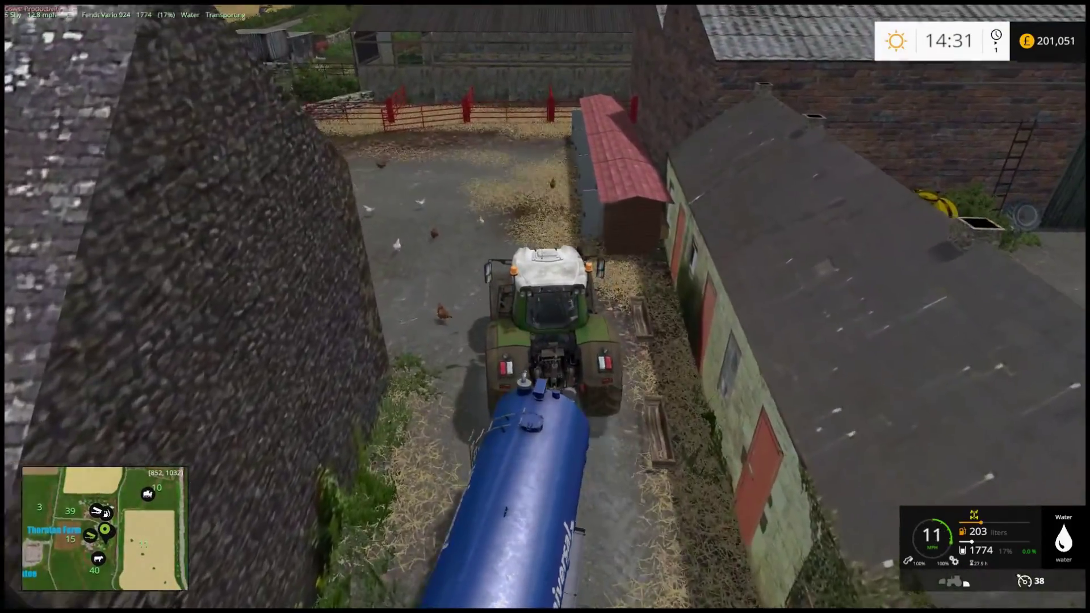
Drive the water tanker into the chicken yard, position it beside the red-roofed coop and fill the chickens' trough with water
key("a")
key("a")
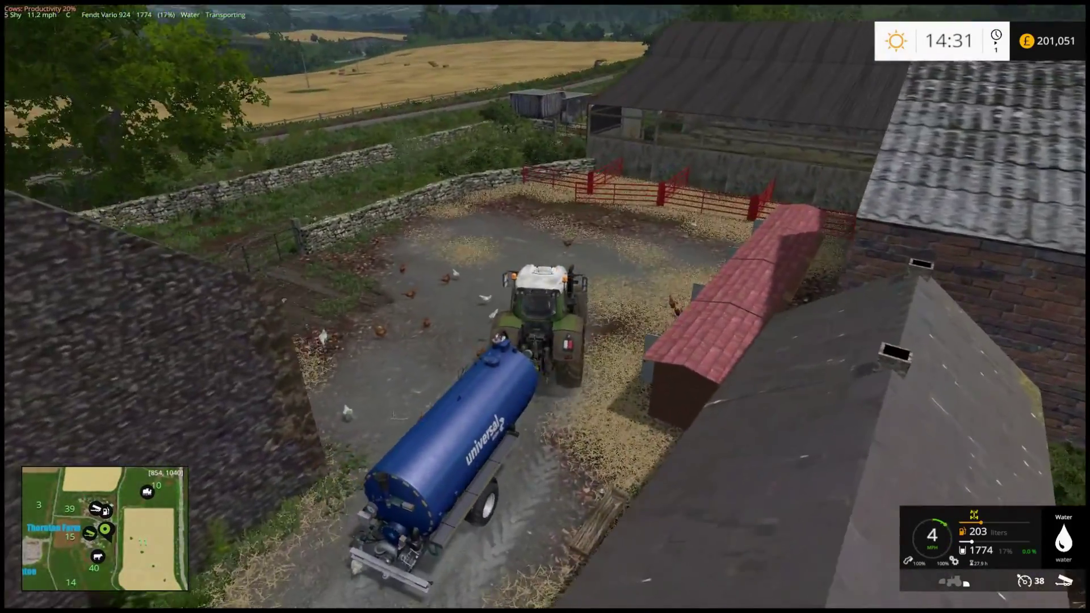
key("s")
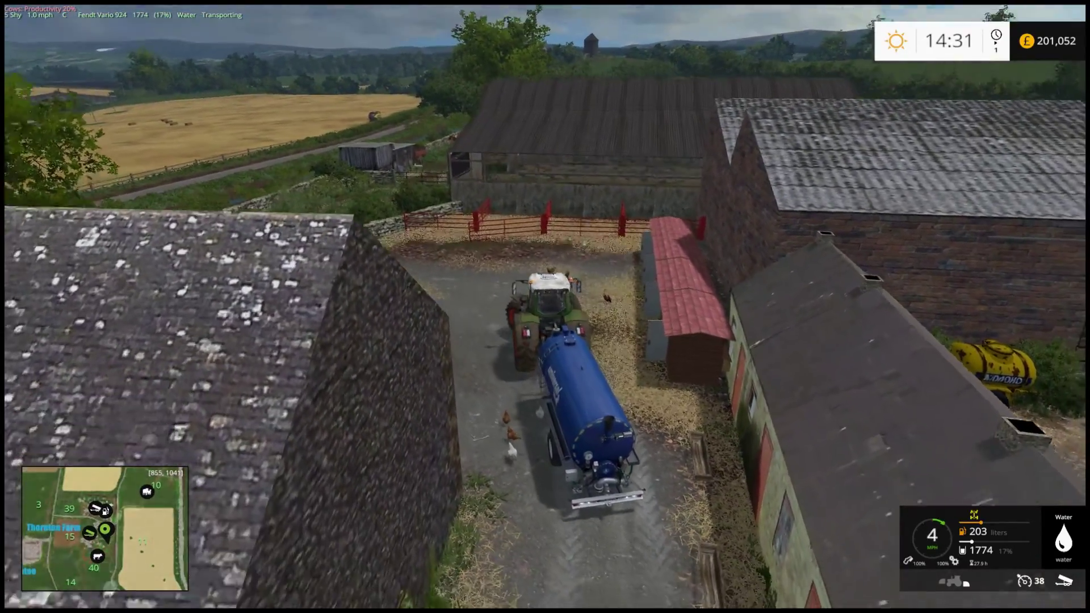
key("s")
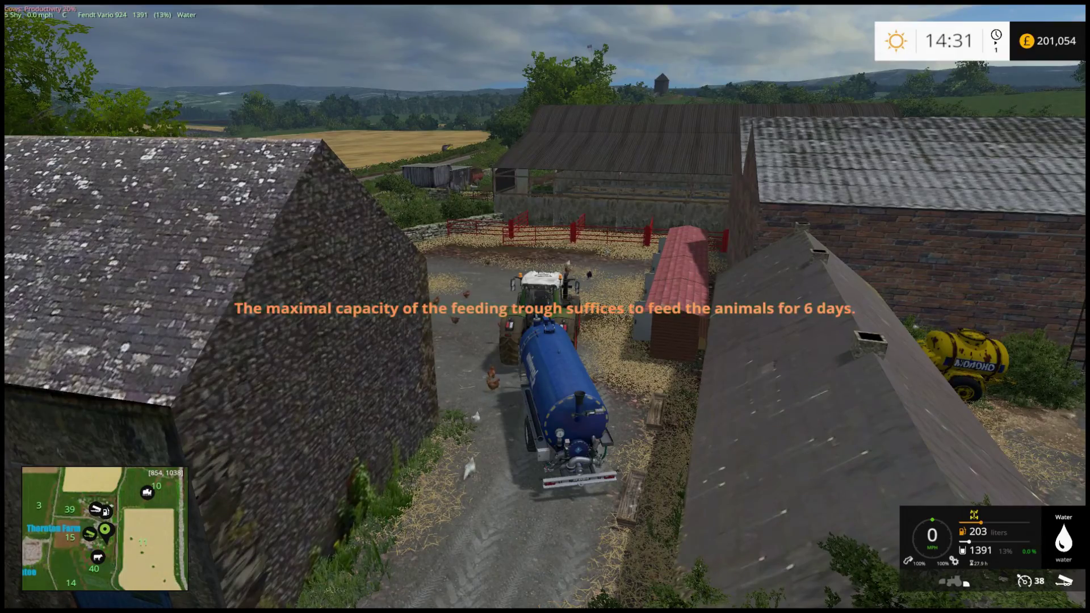
Shift the tractor and tanker forward and back beside the chicken coop, briefly getting out of the cab and back in
key("w")
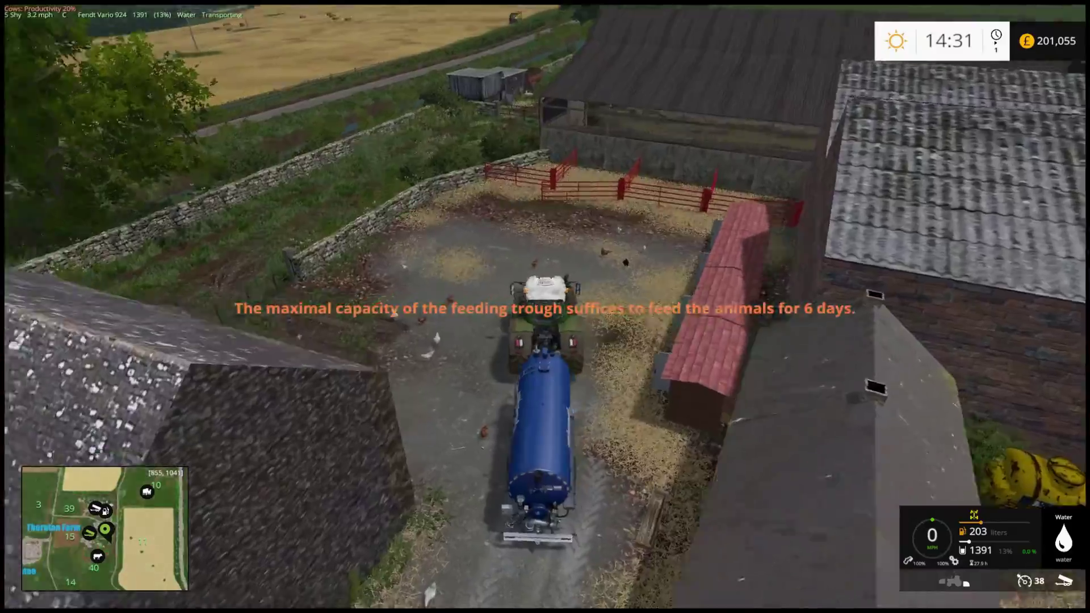
scroll(546, 307, "up", 5)
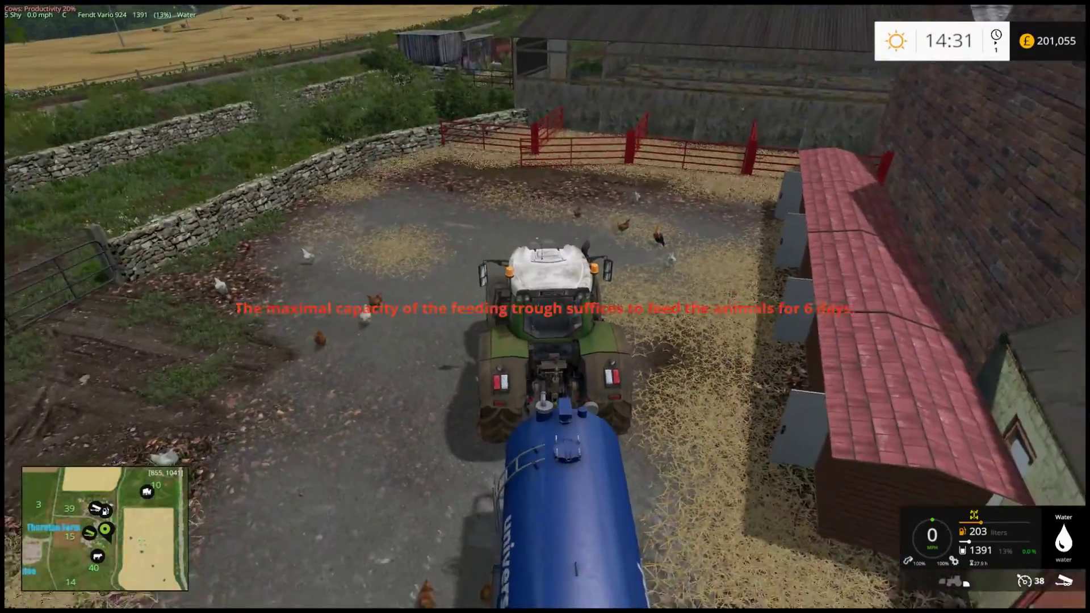
key("s")
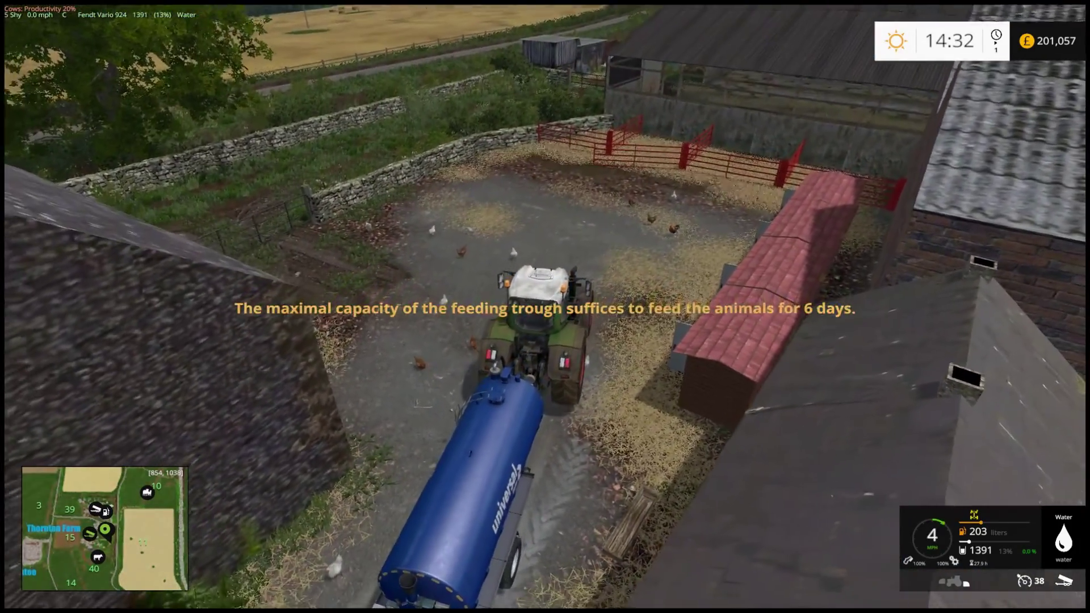
key("e")
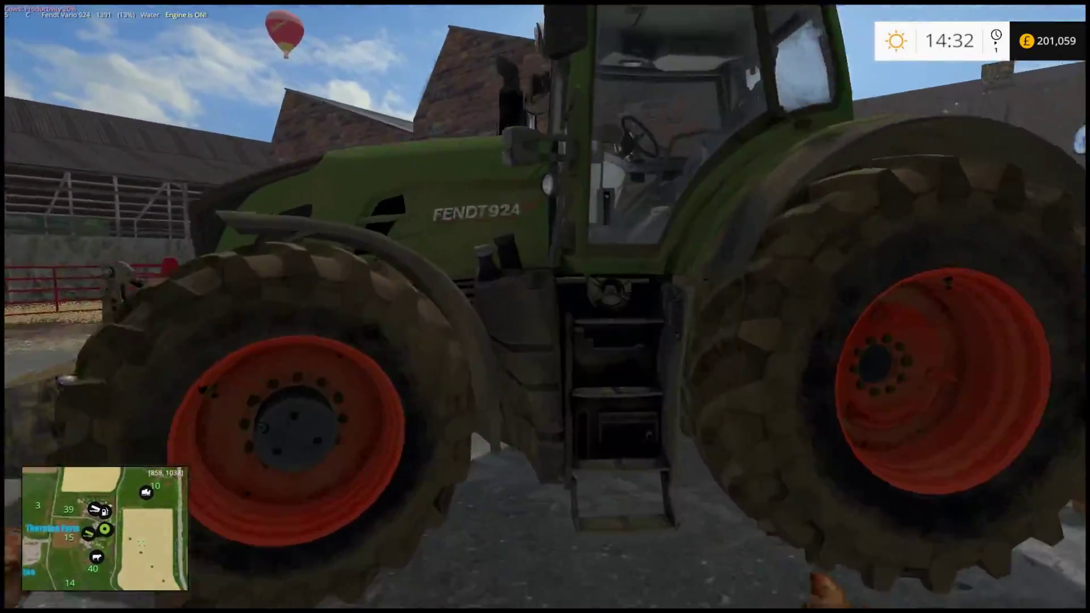
key("e")
Drive the tanker out of the chicken yard over the grass track and unhitch it beside the stone wall
key("w")
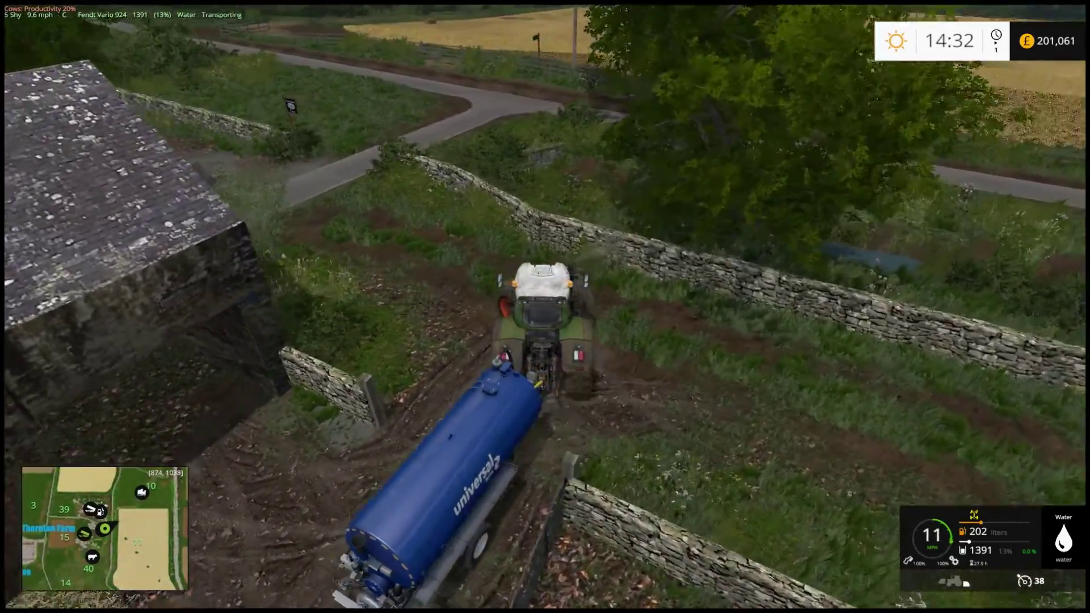
key("w")
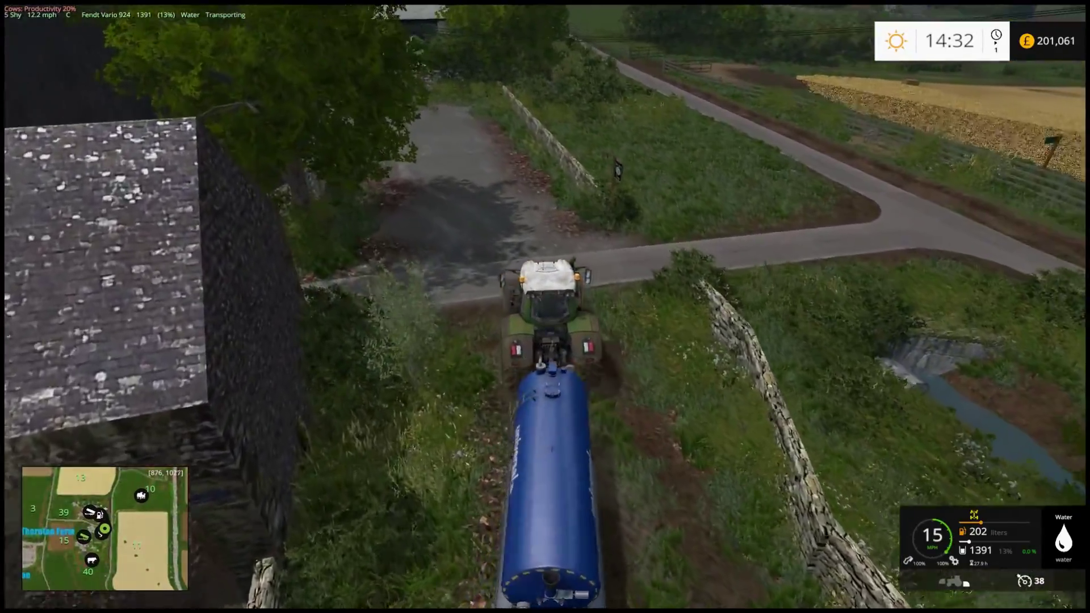
key("w")
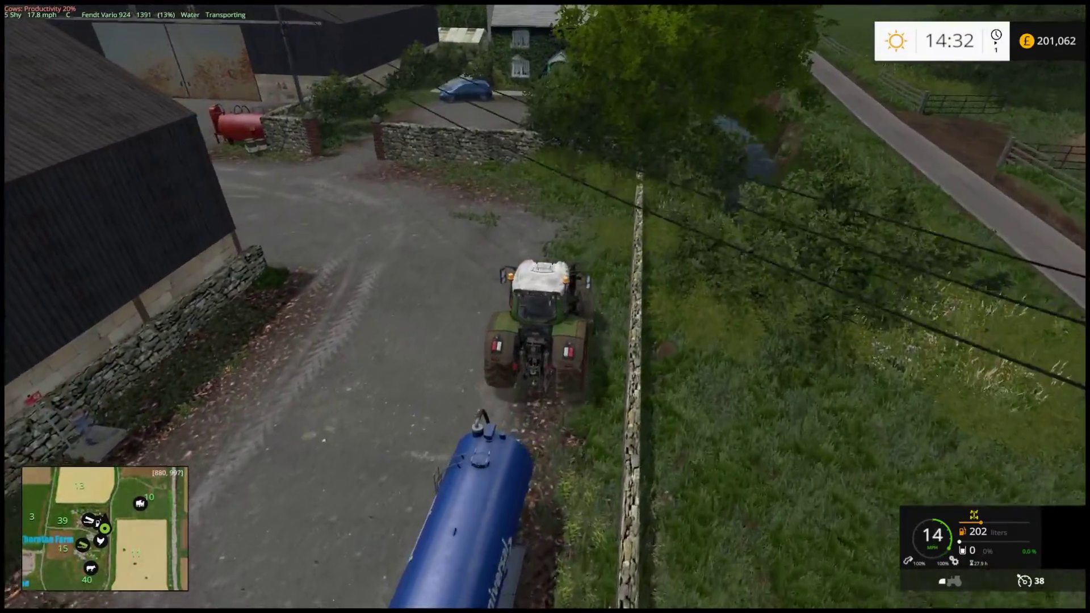
Drive the tractor through the main farmyard past the silo and onto the narrow walled lane
key("w")
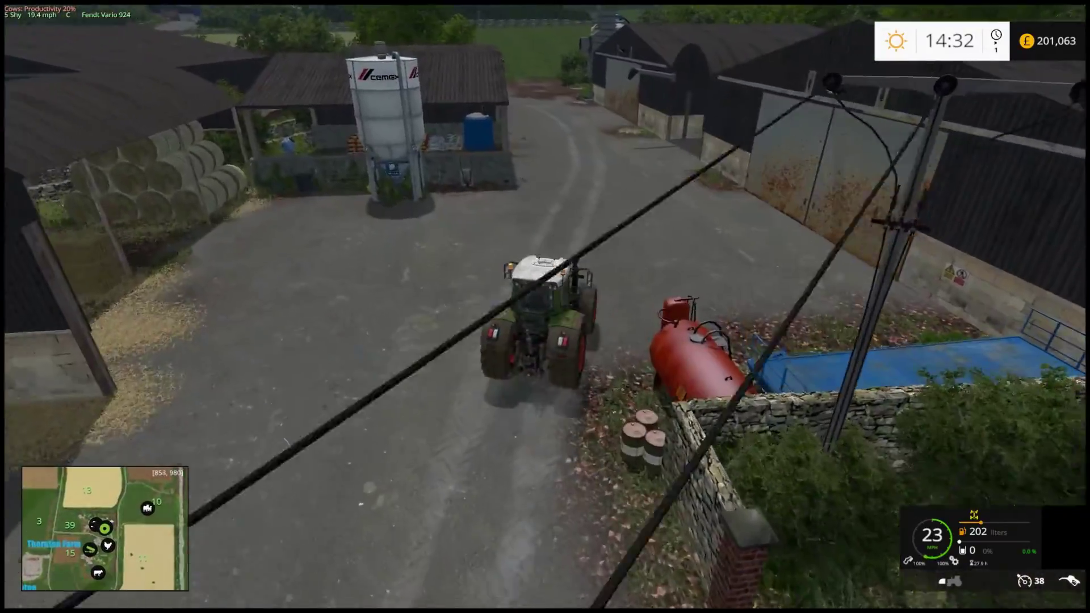
key("w")
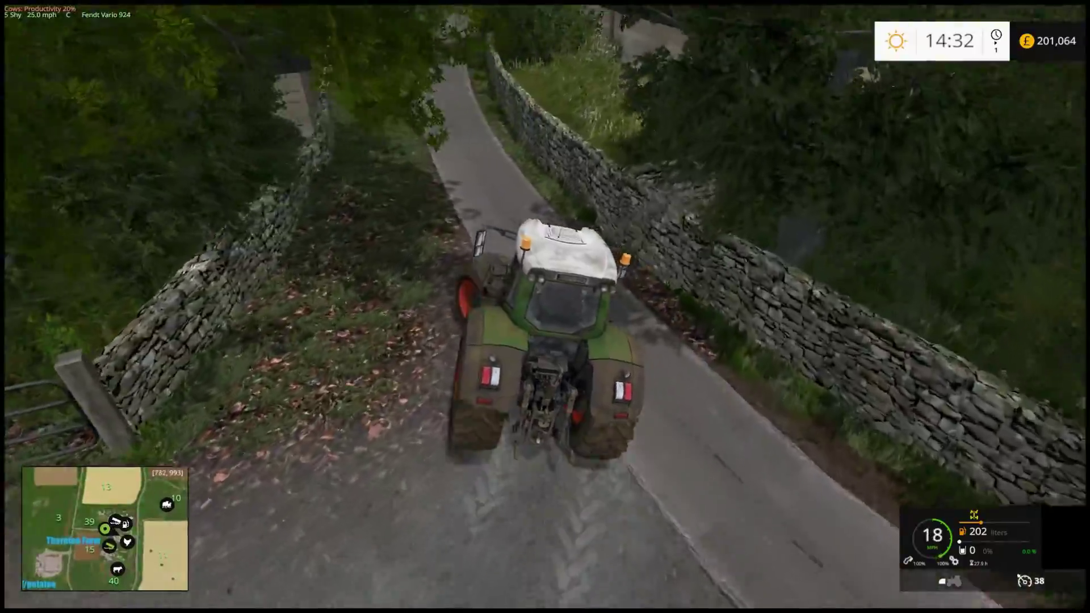
key("w")
key("a")
key("w")
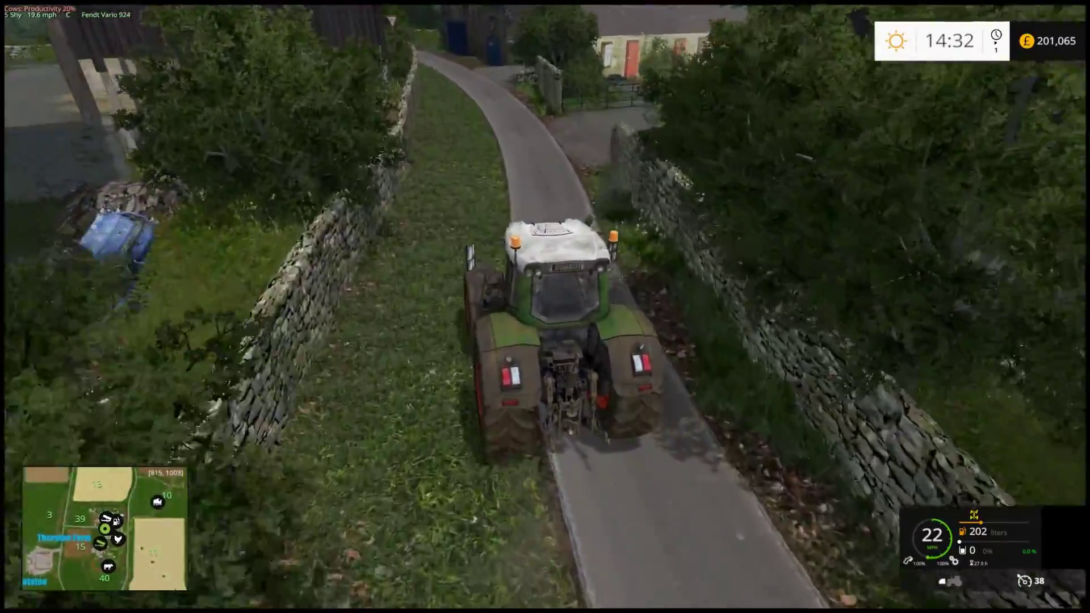
Turn off the lane into the brick barn's yard and continue past the concrete wall to the rear yard
key("d")
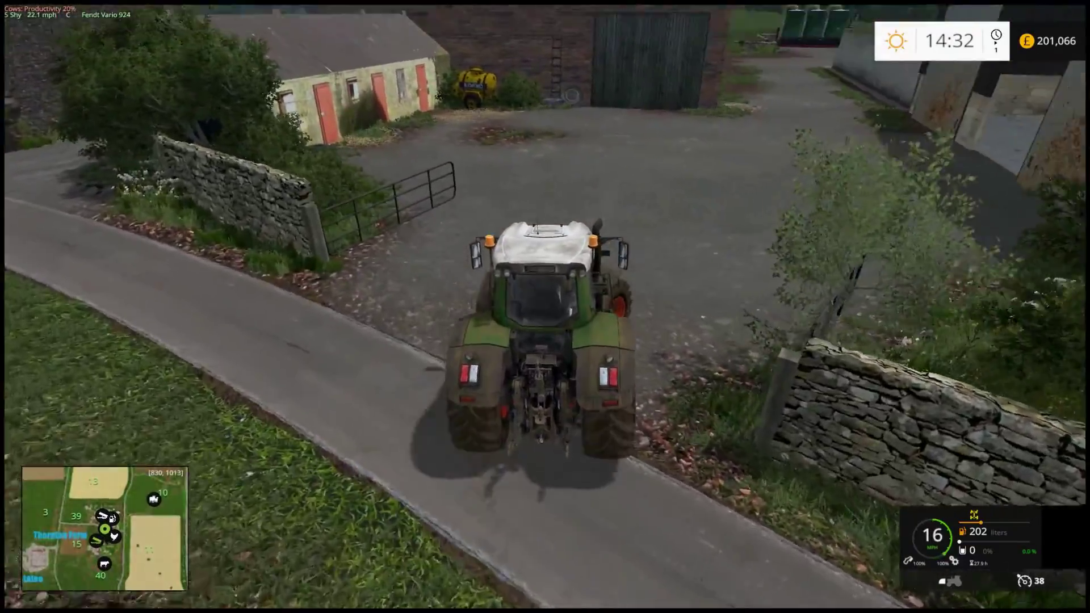
key("d")
key("w")
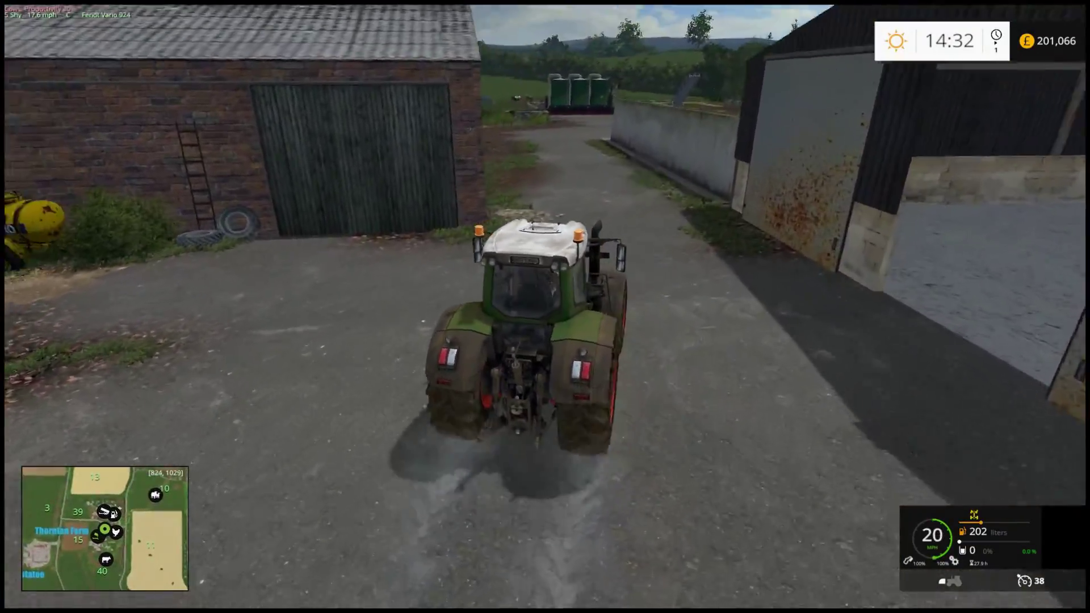
key("w")
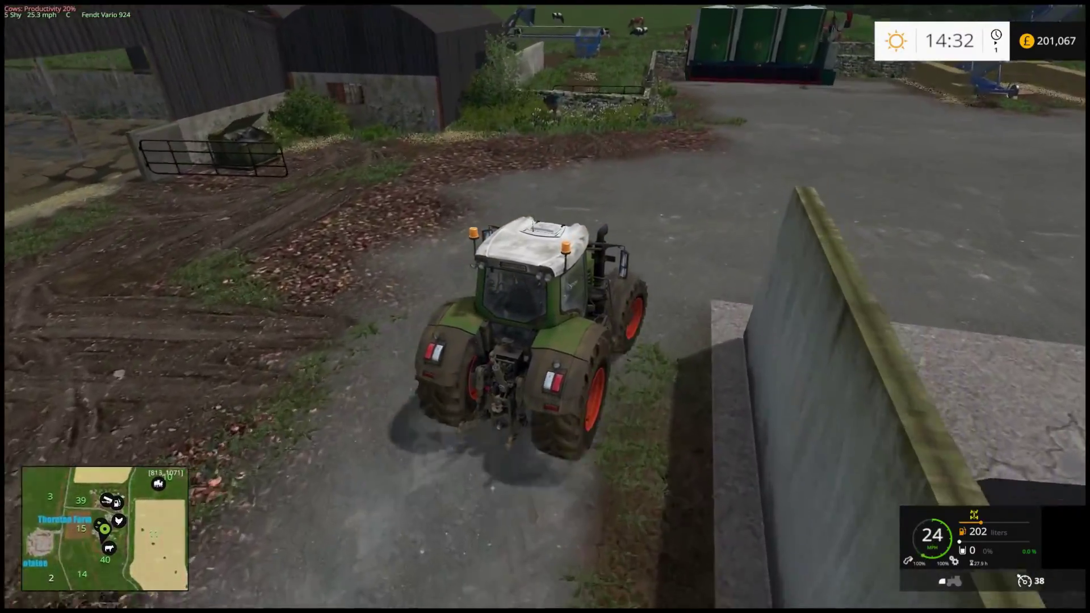
Steer across the rear yard and through the gateway in the stone wall into the cow pasture
key("d")
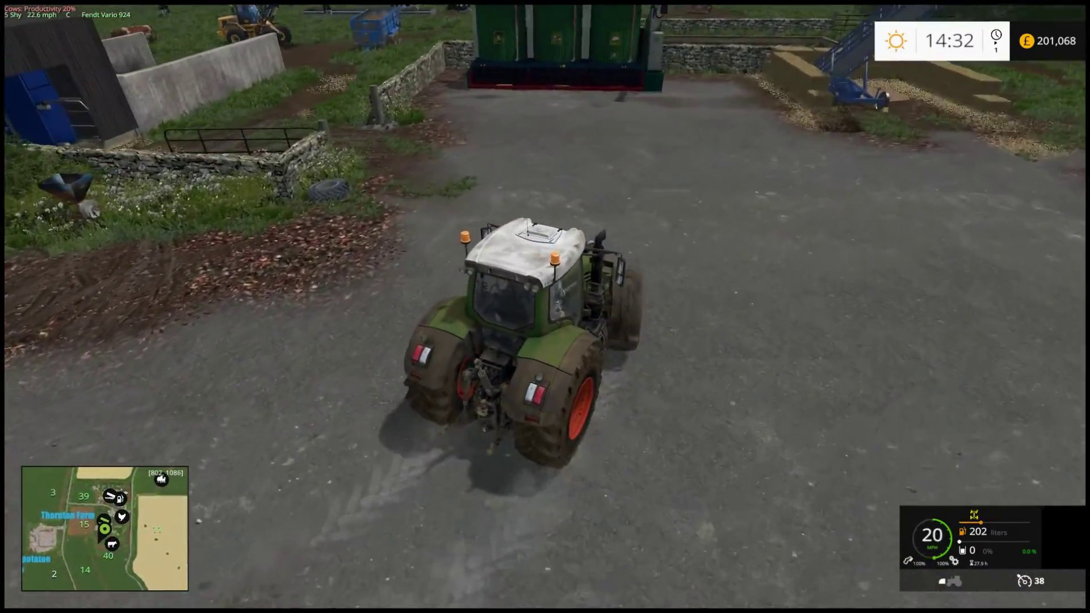
key("a")
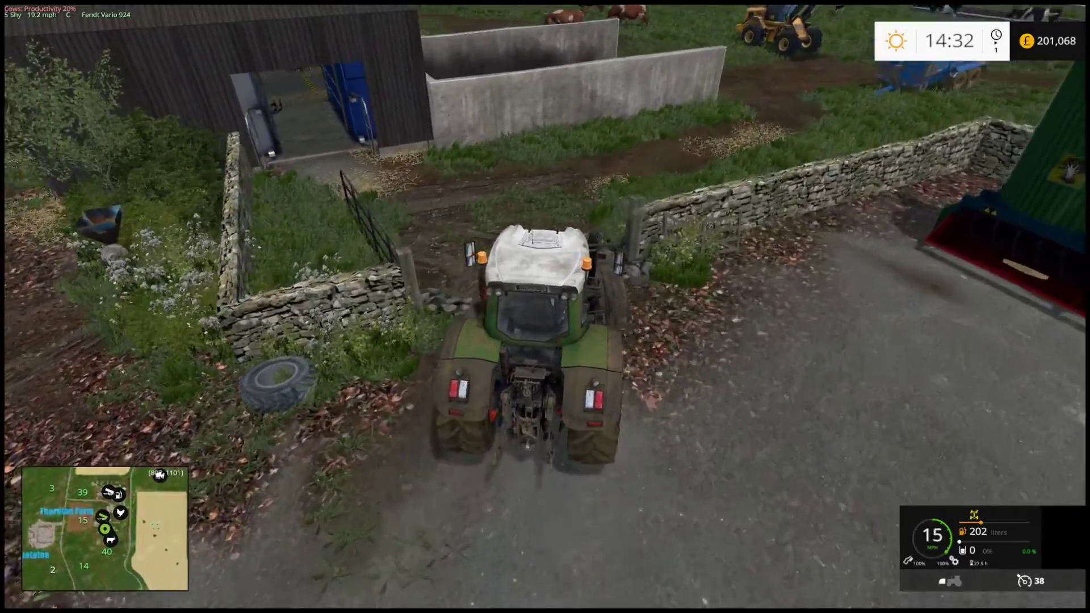
key("w")
key("d")
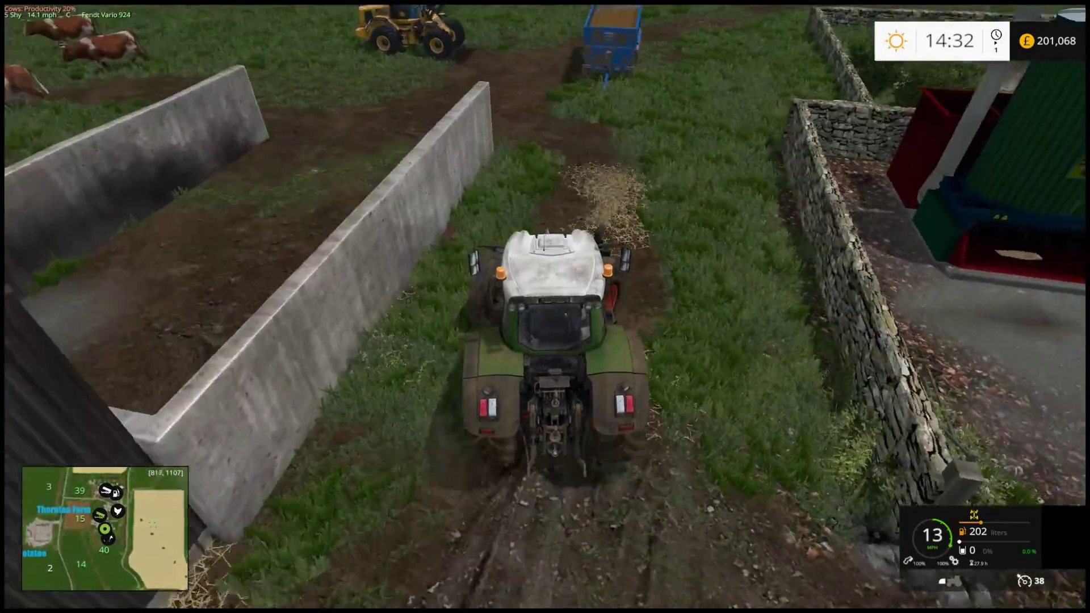
Turn the tractor around by the concrete manure bay so its rear faces the blue manure trailer
key("a")
key("a")
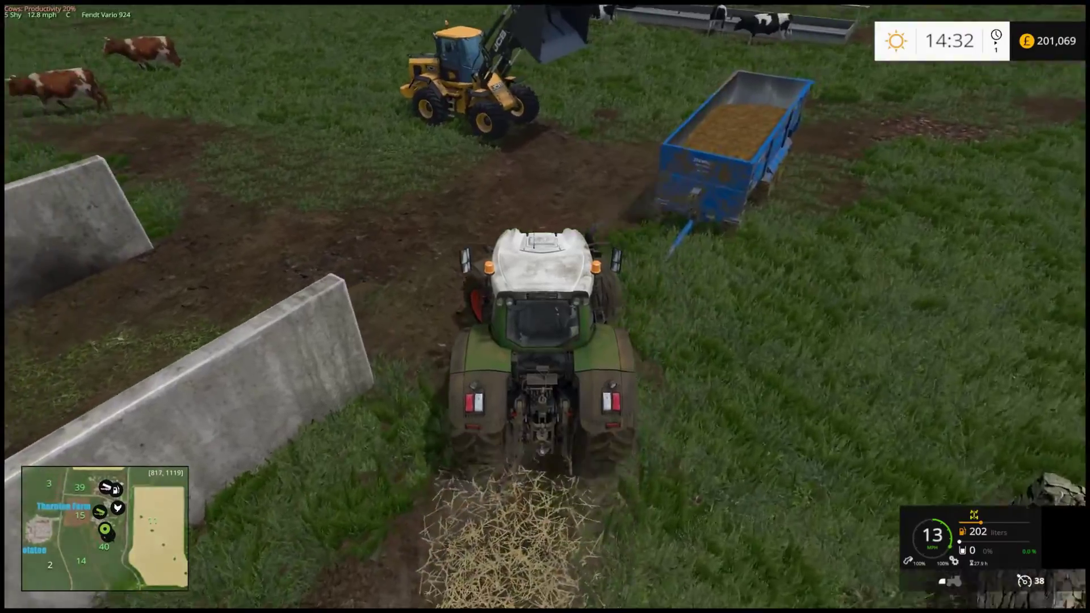
key("s")
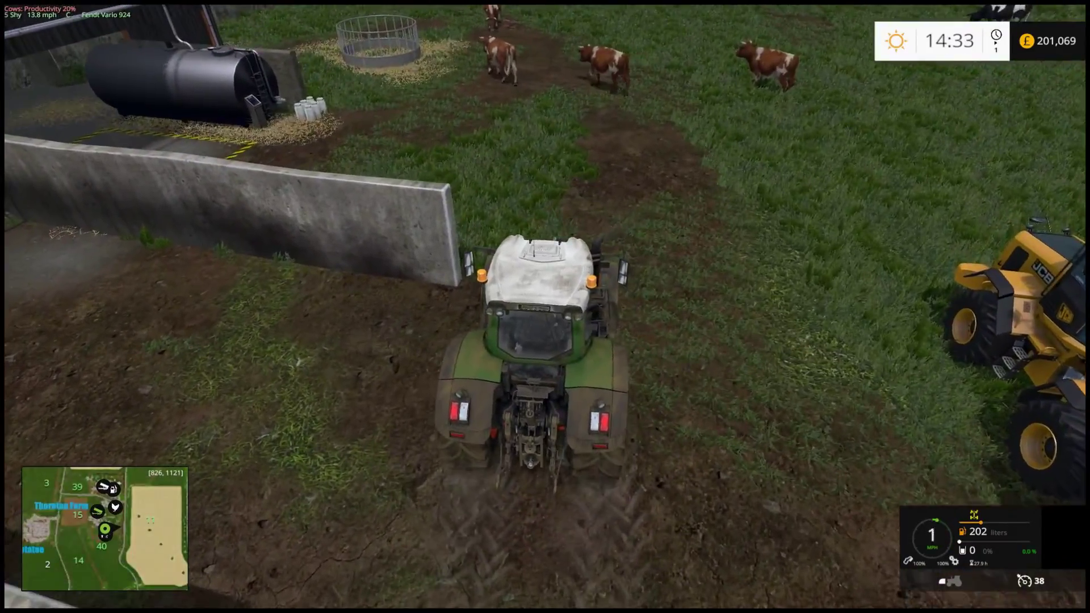
key("a")
key("s")
key("d")
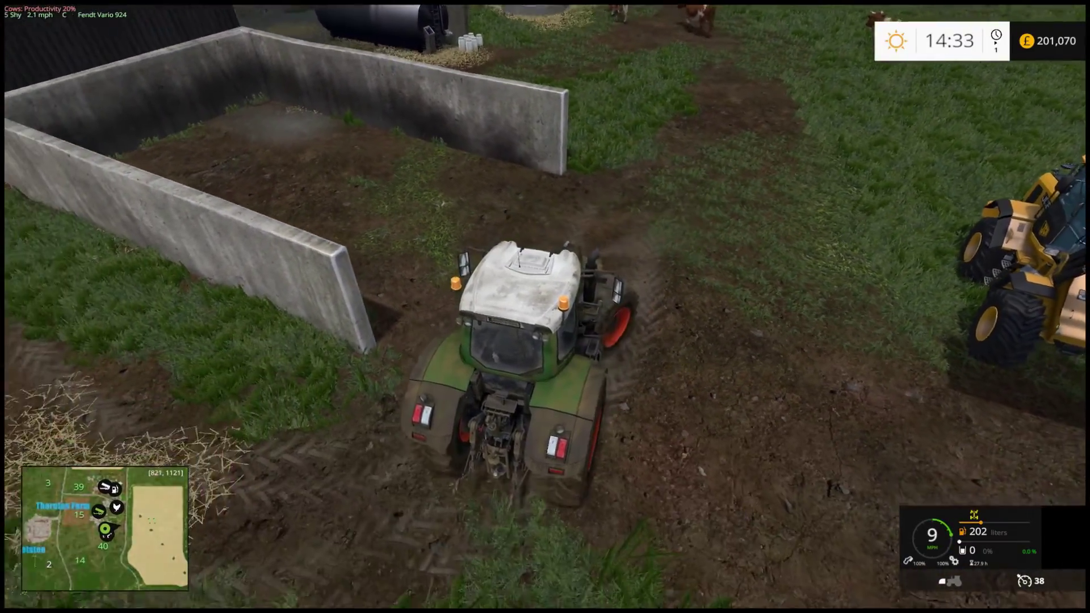
key("w")
key("w")
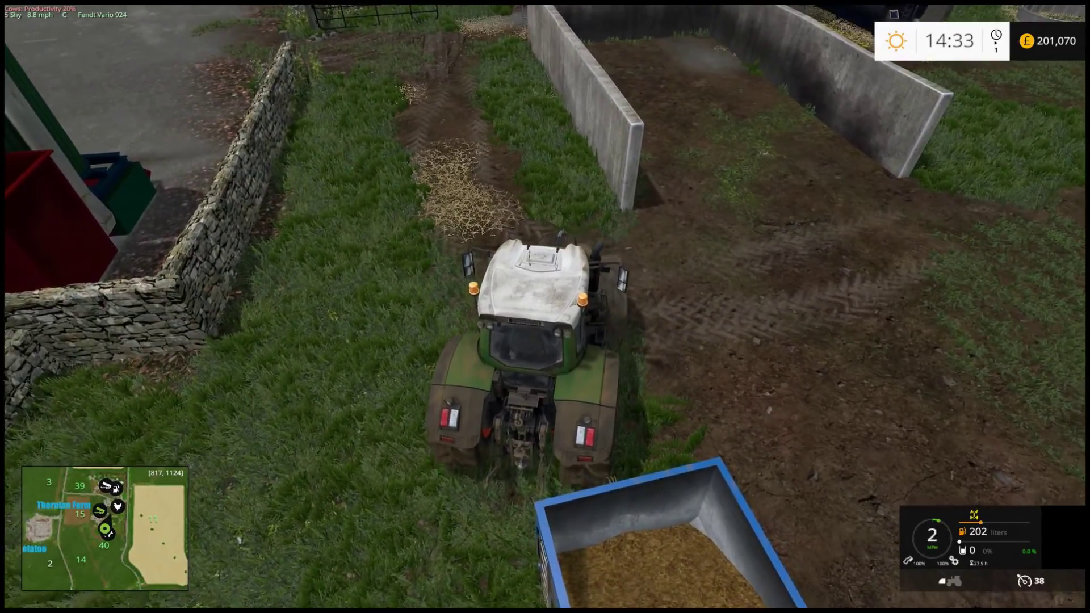
Back the tractor up to the blue manure trailer and hitch it
key("a")
key("s")
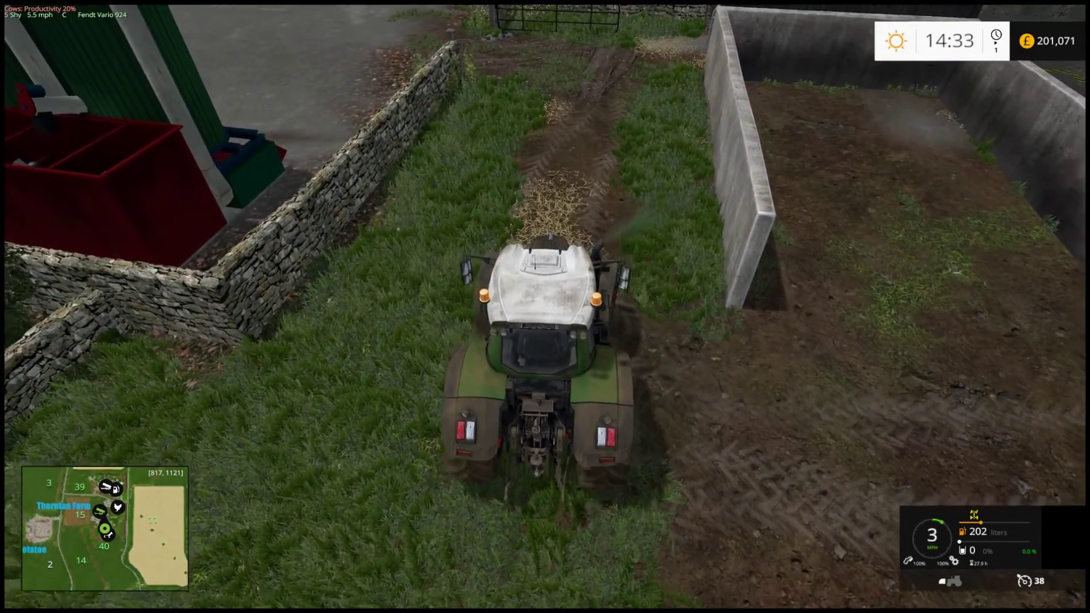
key("s")
key("q")
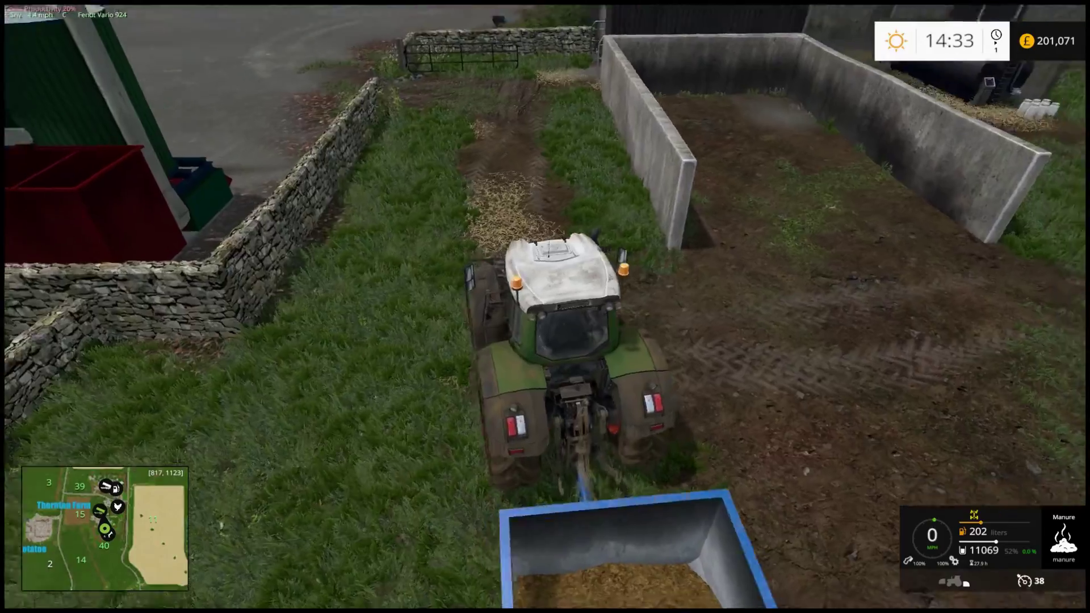
Pull the loaded trailer around between the manure bay and the yellow loader onto the open pasture
key("w")
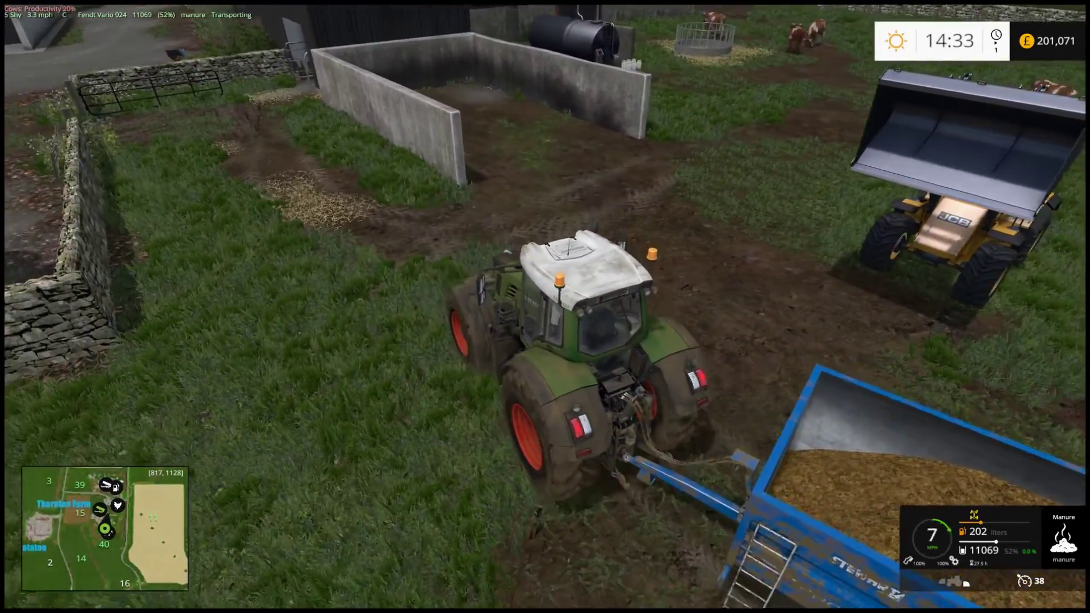
key("w")
key("d")
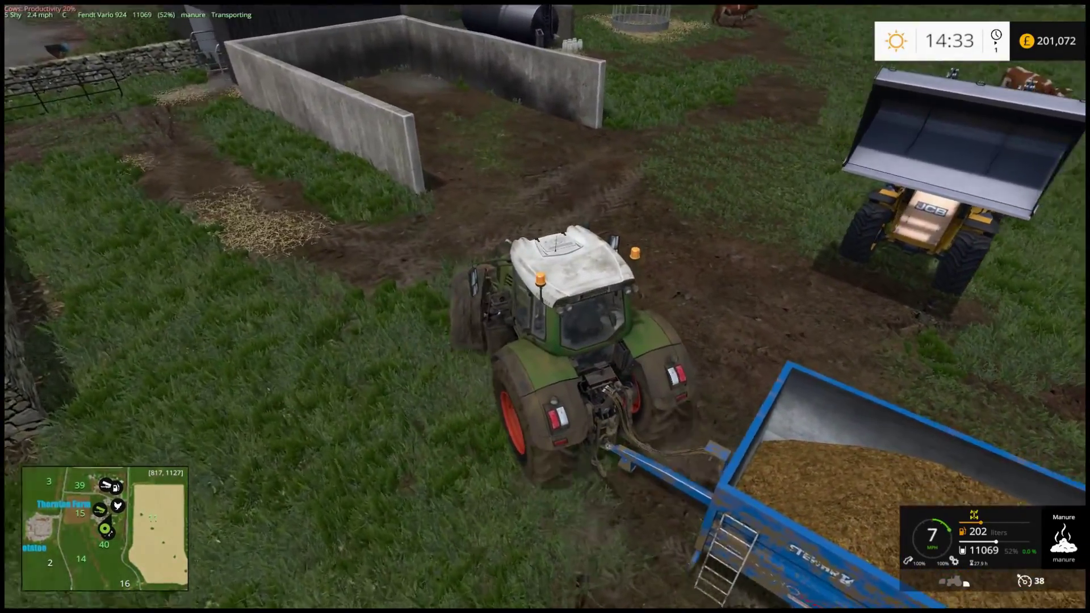
key("w")
key("d")
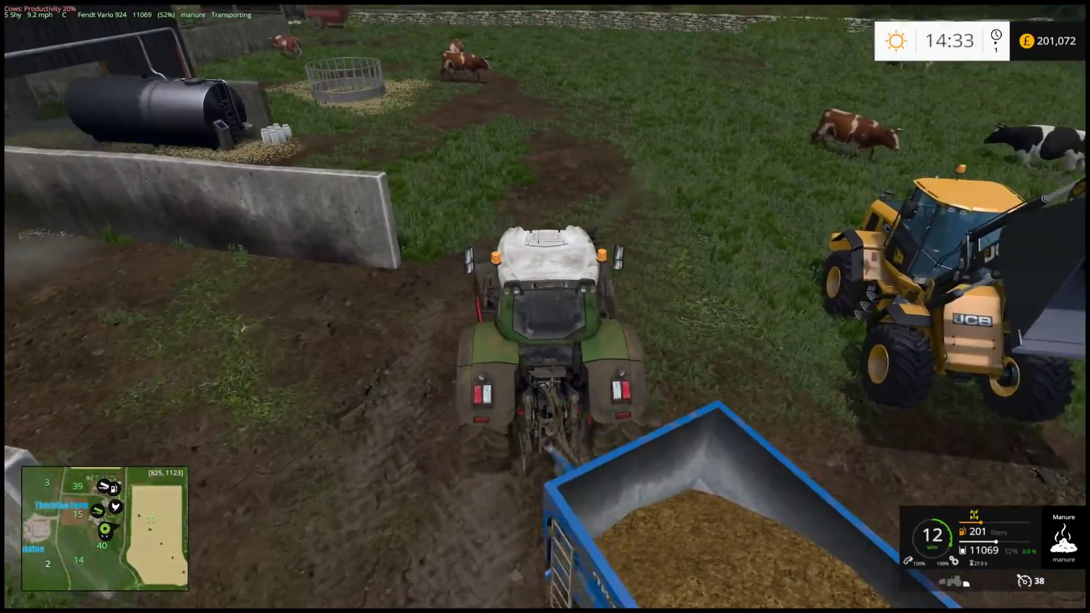
key("w")
key("d")
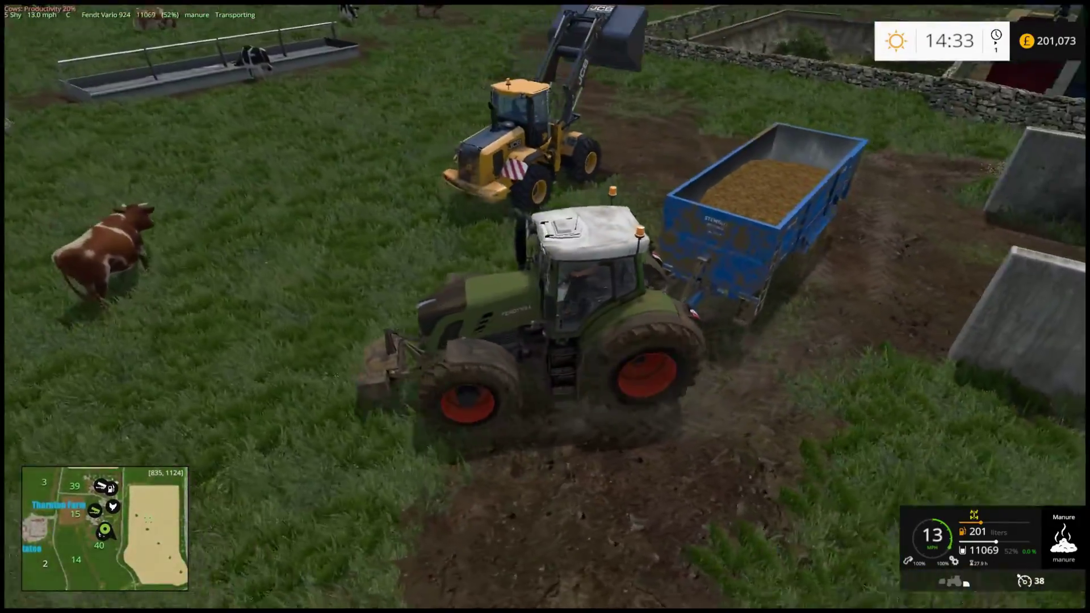
Reverse the trailer into the concrete bay and tip out its manure load
key("s")
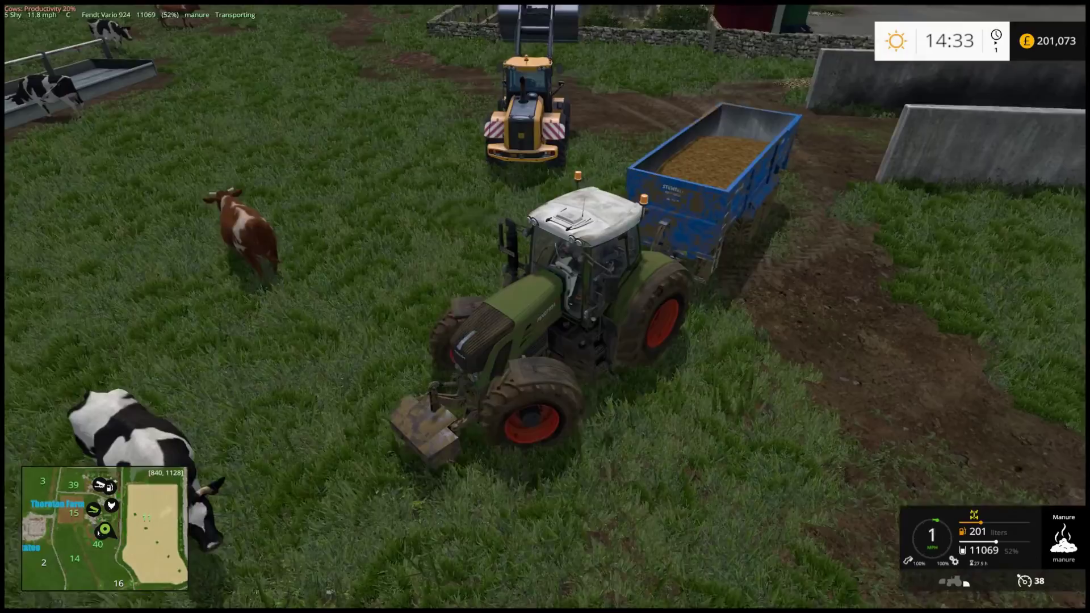
key("s")
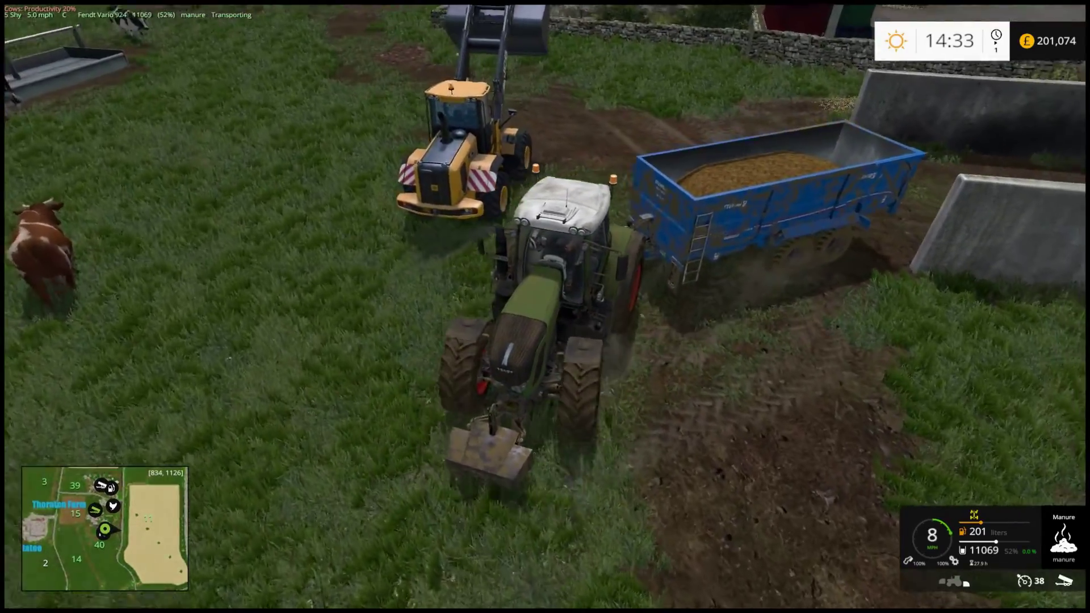
key("q")
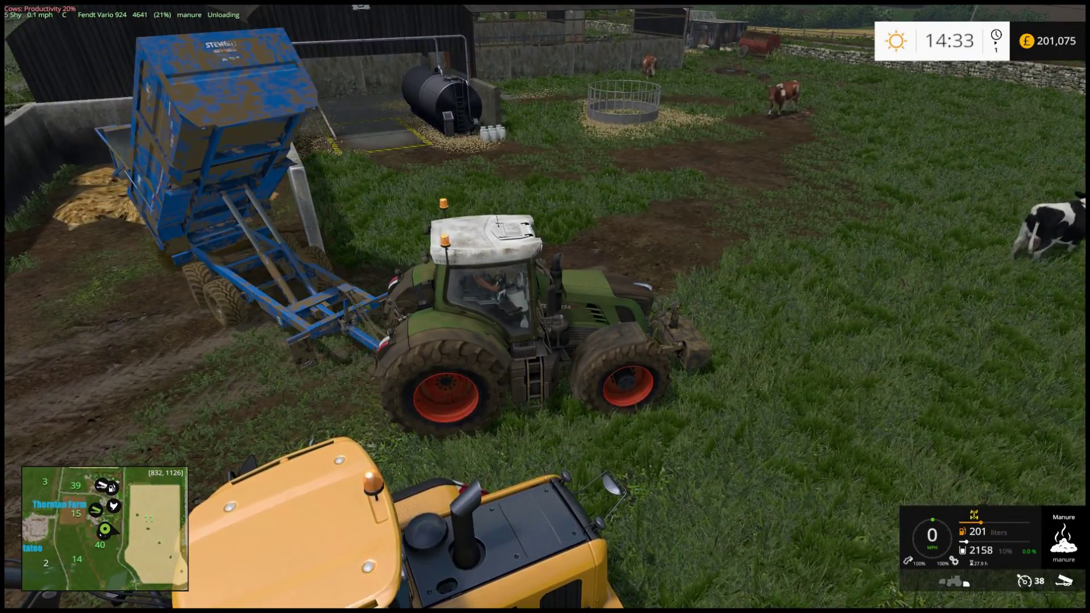
Finish tipping the manure, then pull the trailer out of the bay and across the pasture to the closed field gate
key("w")
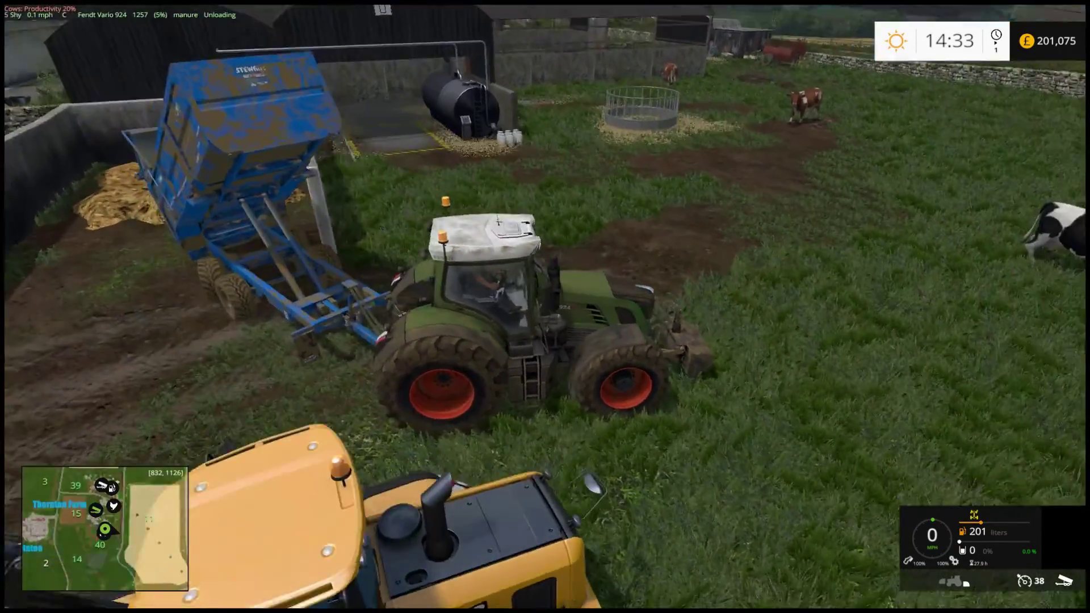
key("w")
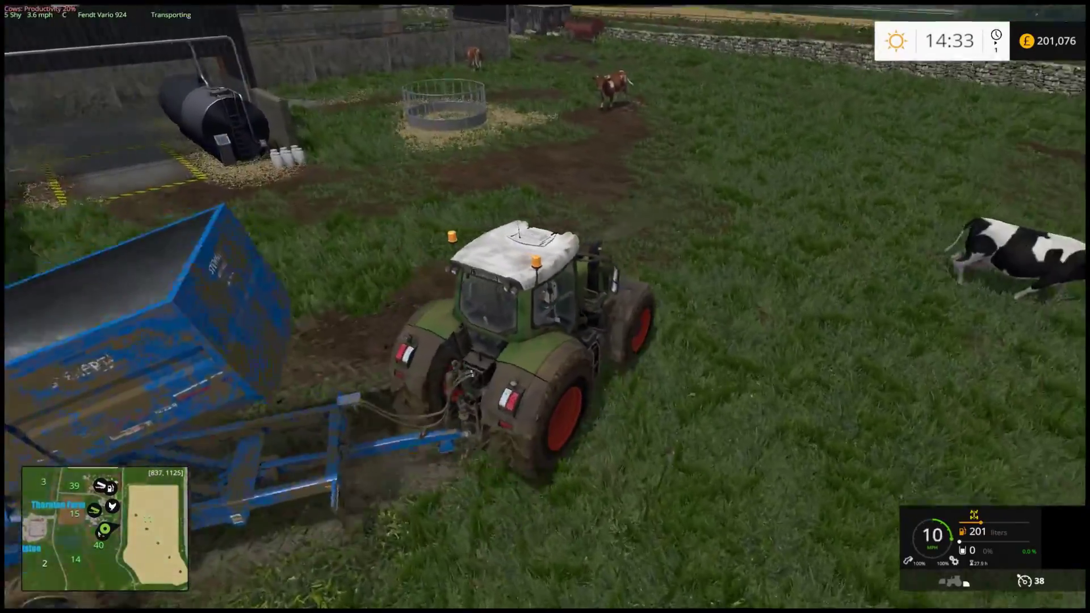
key("w")
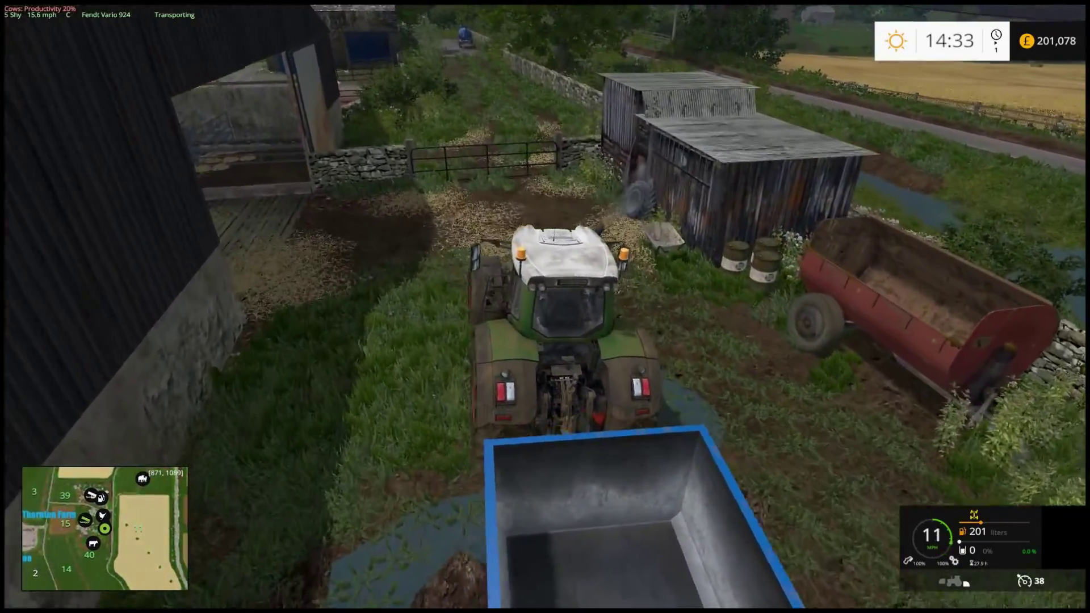
Get out of the tractor, open the metal field gate beside the wooden shed, and climb back in
key("e")
key("w")
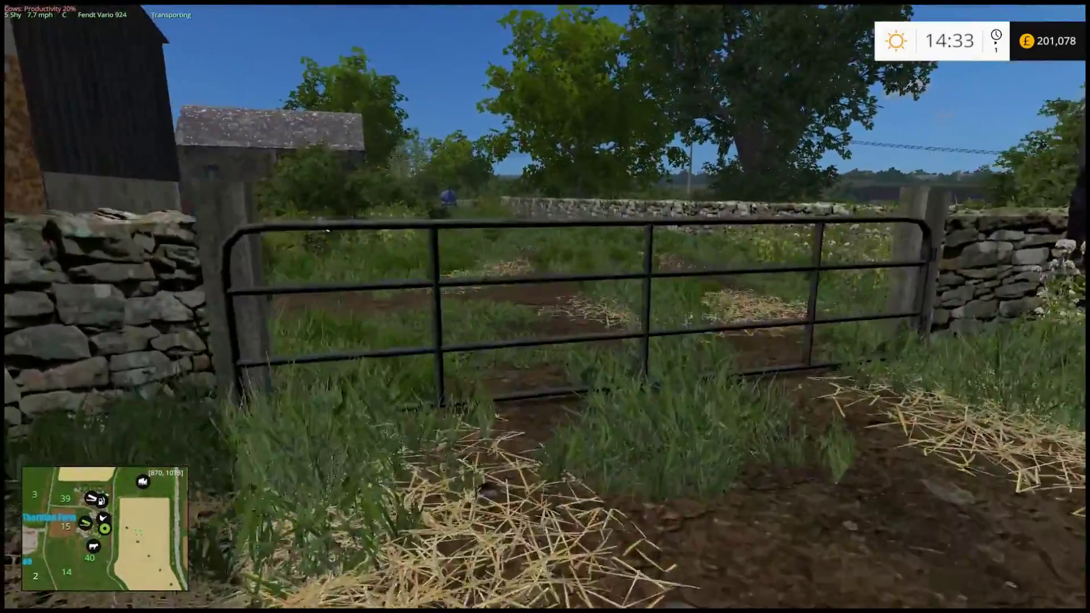
key("s")
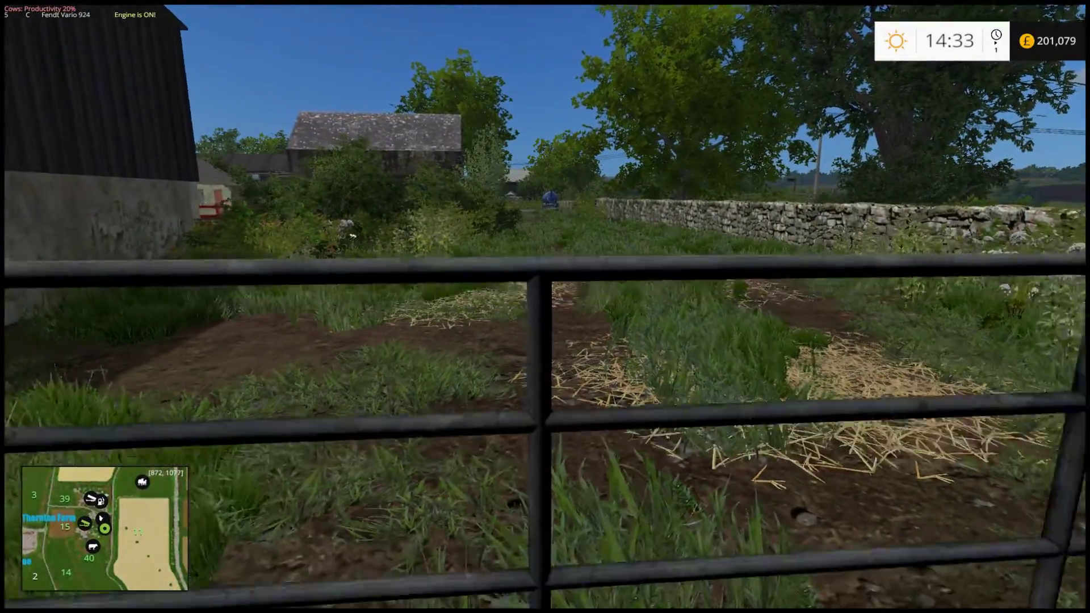
key("e")
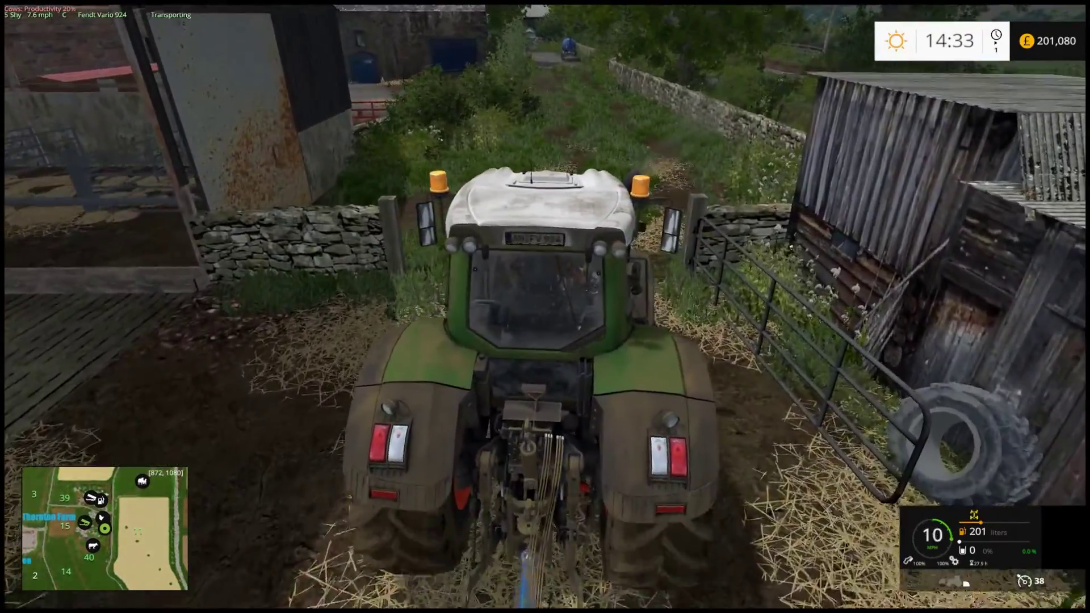
Tow the empty trailer through the open gate and along the grass track past the stone barn and the blue tanker
key("w")
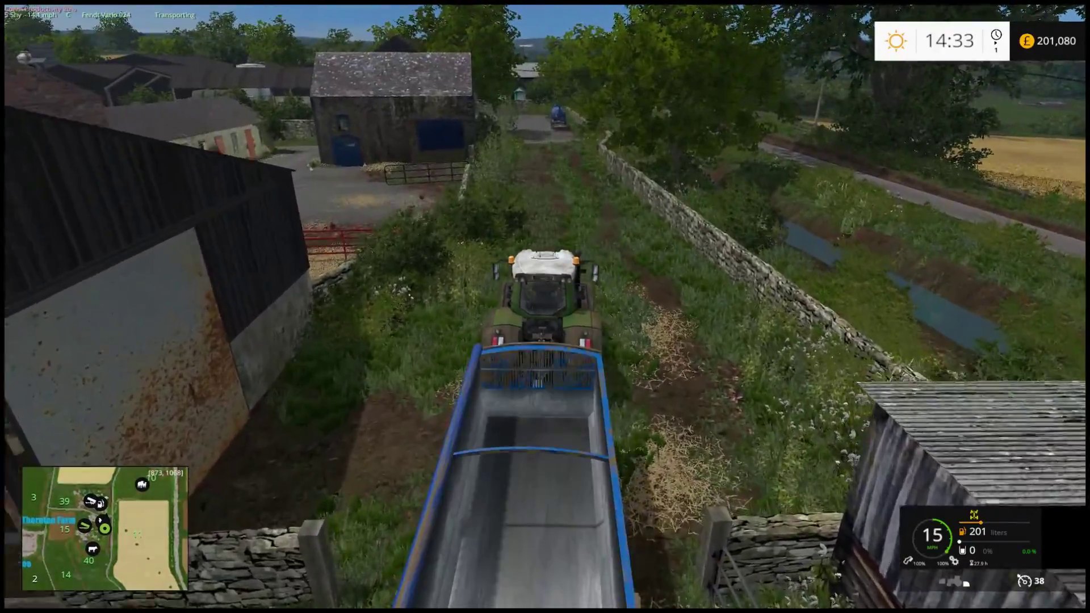
key("w")
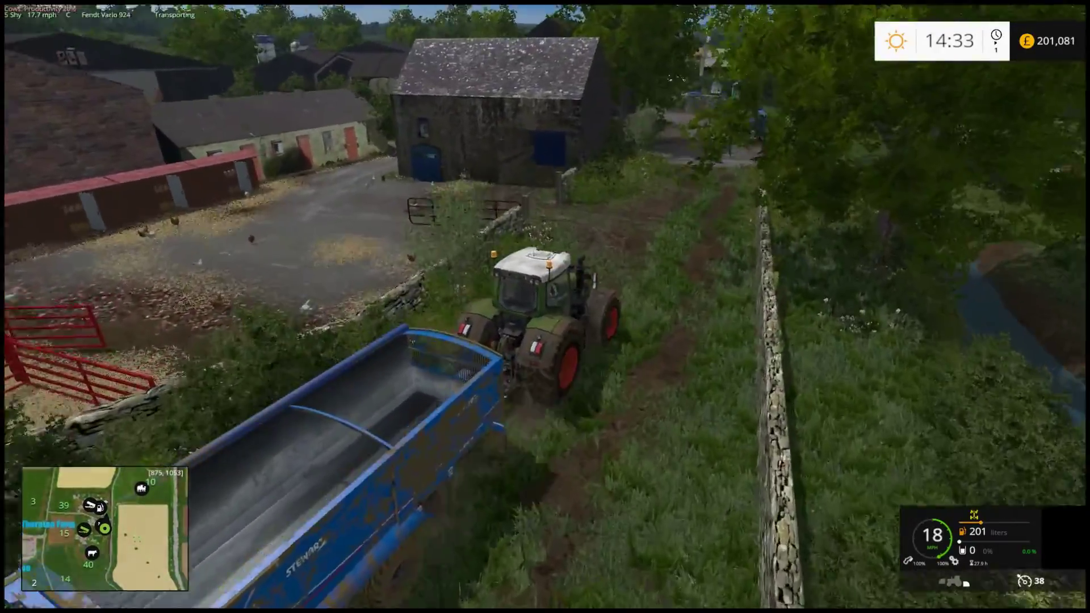
key("w")
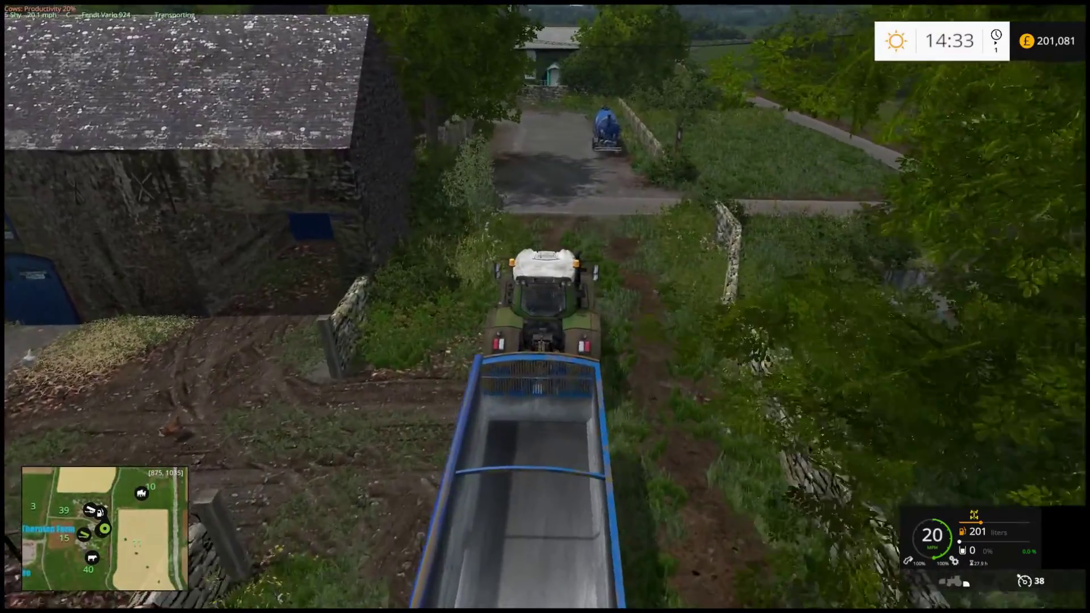
key("c")
key("w")
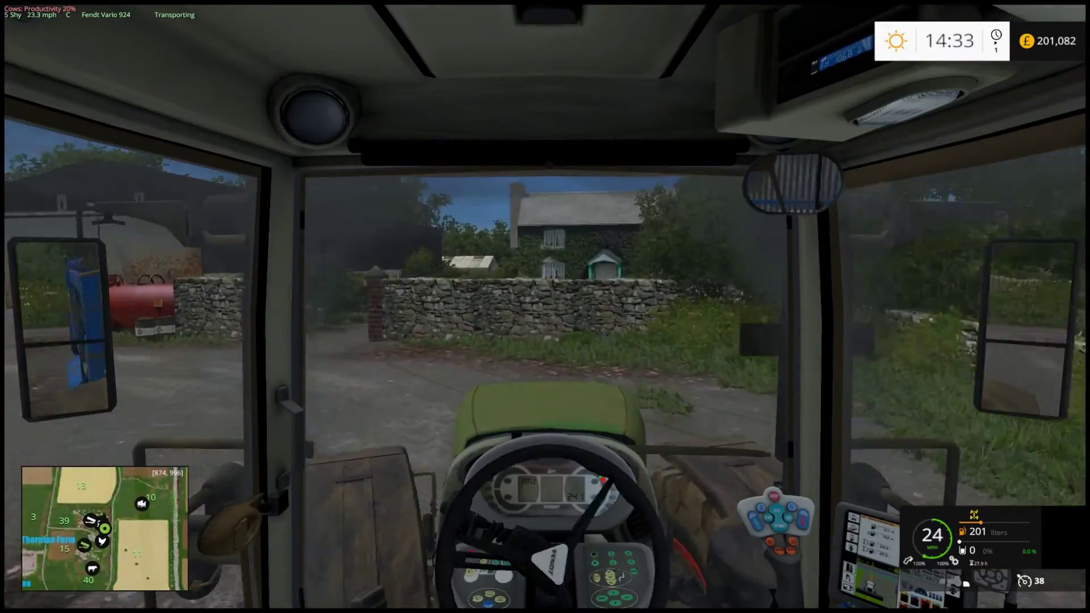
Turn into the farmyard and drive past the Cemex silo toward the grain store's overhead pipe
key("a")
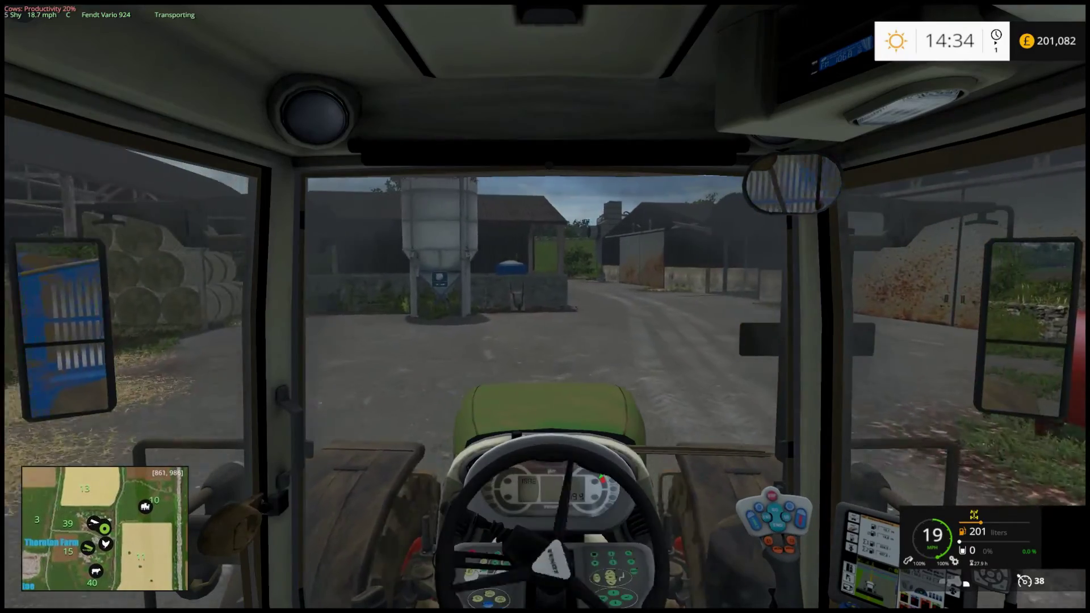
key("c")
key("w")
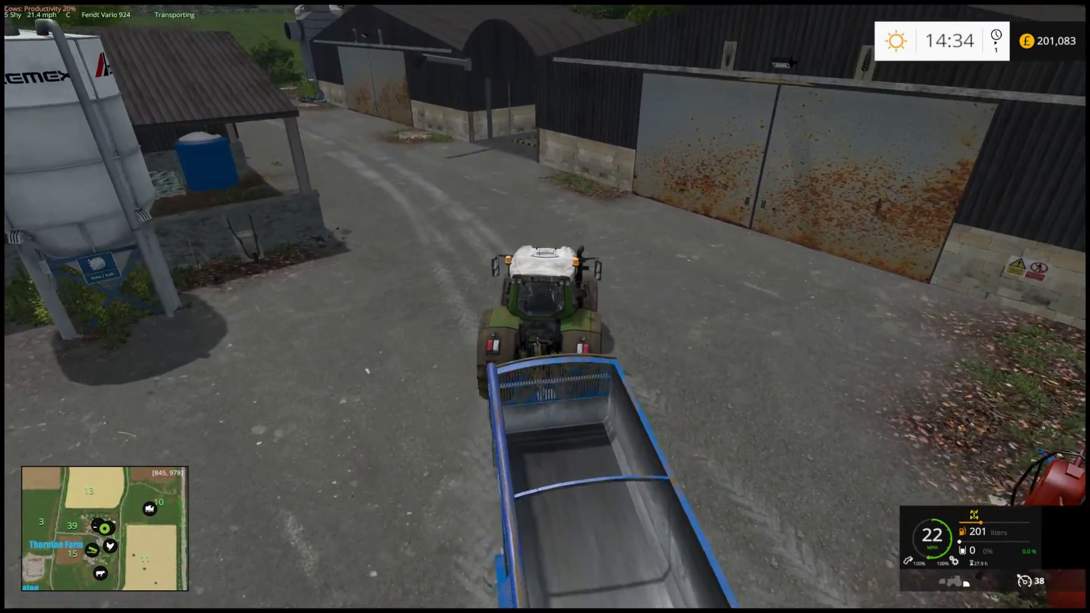
key("a")
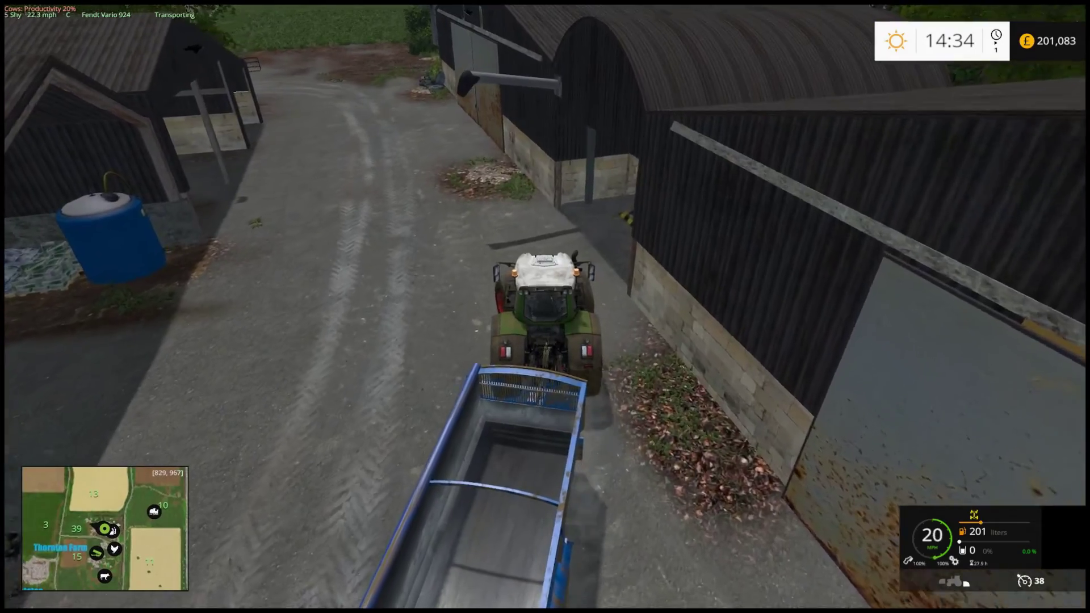
Stop the trailer under the grain store's overhead pipe and load it with wheat to about 12%
key("s")
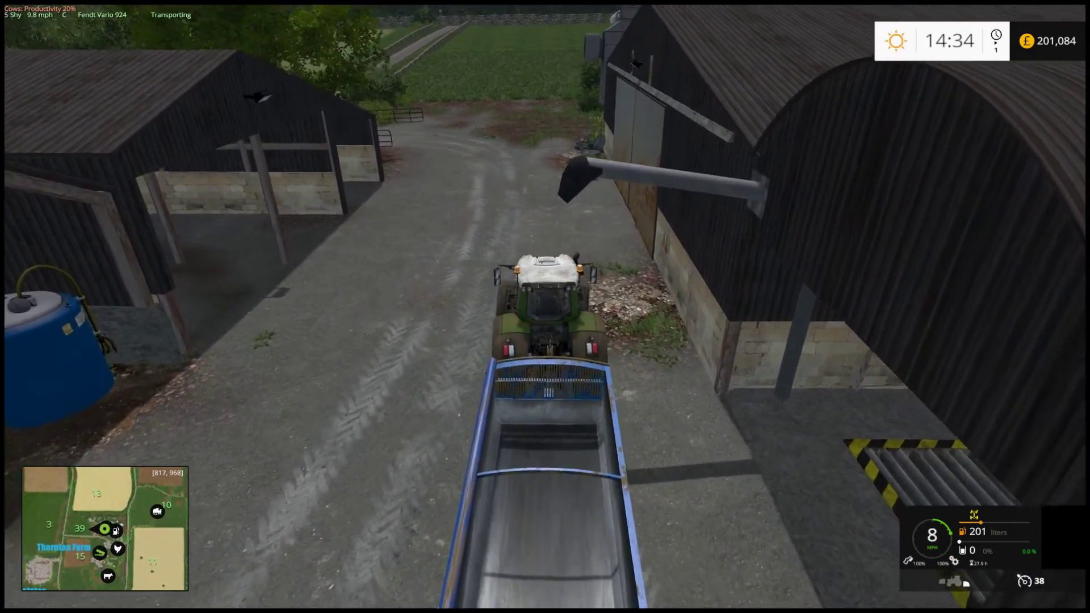
key("r")
left_click(714, 400)
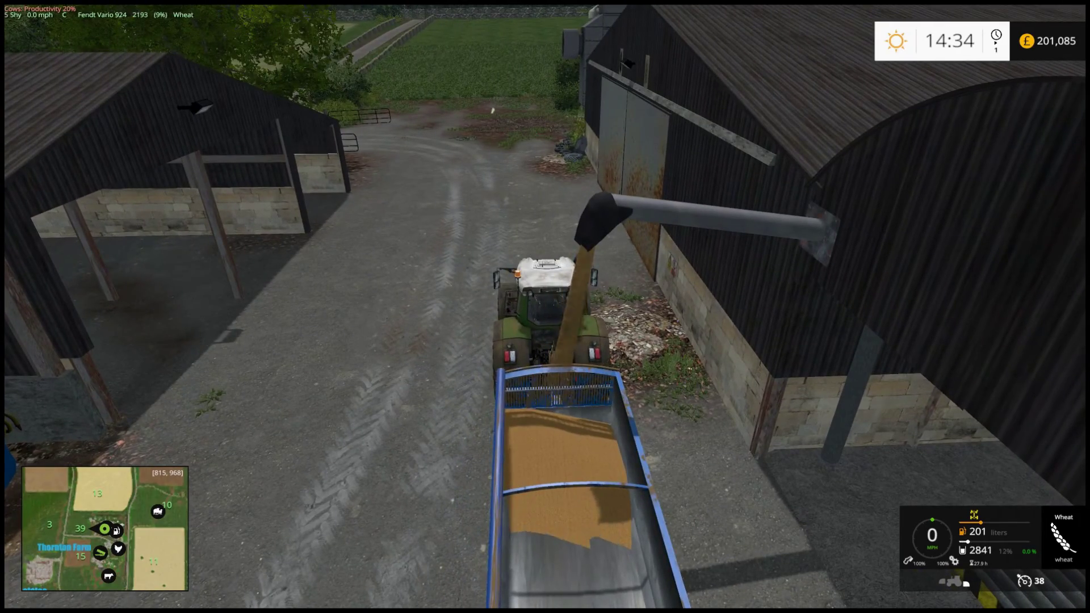
Haul the wheat out of the farmyard exit and back along the walled lane to the stone barn with blue doors
key("w")
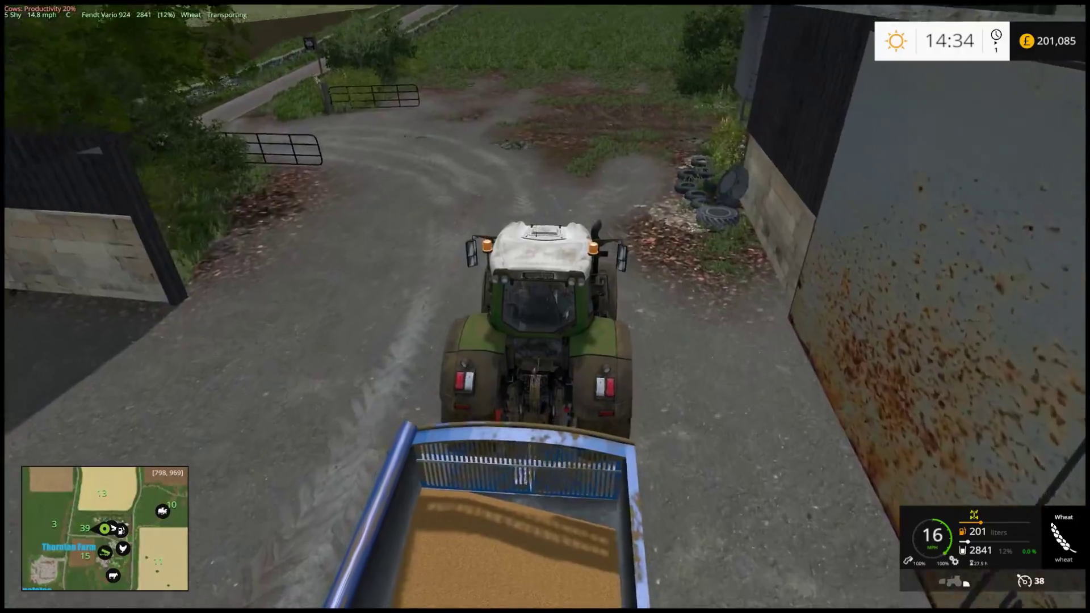
key("a")
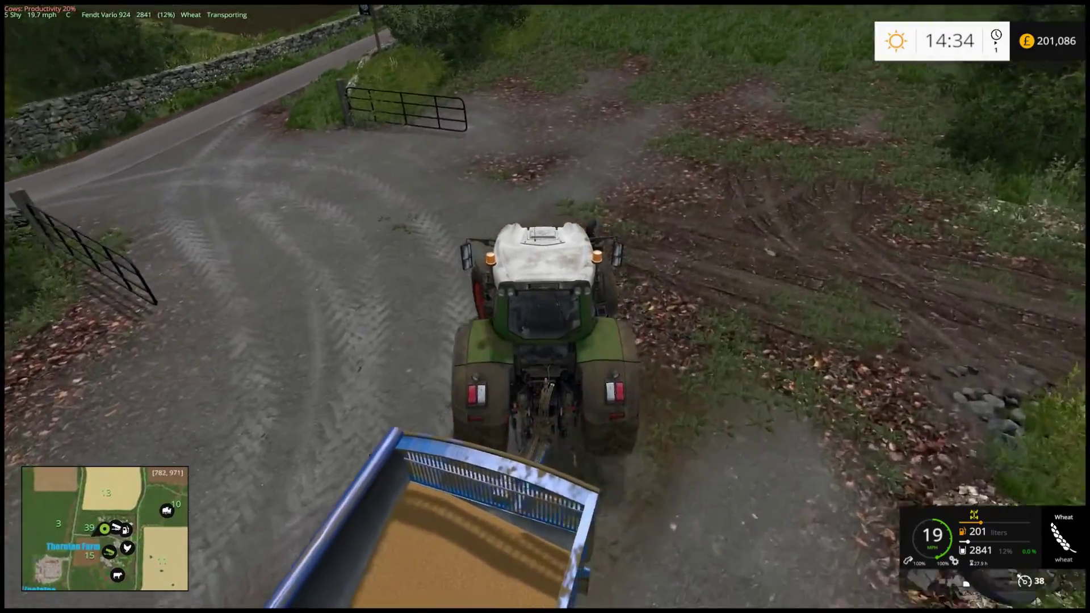
key("a")
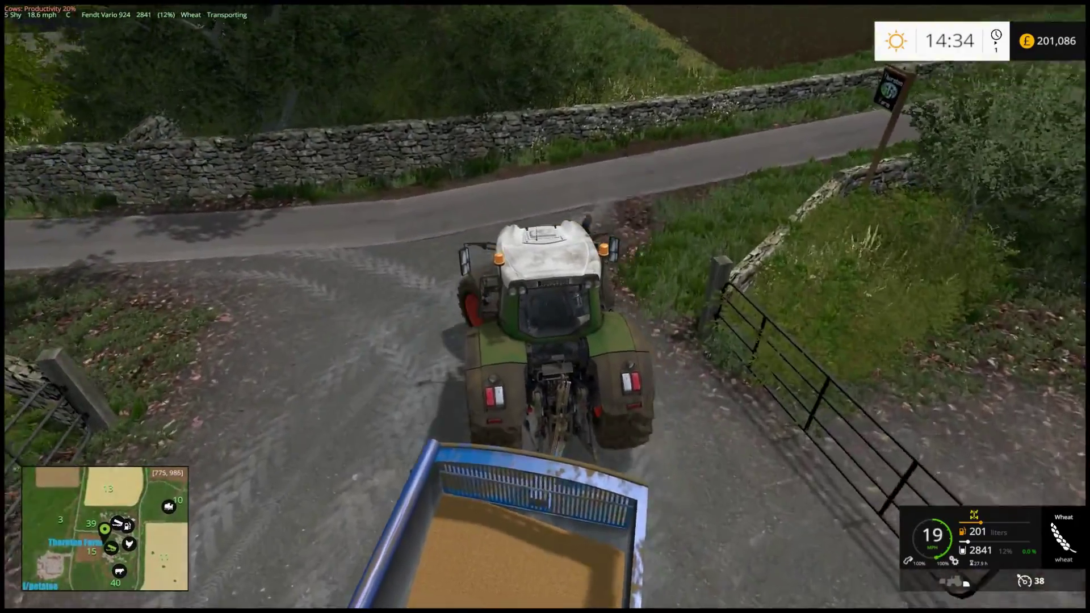
key("a")
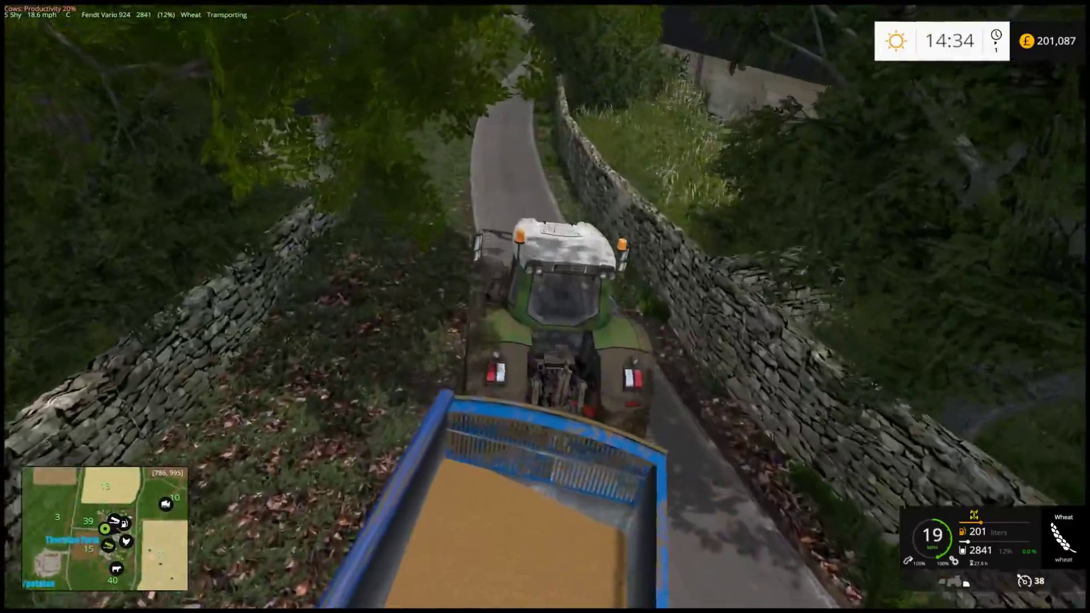
key("w")
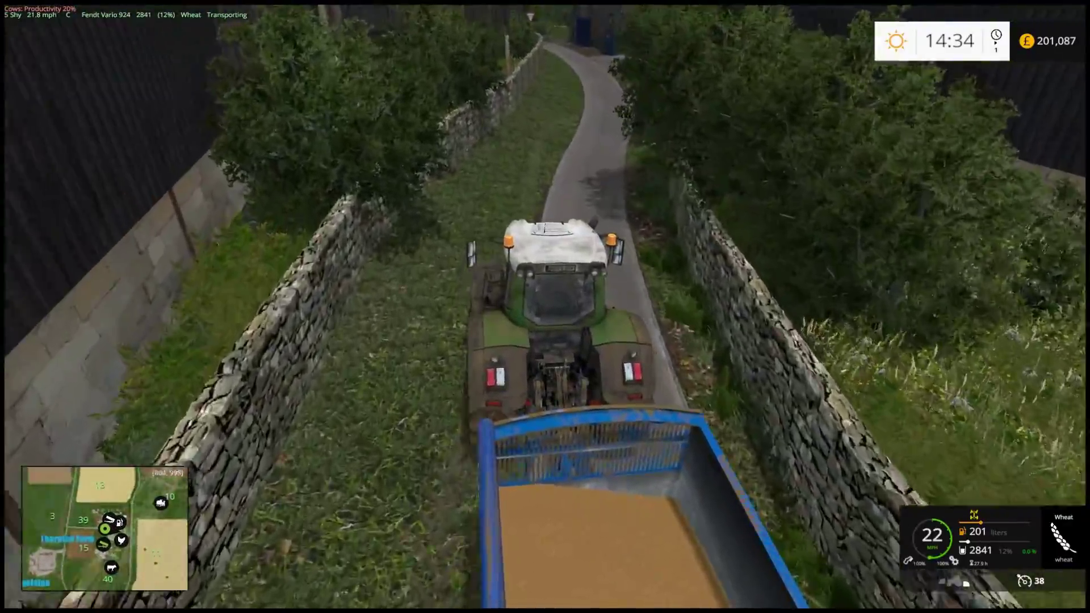
key("w")
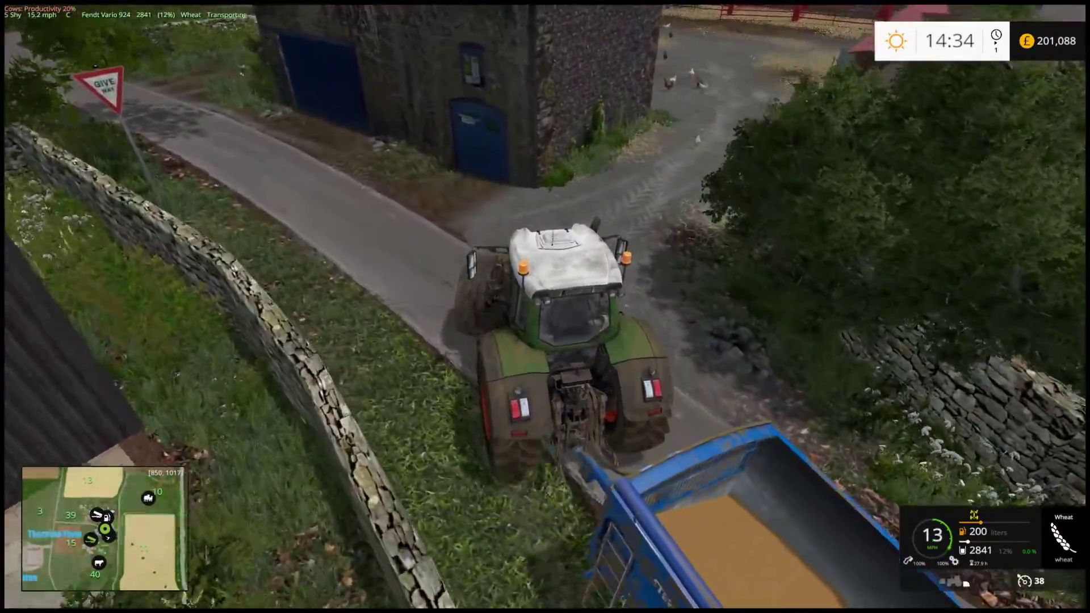
Turn into the chicken yard, stop alongside the red-roofed coops and unload wheat for the chickens
key("d")
key("w")
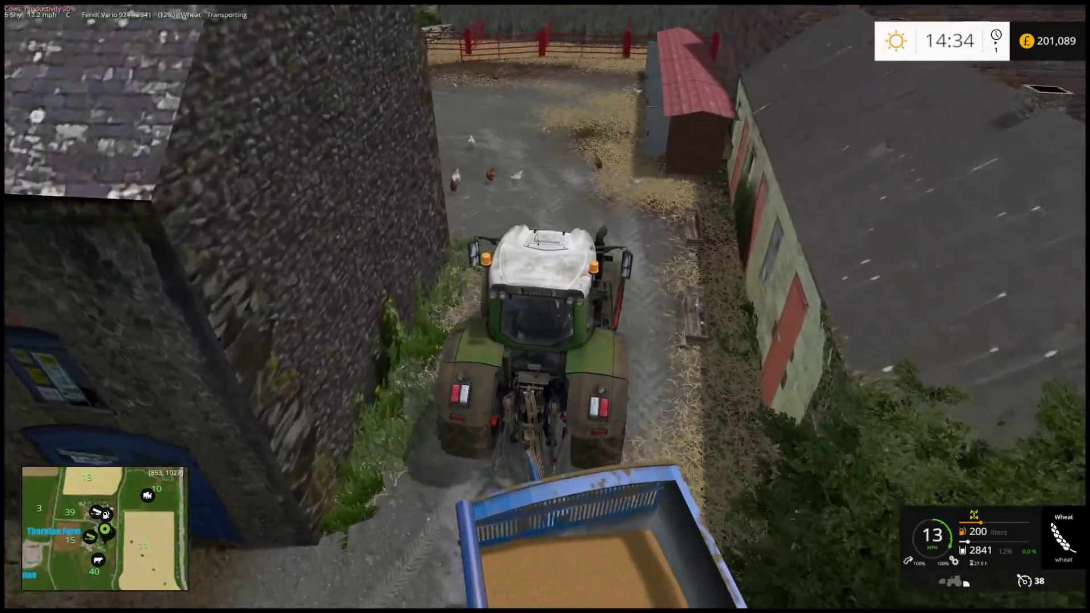
key("a")
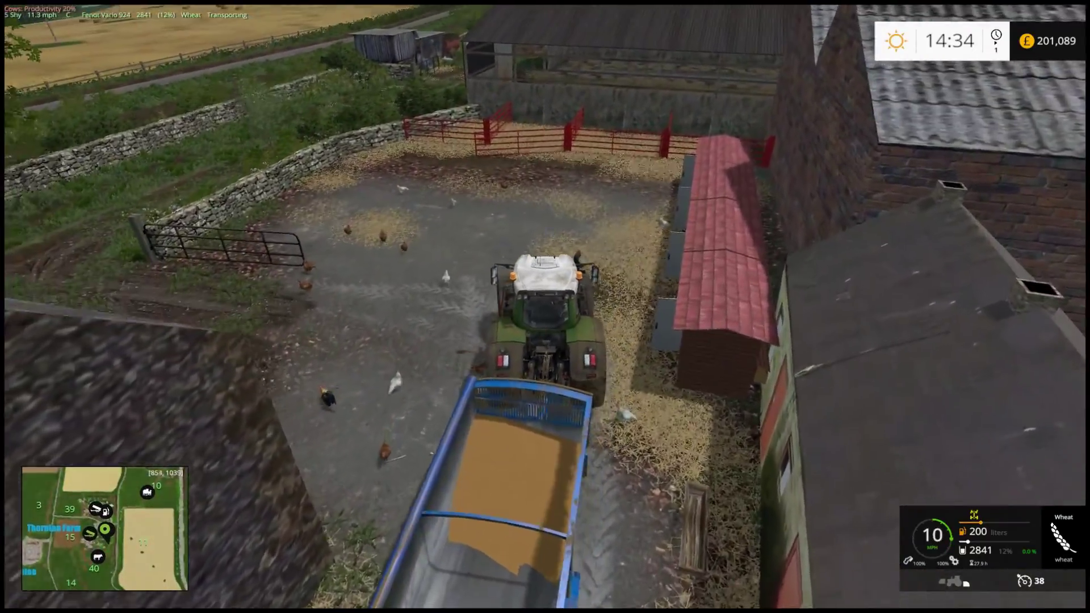
key("s")
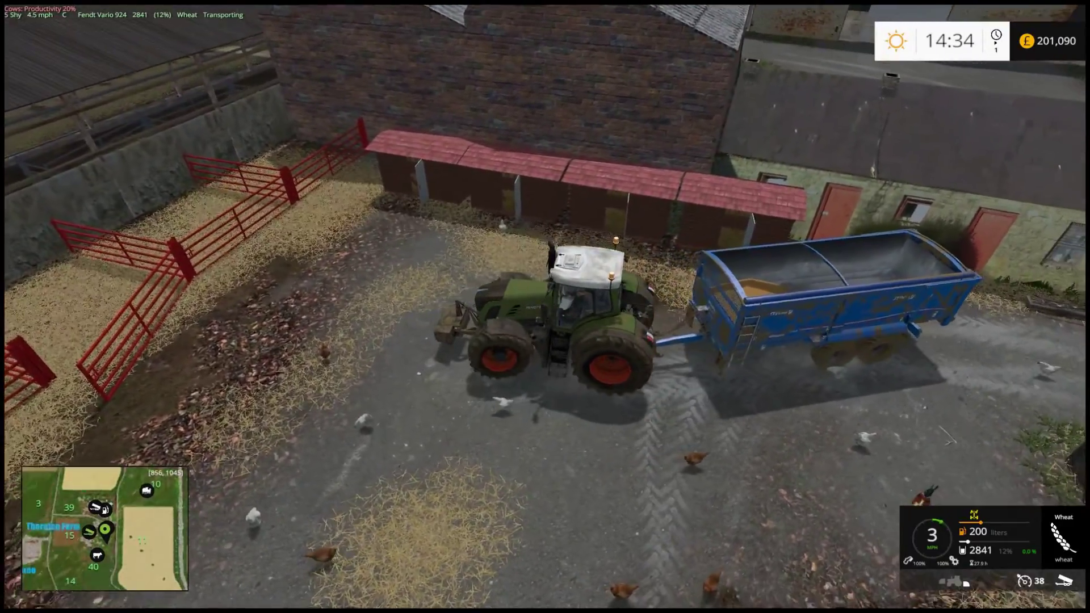
key("q")
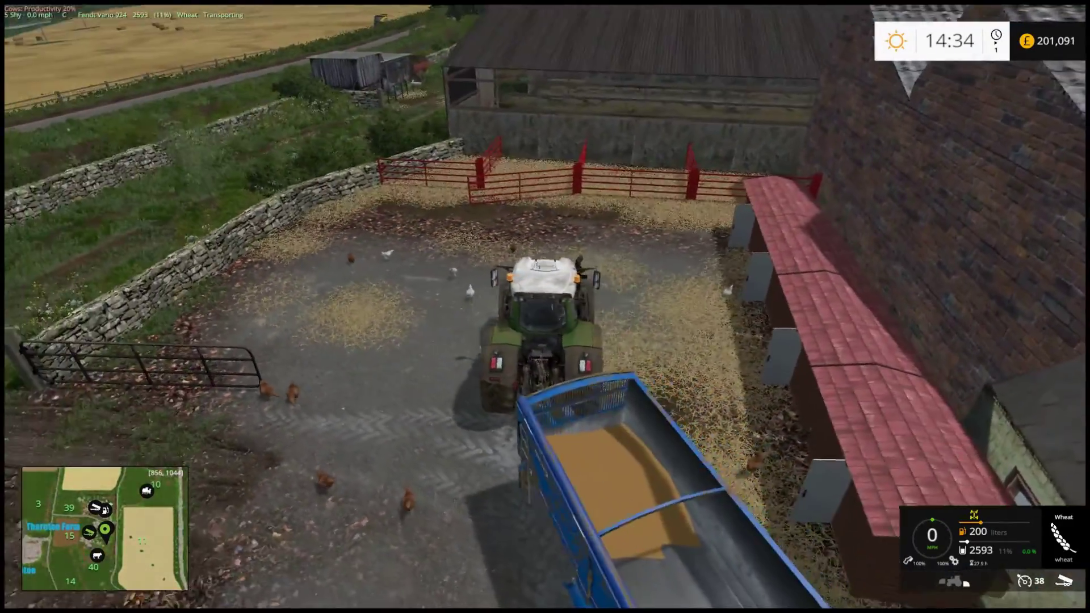
Pull forward past the coops, then reverse the trailer out of the chicken yard and onto the walled lane
key("w")
key("d")
key("s")
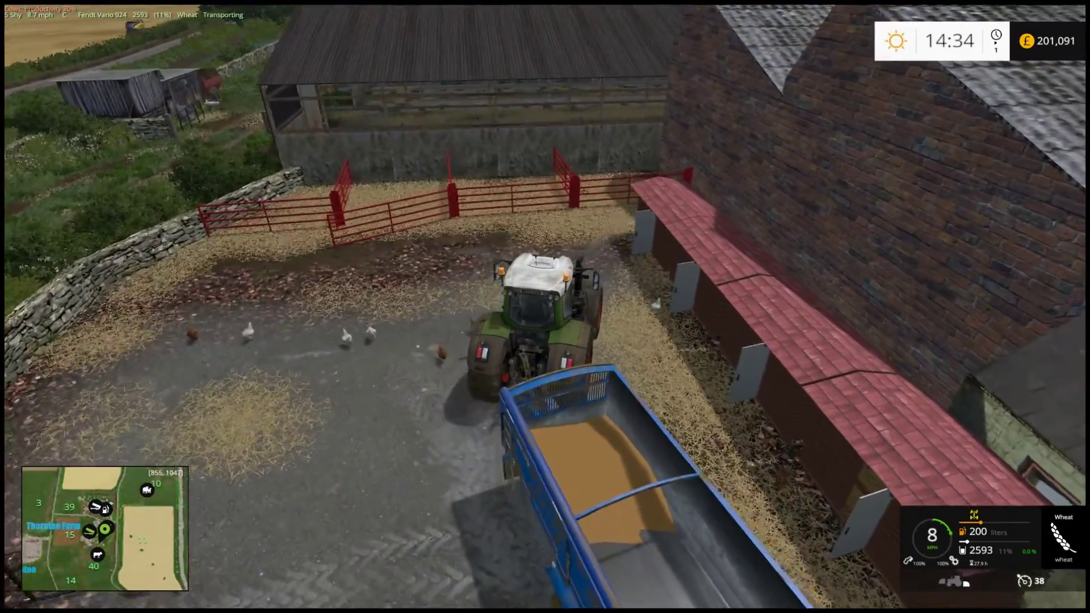
key("s")
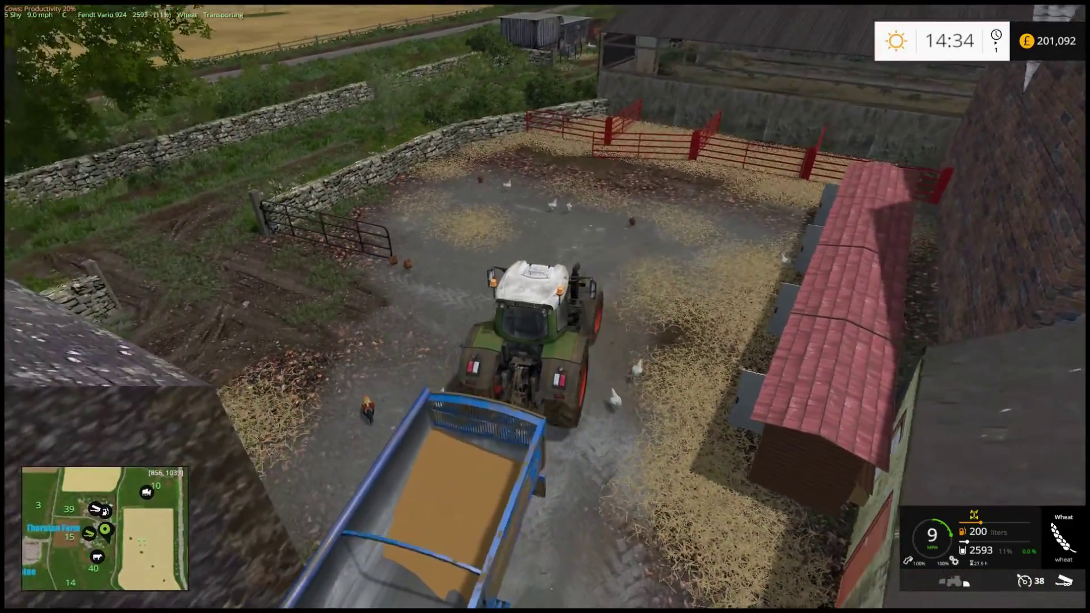
key("s")
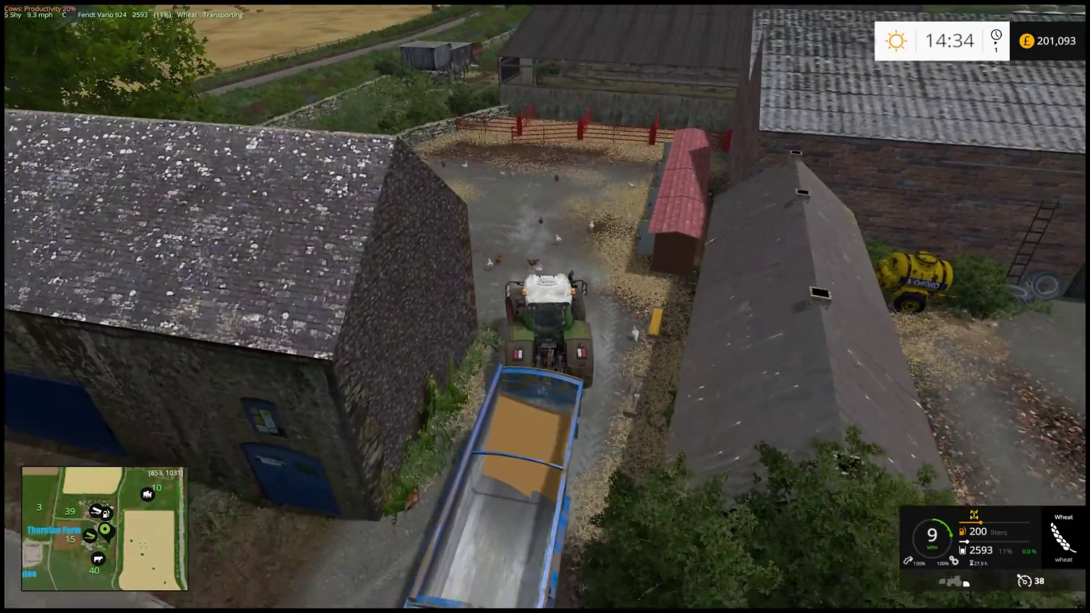
key("s")
key("d")
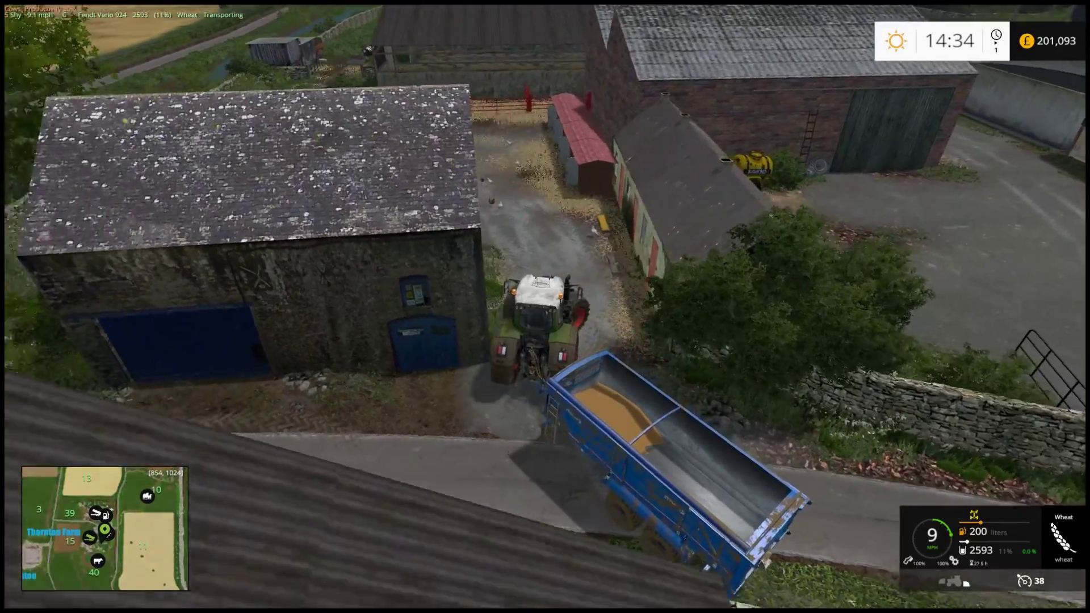
key("d")
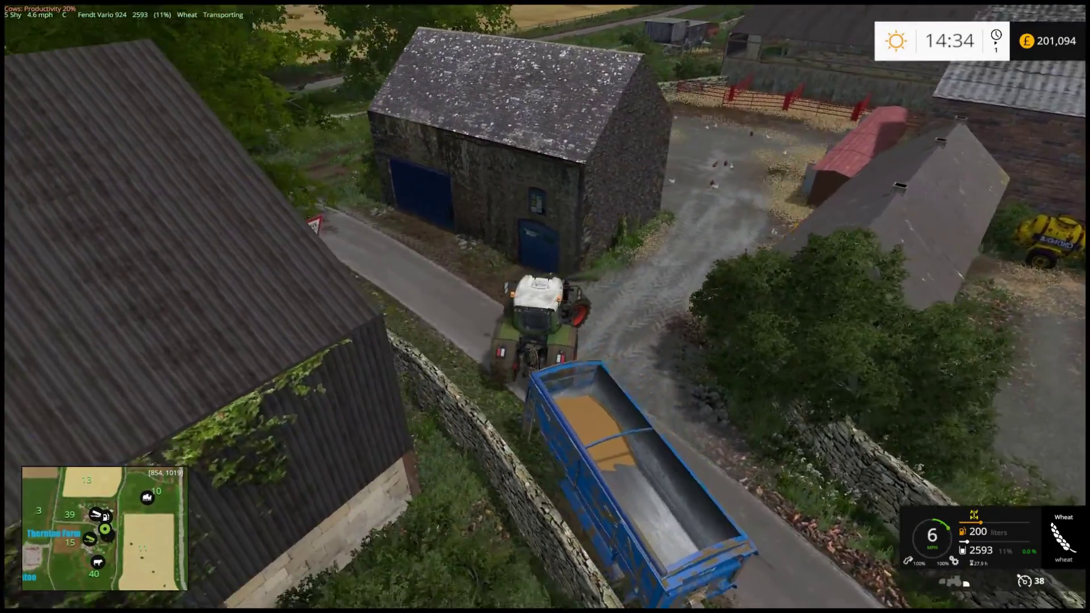
Haul the wheat trailer past the blue-doored stone barn and the parked blue tanker, back into the farmyard
key("w")
scroll(545, 307, "up", 5)
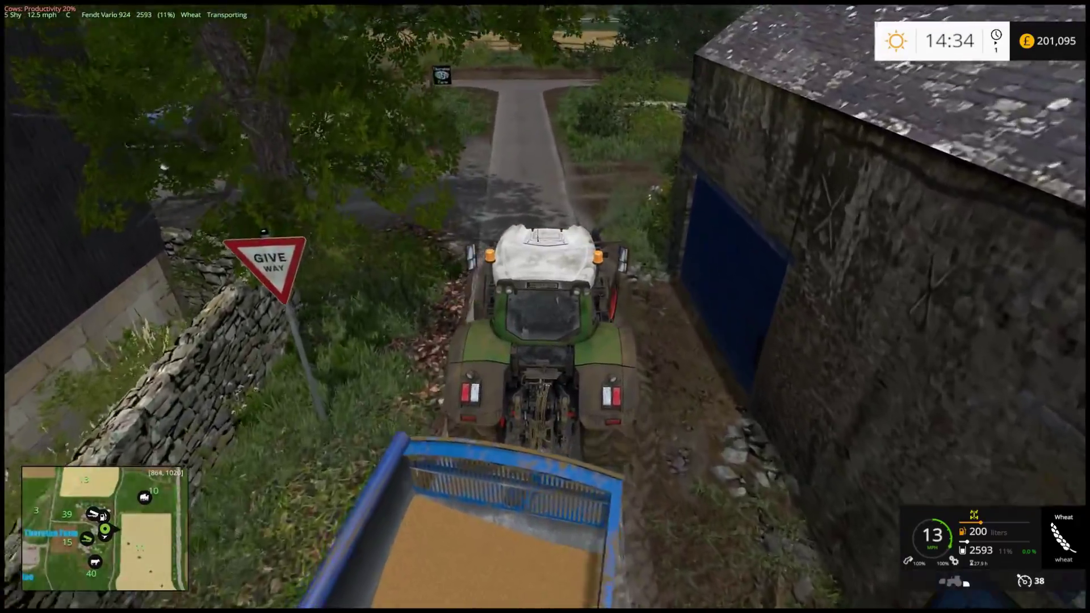
key("a")
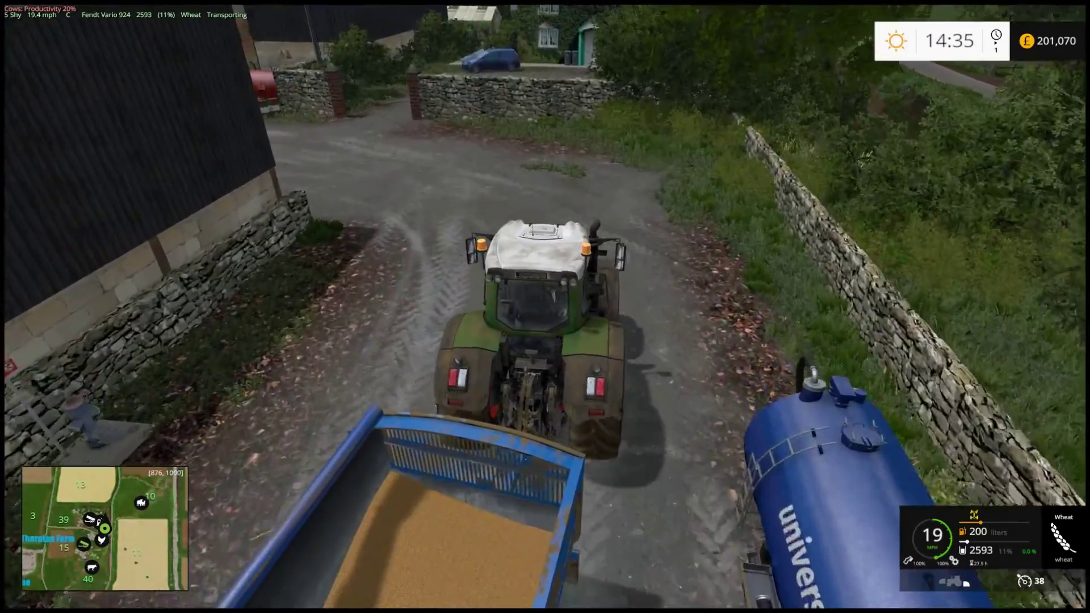
key("a")
key("a")
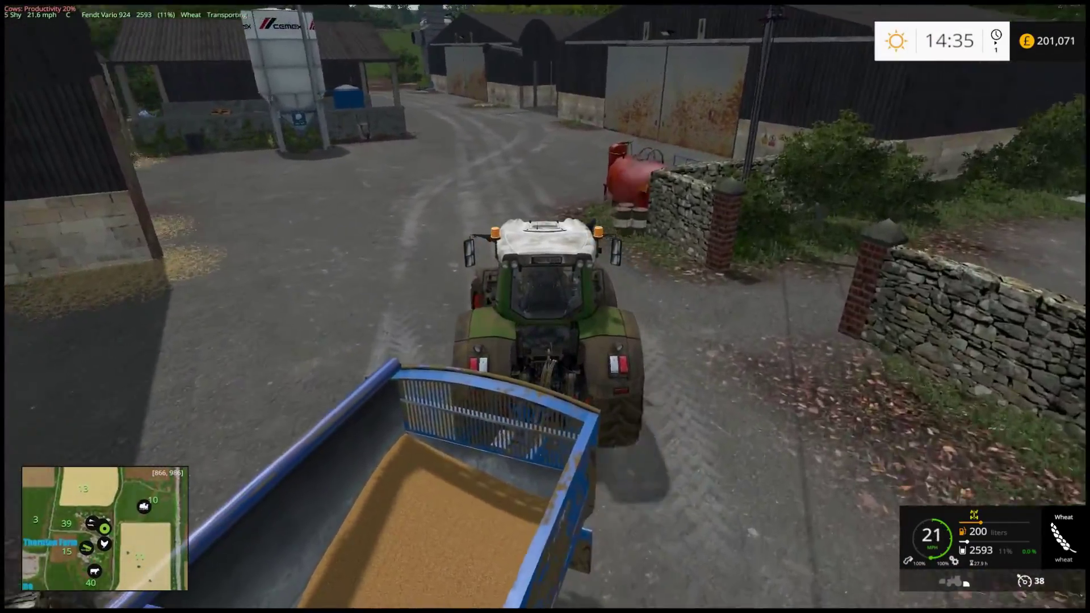
key("d")
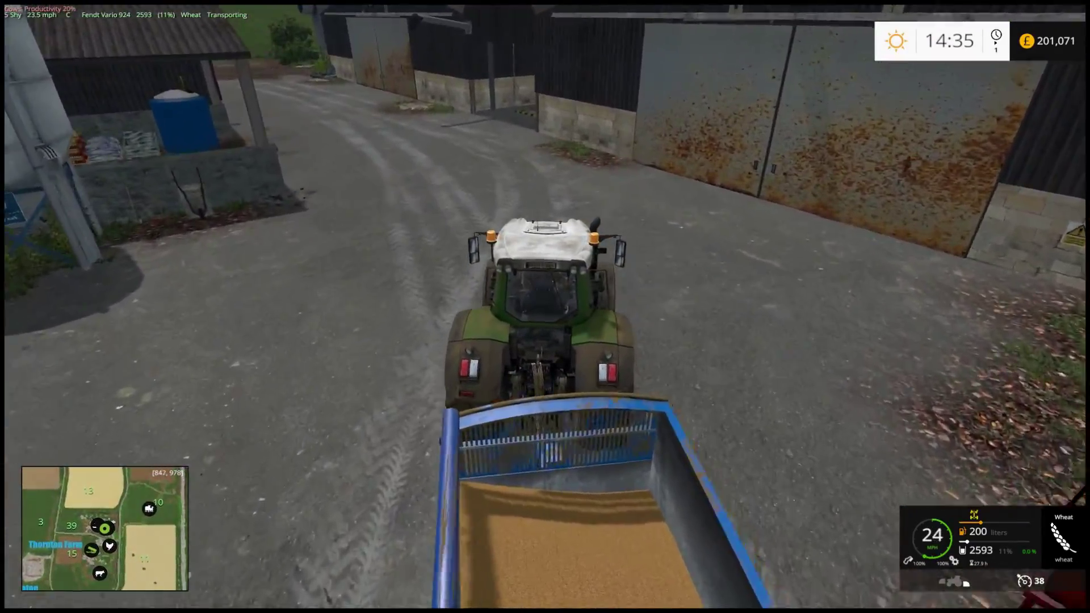
key("a")
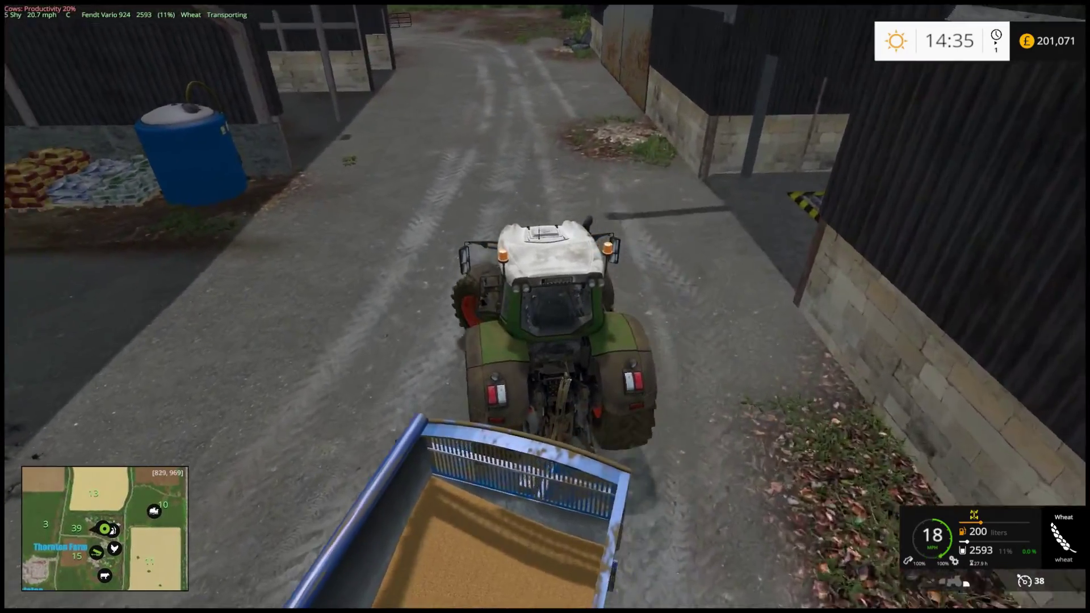
Swing the tractor into the open storage shed, reverse the trailer toward the yellow-and-black marked bay opposite and unhitch it
key("a")
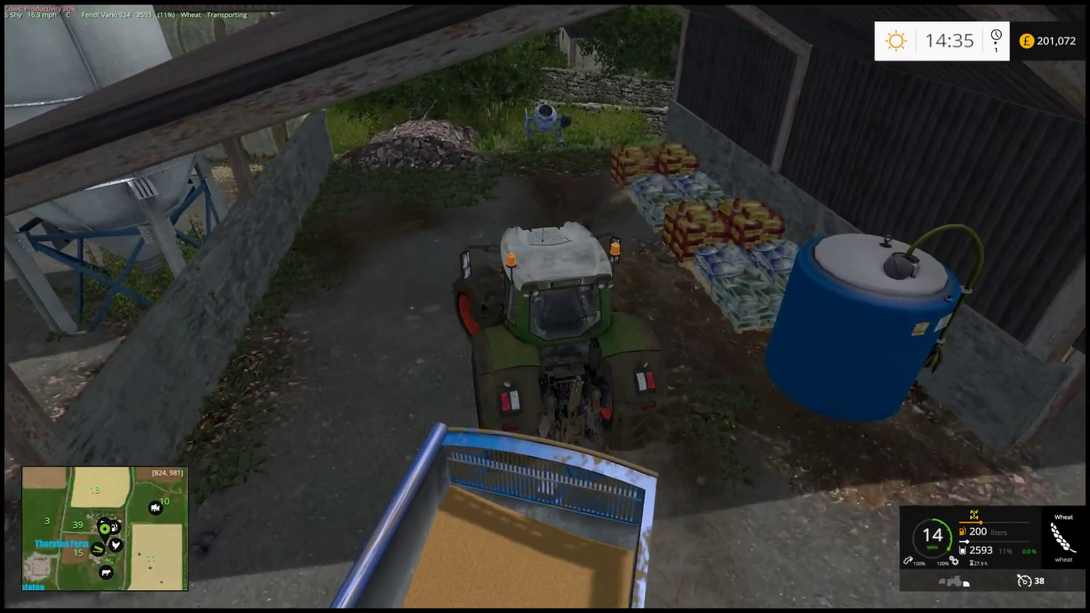
key("s")
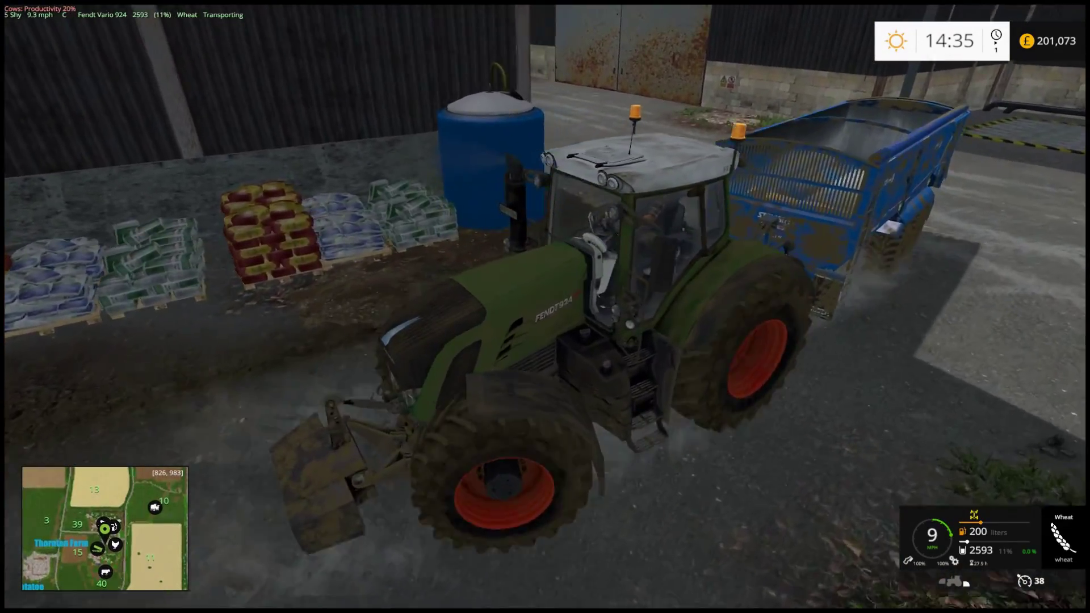
key("s")
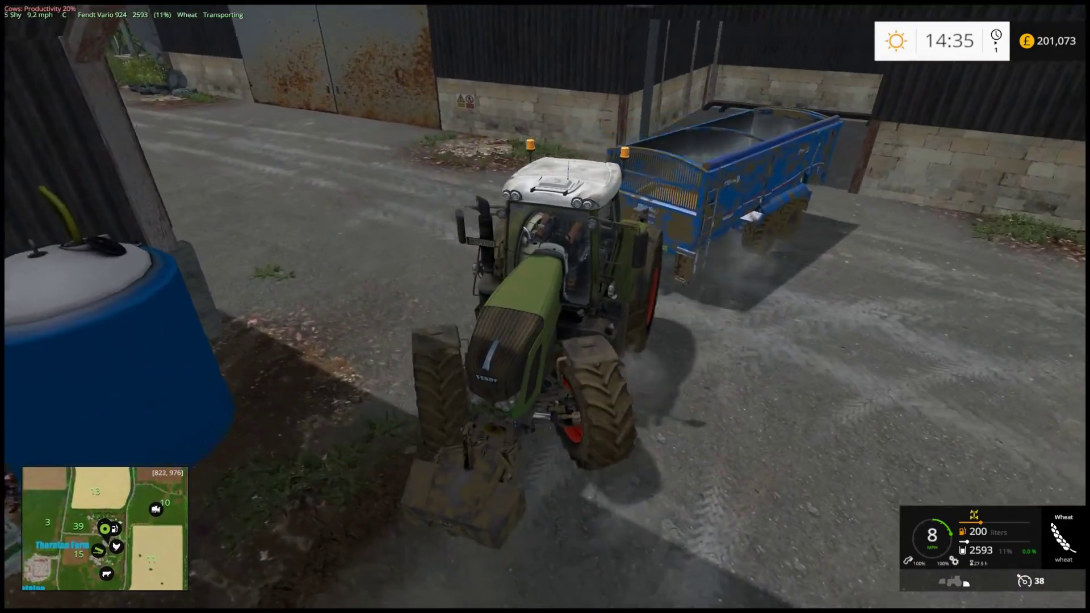
key("w")
key("q")
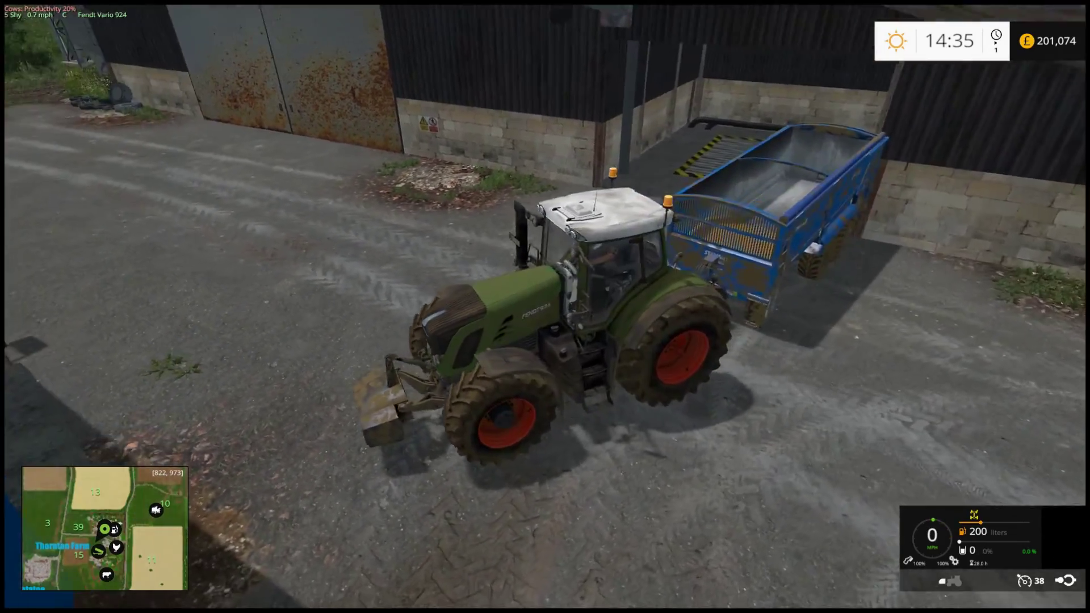
Drive the tractor without the trailer out of the farmyard and along the walled lane toward the stone barn
key("w")
key("d")
key("w")
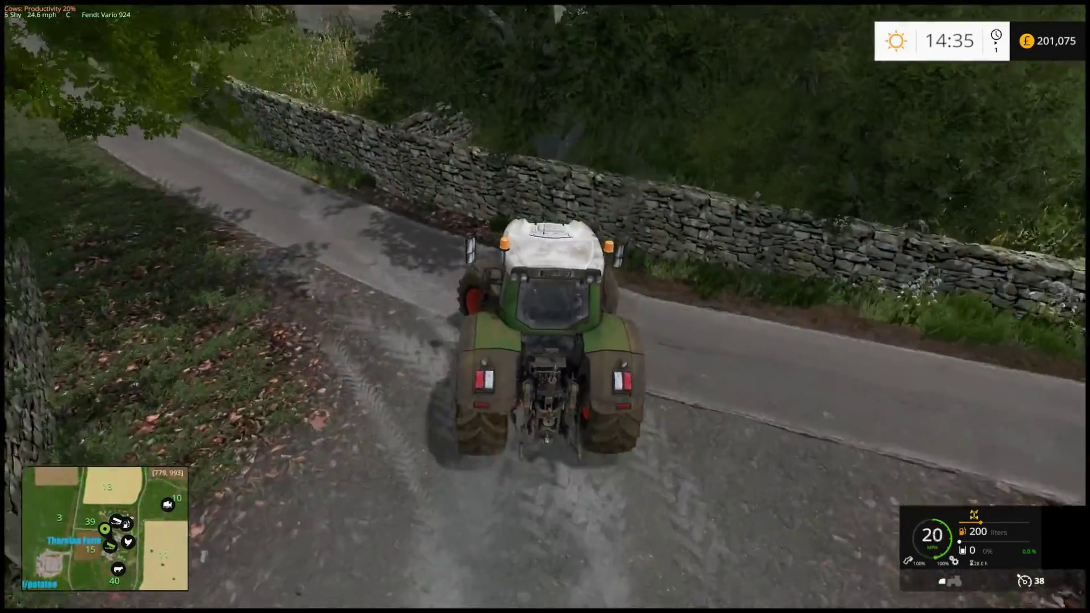
key("a")
key("w")
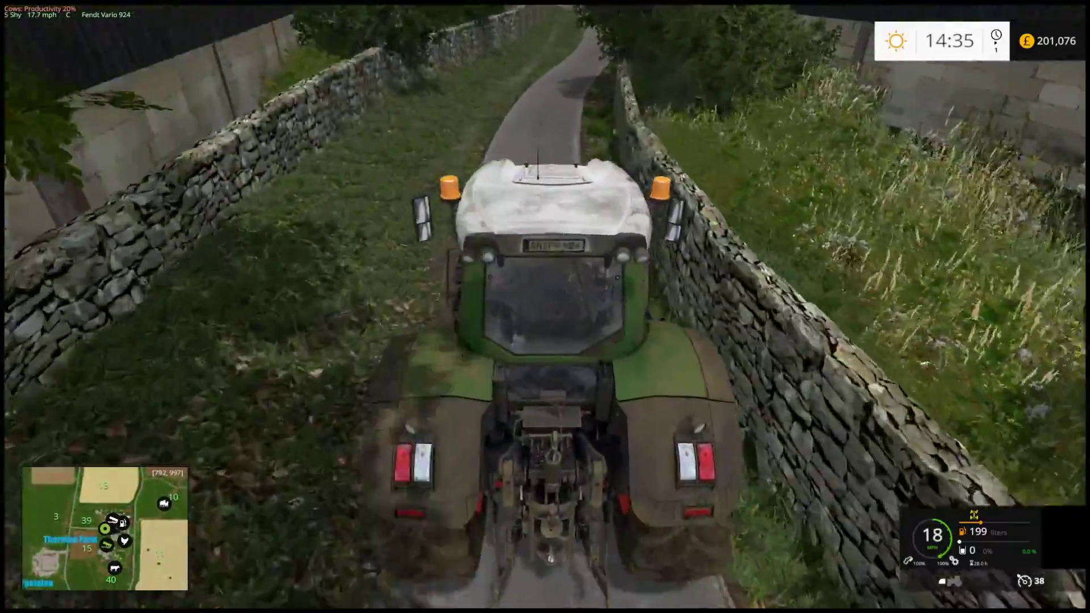
key("w")
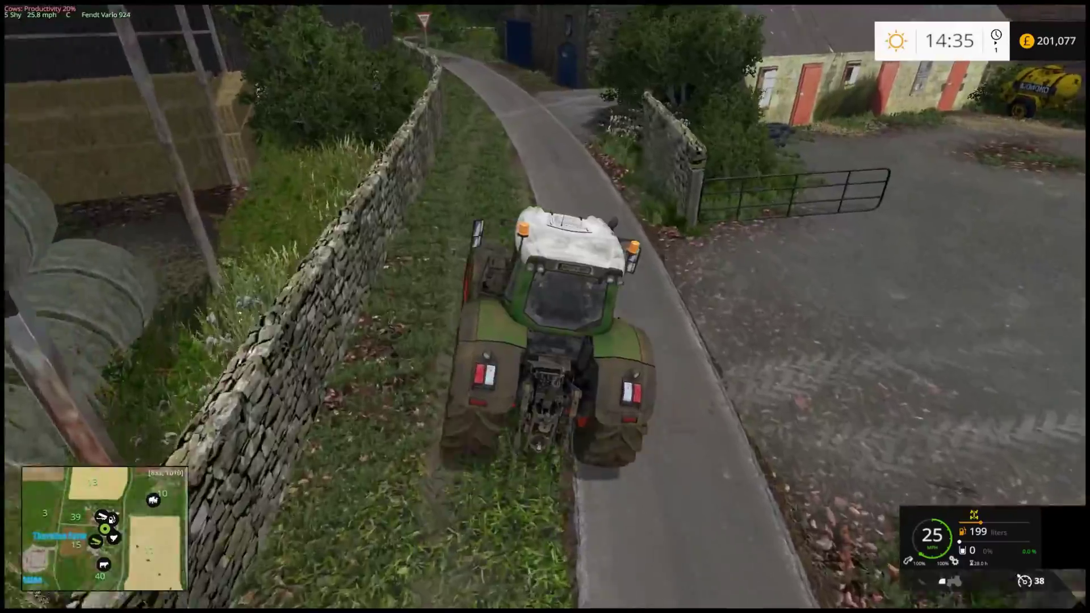
Turn into the chicken yard, park the tractor between the coops and the open metal gate, and get out
key("d")
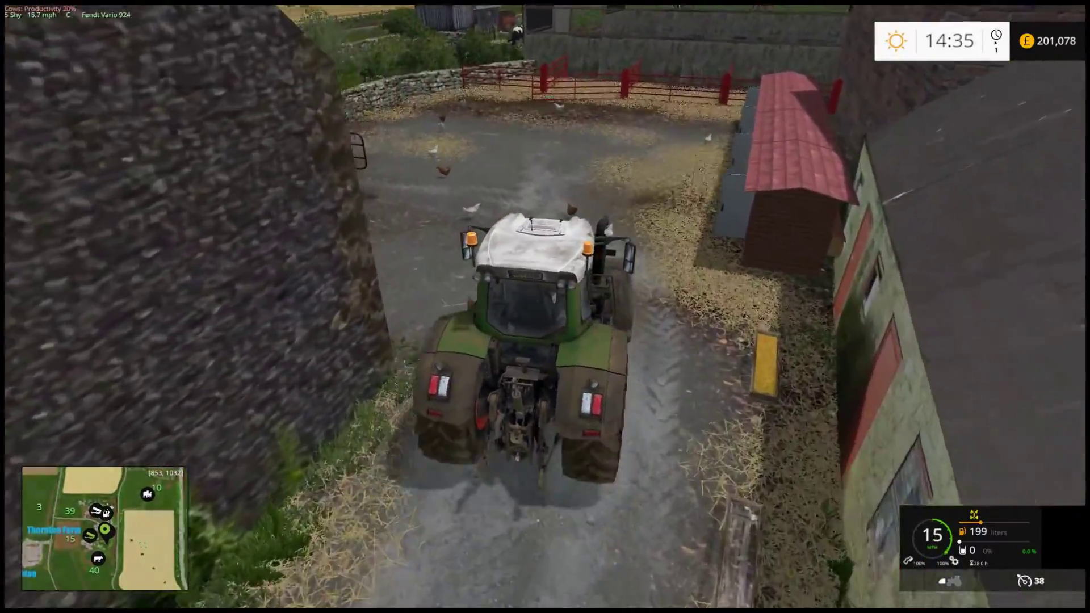
key("a")
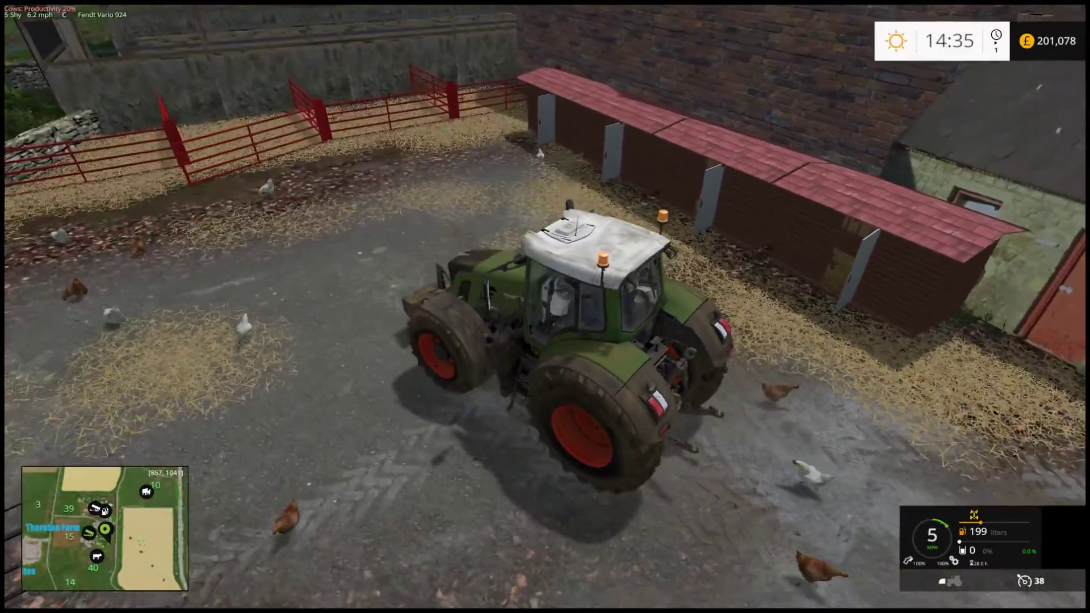
key("w")
key("a")
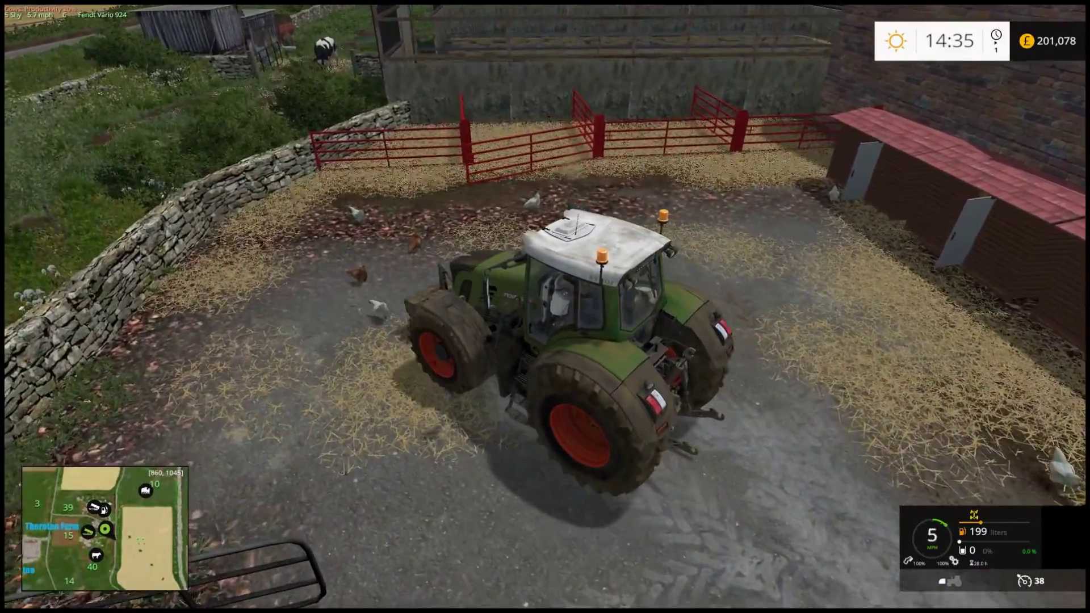
key("e")
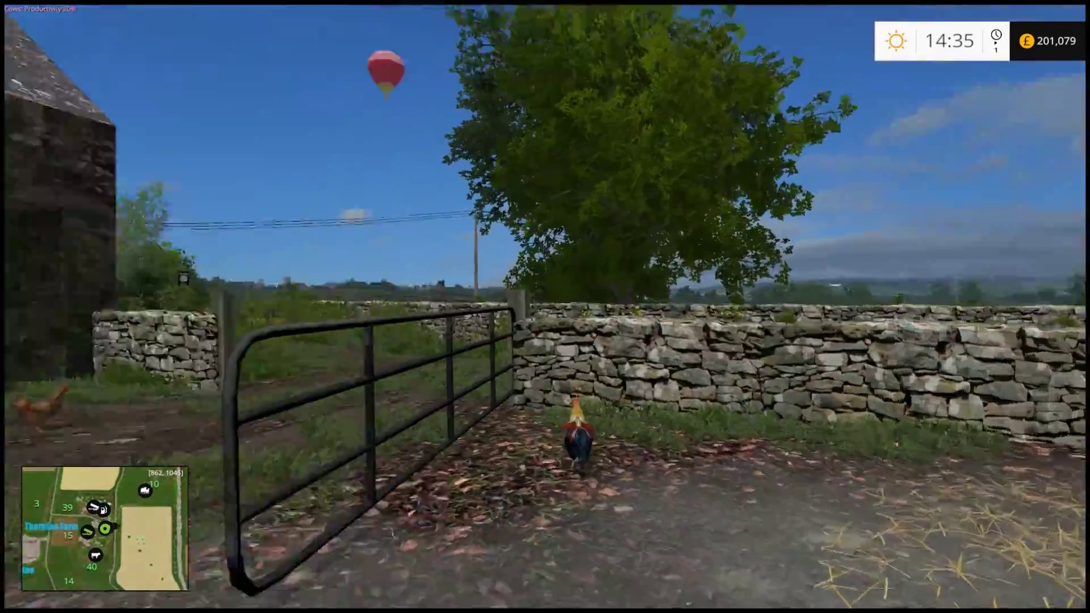
Walk around the yard to look at the chickens between the barn and the red-roofed coops
key("w")
key("w")
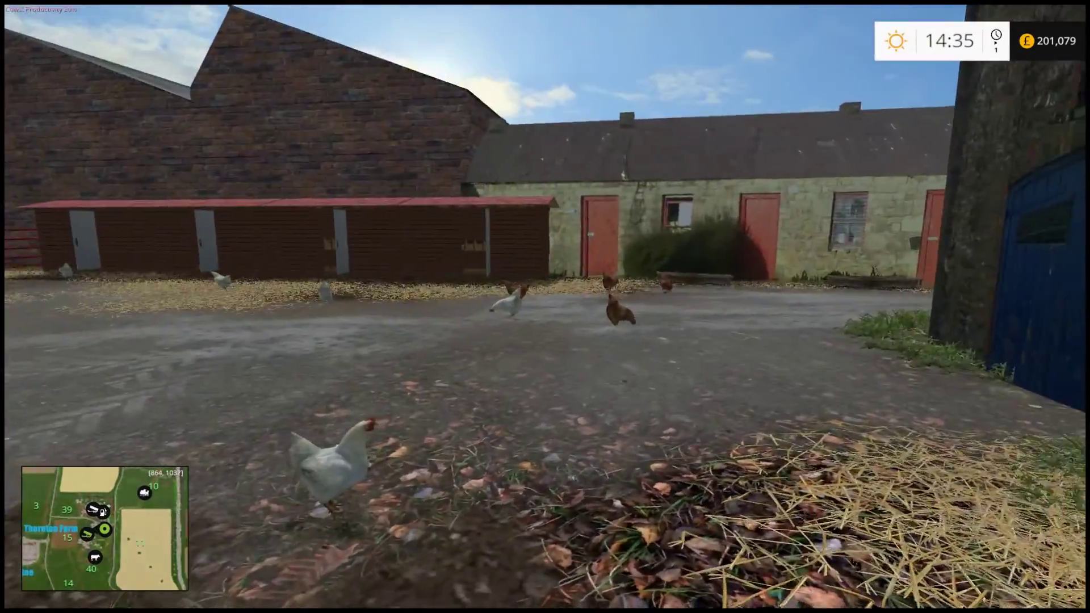
key("w")
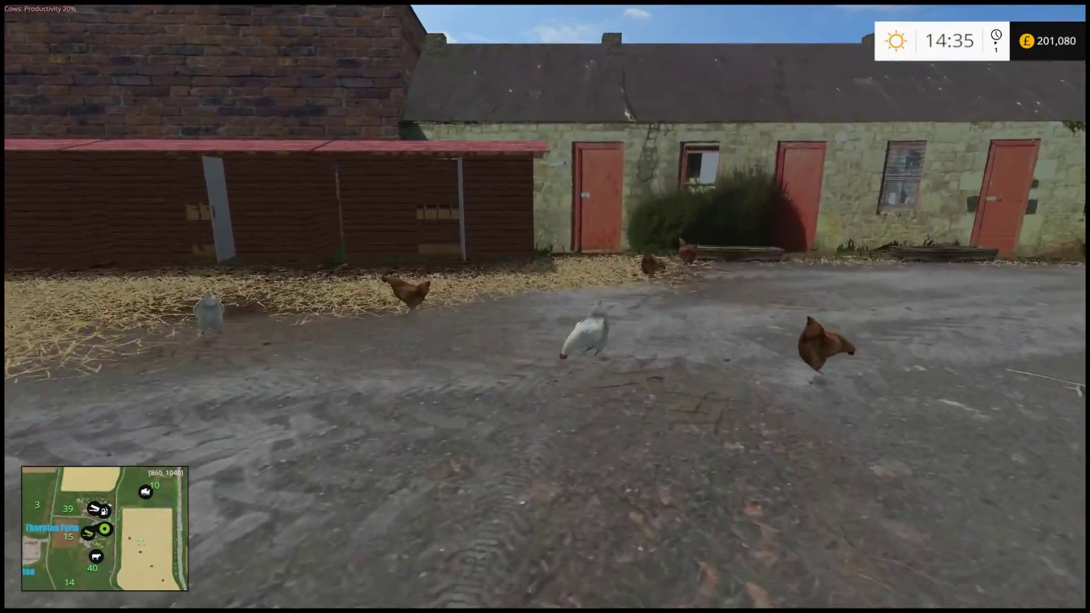
key("w")
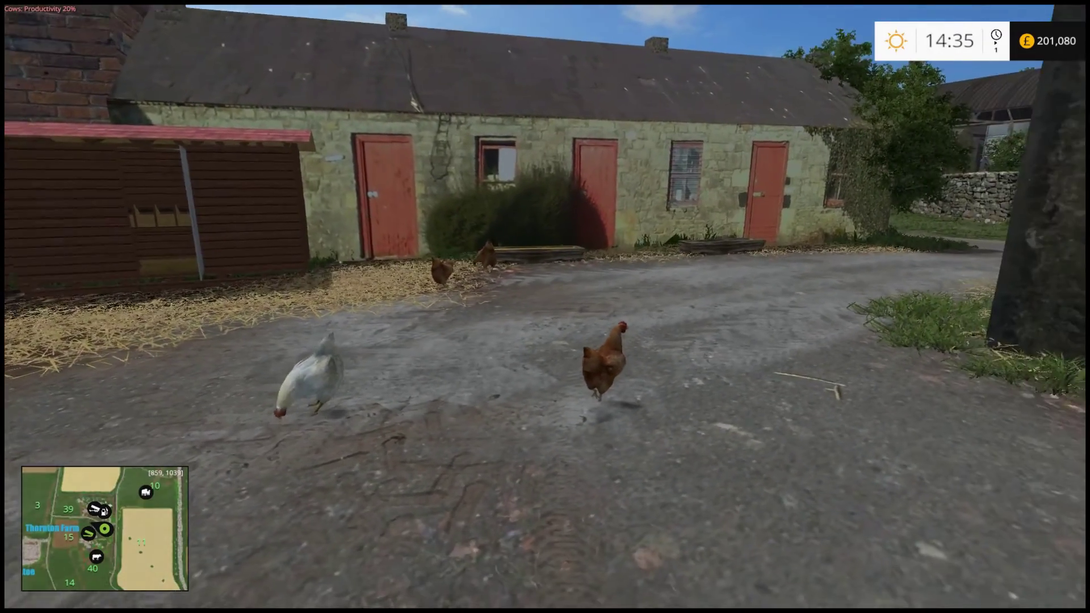
Review the chickens' productivity, water, wheat and egg figures on the Animals overview page, and return to the yard
key("Escape")
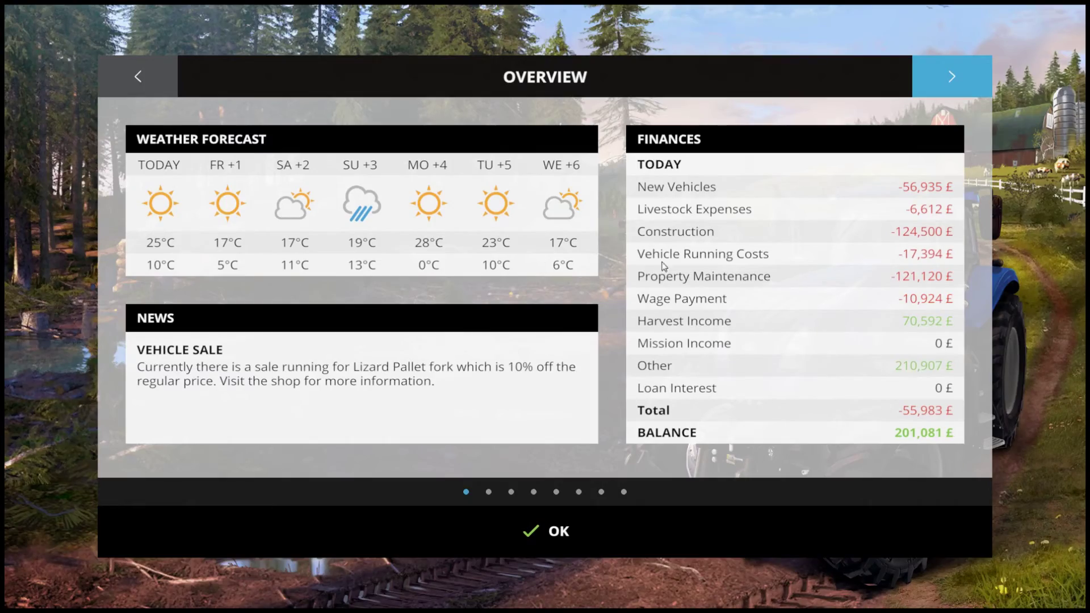
left_click(955, 78)
left_click(955, 77)
left_click(955, 78)
left_click(955, 77)
left_click(955, 77)
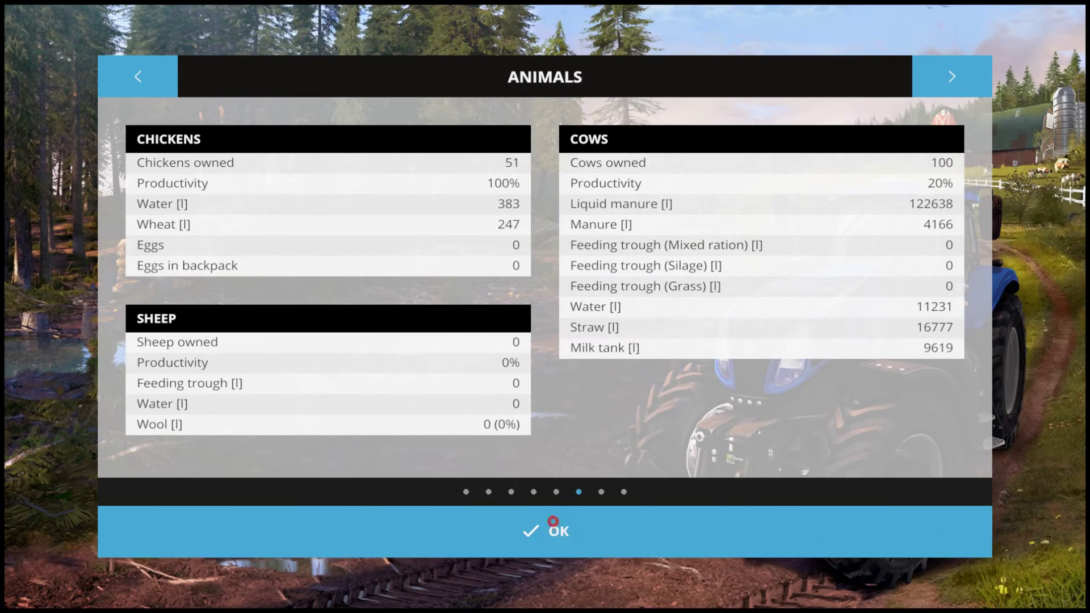
left_click(555, 521)
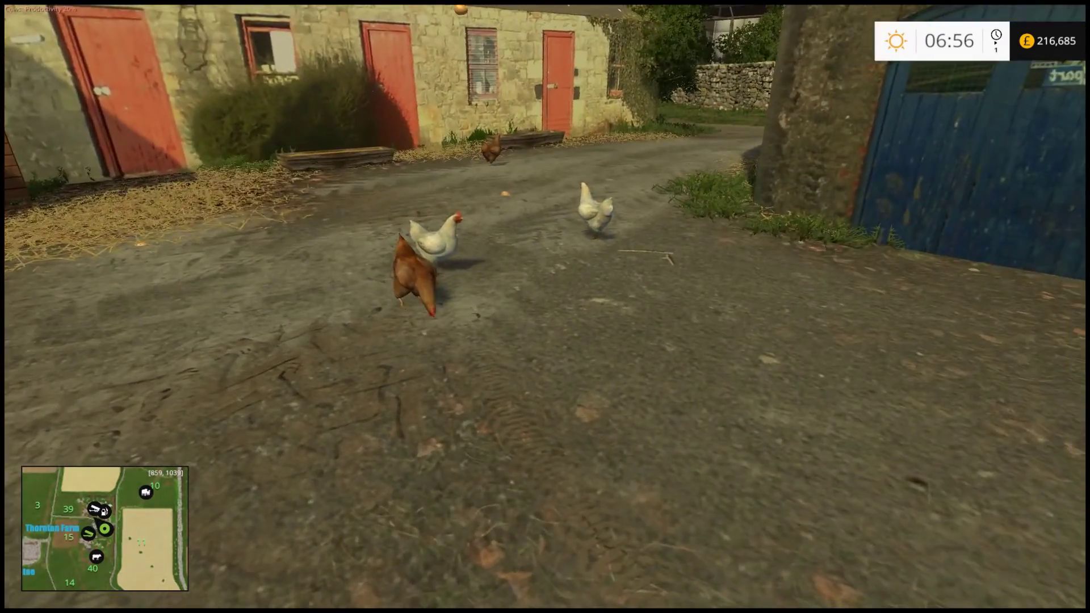
Collect the eggs lying on the ground between the stone barn and the yard gate
key("w")
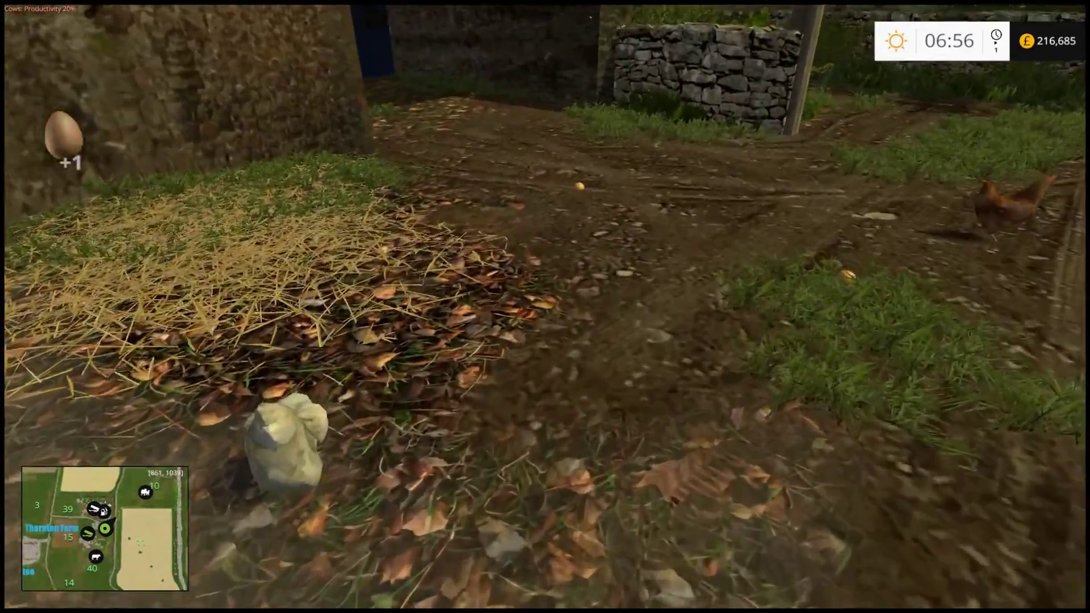
key("w")
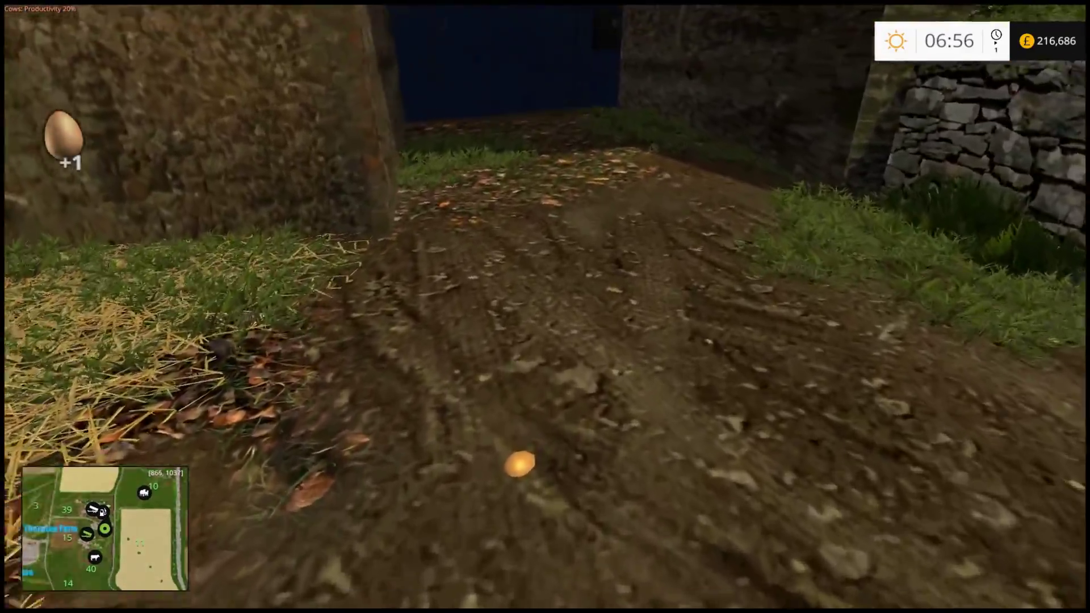
key("w")
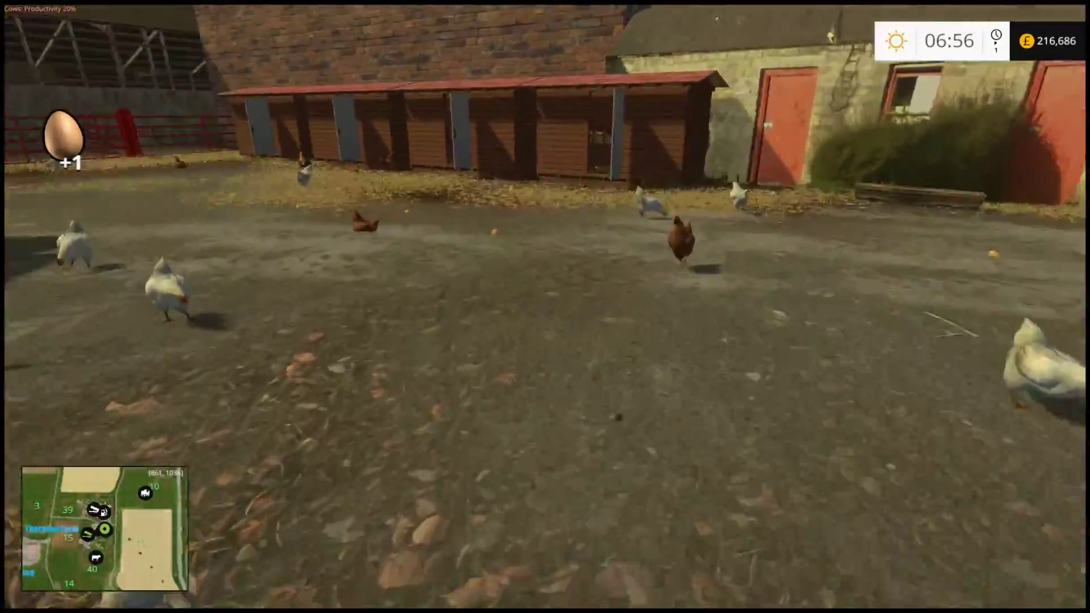
Cross to the red-roofed coops and collect the eggs in front of and inside them
key("w")
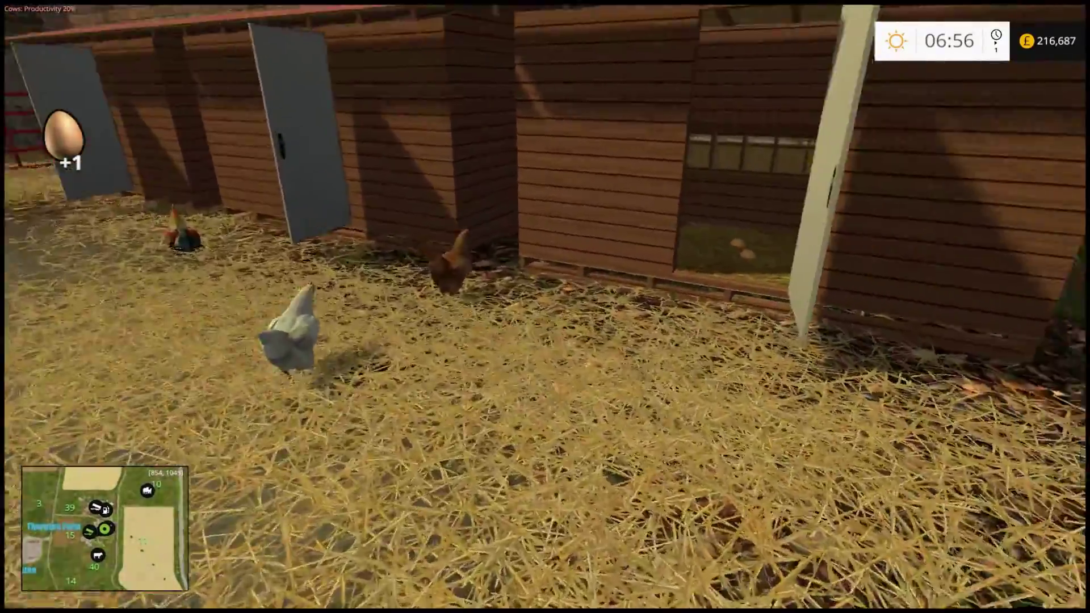
key("s")
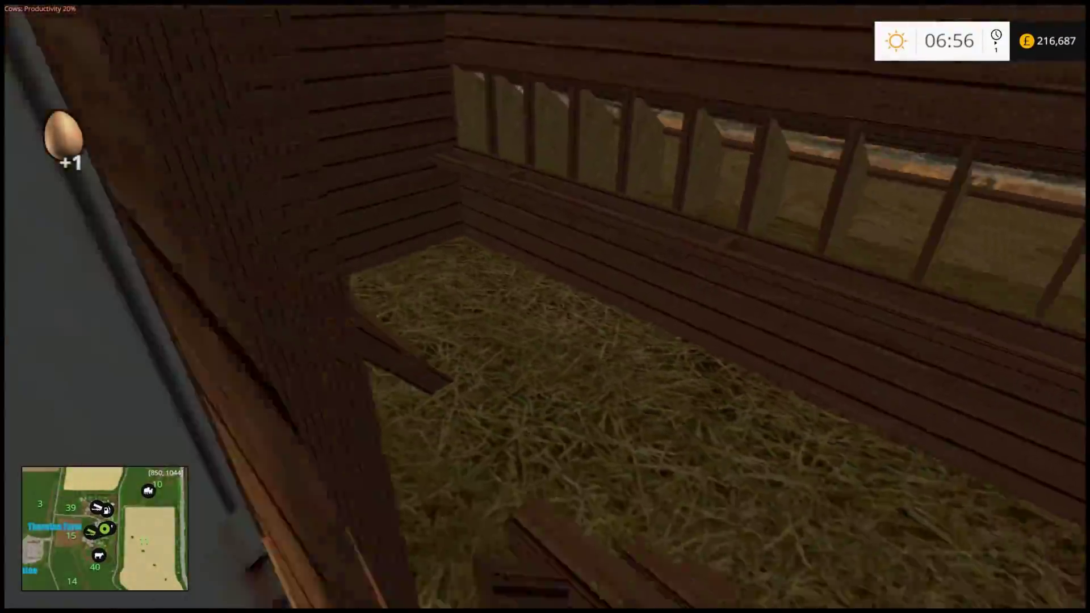
key("w")
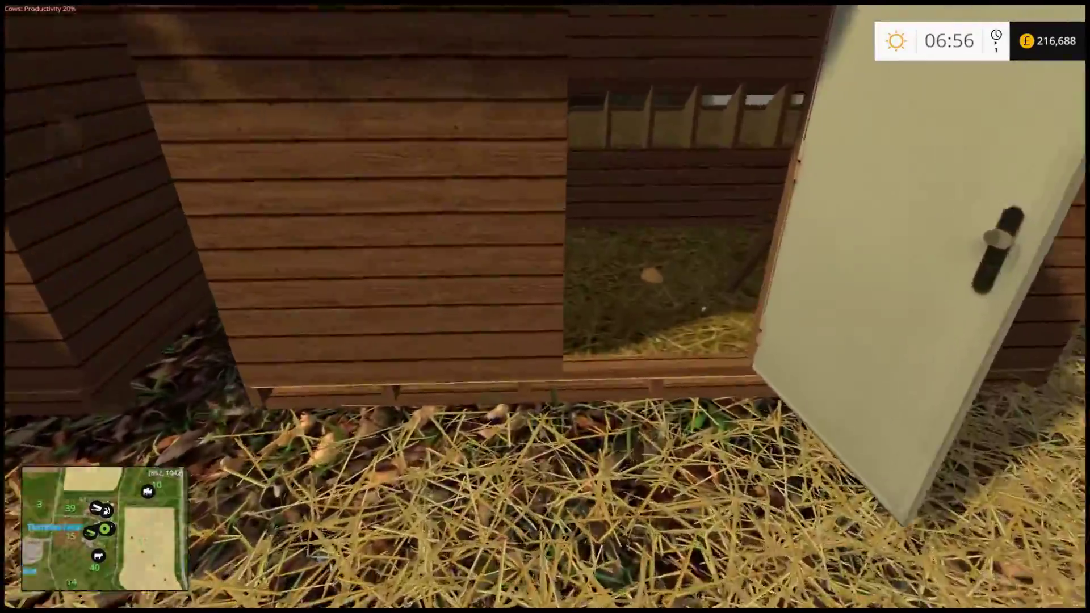
key("s")
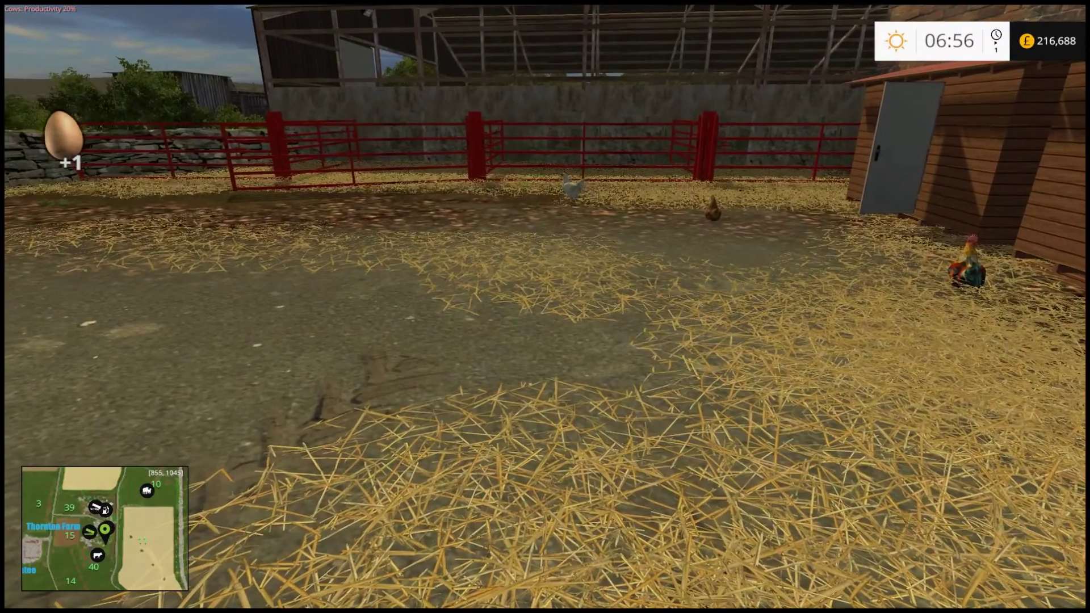
Check the chickens' egg and backpack figures on the Animals overview page, and return to the yard
key("Escape")
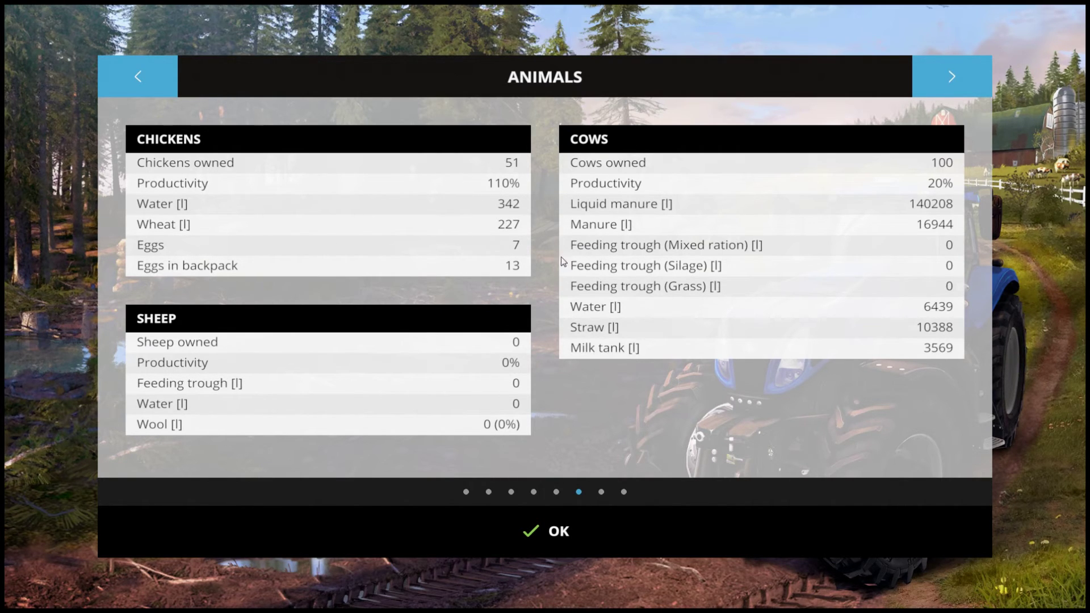
left_click(571, 530)
key("w")
key("w")
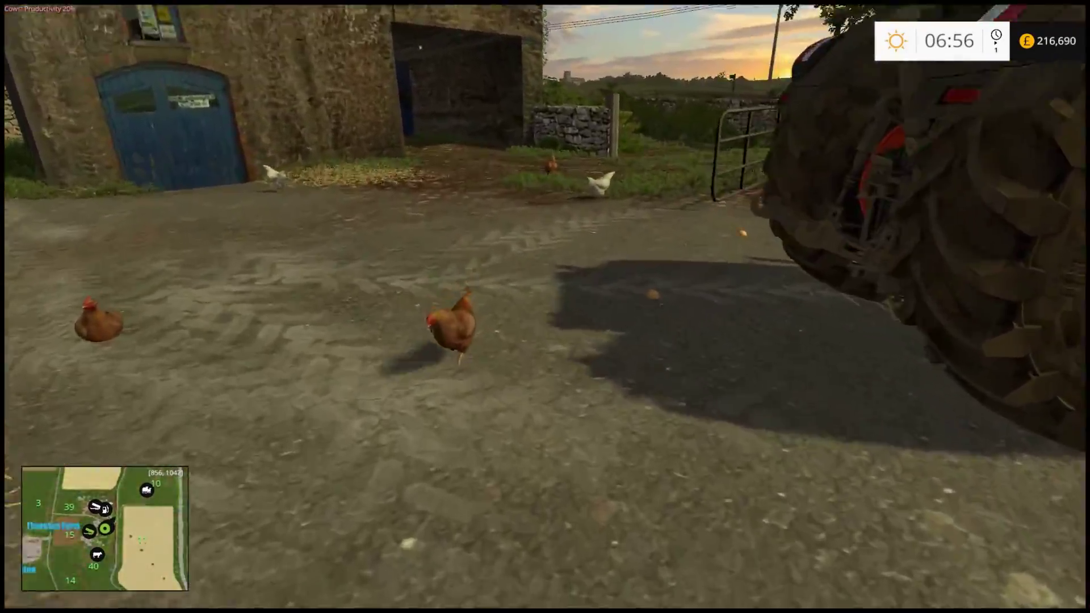
Collect the eggs lying on the ground beside the tractor and the yard gate
key("w")
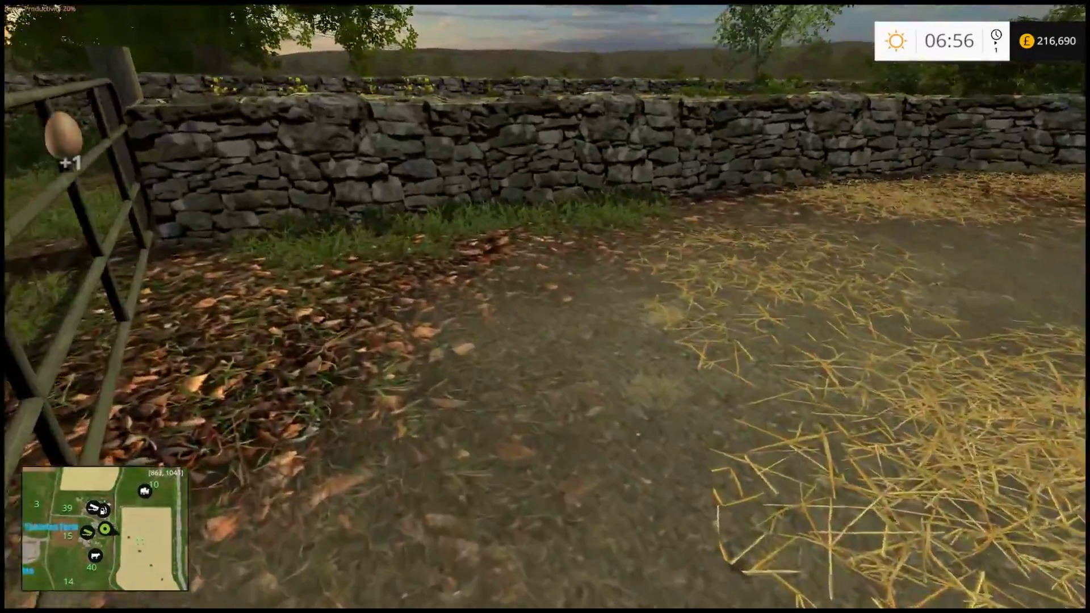
key("w")
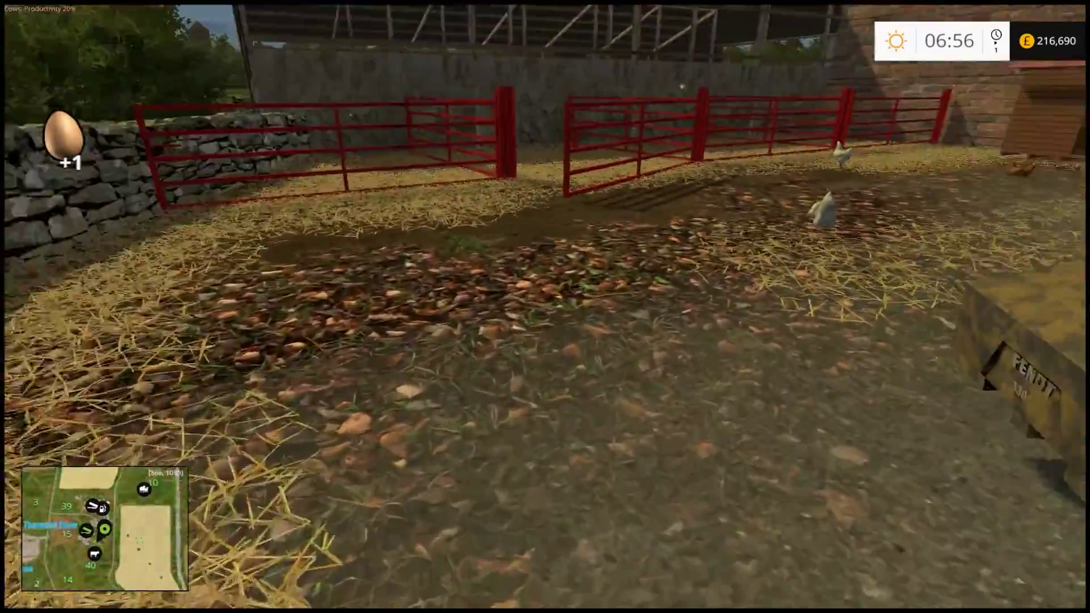
key("w")
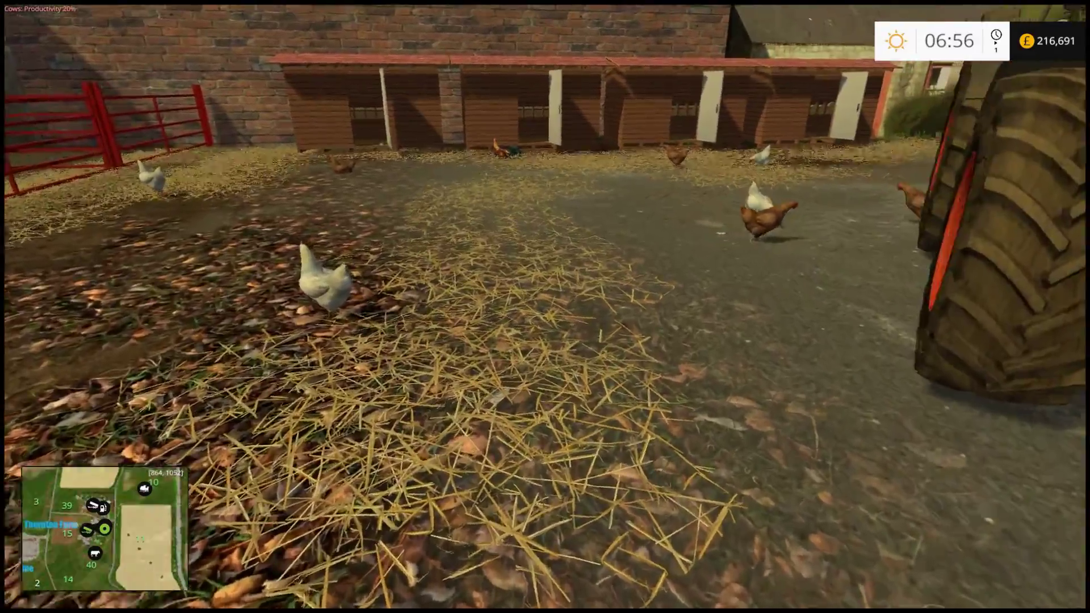
Collect the egg on the lane beside the stone cottage and the remaining ones in front of the blue barn door
key("w")
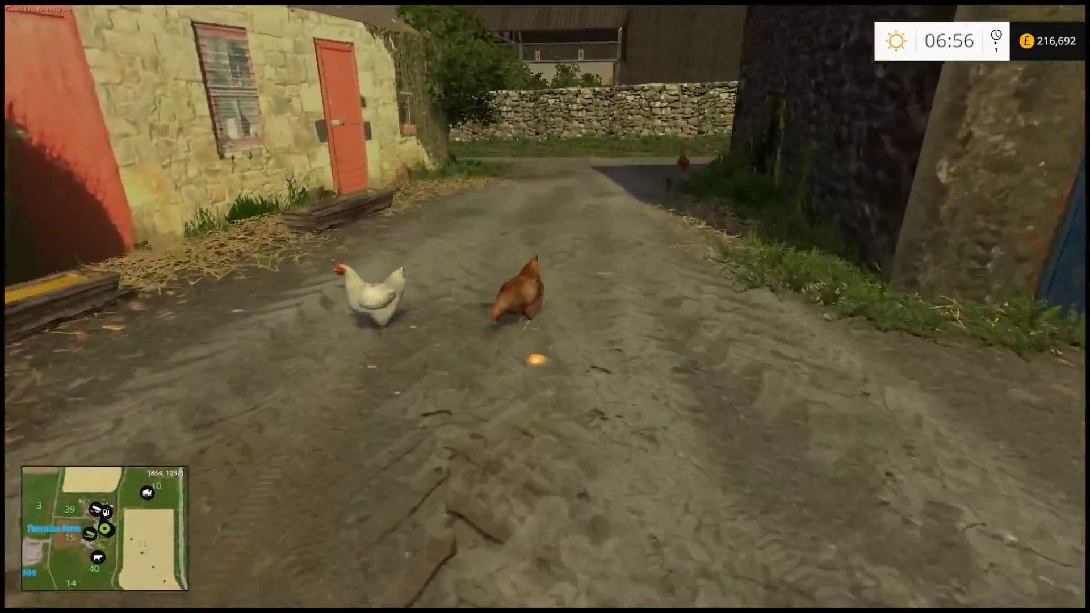
key("w")
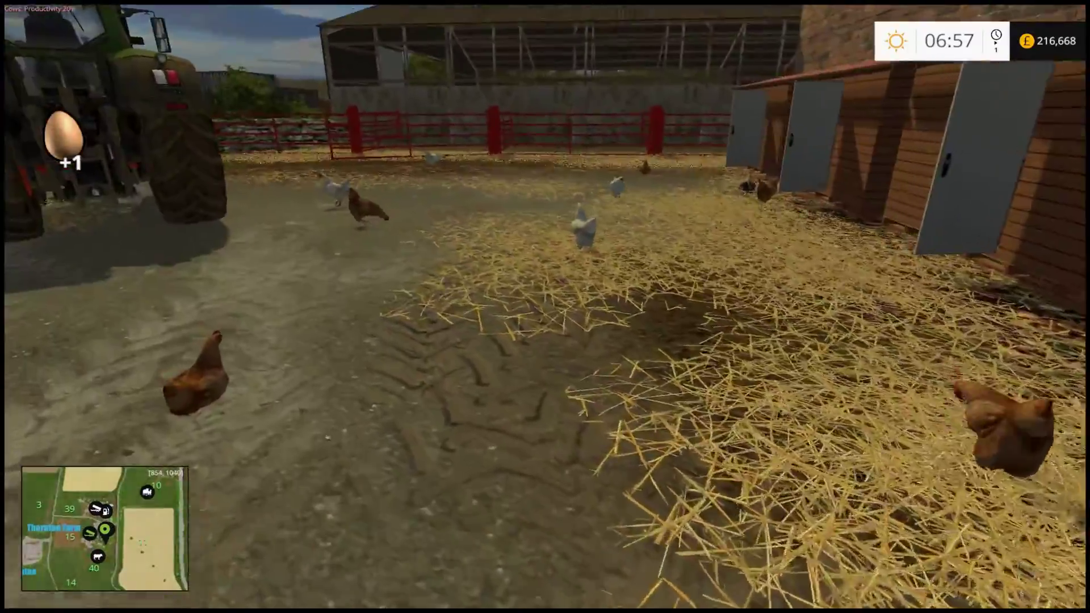
key("w")
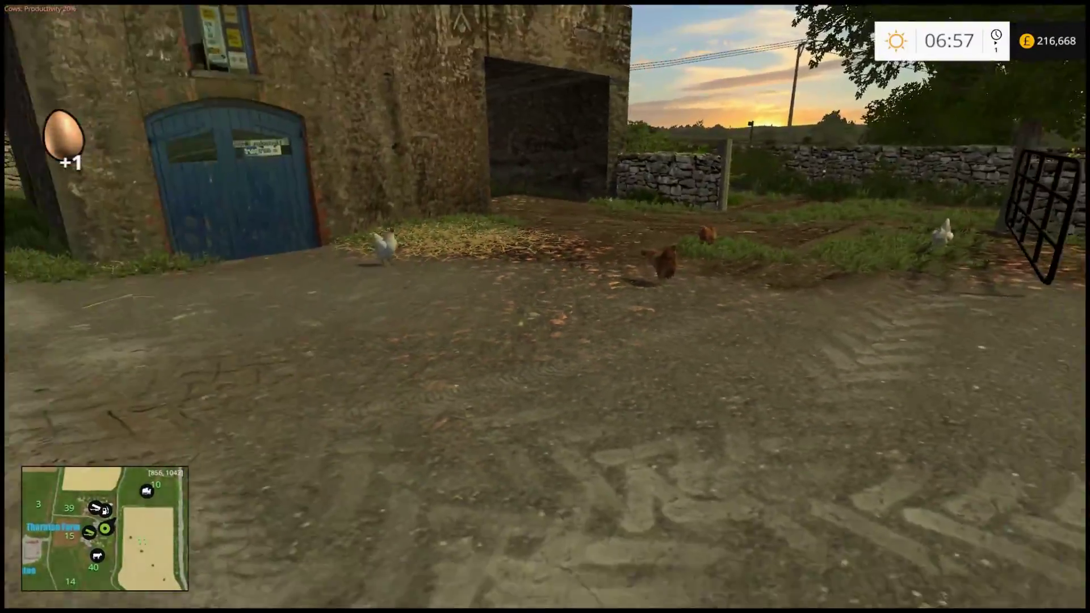
key("w")
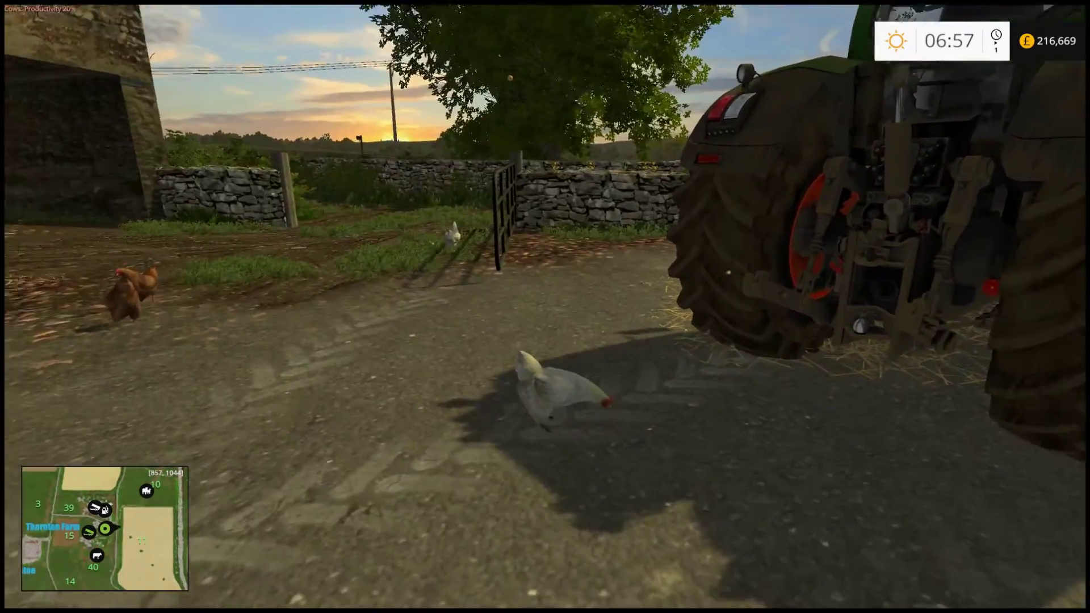
Inspect the egg floating in the air above the lane beside the stone cottage from several spots
key("w")
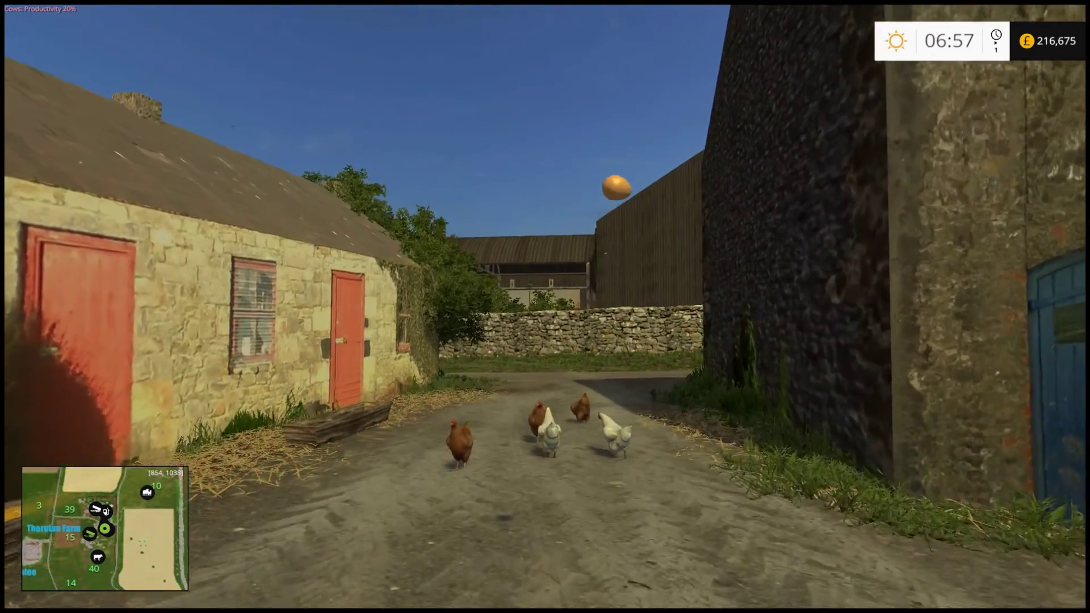
key("s")
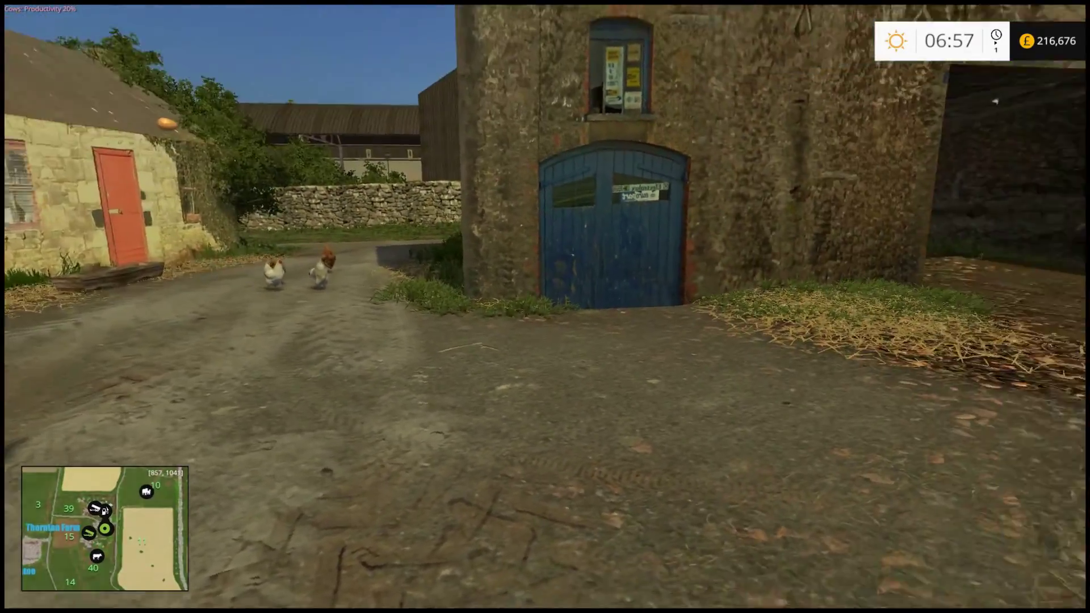
key("w")
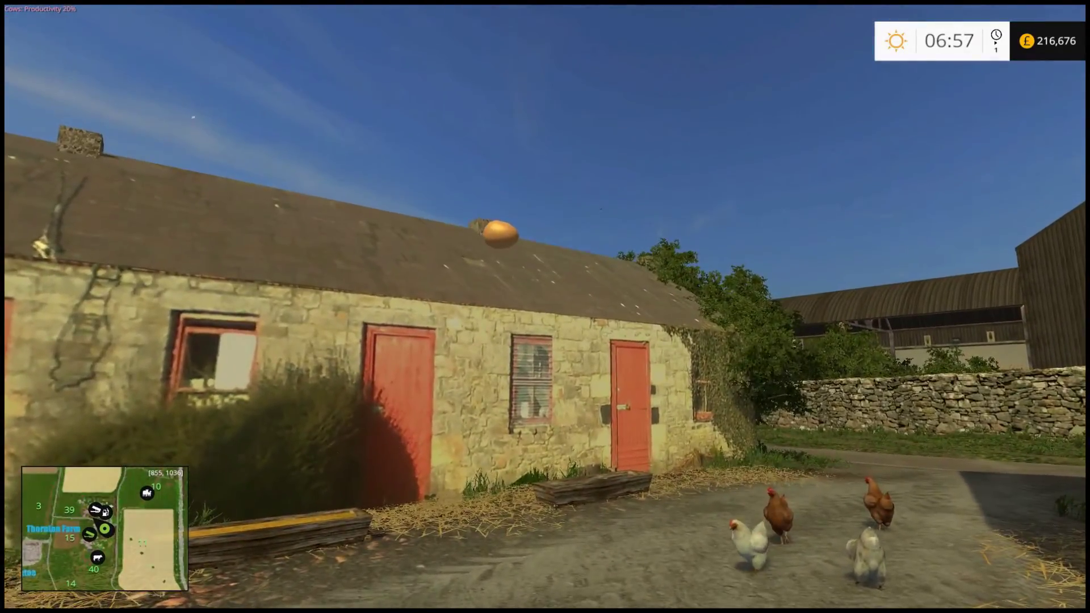
key("s")
key("s")
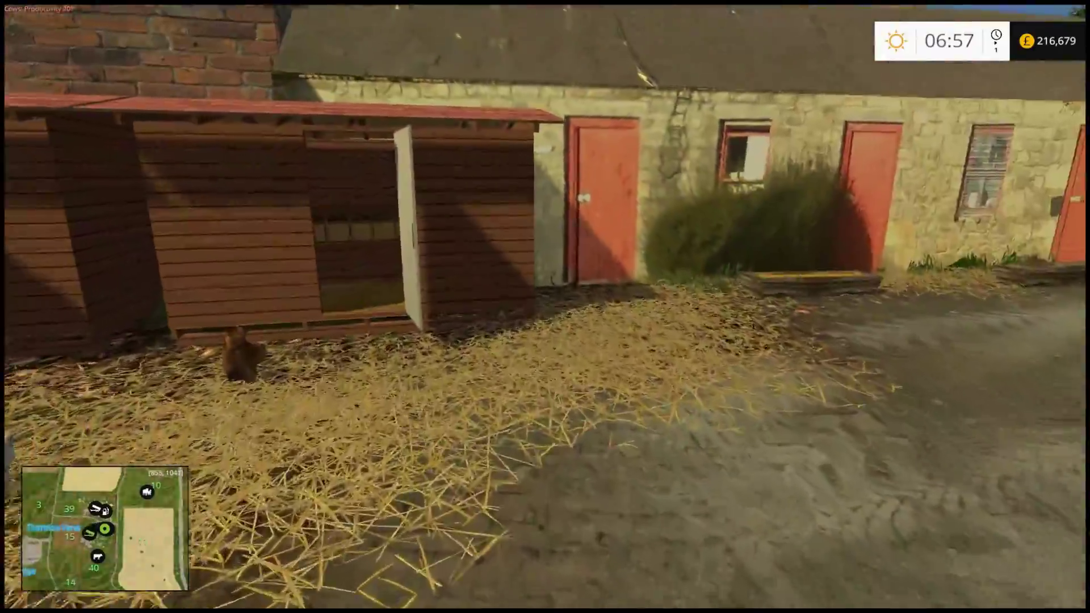
Walk past the coops, the tractor and the barn to search the yard for more eggs
key("w")
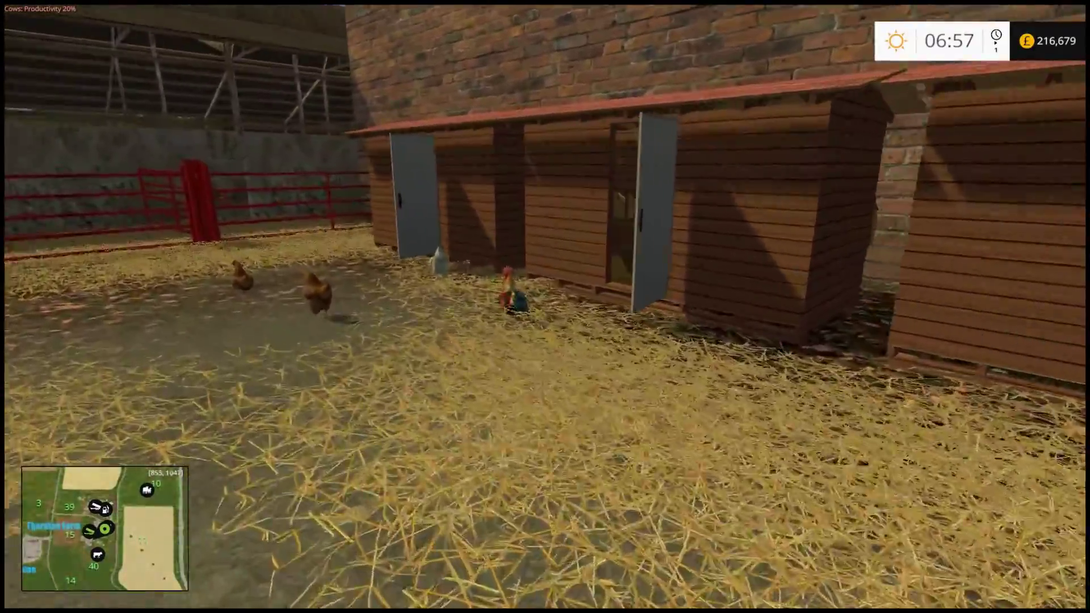
key("w")
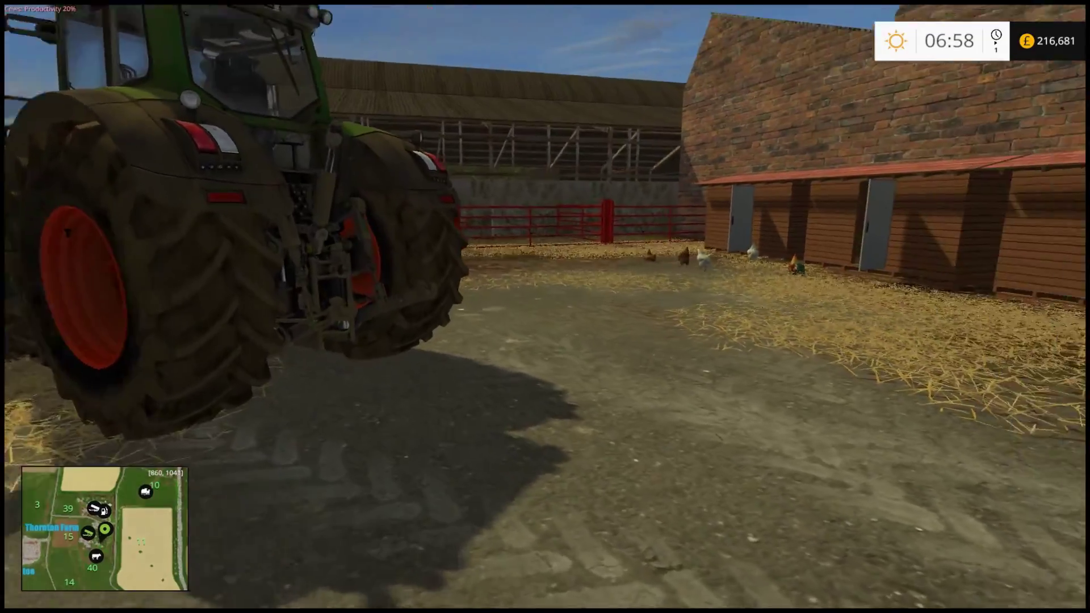
key("w")
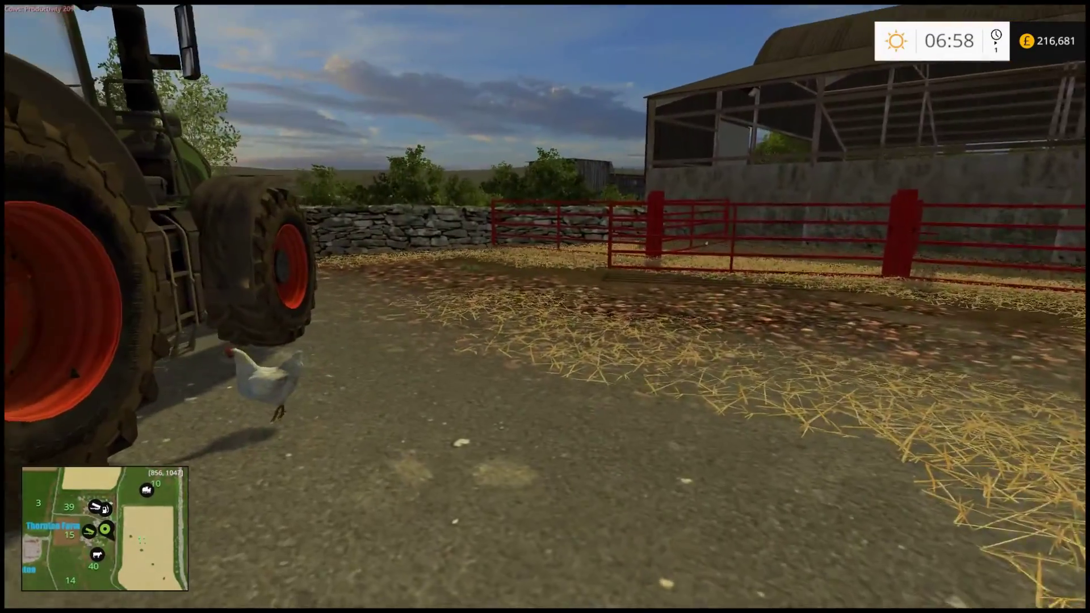
key("w")
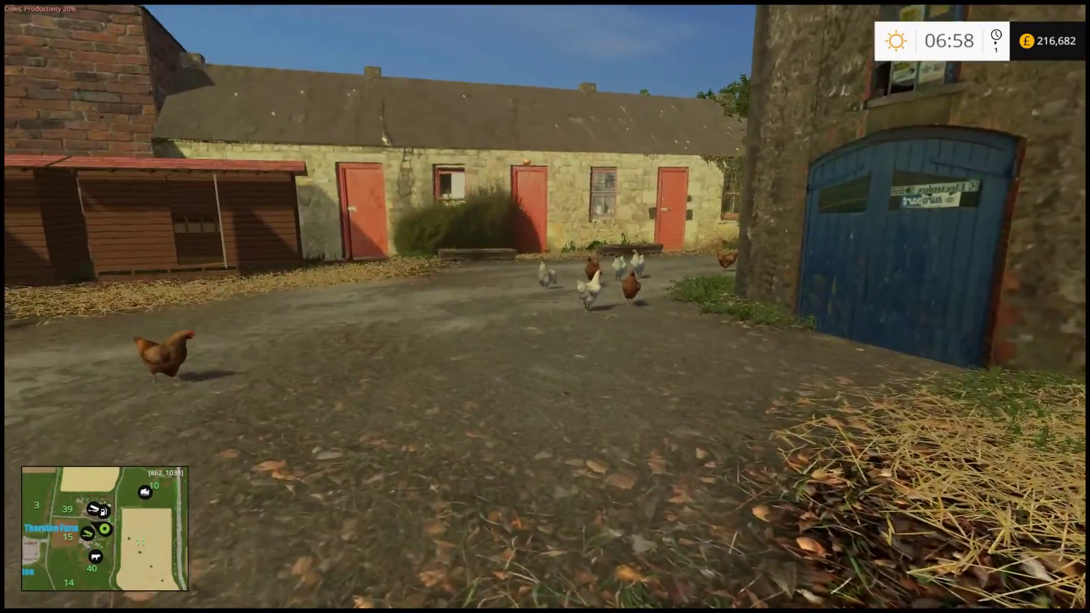
key("a")
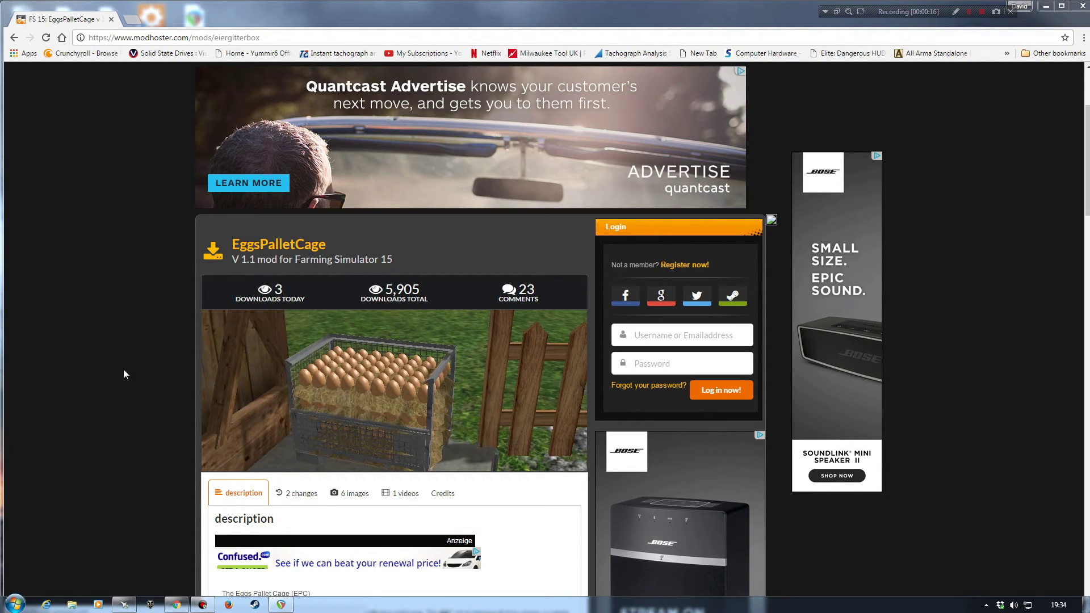
Switch to the browser and examine the picture and description of the EggsPalletCage mod on Modhoster
scroll(115, 363, "down", 5)
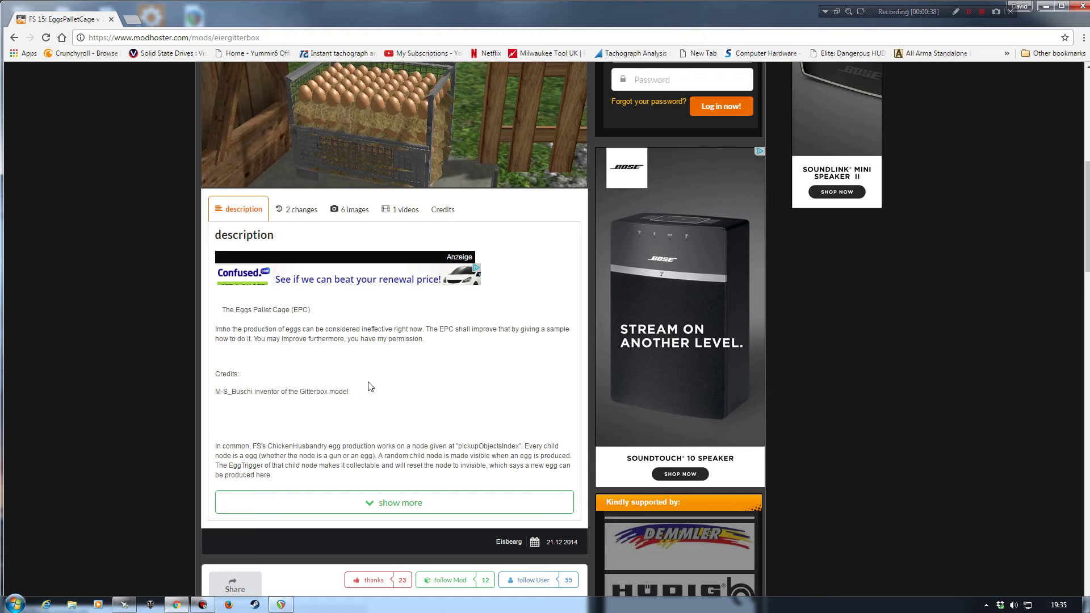
scroll(122, 340, "up", 2)
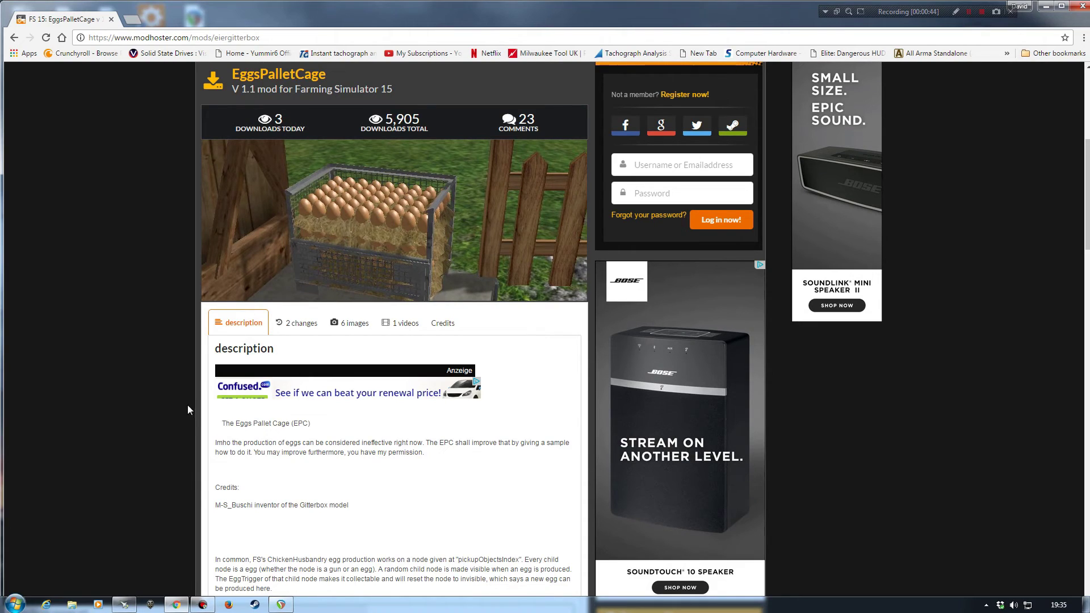
scroll(136, 426, "down", 1)
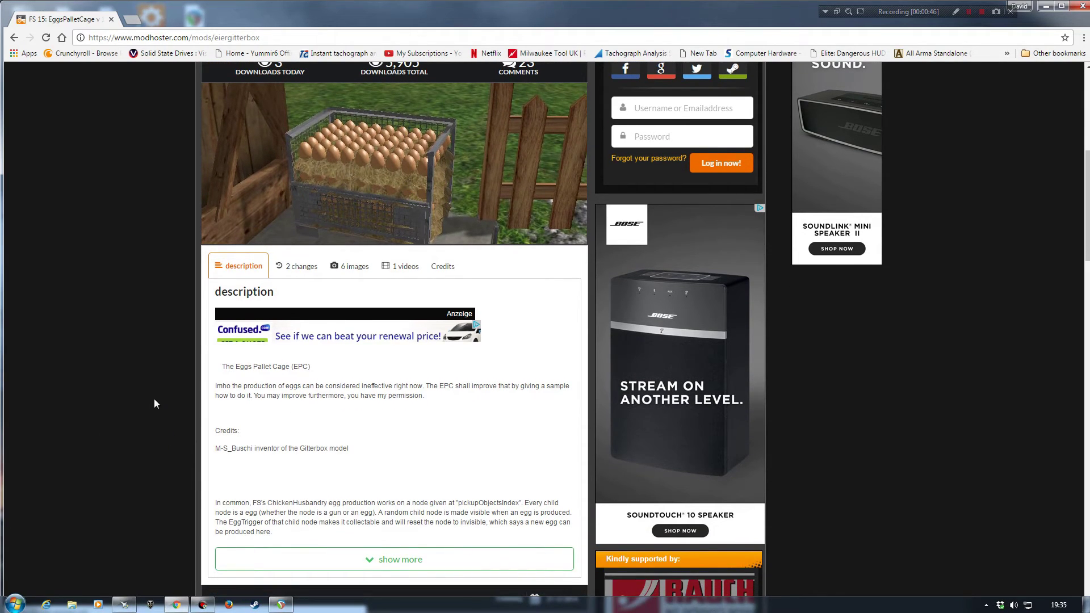
scroll(127, 411, "up", 2)
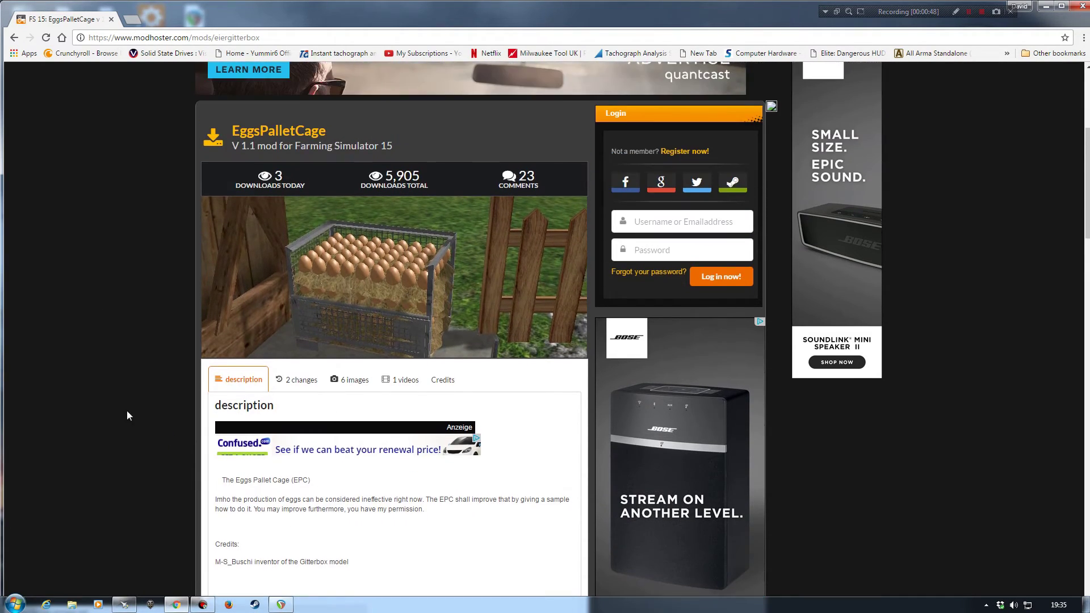
scroll(130, 338, "down", 4)
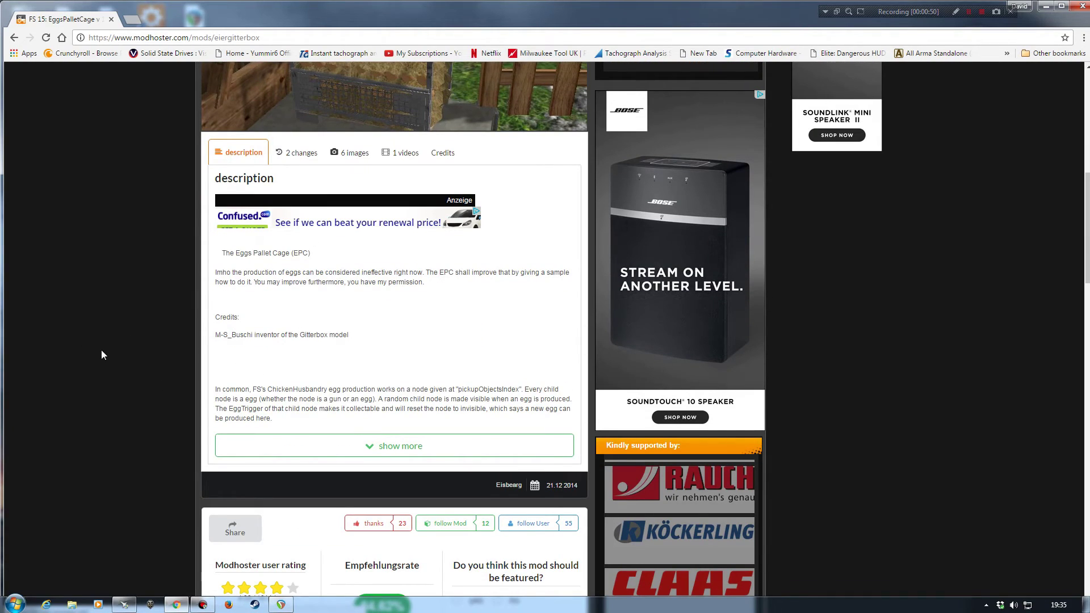
scroll(101, 350, "up", 2)
scroll(128, 390, "up", 1)
scroll(127, 385, "down", 1)
scroll(107, 414, "up", 1)
Expand the full EggsPalletCage description and read its list of improvements and installation instructions
scroll(131, 414, "down", 4)
left_click(352, 390)
scroll(309, 363, "down", 3)
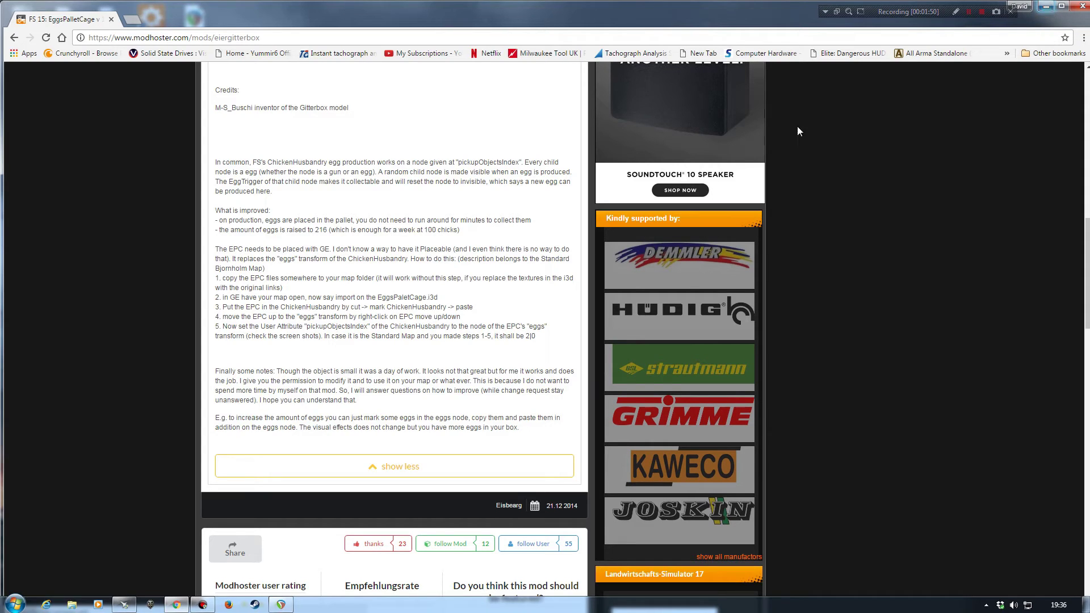
scroll(962, 269, "up", 15)
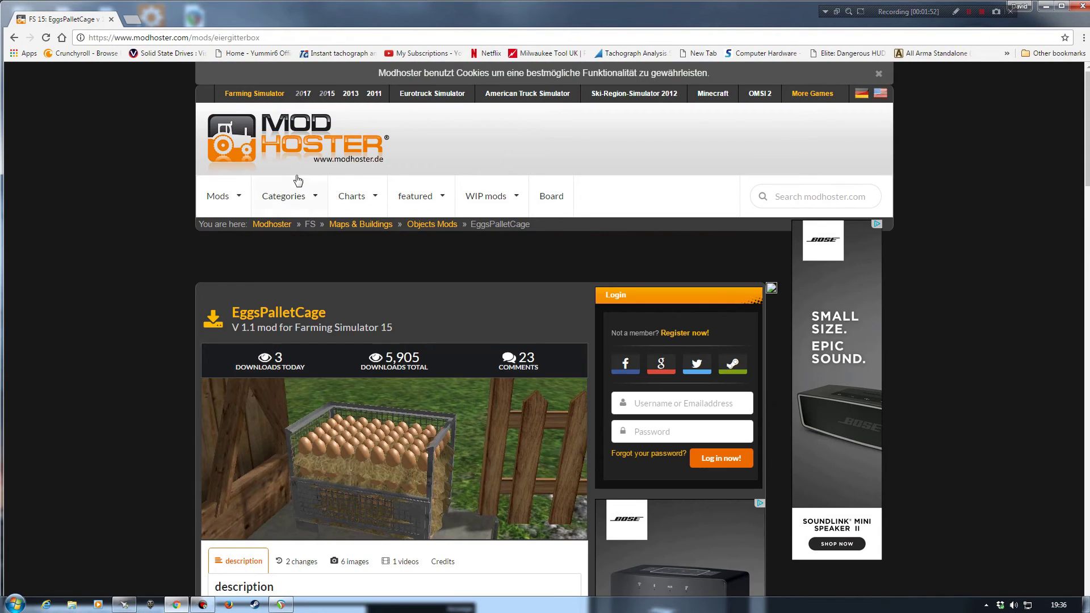
scroll(112, 332, "down", 3)
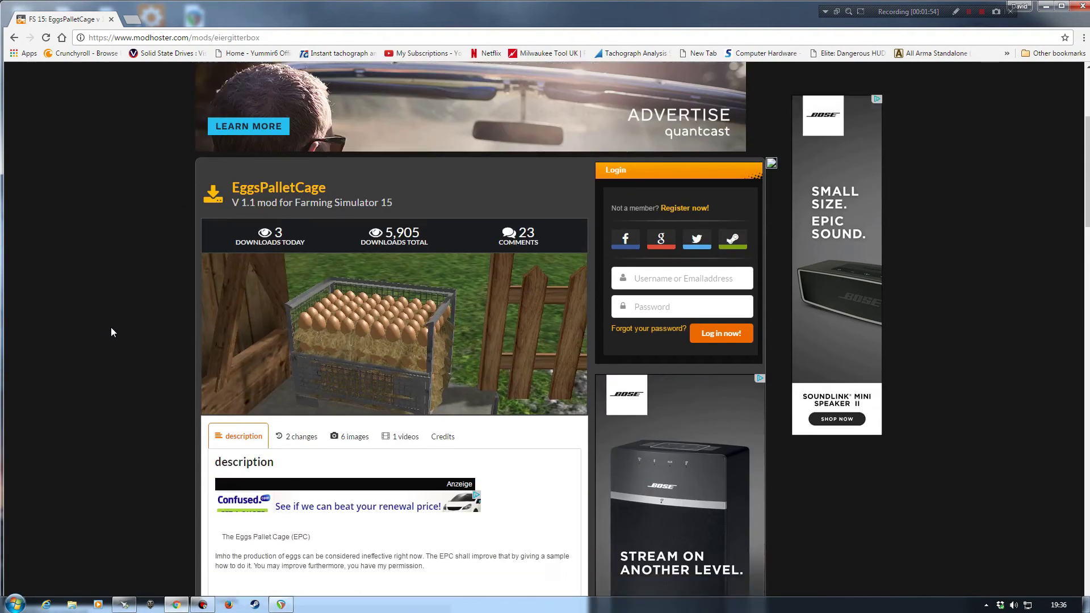
scroll(113, 350, "up", 4)
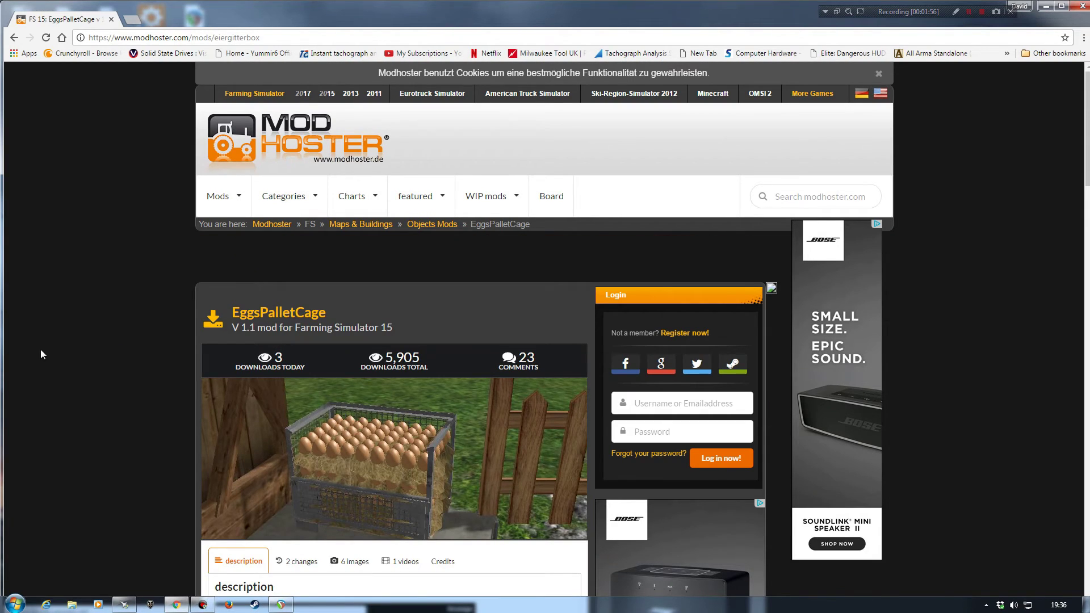
scroll(90, 392, "down", 8)
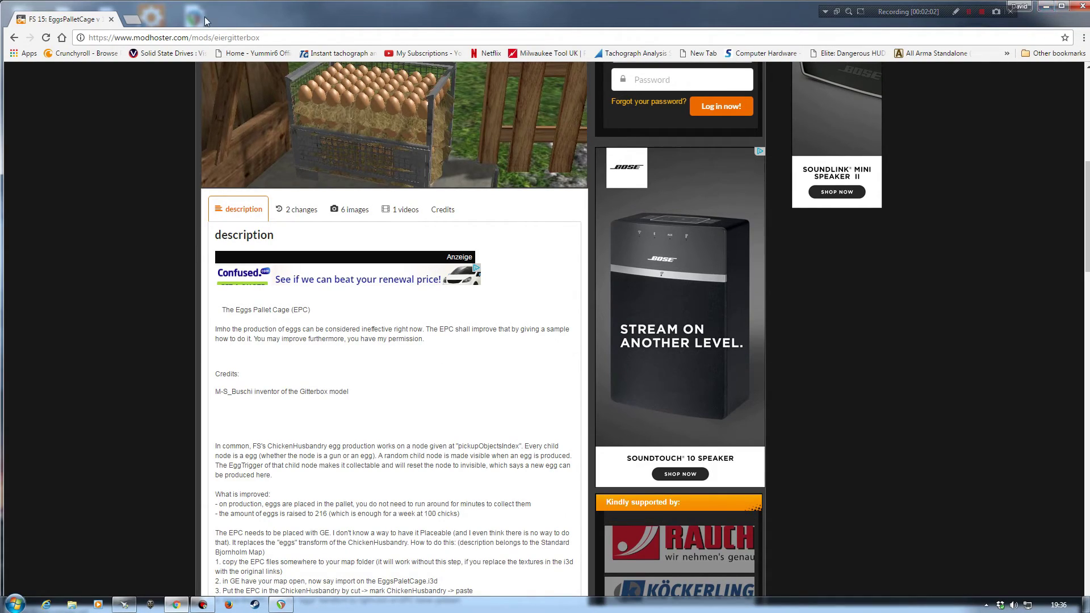
Minimize the browser and open the ThorntonFarm map folder from the desktop
left_click(1048, 7)
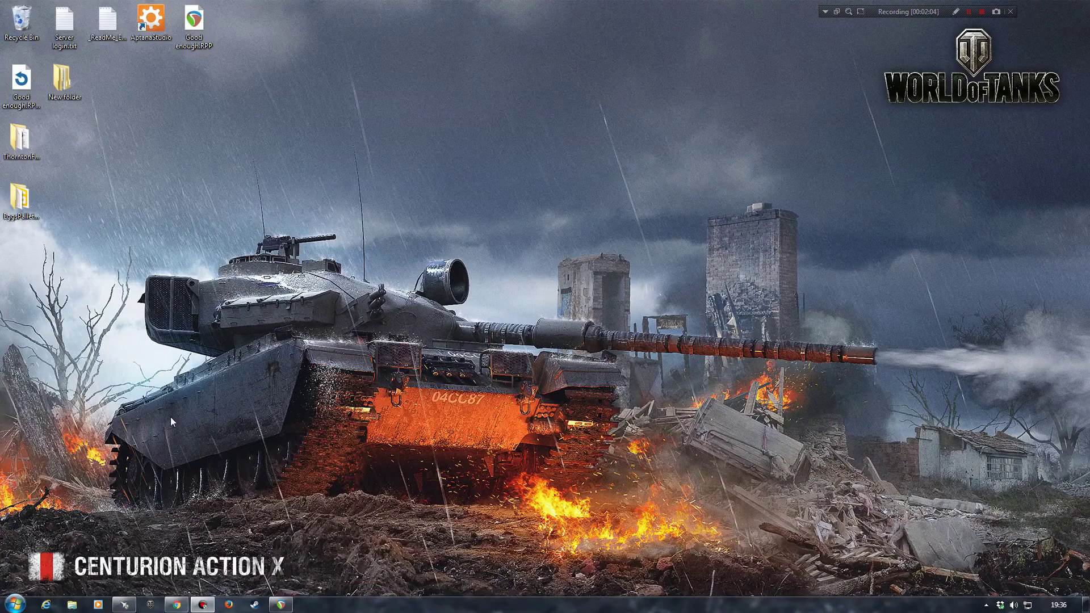
double_click(25, 146)
left_click_drag(489, 42, 509, 70)
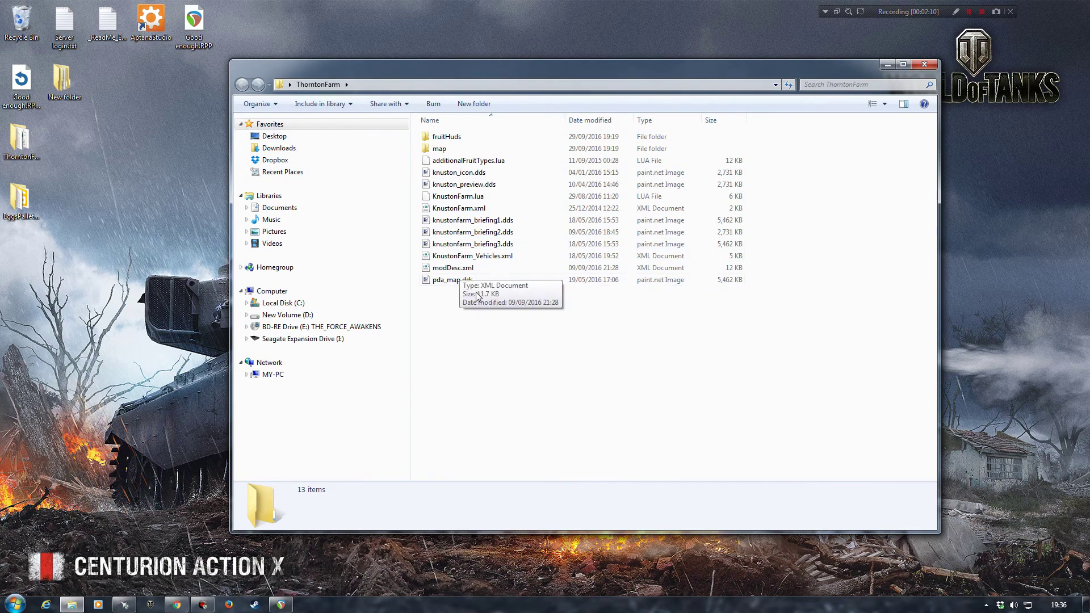
Open the EggsPalletCage folder from the desktop and move its window partly clear of the ThorntonFarm window
left_click(20, 199)
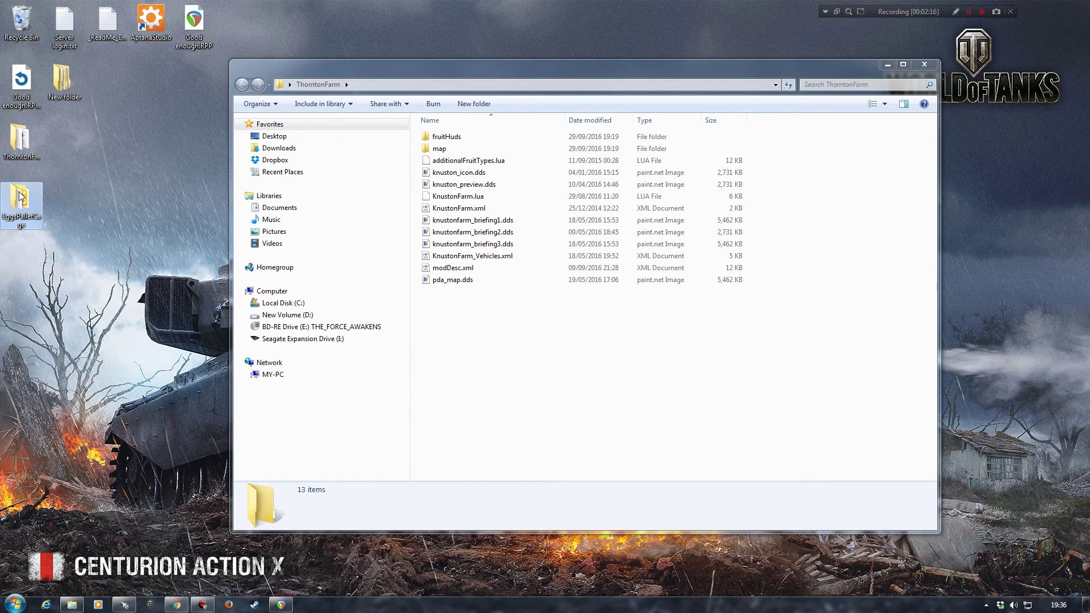
double_click(21, 201)
left_click_drag(555, 86, 364, 72)
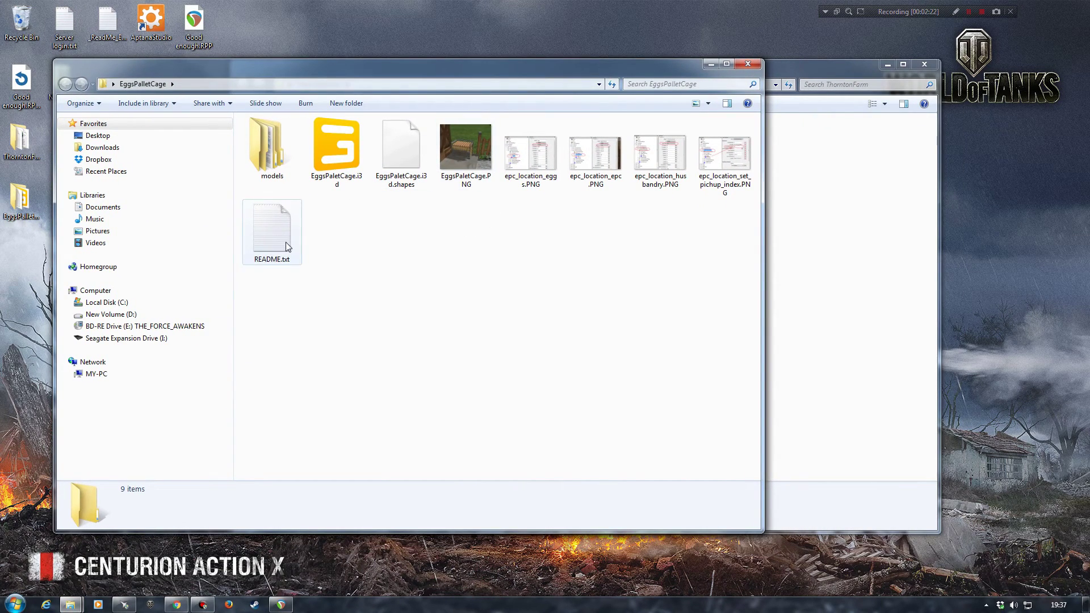
Open README.txt from the EggsPalletCage folder full screen to read the instructions, and return to the mod page in the browser
double_click(274, 227)
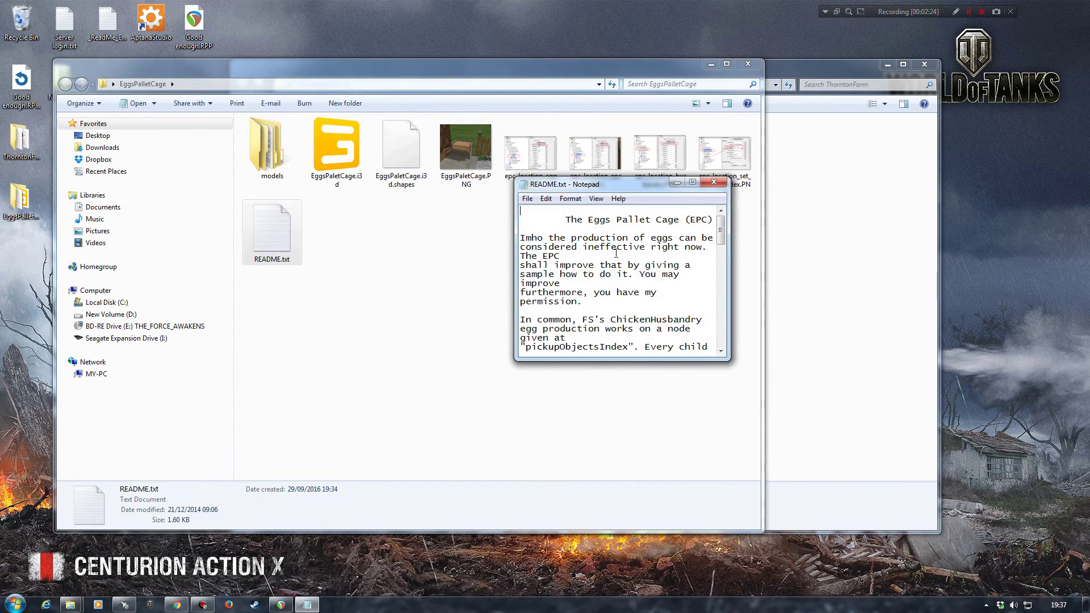
double_click(618, 182)
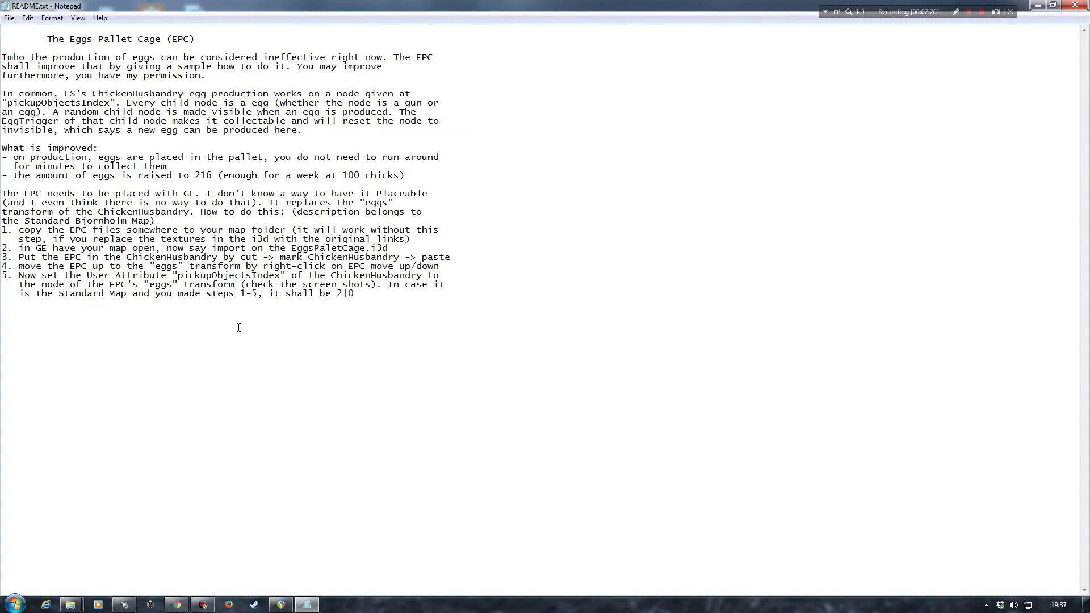
left_click(177, 604)
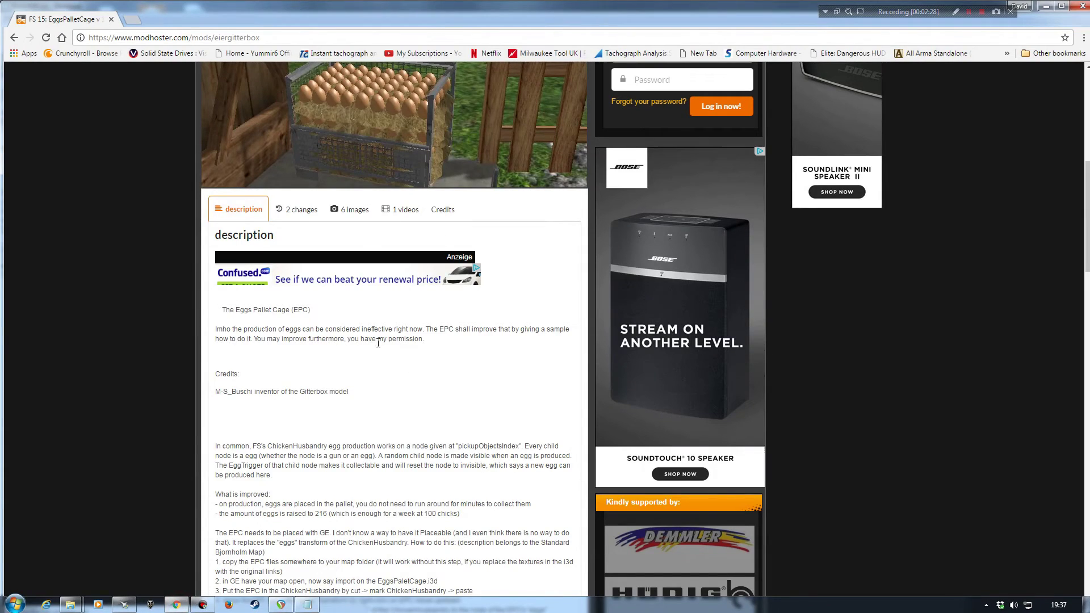
Review the EggsPalletCage installation instructions on the mod page, minimize the browser and close README.txt
scroll(284, 347, "up", 4)
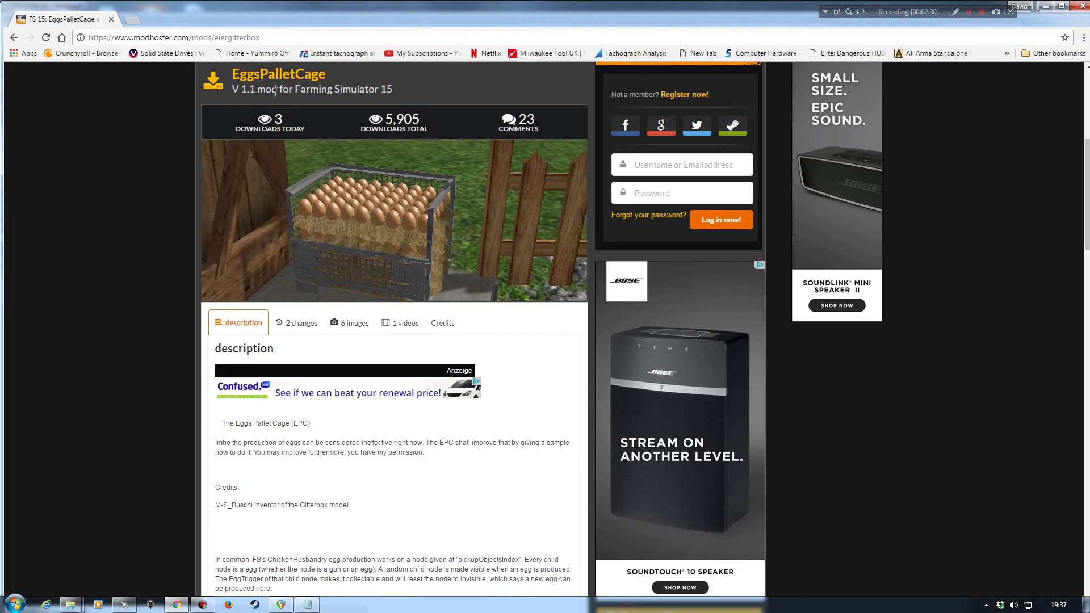
scroll(273, 204, "up", 4)
scroll(141, 321, "down", 10)
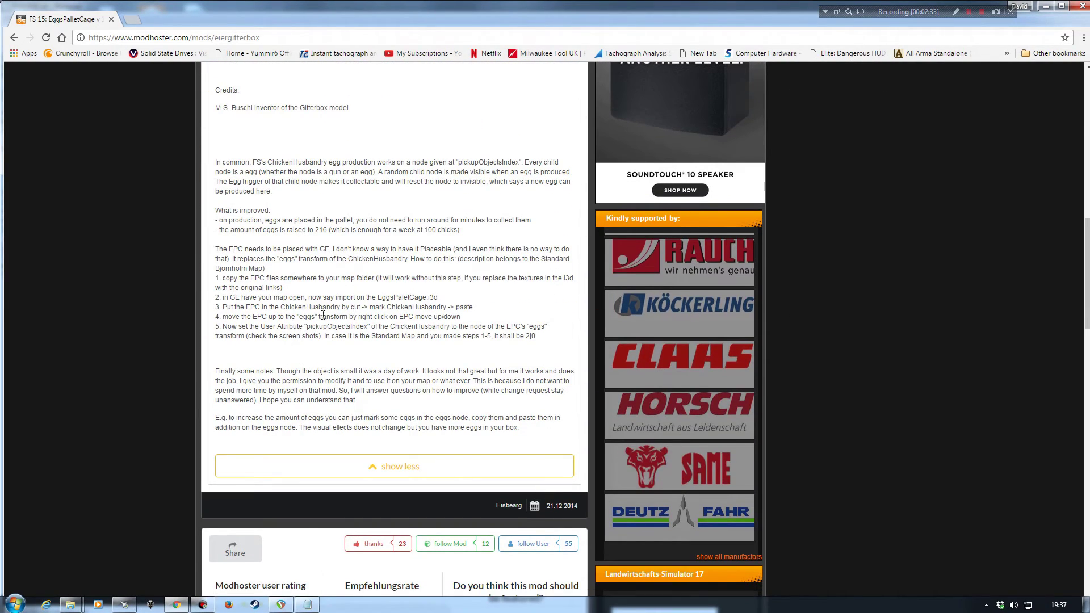
left_click(1046, 6)
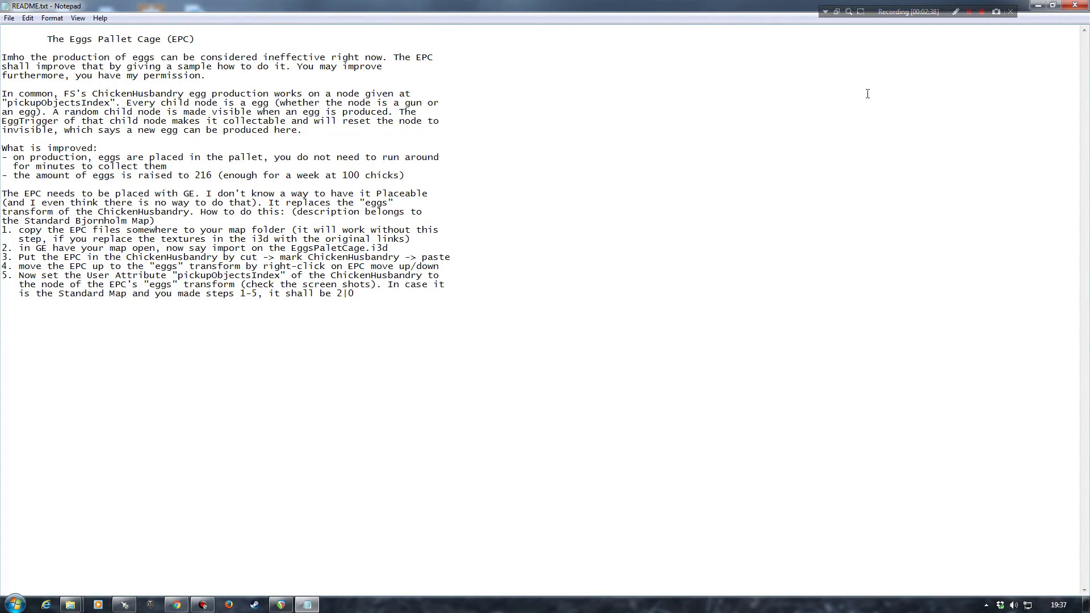
left_click(1075, 5)
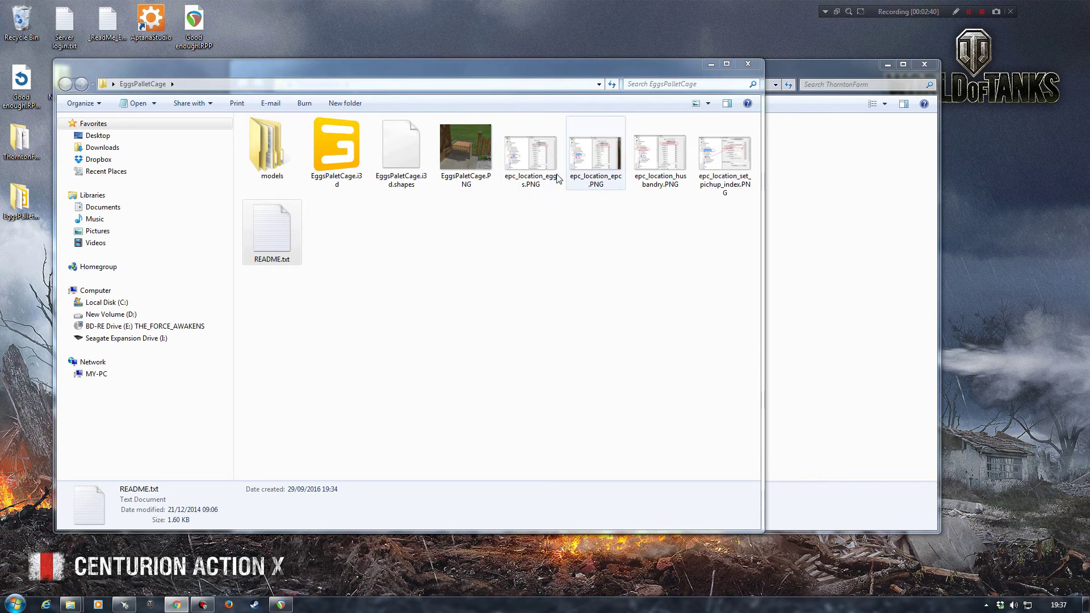
View EggsPaletCage.PNG and the epc_location reference screenshots from the EggsPalletCage folder, and close the image viewer
double_click(466, 155)
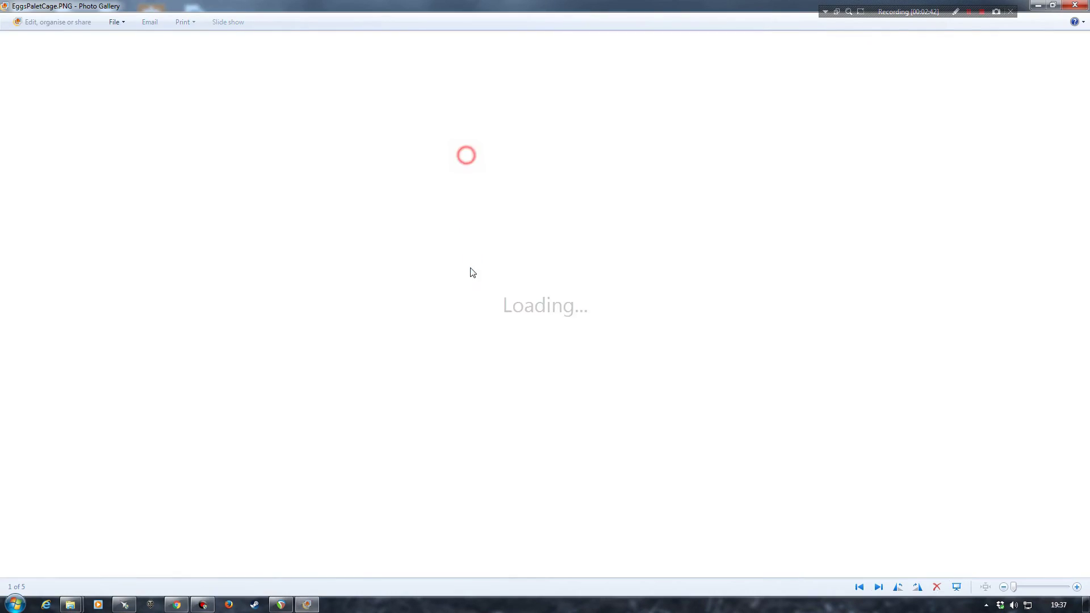
left_click(1075, 5)
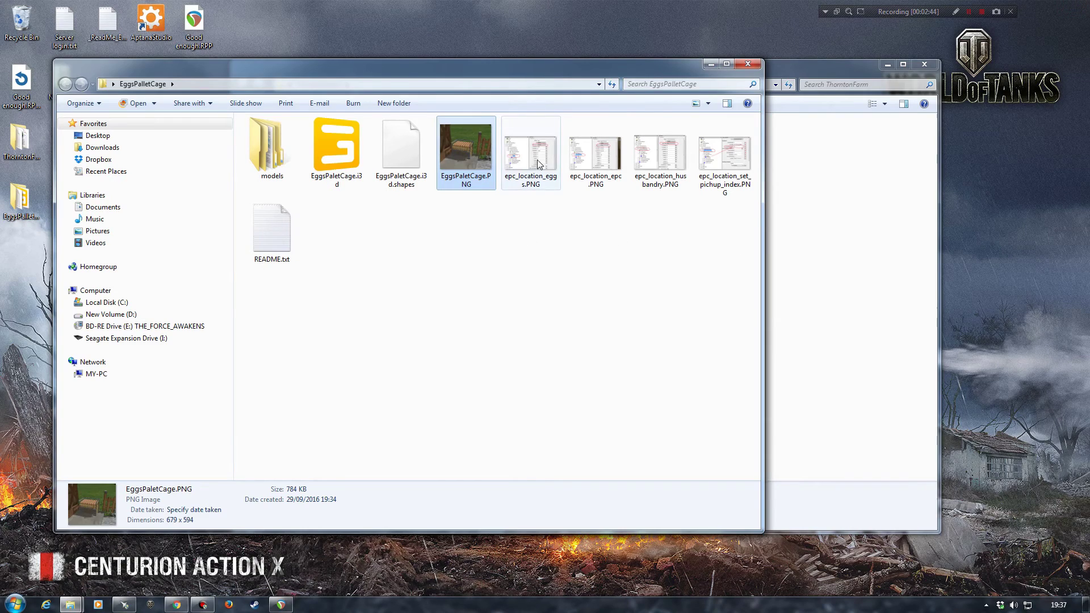
double_click(537, 157)
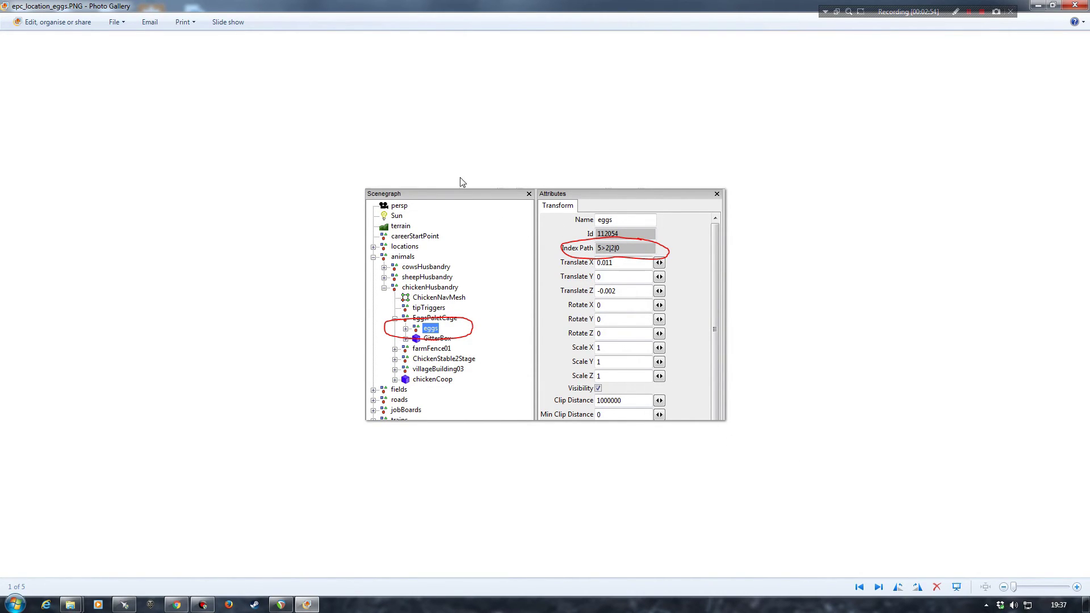
left_click(879, 587)
left_click(878, 587)
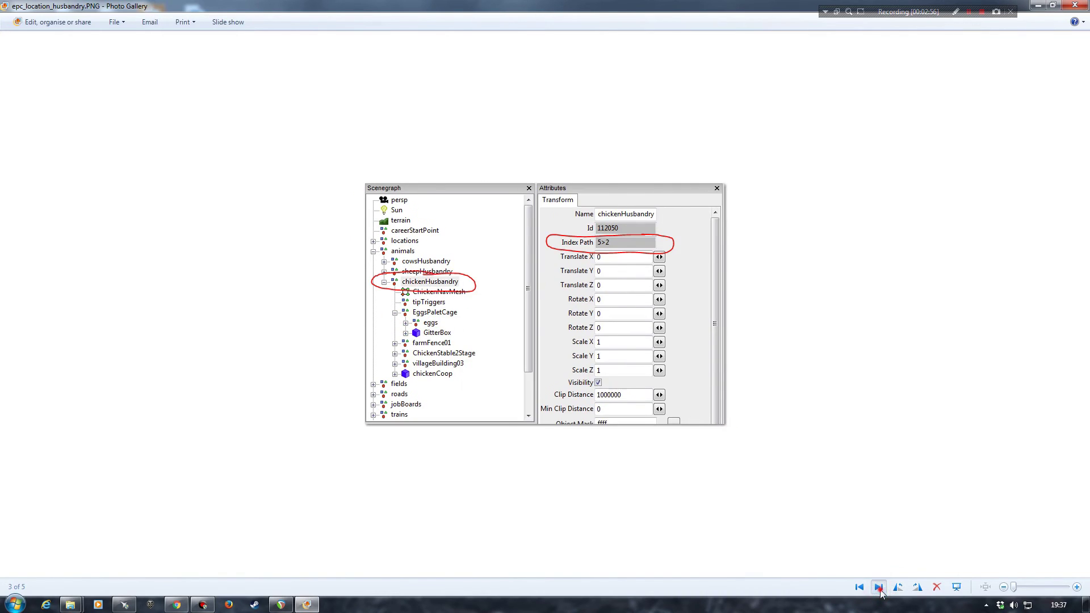
left_click(879, 587)
left_click(1076, 5)
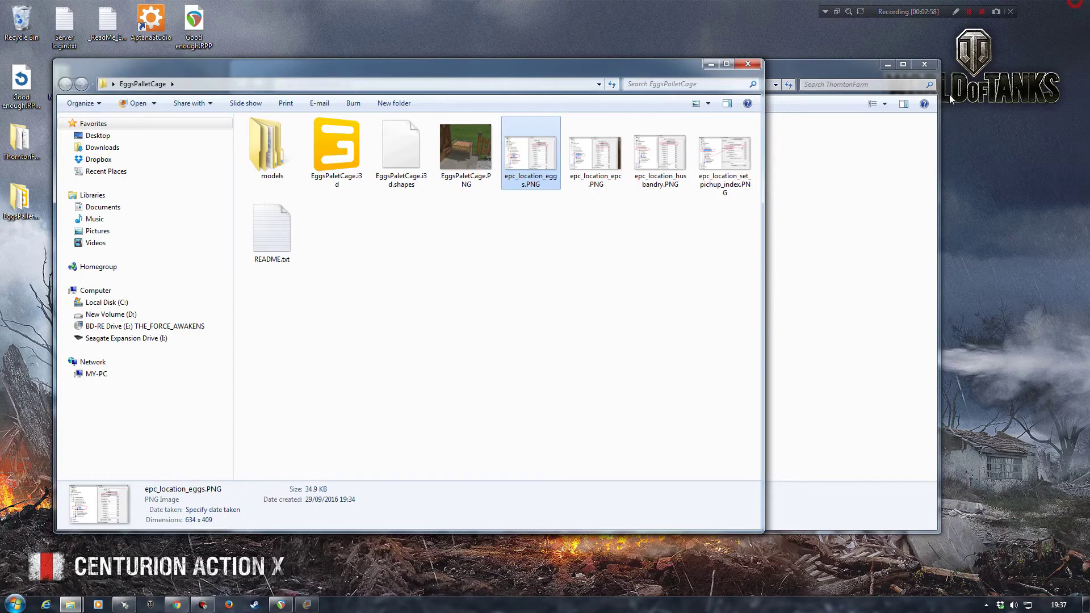
Close the EggsPalletCage window and move the ThorntonFarm window clear of the desktop's EggsPalletCage folder
left_click(747, 64)
left_click_drag(437, 71, 467, 58)
left_click(21, 199)
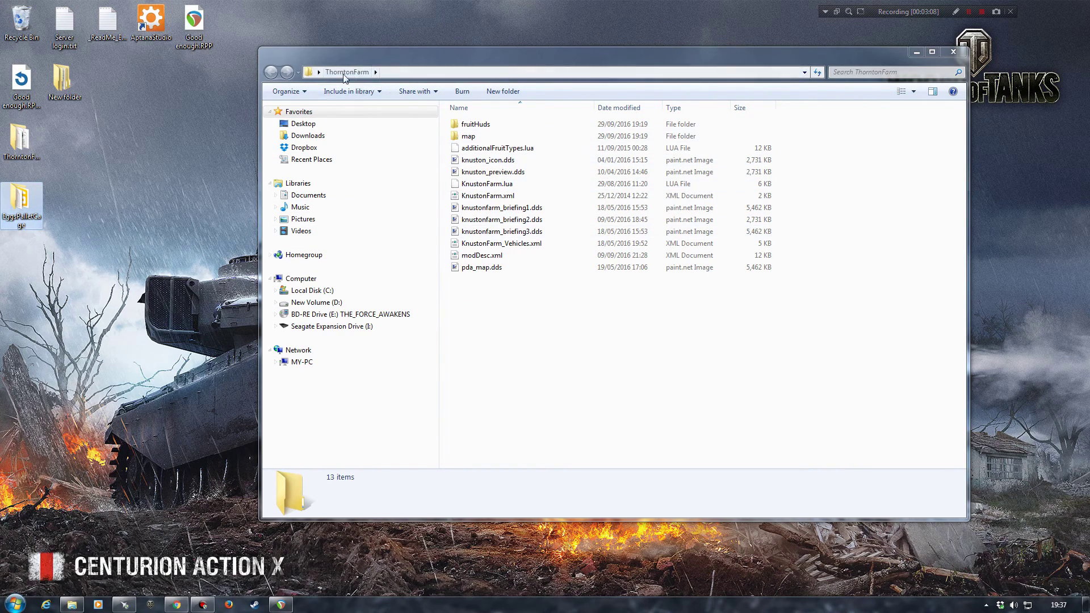
Copy the EggsPalletCage folder from the desktop into ThorntonFarm\map\models\imported, and move the window aside
double_click(469, 137)
double_click(477, 184)
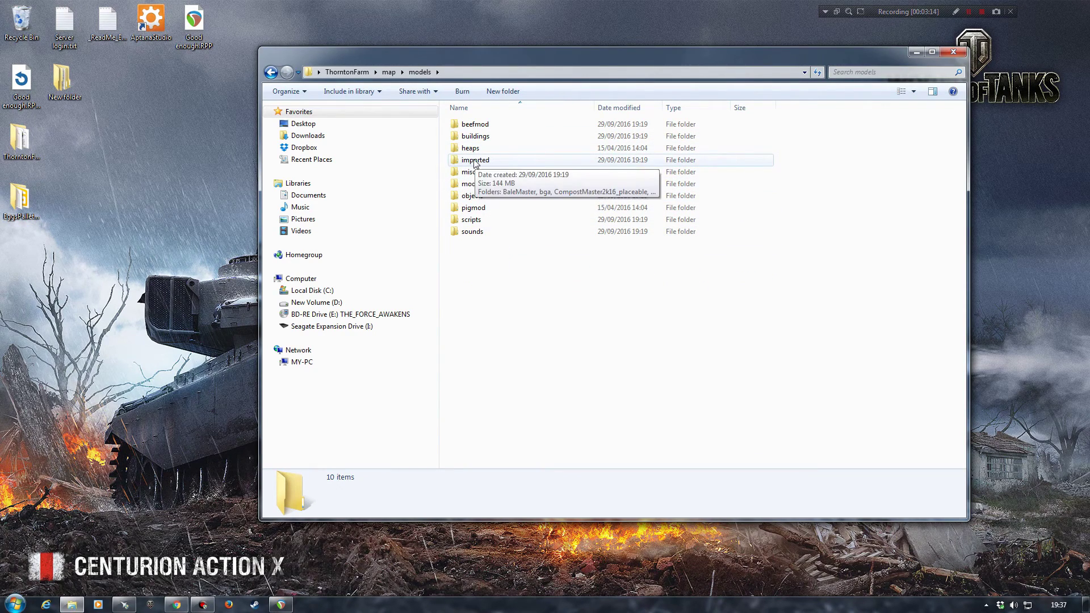
double_click(481, 161)
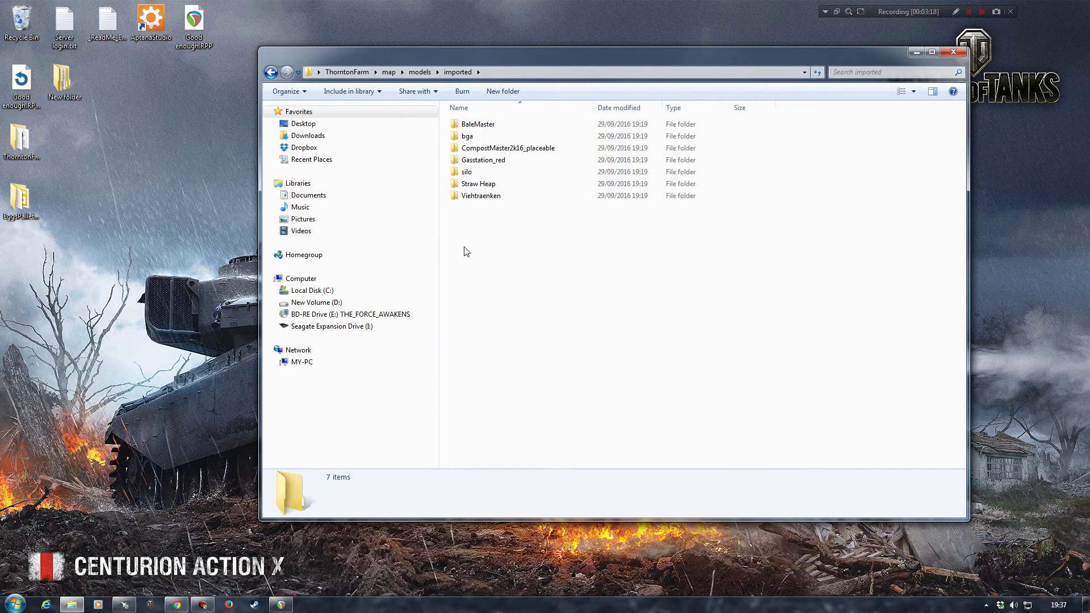
right_click_drag(25, 204, 506, 260)
left_click(535, 267)
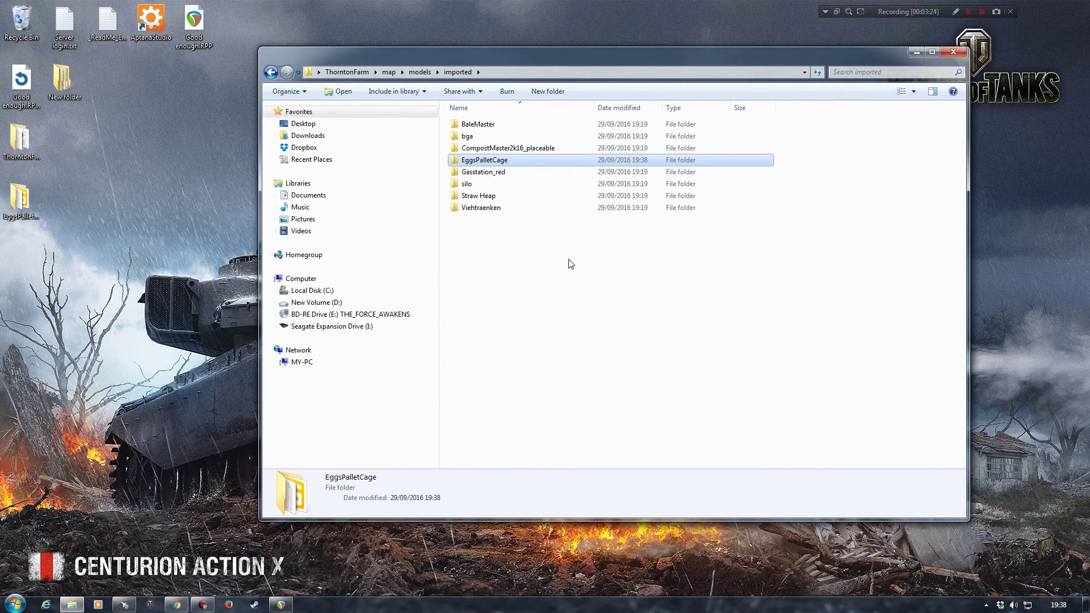
left_click_drag(541, 63, 489, 71)
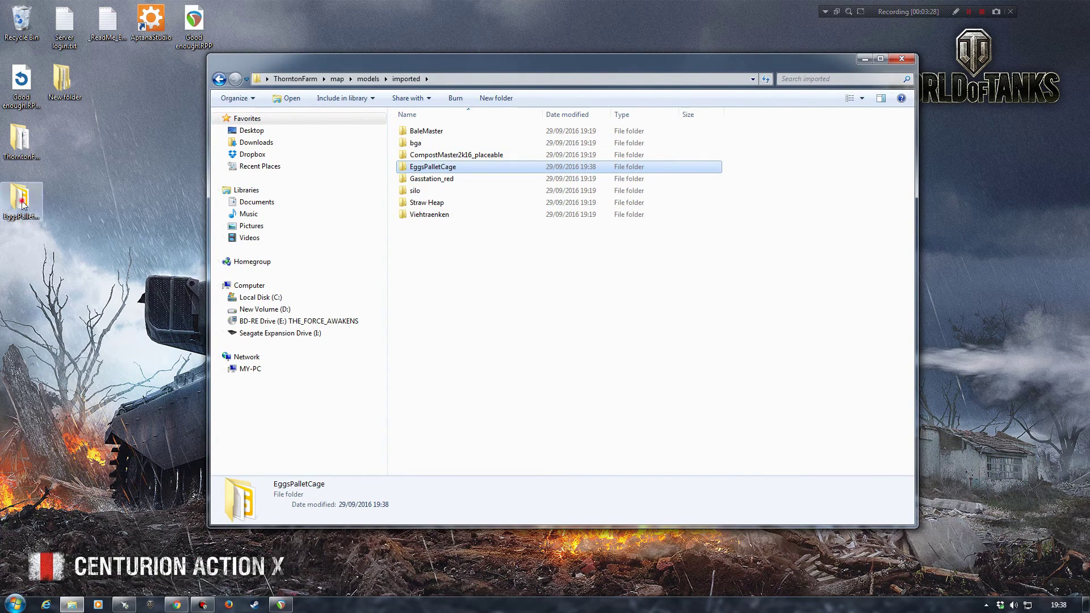
left_click(22, 203)
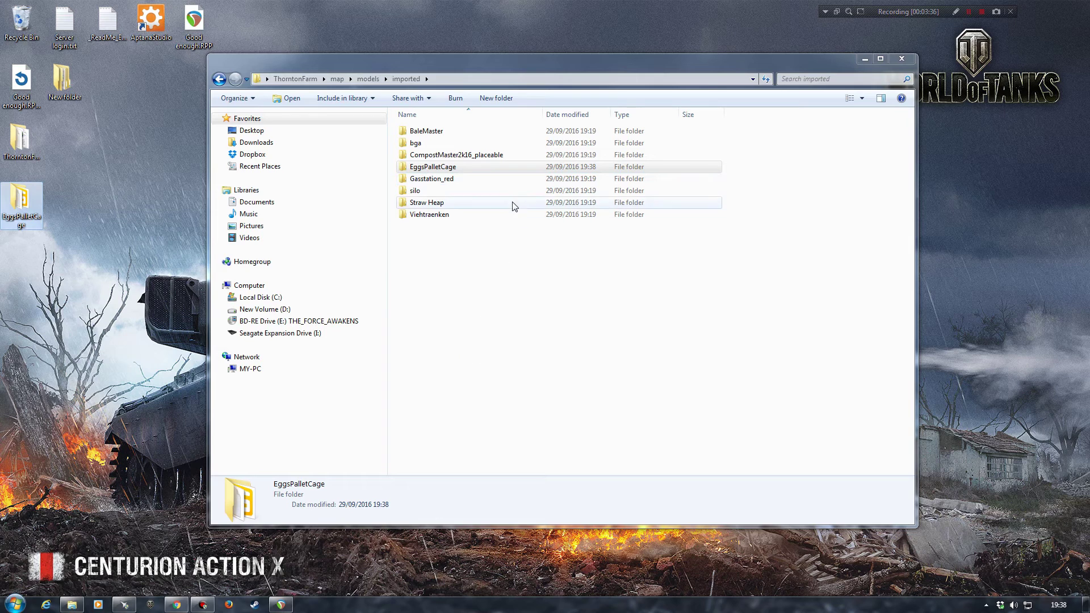
Open Knuston.i3d from ThorntonFarm\map\mapi3d in GIANTS Editor 6.0.5 and maximize the editor window
key("BackSpace")
key("BackSpace")
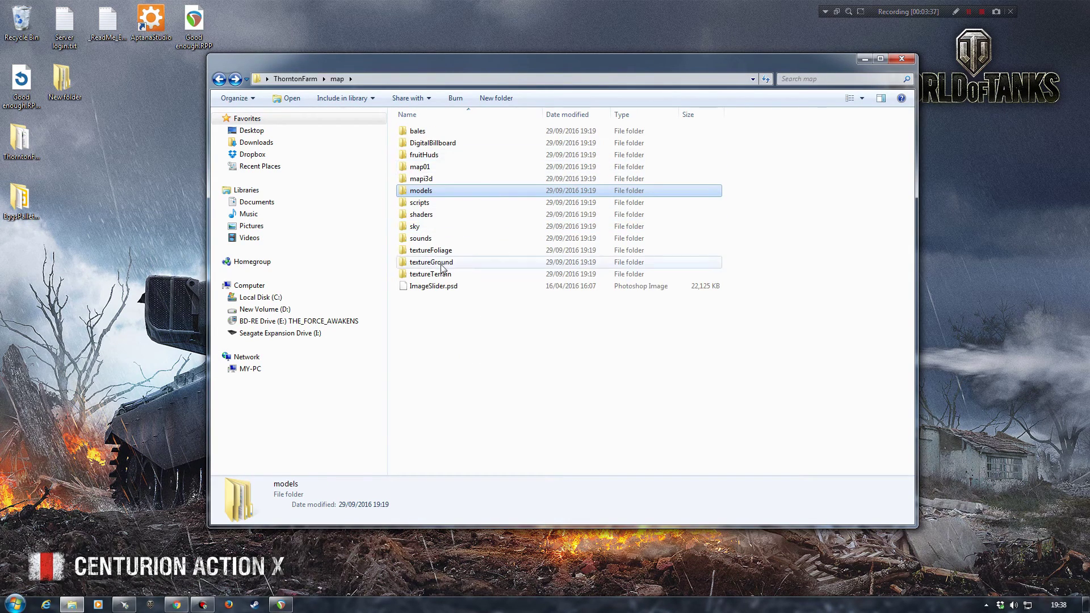
double_click(423, 179)
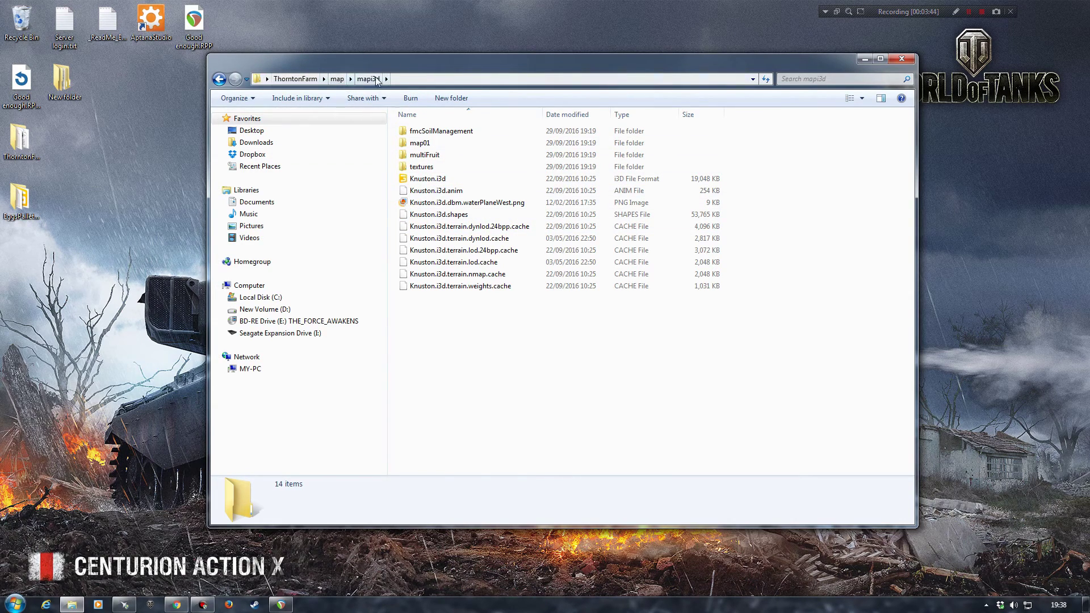
double_click(418, 179)
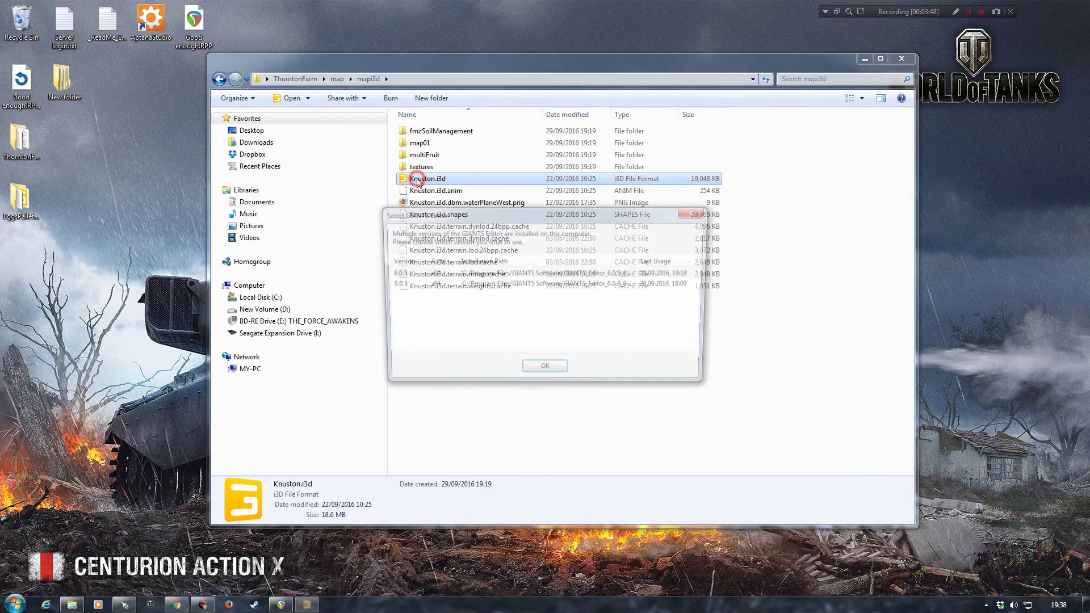
left_click(546, 372)
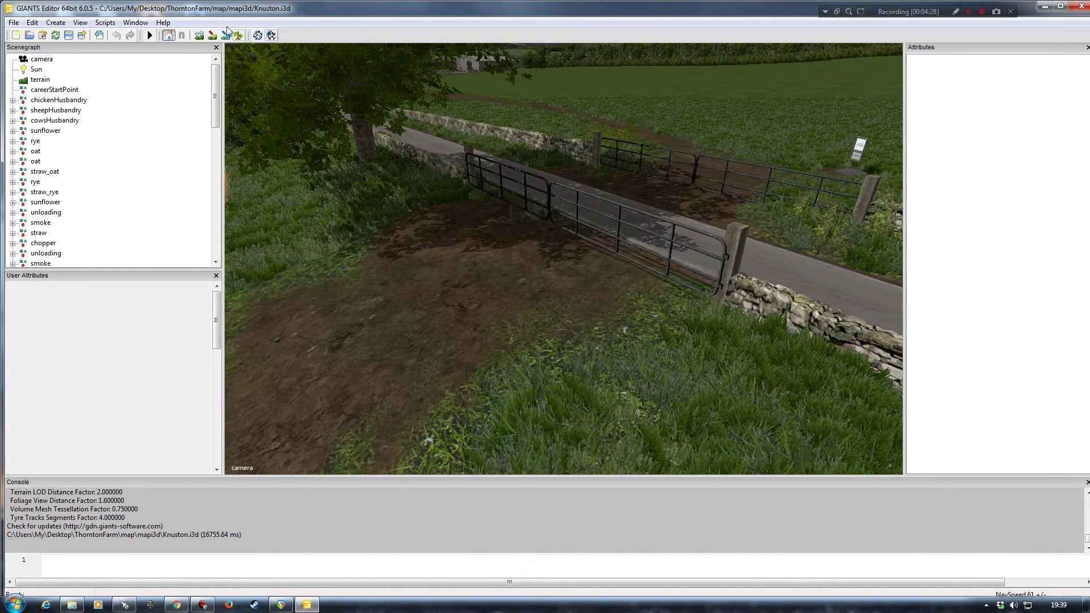
left_click(1059, 5)
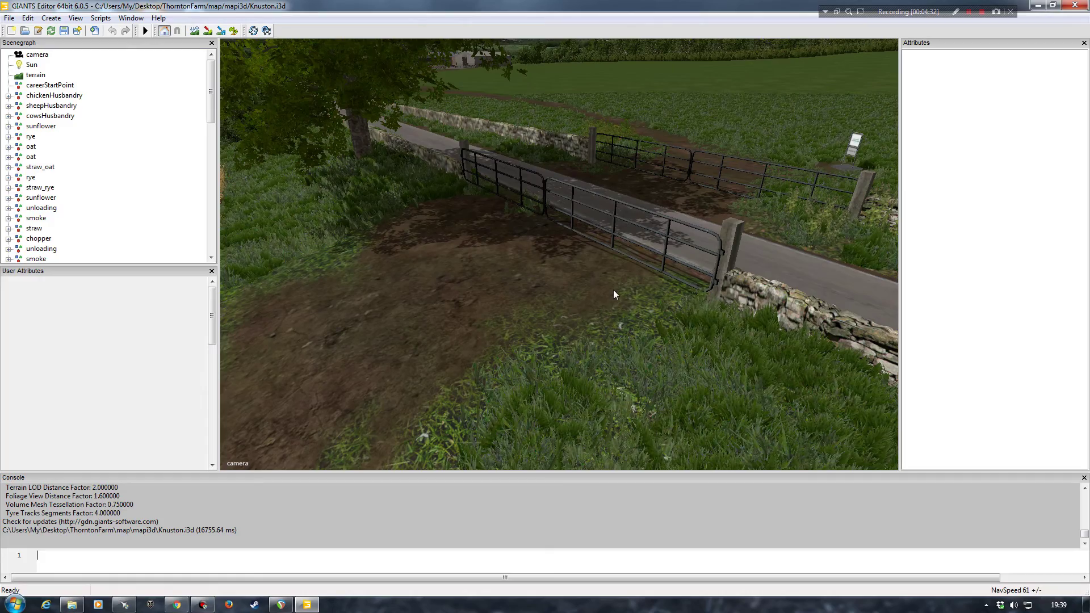
Navigate the map view to the farmyard beside the chicken area, looking down on the red-roofed pens and stone barn
left_click_drag(754, 284, 368, 289, "alt")
scroll(540, 266, "down", 10)
left_click_drag(504, 266, 683, 258, "alt")
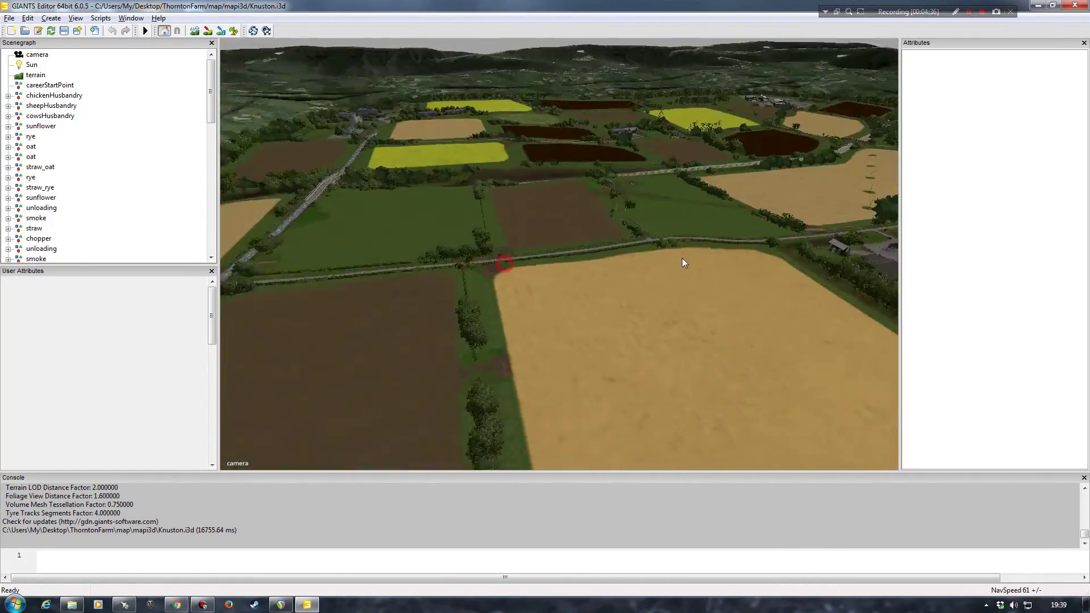
left_click_drag(546, 305, 434, 297, "alt")
left_click_drag(607, 303, 448, 302, "alt")
left_click_drag(521, 319, 589, 315, "alt")
right_click_drag(570, 346, 522, 329, "alt")
mouse_move(522, 331)
left_mouse_down("alt")
mouse_move(416, 342)
mouse_move(454, 282)
mouse_move(537, 299)
mouse_move(562, 341)
mouse_move(466, 335)
mouse_move(708, 331)
mouse_move(746, 344)
mouse_move(494, 341)
mouse_move(571, 342)
mouse_move(426, 359)
mouse_move(510, 364)
mouse_move(529, 345)
mouse_move(600, 348)
mouse_move(571, 357)
mouse_move(437, 314)
mouse_move(677, 340)
mouse_move(611, 318)
mouse_move(578, 368)
left_mouse_up("alt")
scroll(510, 364, "up", 5)
scroll(529, 345, "up", 3)
scroll(438, 314, "up", 4)
scroll(612, 318, "down", 3)
right_click_drag(578, 368, 582, 333, "alt")
left_click_drag(582, 334, 453, 316, "alt")
right_click_drag(442, 298, 443, 278, "alt")
left_click_drag(443, 278, 511, 316, "alt")
right_click_drag(511, 317, 511, 297, "alt")
left_click_drag(511, 297, 568, 350, "alt")
right_click_drag(568, 349, 526, 358, "alt")
left_click_drag(526, 358, 647, 365, "alt")
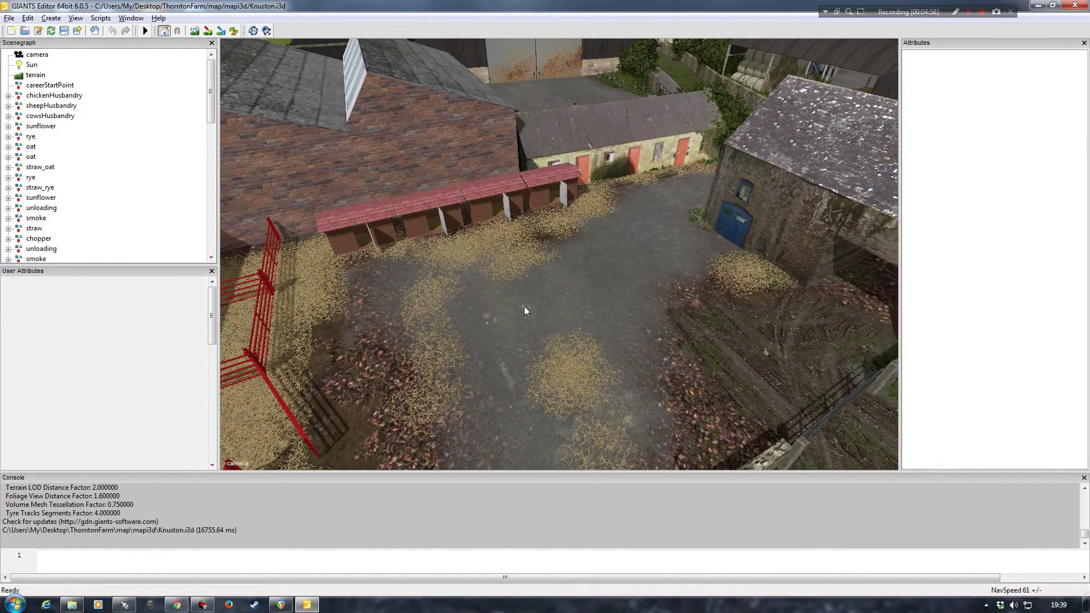
Expand chickenHusbandry and examine its user attributes and the HuehnerWheat and HuehnerWater triggers under tipTriggers
left_click(43, 95)
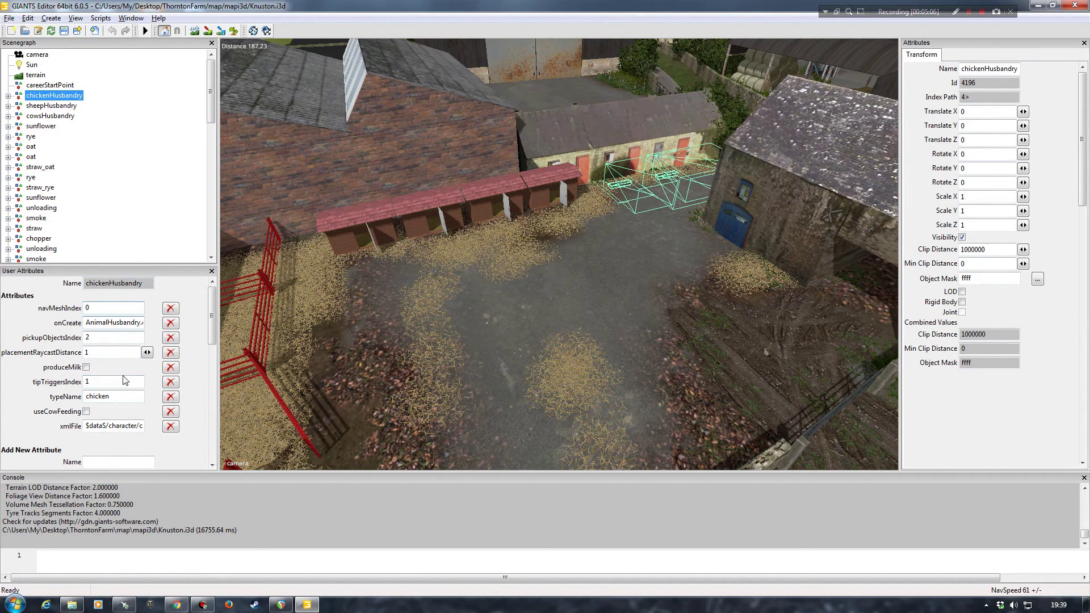
left_click(8, 96)
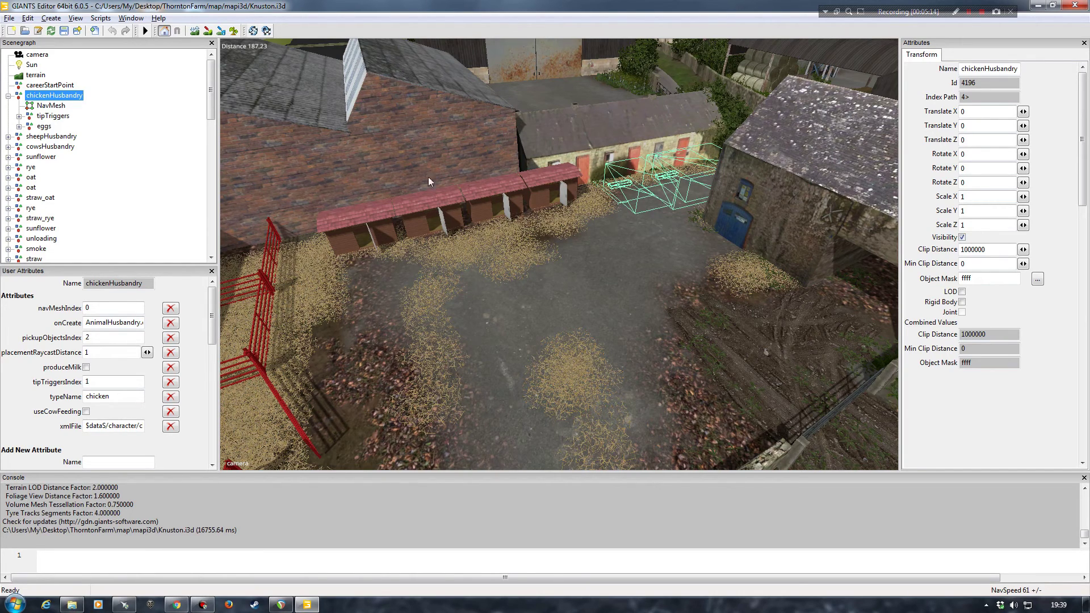
left_click(44, 116)
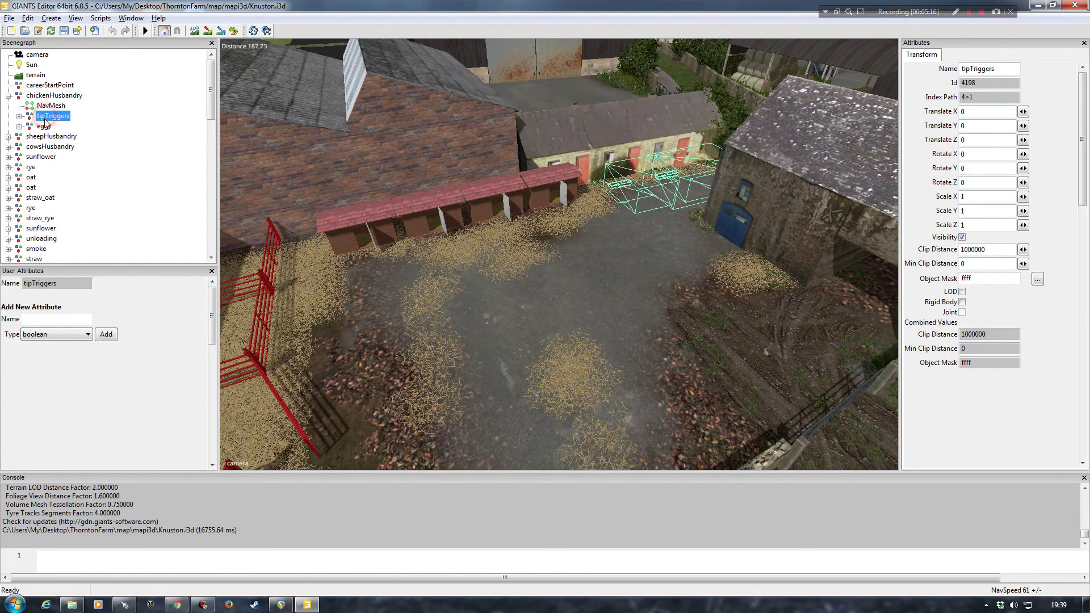
left_click(19, 116)
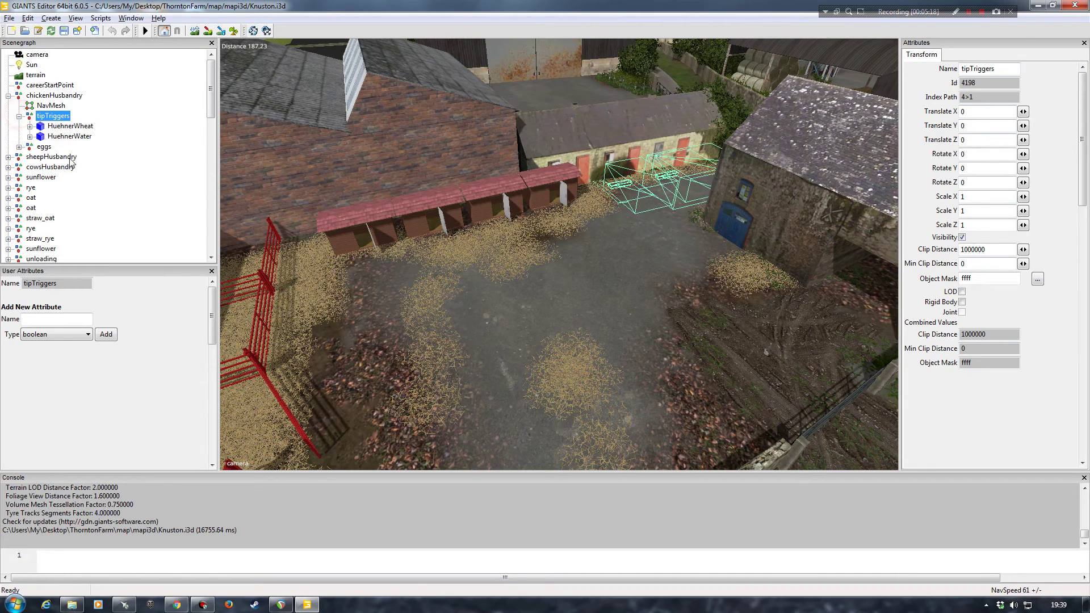
left_click(64, 126)
left_click(67, 136)
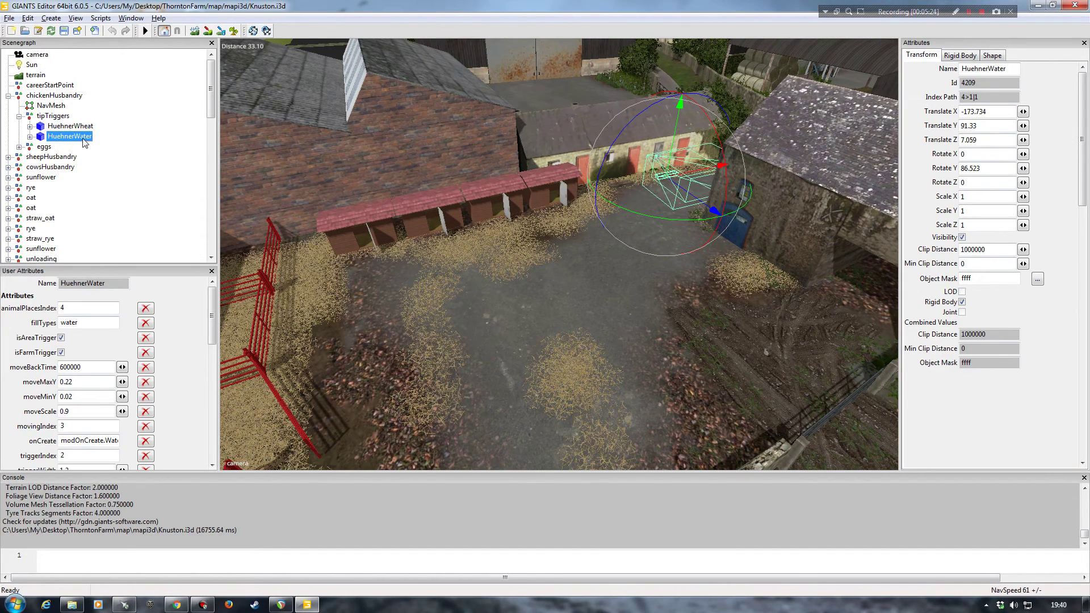
left_click(54, 116)
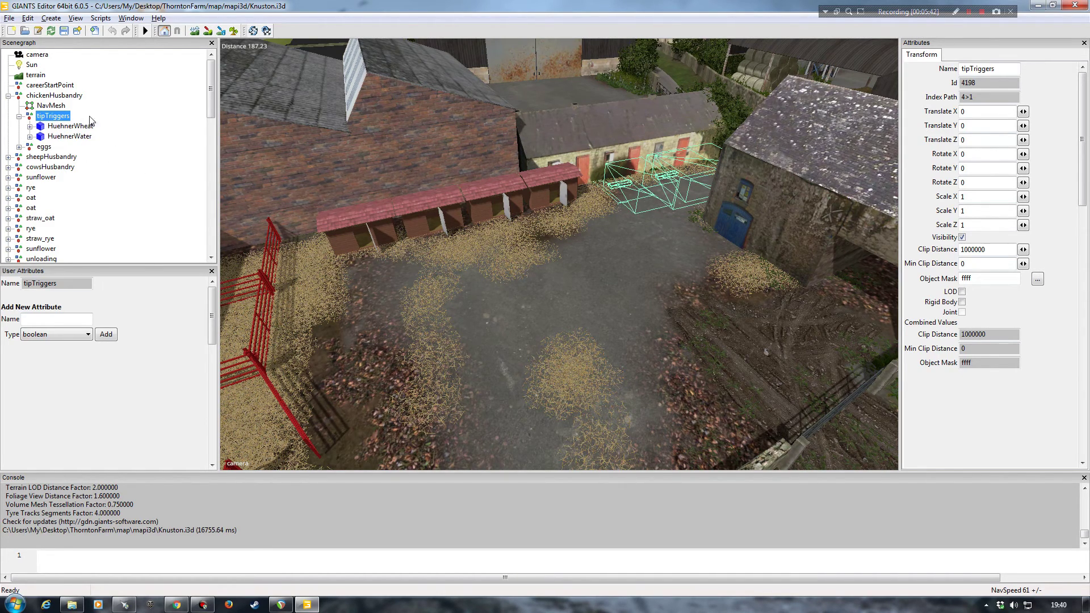
left_click(63, 127)
left_click(60, 137)
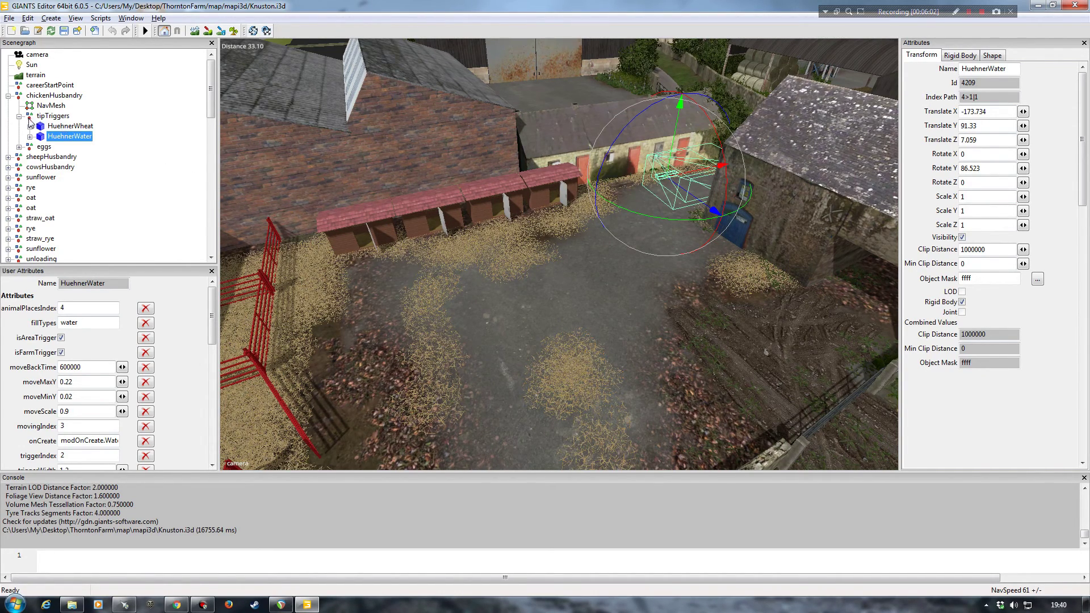
left_click(18, 116)
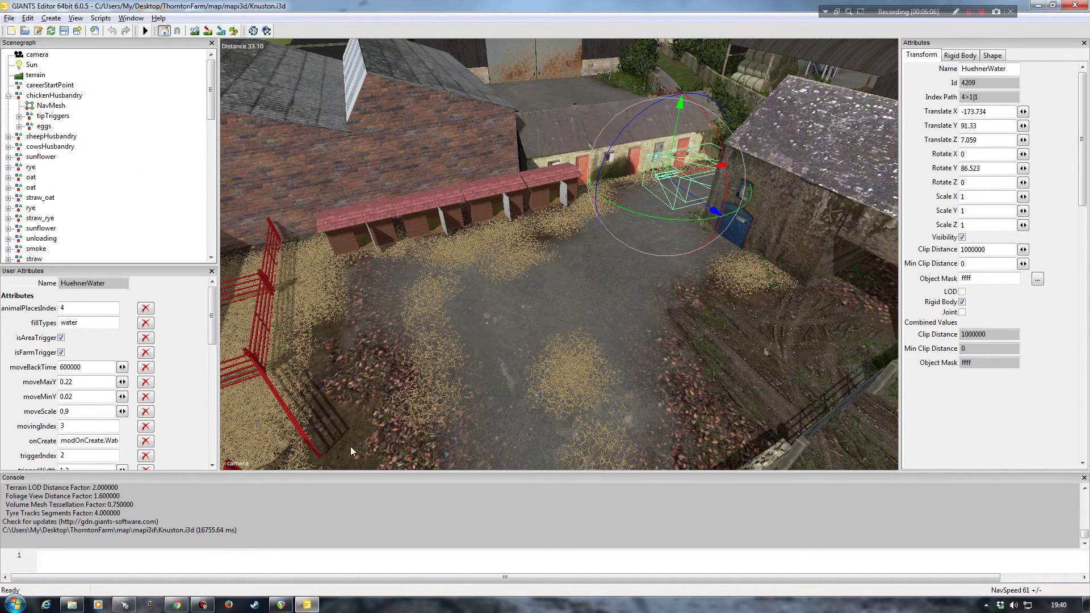
Check the EggsPalletCage mod page in the browser, and back in GIANTS Editor collapse chickenHusbandry and clear the selection
left_click(175, 606)
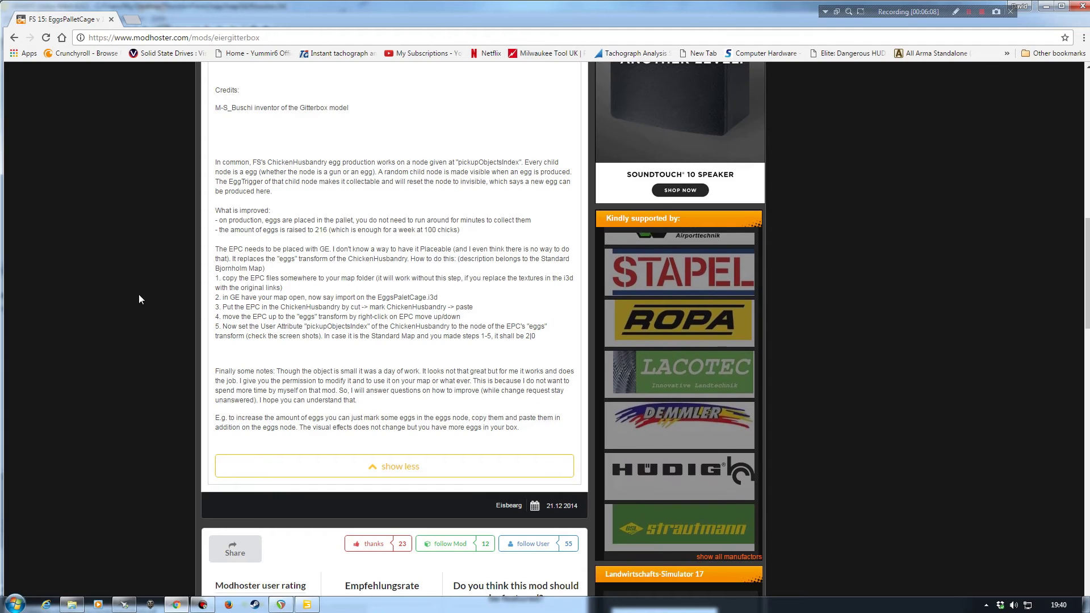
scroll(134, 337, "up", 6)
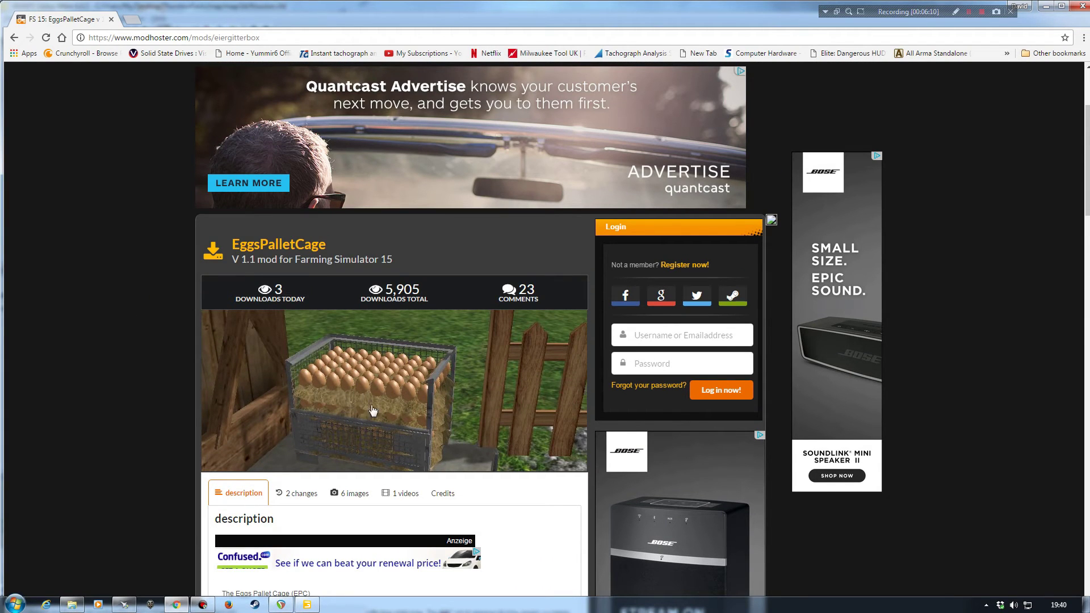
left_click(1046, 6)
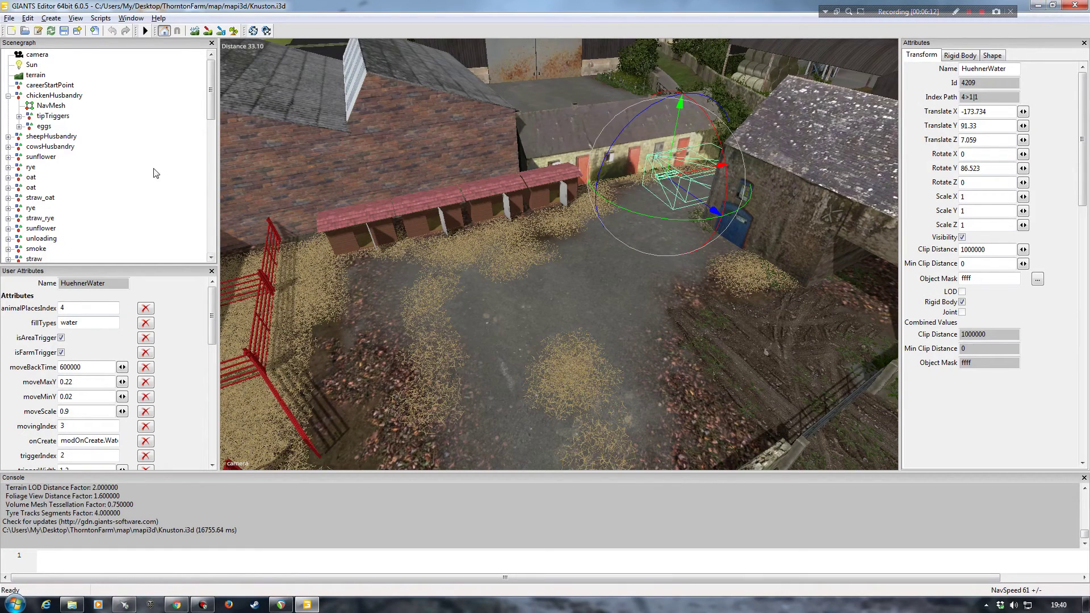
left_click(8, 96)
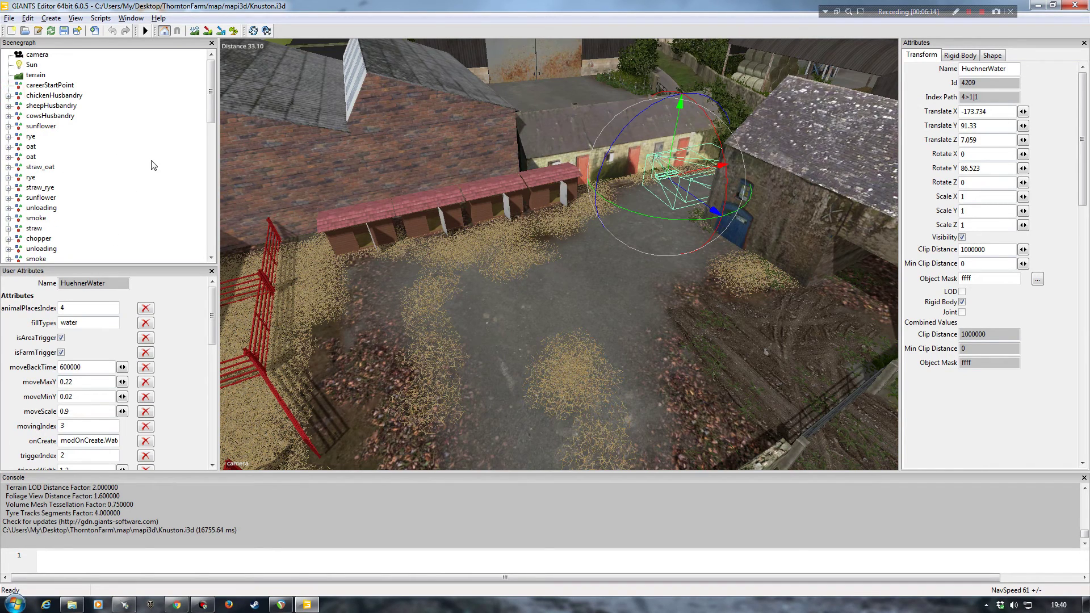
left_click(131, 172)
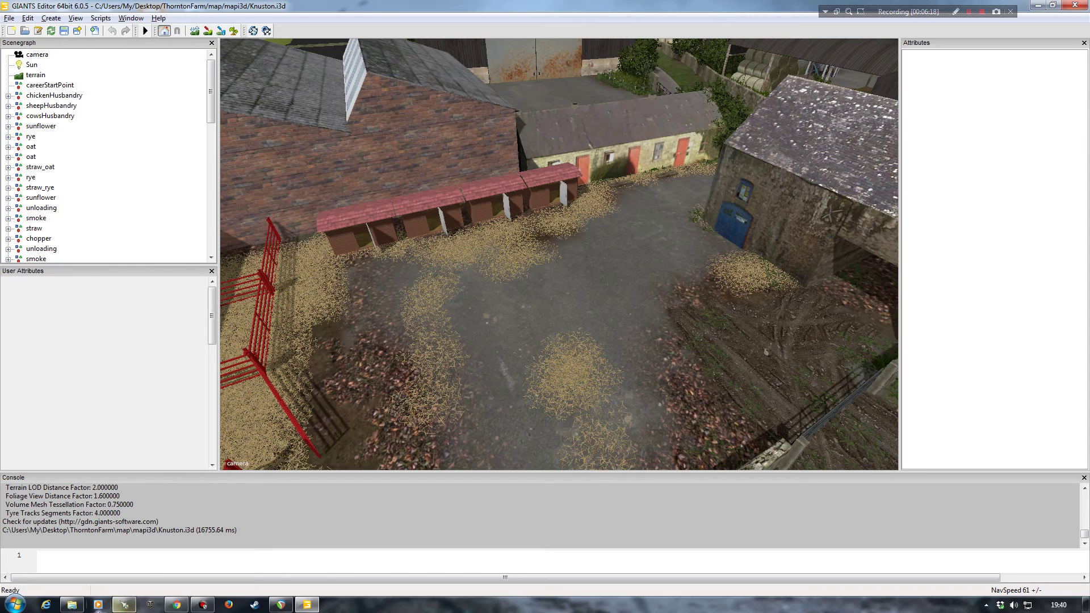
Check in the file explorer that the EggsPalletCage folder is in ThorntonFarm\map\models\imported, and close the window
left_click(72, 604)
key("BackSpace")
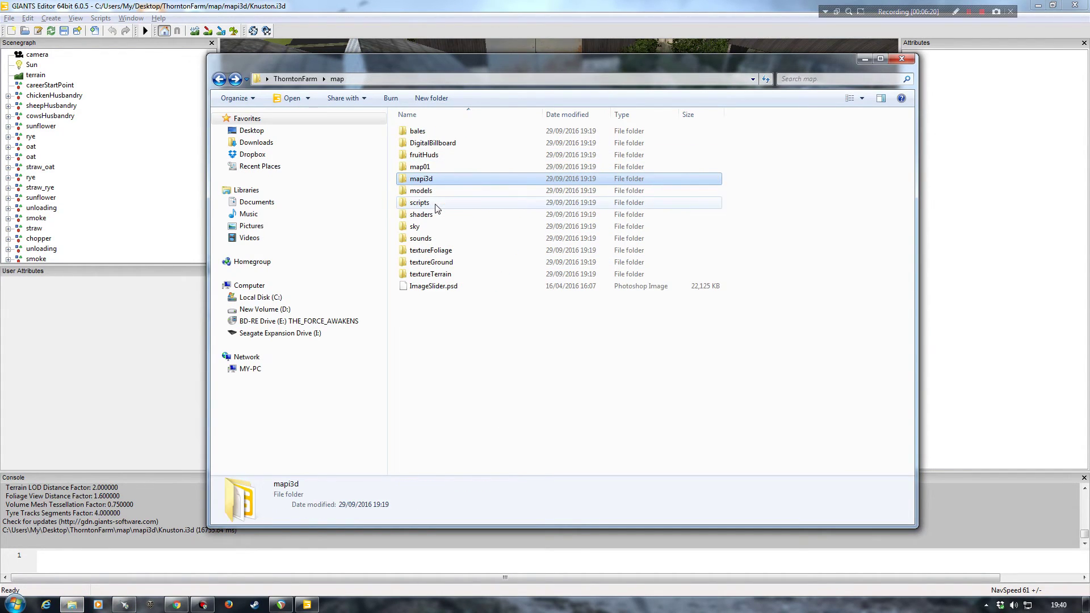
double_click(422, 167)
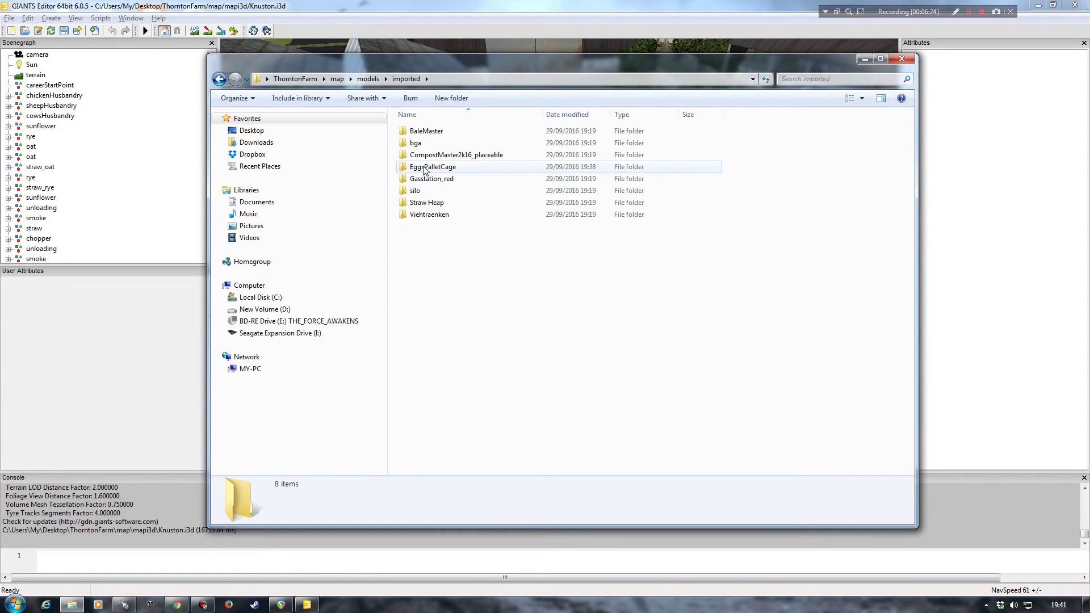
double_click(424, 168)
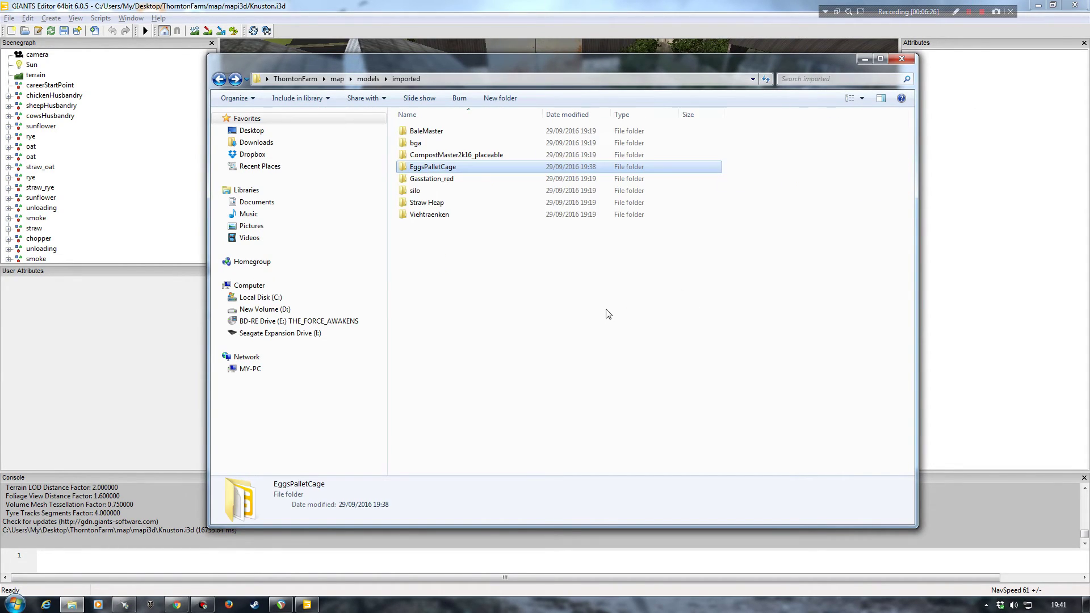
left_click(902, 58)
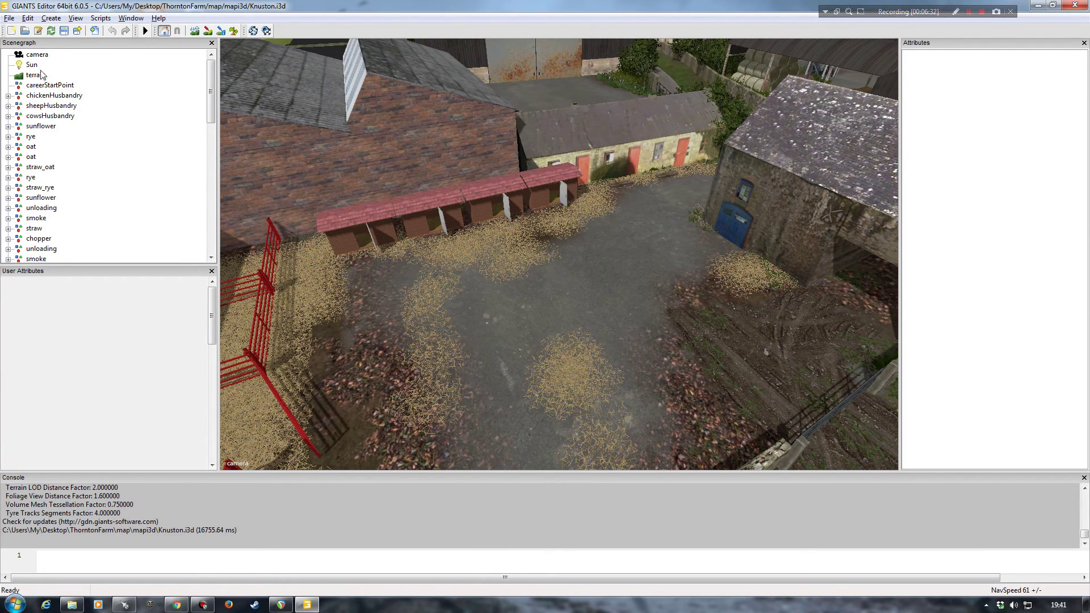
Import EggsPaletCage.i3d from ThorntonFarm\map\models\imported\EggsPalletCage into the Knuston map
left_click(9, 19)
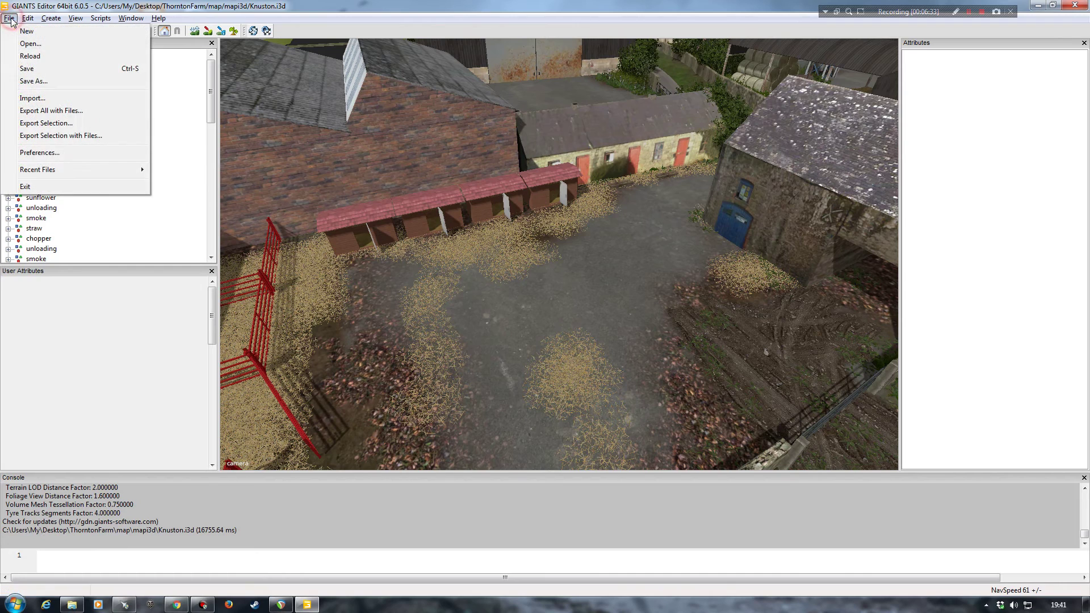
left_click(20, 99)
left_click(46, 101)
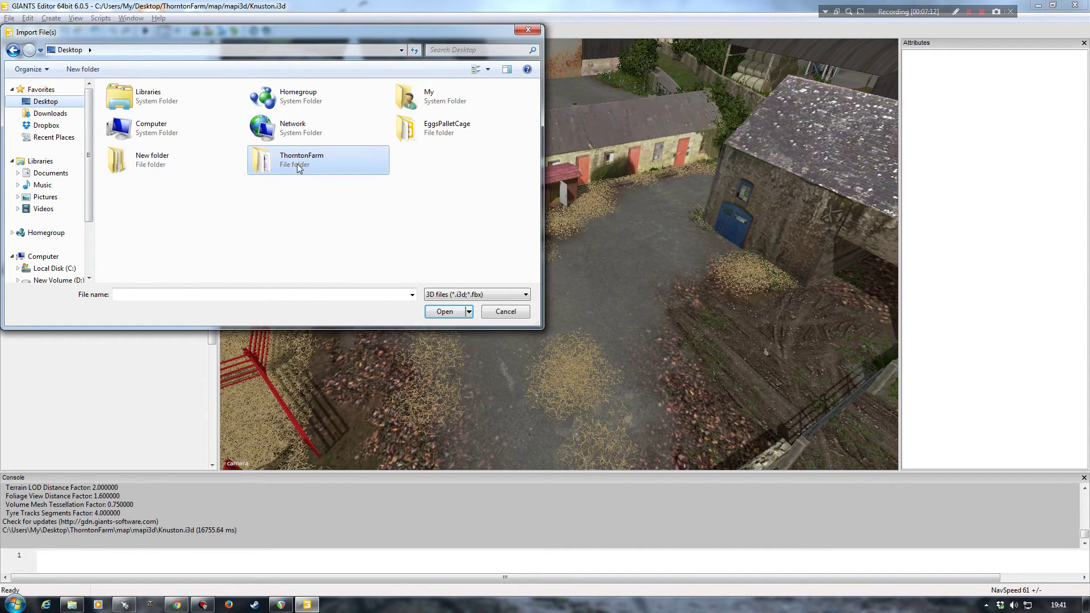
double_click(273, 165)
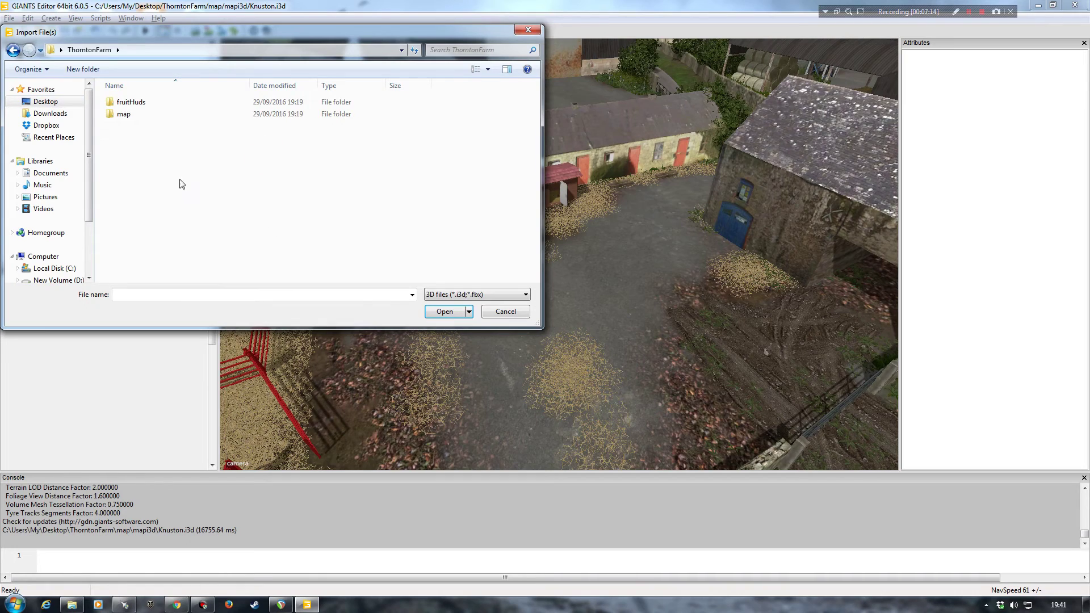
double_click(124, 115)
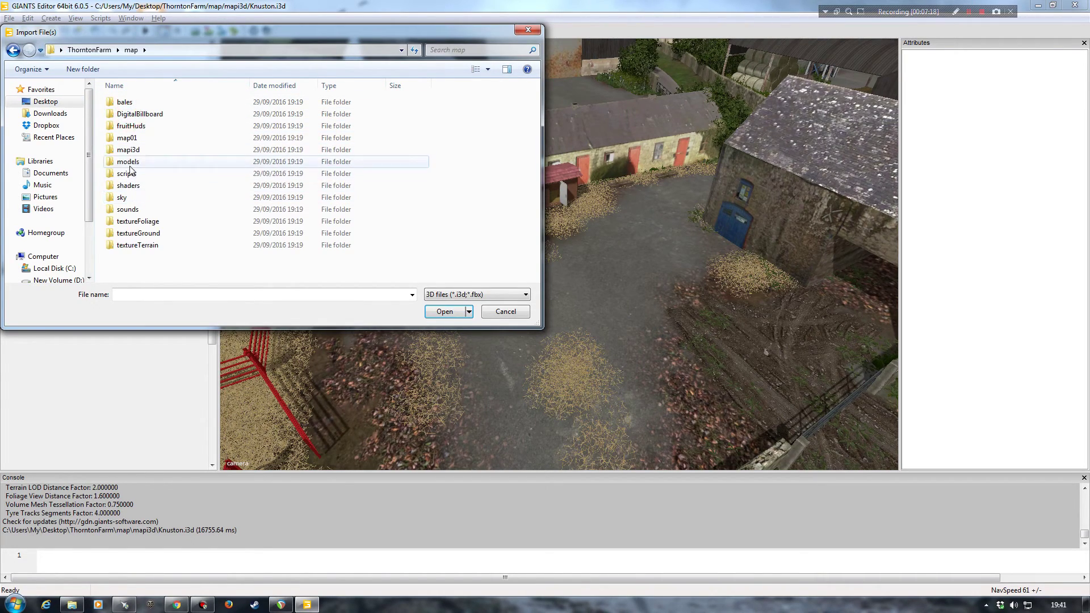
double_click(130, 165)
double_click(125, 139)
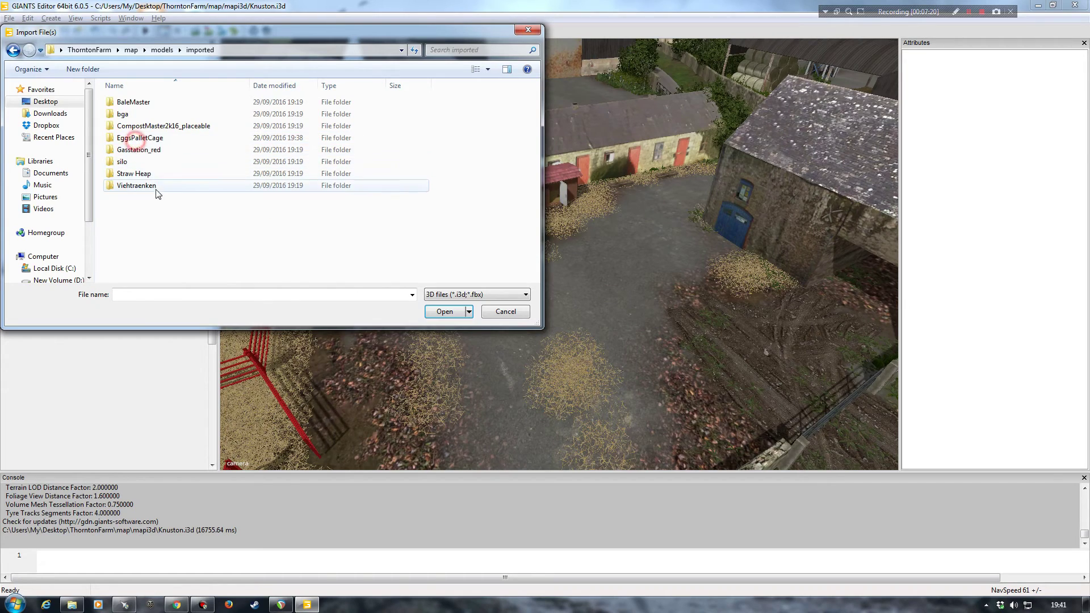
double_click(137, 139)
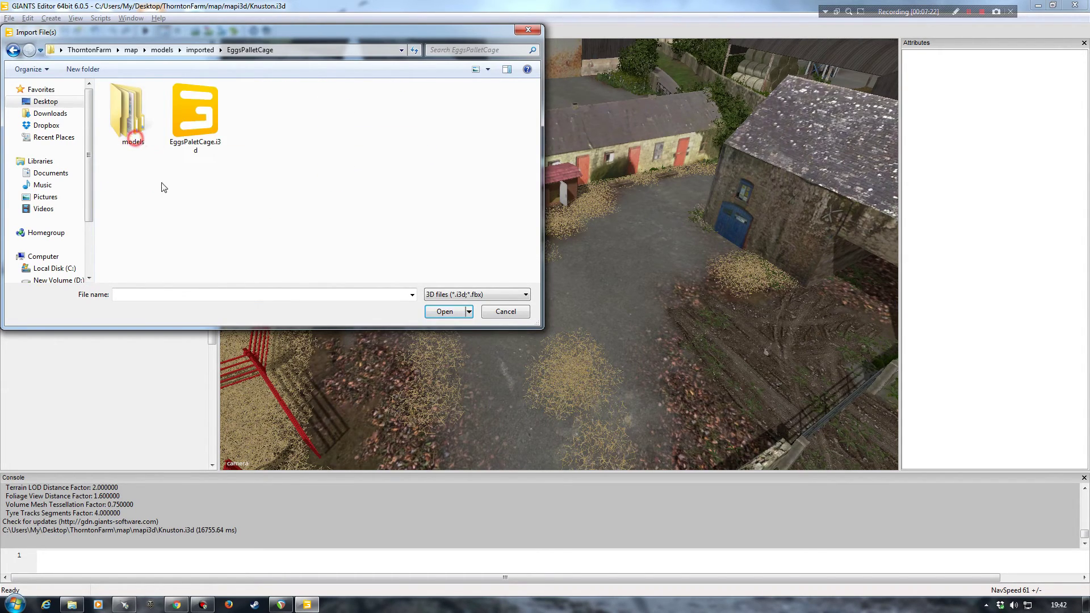
double_click(198, 116)
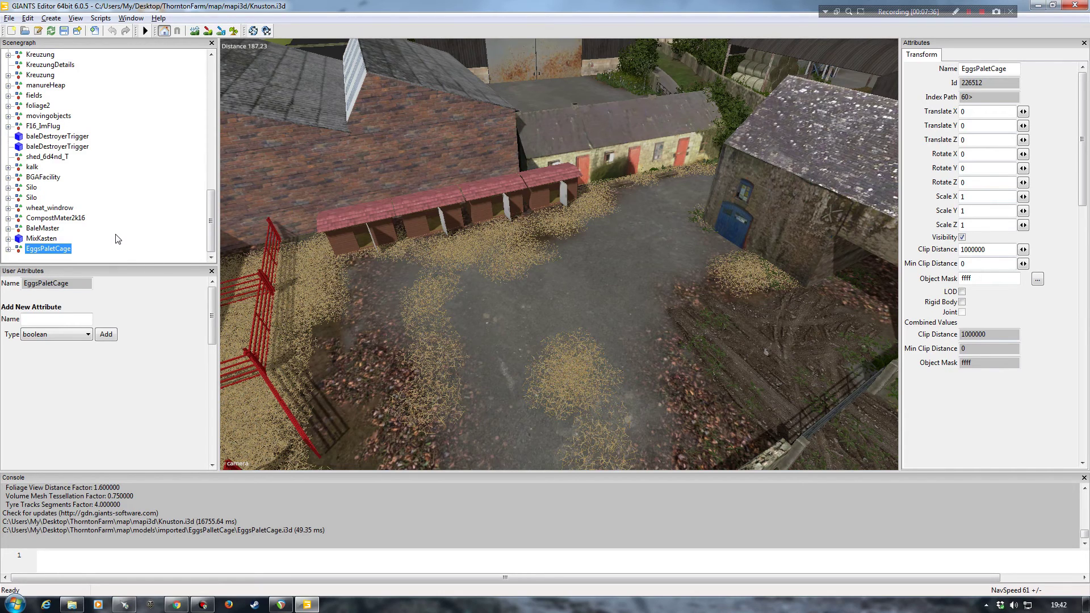
Move the imported EggsPaletCage group into the chickenHusbandry group in the scenegraph
scroll(120, 239, "up", 15)
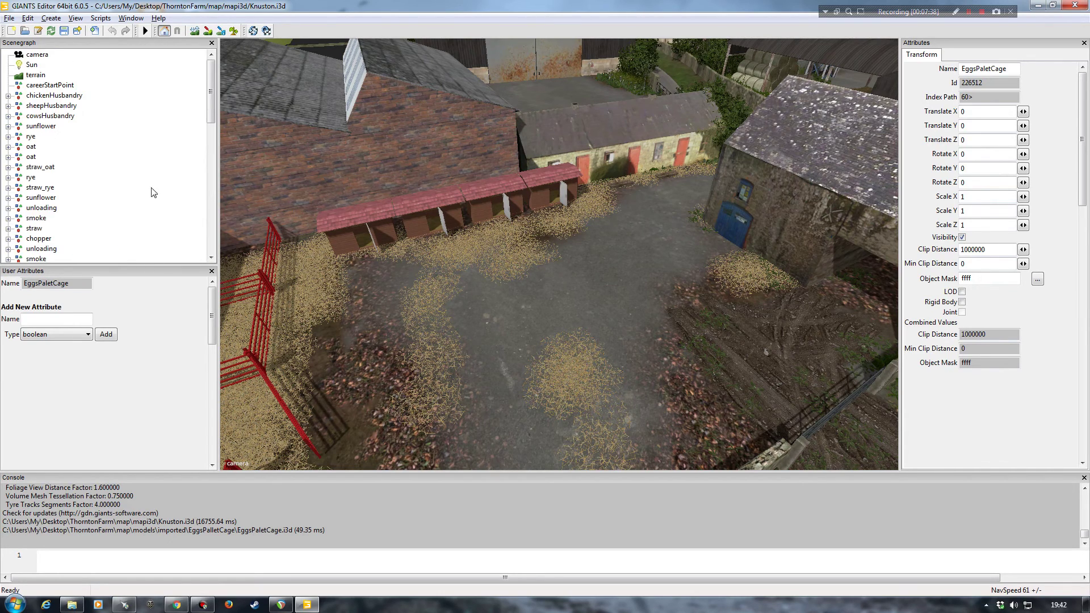
mouse_move(210, 89)
left_mouse_down()
mouse_move(214, 245)
mouse_move(214, 84)
left_mouse_up()
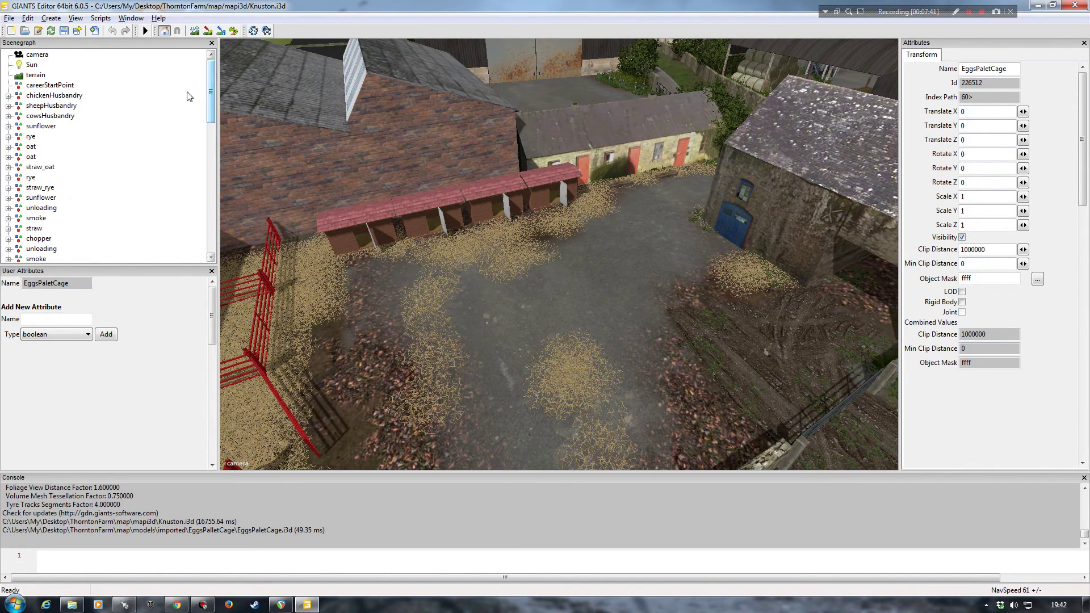
left_click(49, 95)
double_click(20, 98)
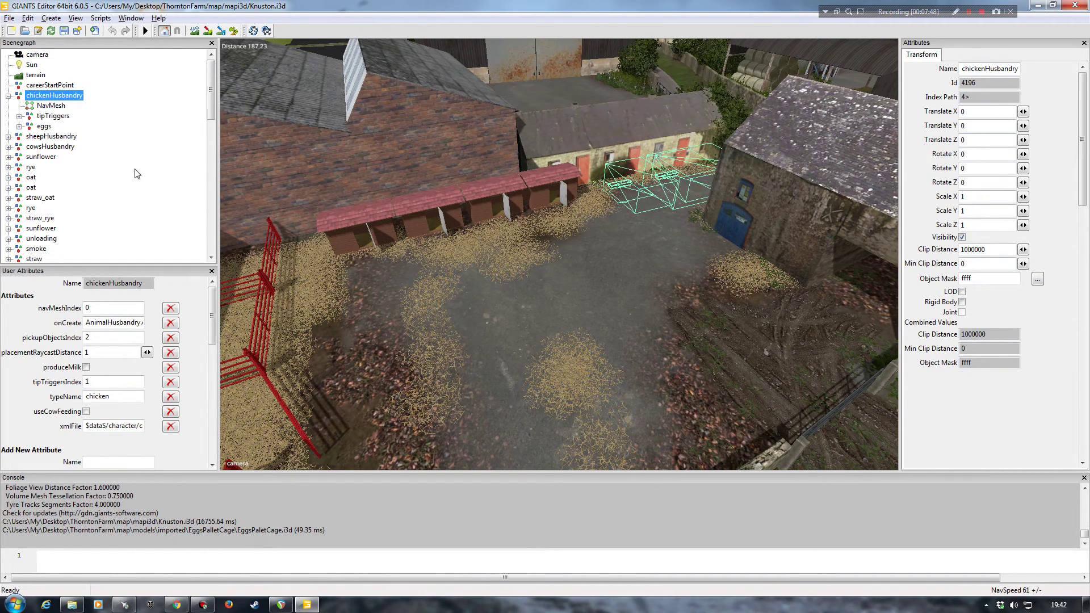
key("ctrl+v")
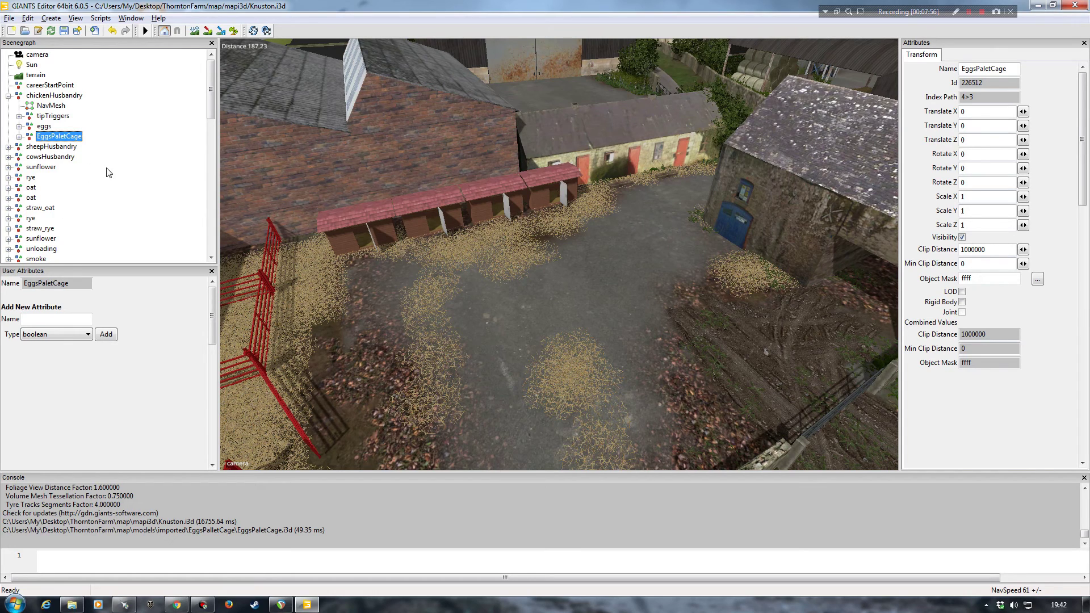
Examine the egg objects in chickenHusbandry's original eggs group and in the EggsPaletCage eggs group, and collapse both groups
left_click(50, 127)
left_click(19, 126)
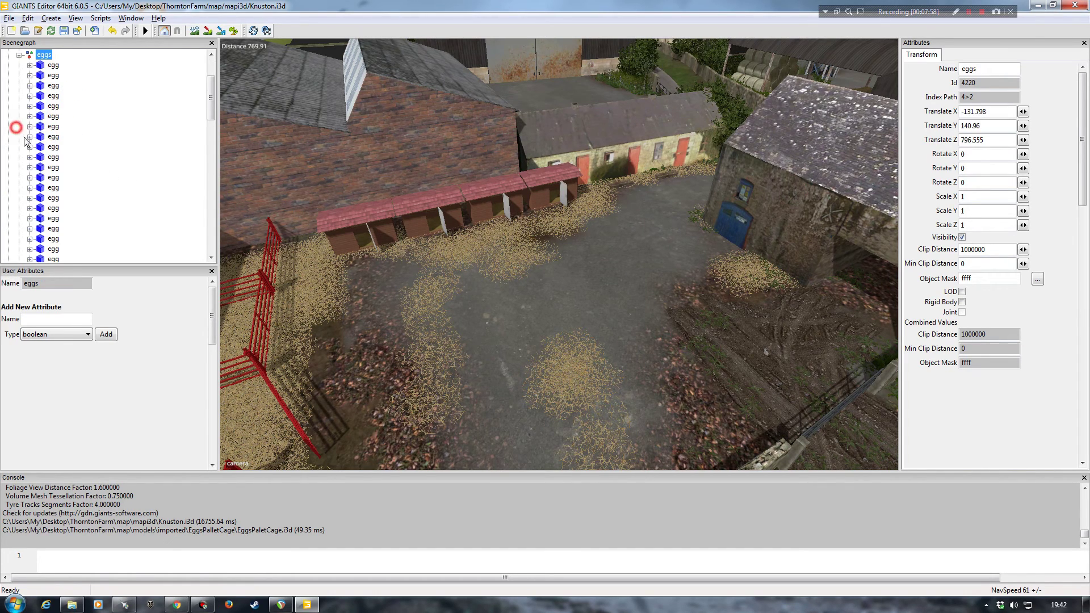
left_click_drag(213, 94, 210, 56)
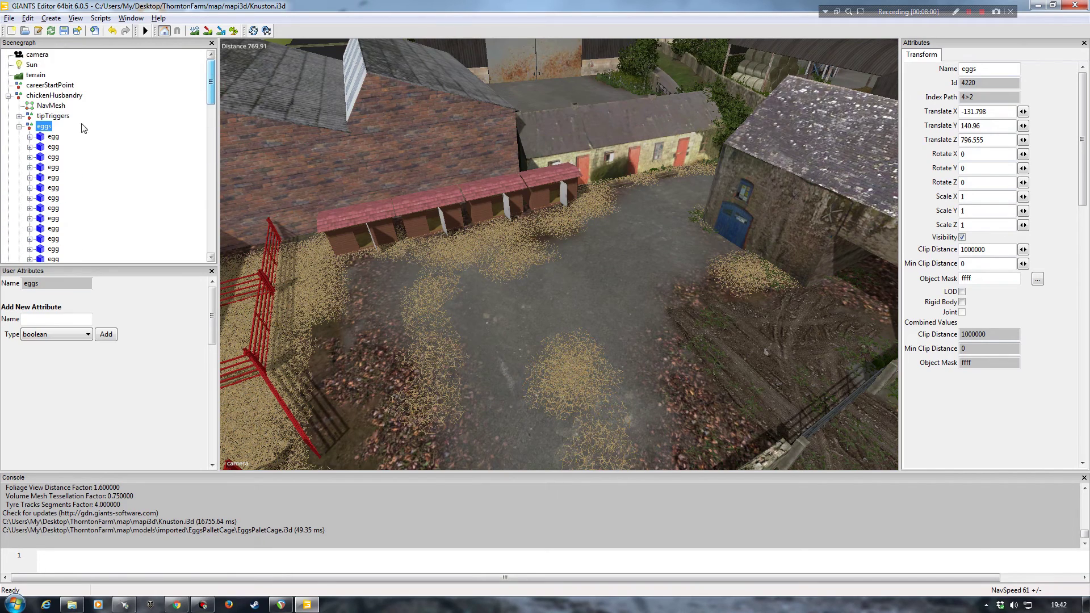
left_click(19, 126)
left_click(51, 138)
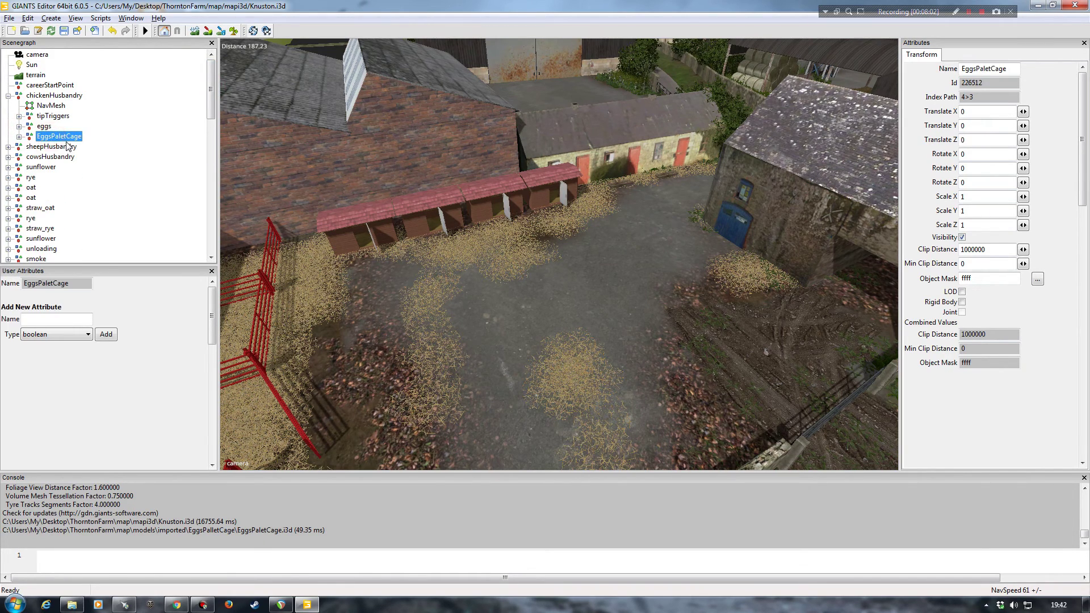
left_click(19, 136)
left_click(30, 147)
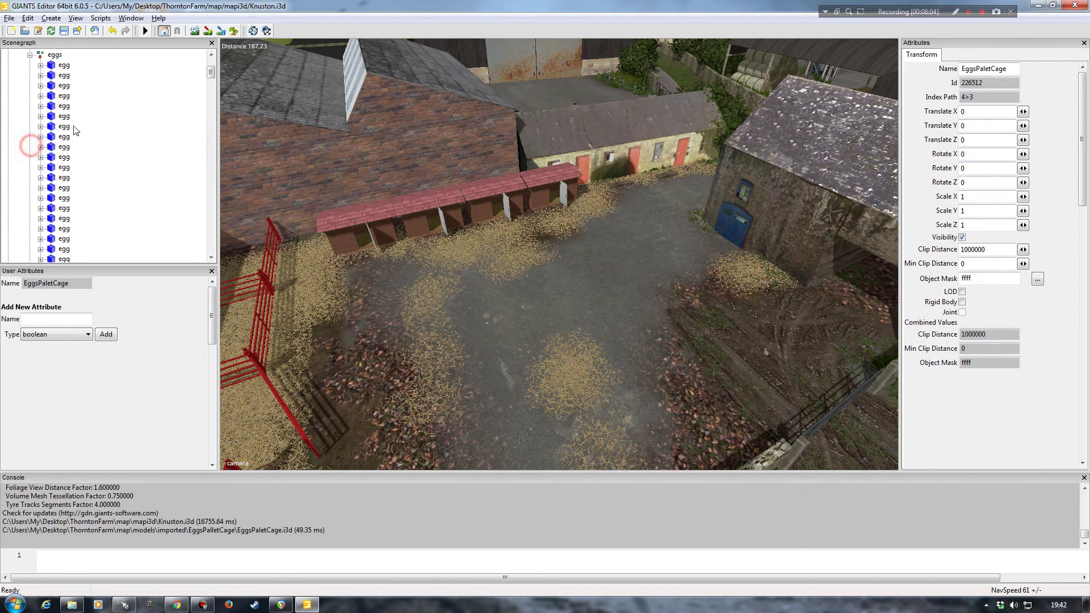
left_click_drag(211, 118, 211, 67)
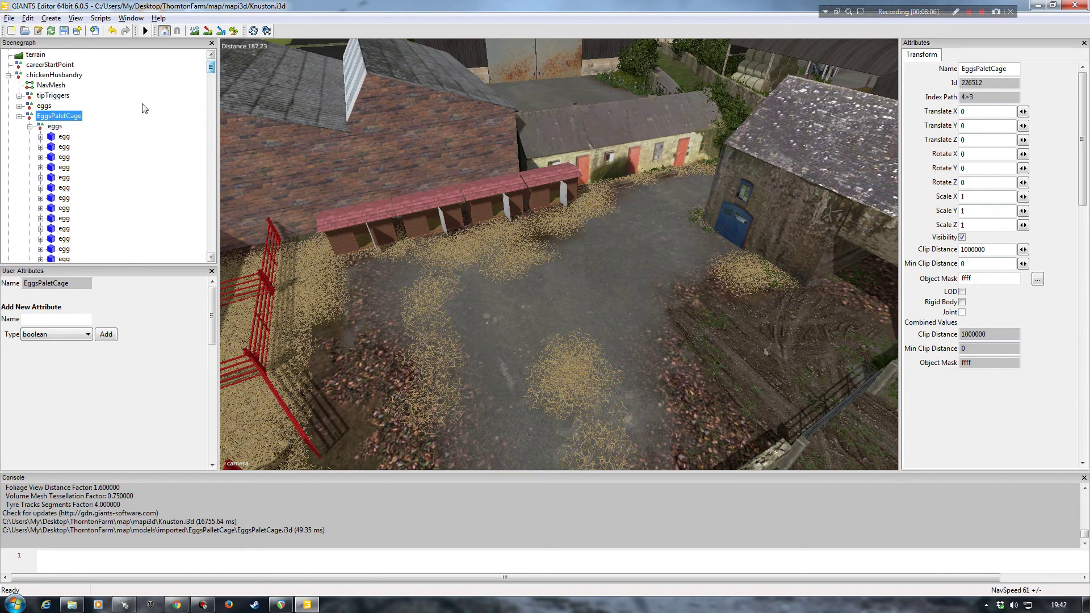
left_click(30, 126)
left_click(18, 115)
Delete the original eggs group directly under chickenHusbandry and select EggsPaletCage
left_click(43, 106)
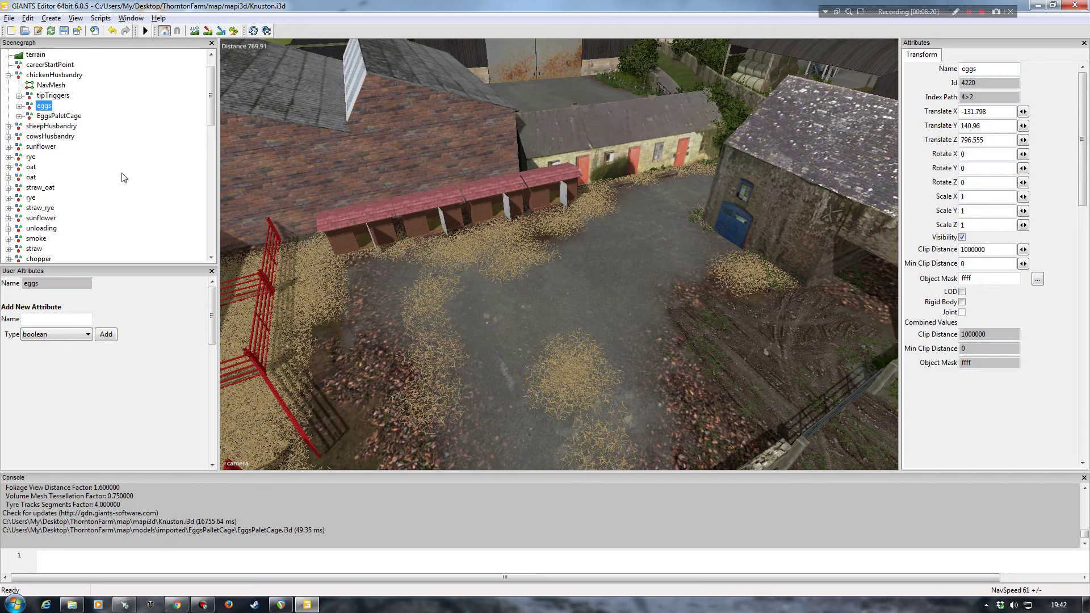
key("Delete")
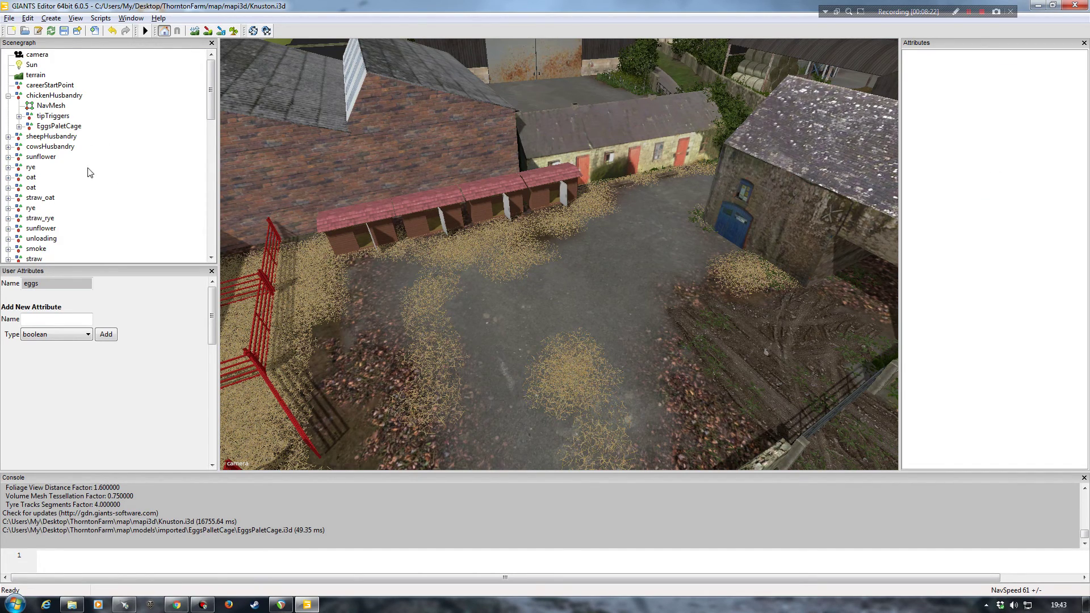
left_click(50, 127)
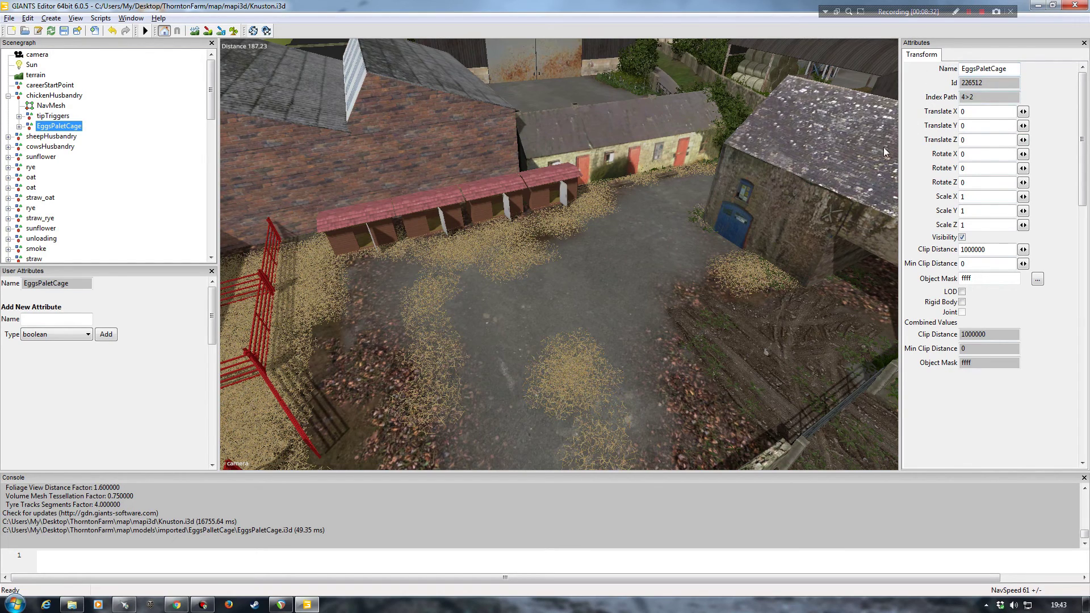
View the reference picture epc_location_eggs.PNG from the EggsPalletCage folder and return to GIANTS Editor
mouse_move(71, 605)
left_click(243, 455)
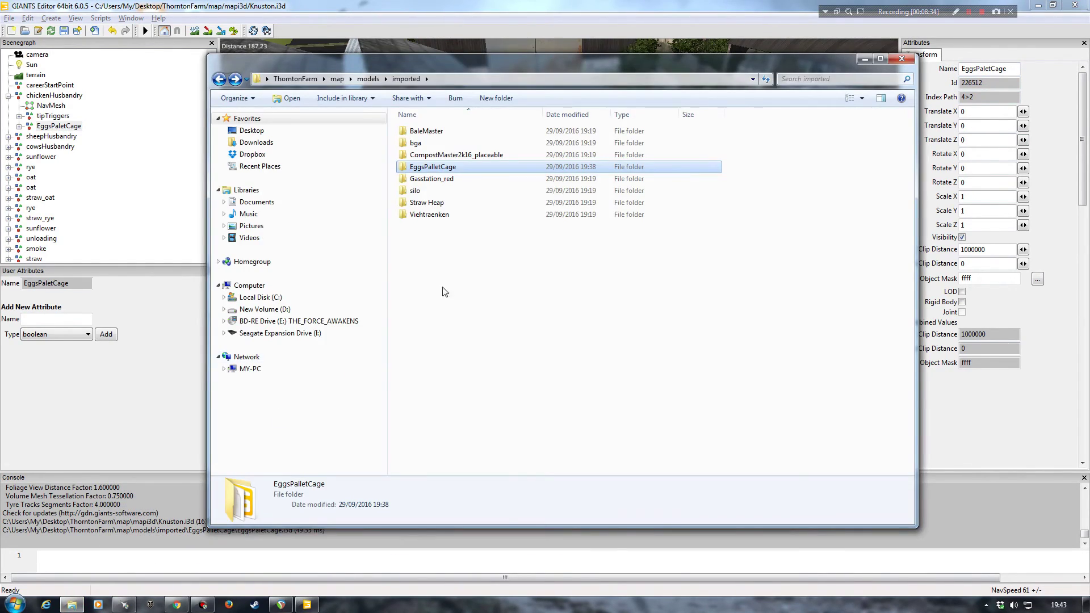
double_click(425, 168)
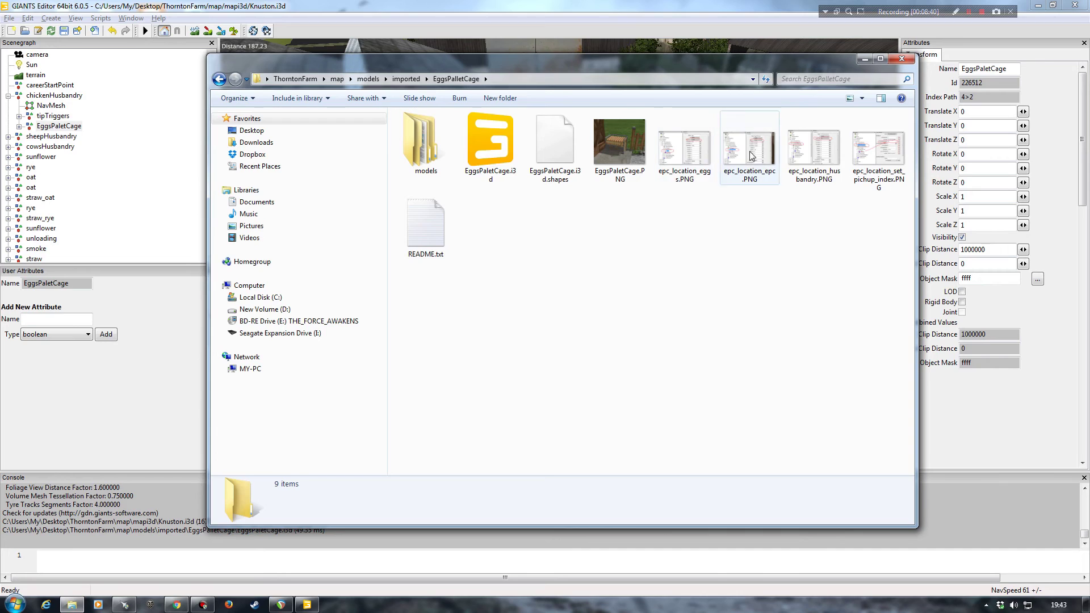
double_click(703, 152)
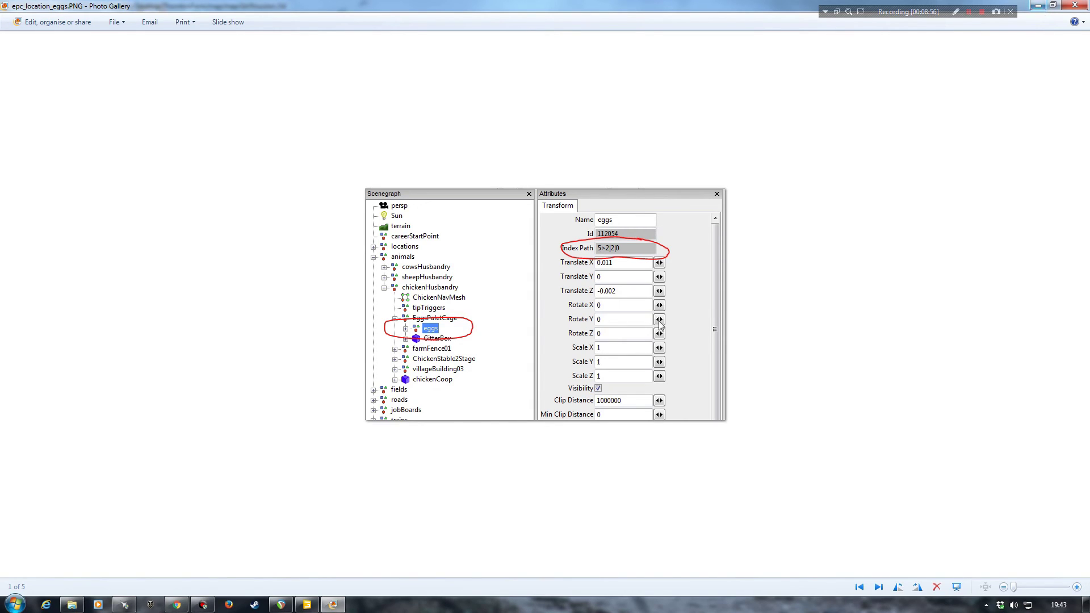
left_click(1038, 5)
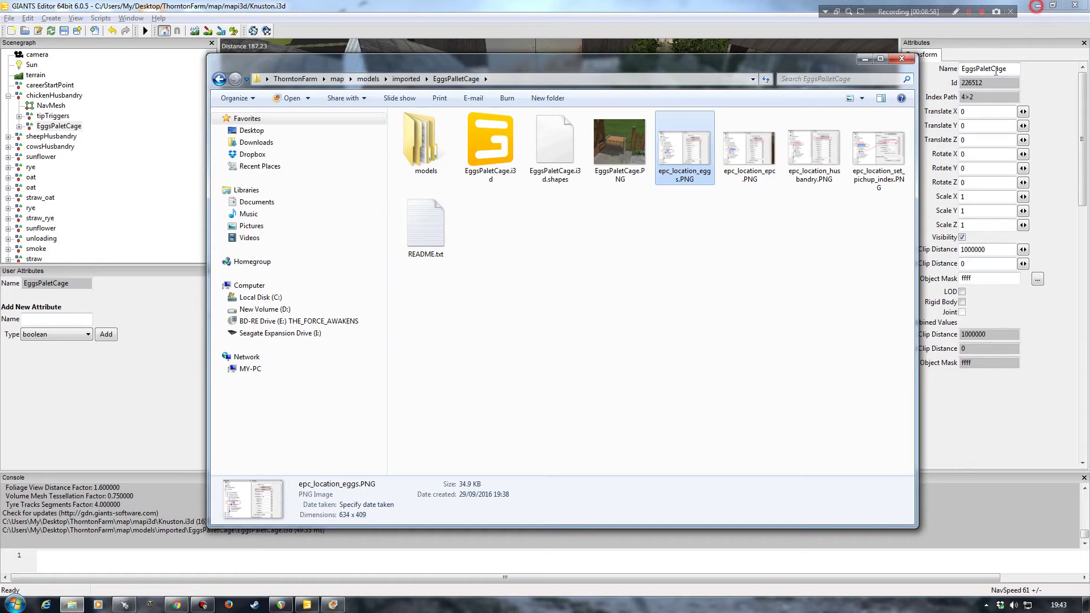
left_click(866, 61)
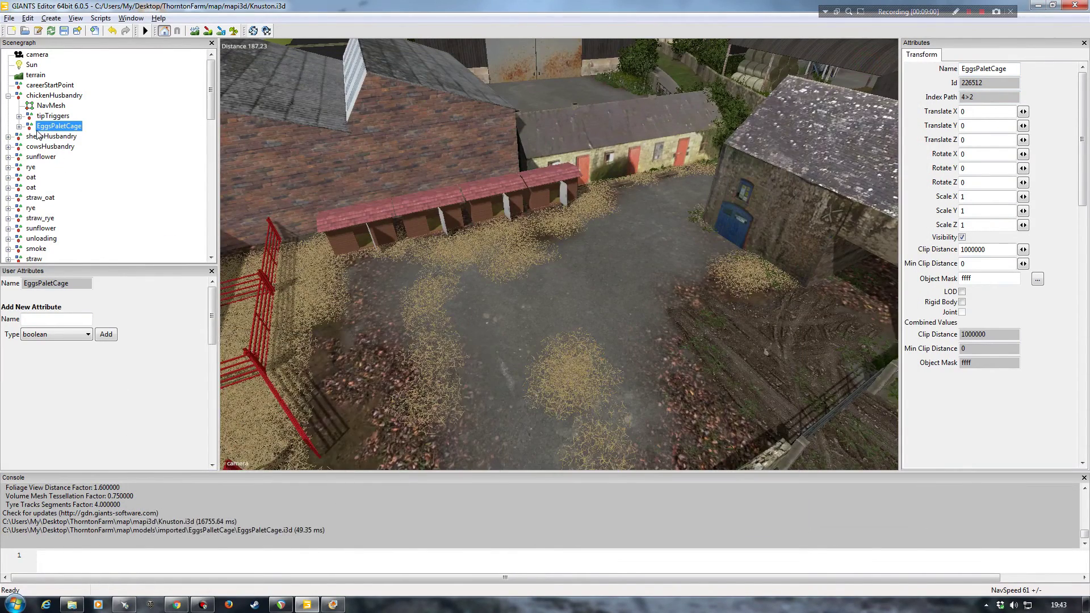
Select the eggs group inside EggsPaletCage and compare its index path with the epc_location_eggs.PNG reference picture
left_click(519, 201)
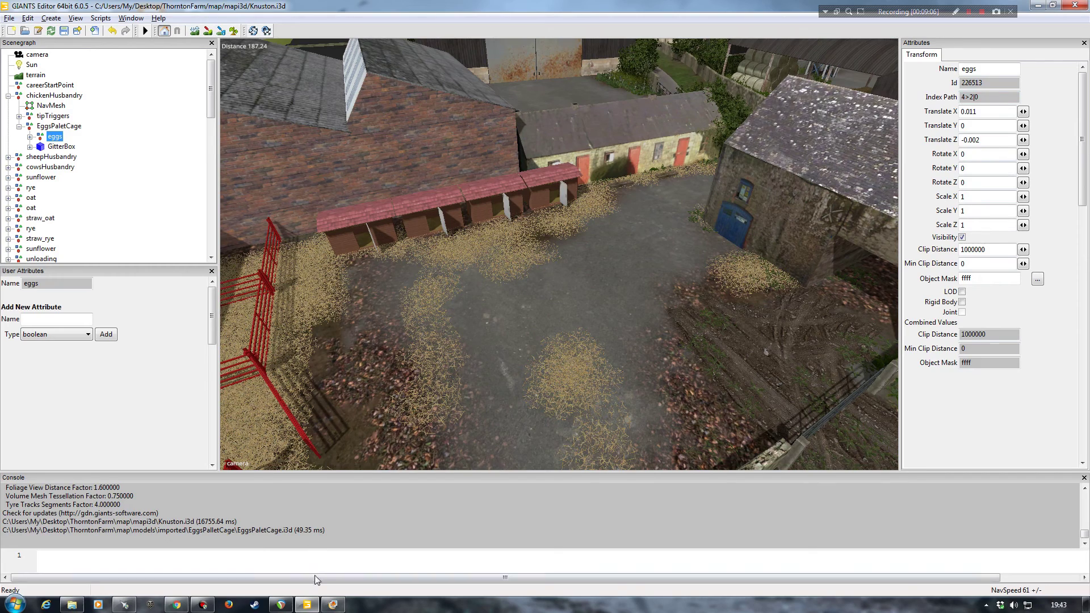
left_click(334, 604)
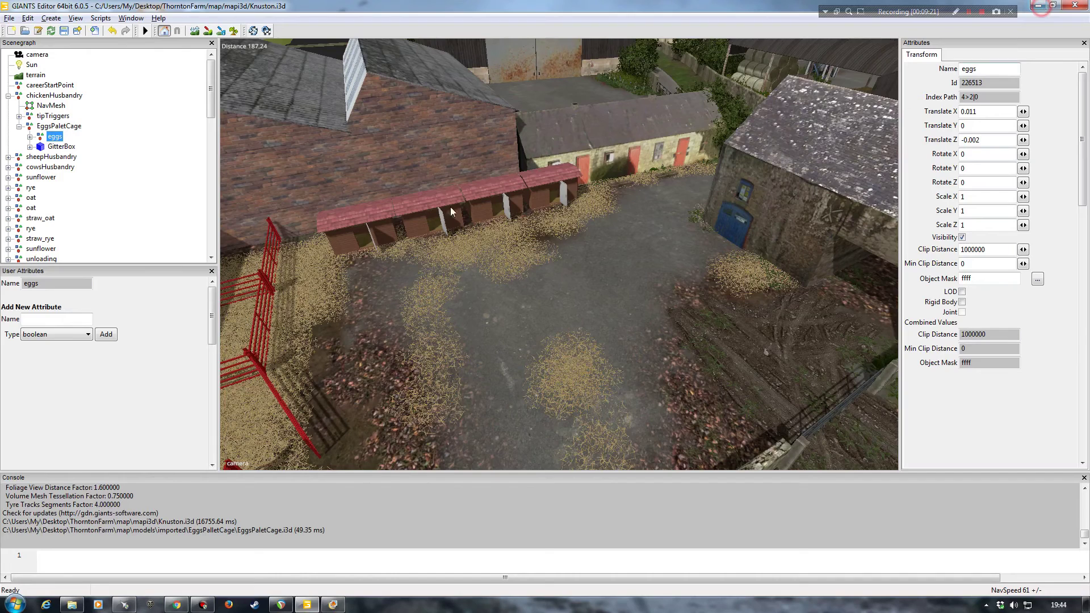
left_click(1039, 5)
double_click(971, 97)
left_click(1000, 95)
key("alt+Tab")
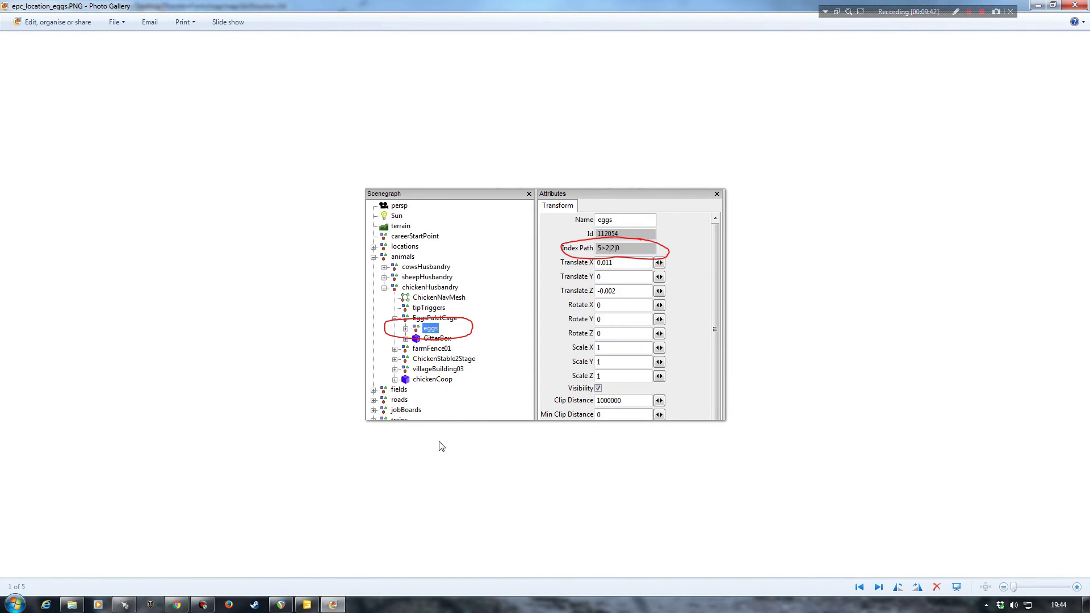
Compare the EggsPaletCage index path with epc_location_epc.PNG, and view epc_location_husbandry.PNG before returning to GIANTS Editor
left_click(879, 587)
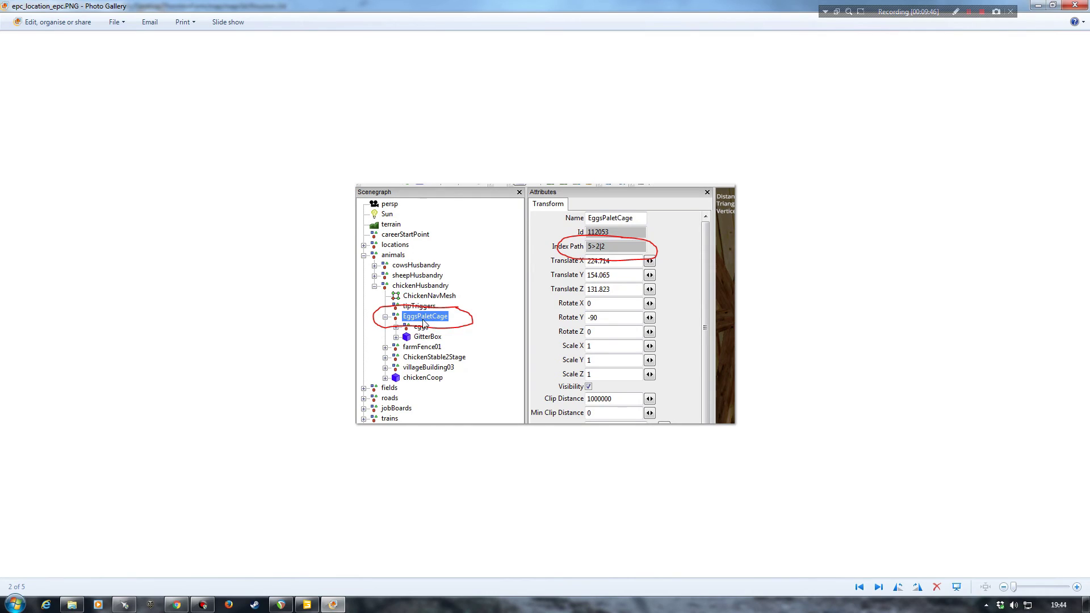
left_click(1038, 6)
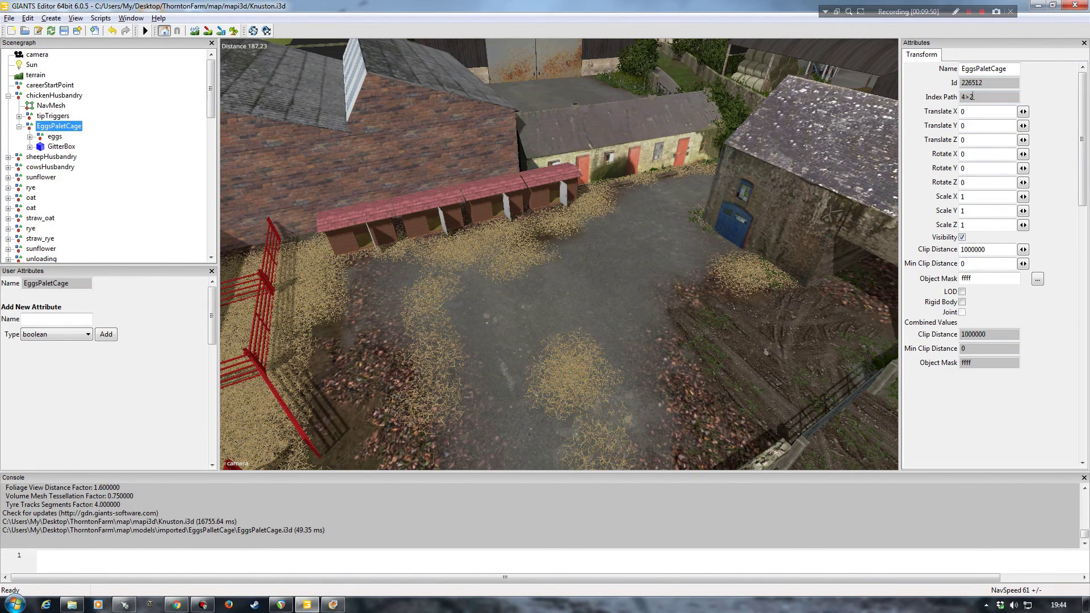
double_click(980, 93)
left_click(333, 604)
left_click(875, 586)
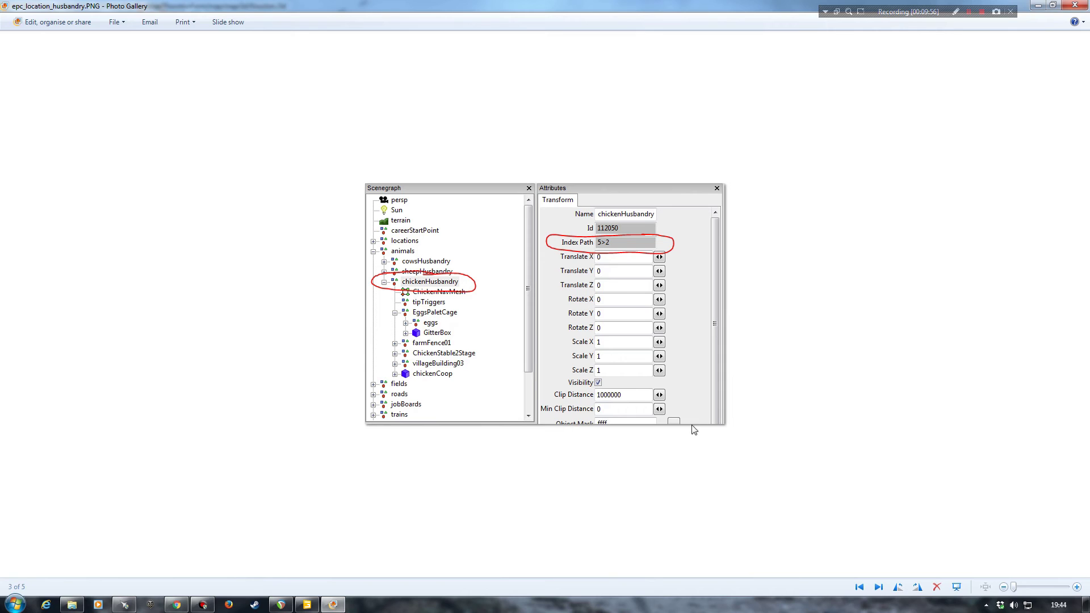
left_click(1038, 5)
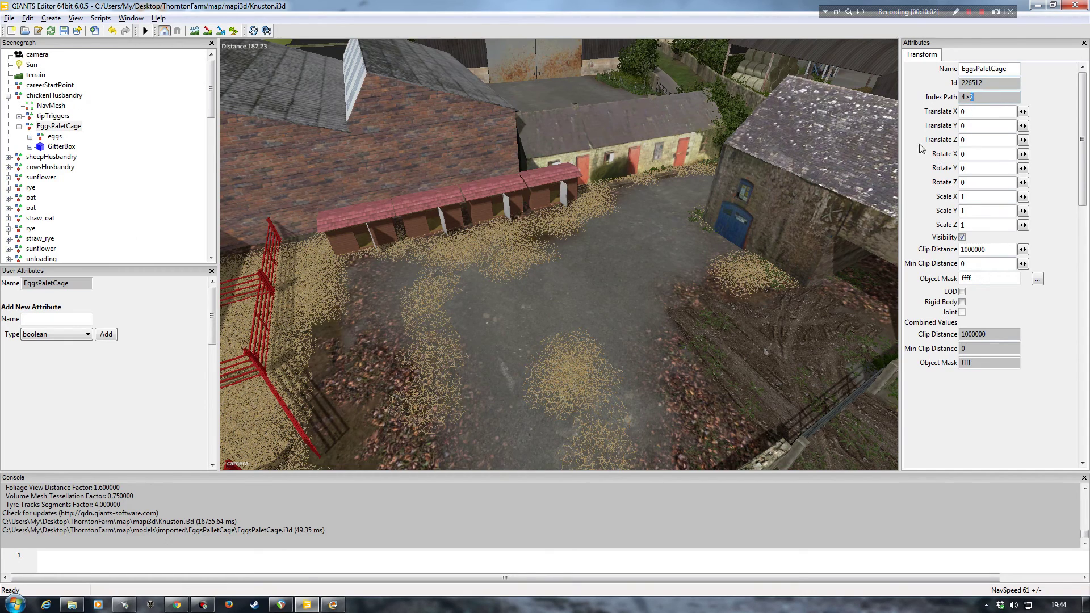
Compare the EggsPaletCage index path with the epc_location_husbandry.PNG reference picture
left_click(333, 605)
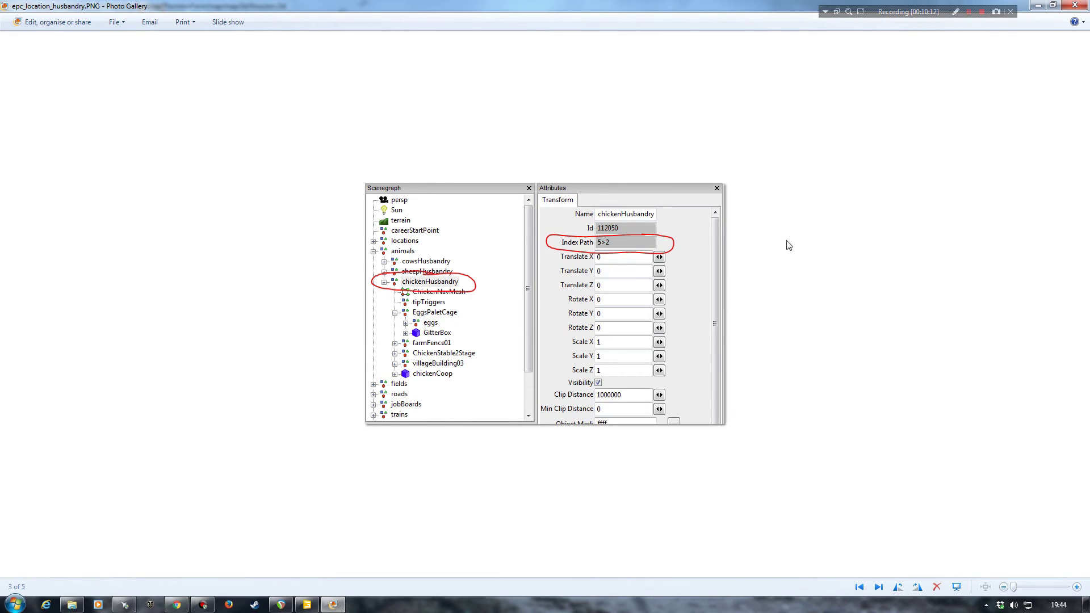
left_click(1037, 6)
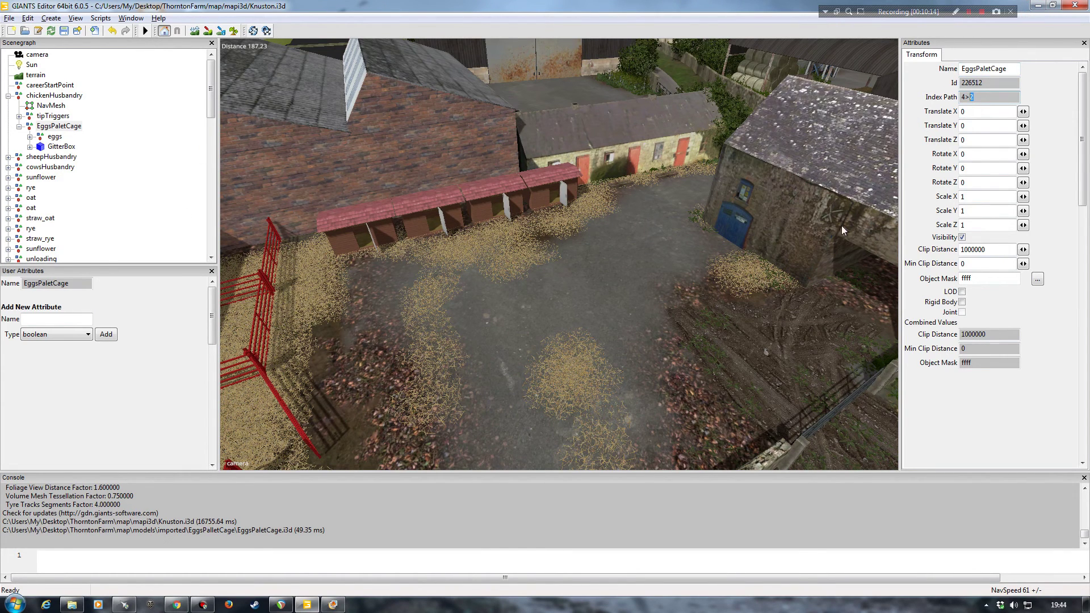
left_click(991, 100)
left_click(336, 603)
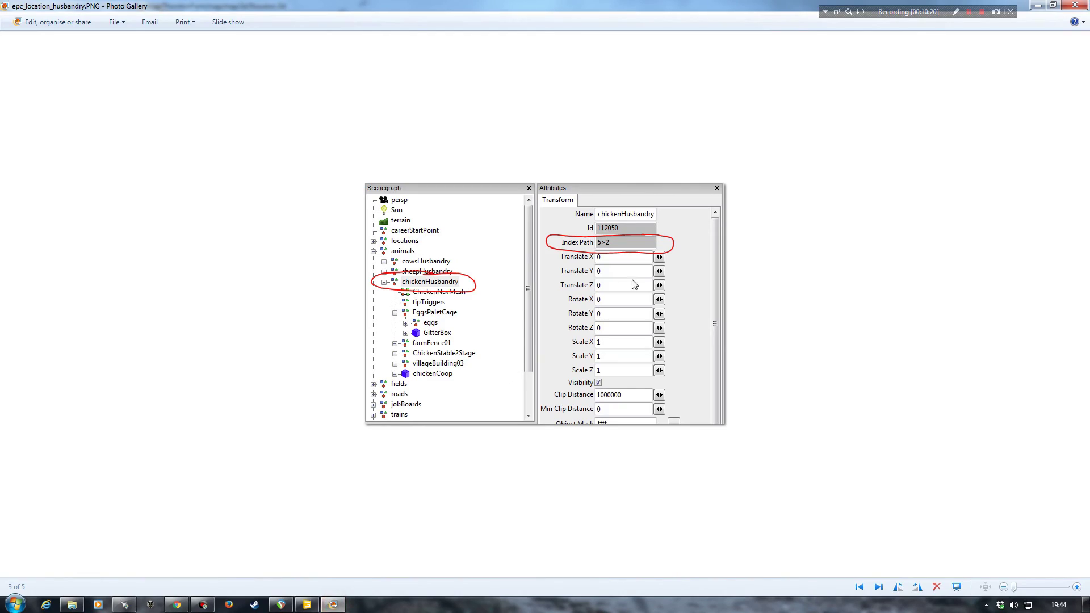
View the reference picture epc_location_set_pickup_index.PNG and return to GIANTS Editor
left_click(879, 586)
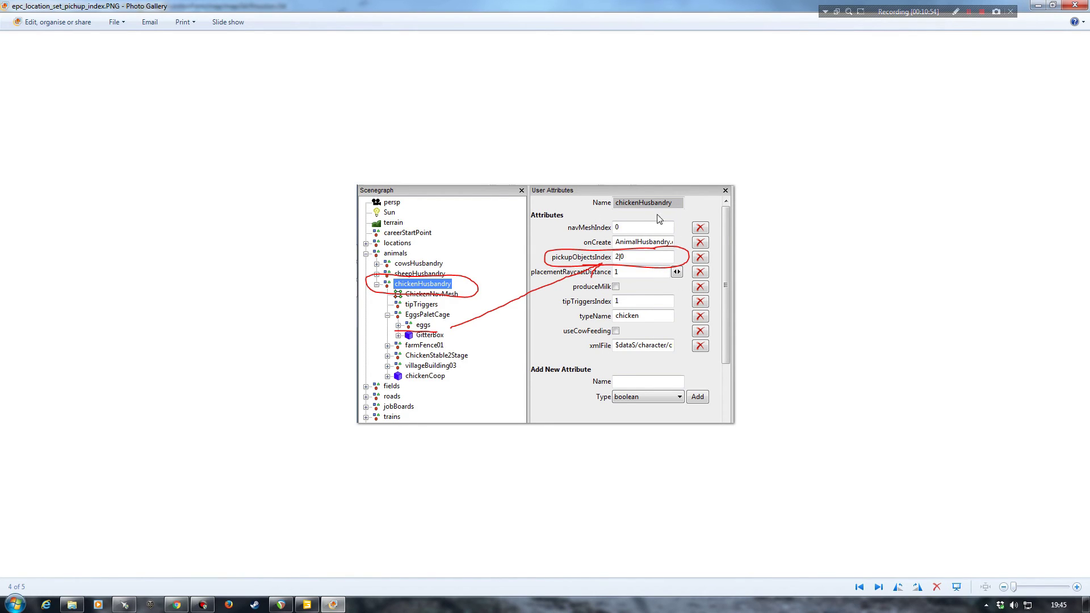
left_click(1037, 6)
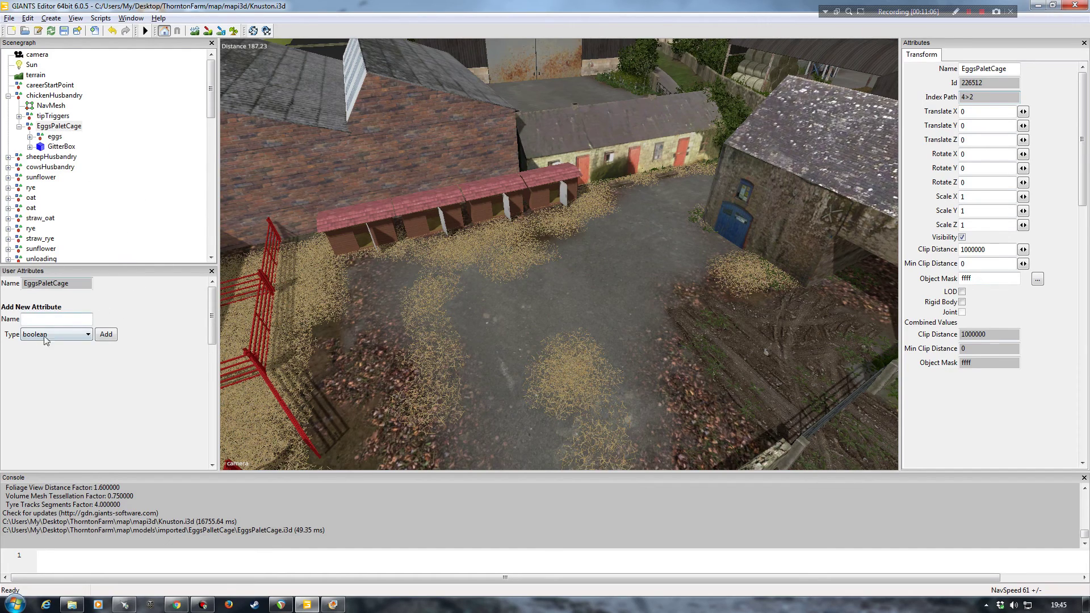
left_click(133, 370)
left_click(131, 18)
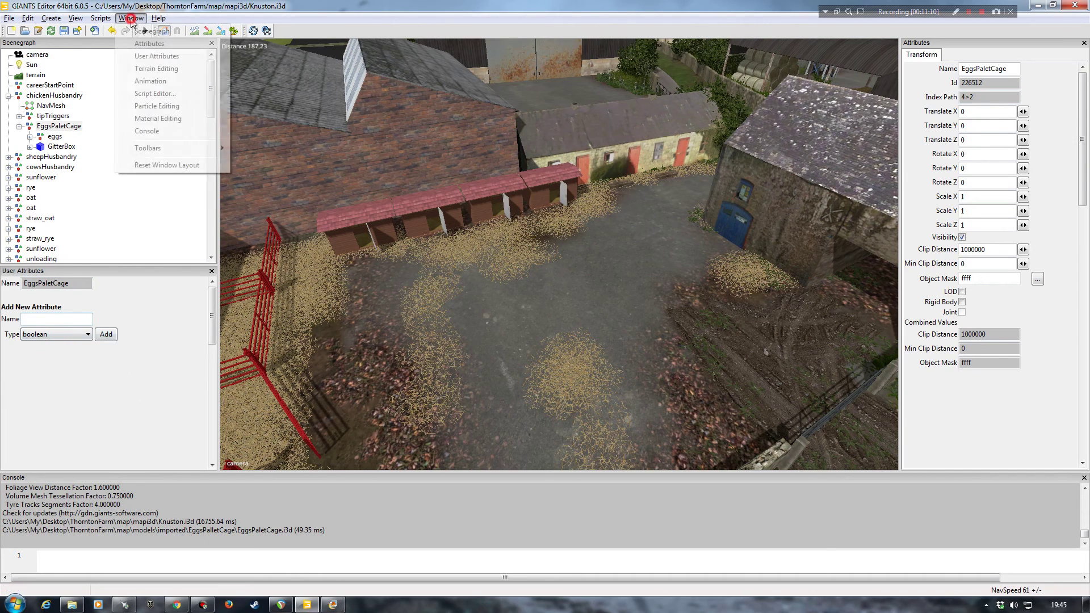
left_click(162, 353)
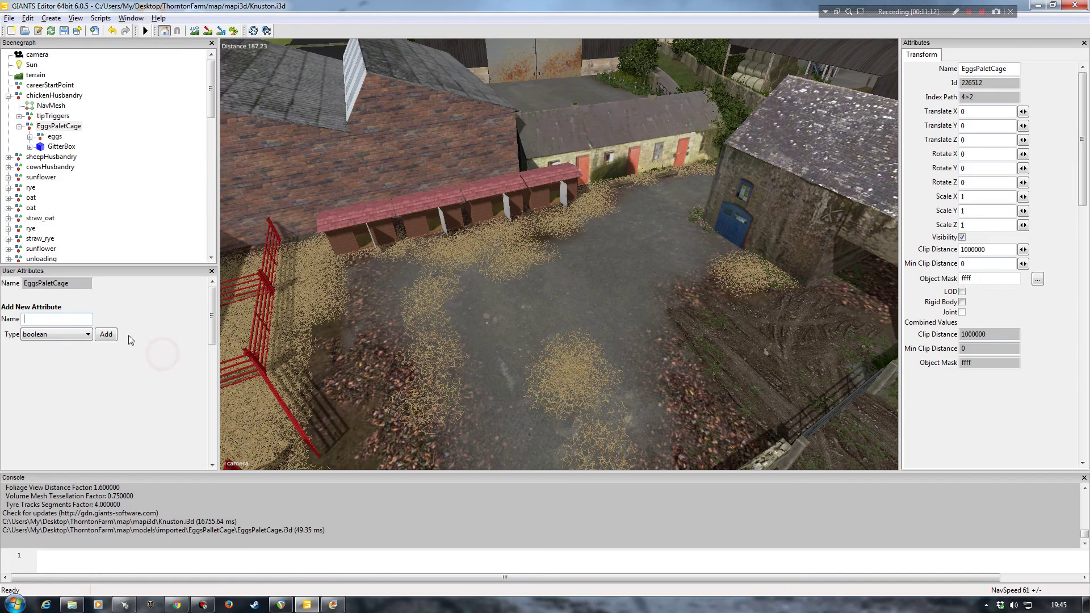
Select the eggs group inside EggsPaletCage and compare its index path with the pickupObjectsIndex in epc_location_set_pickup_index.PNG
left_click(55, 138)
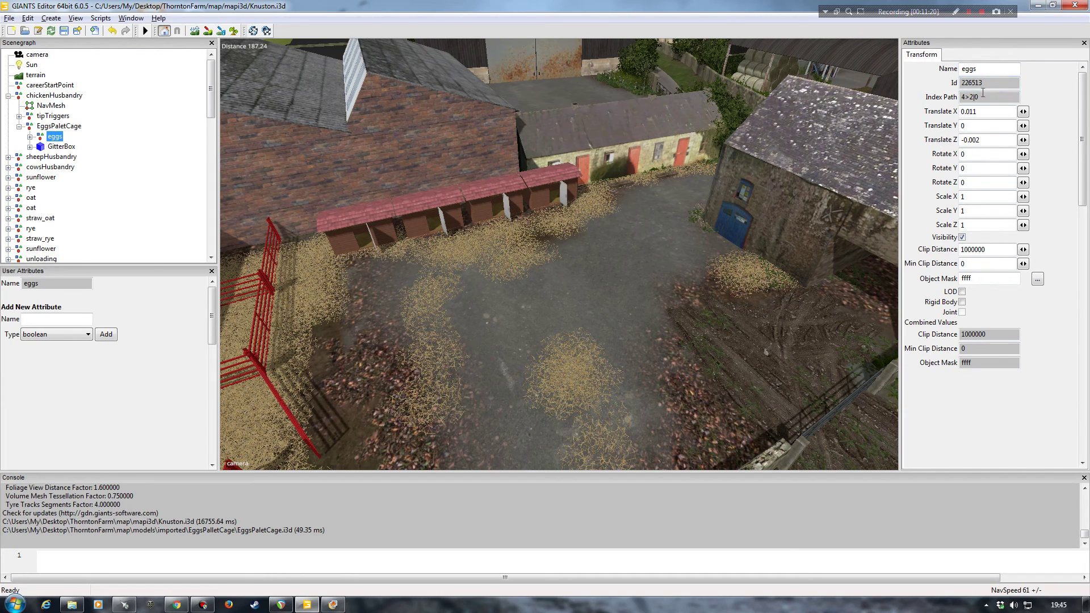
left_click_drag(987, 94, 973, 97)
left_click(333, 604)
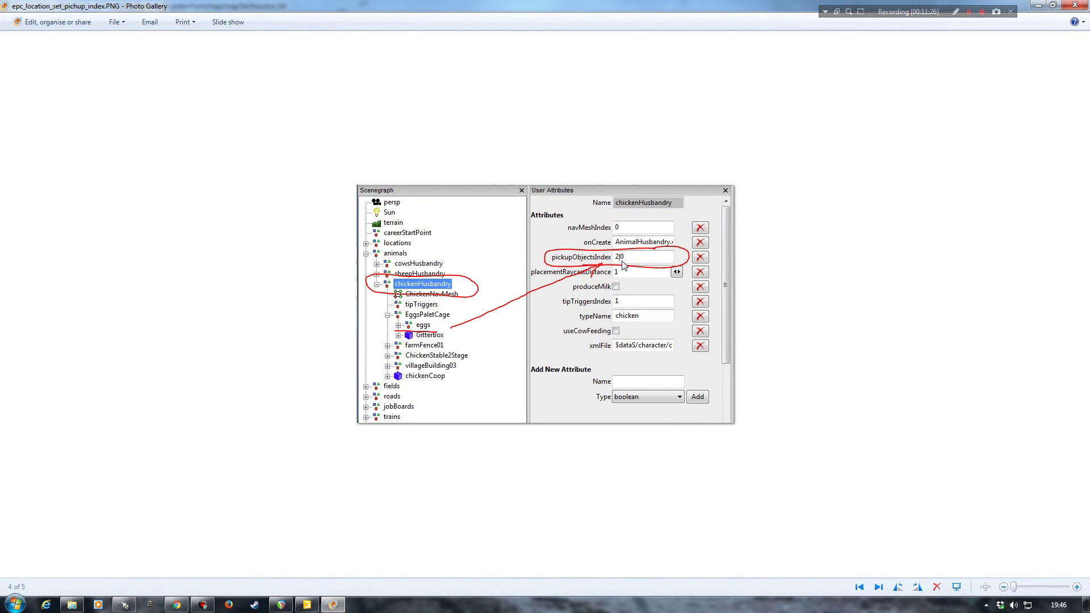
left_click(1038, 7)
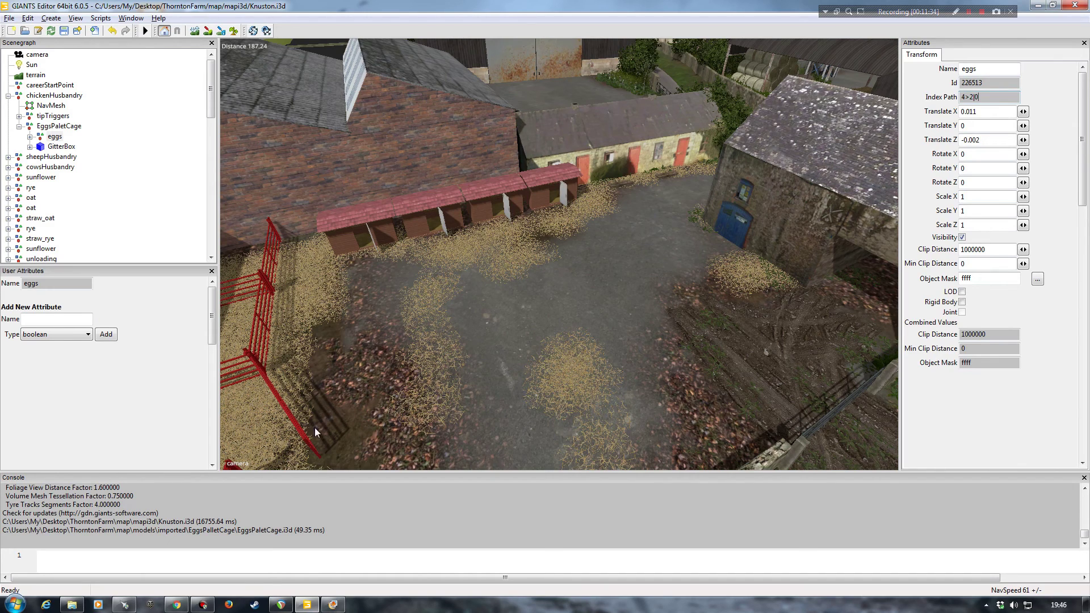
left_click_drag(989, 97, 970, 97)
Check the chickenHusbandry user attributes and the index paths of EggsPaletCage and its eggs group
left_click(55, 97)
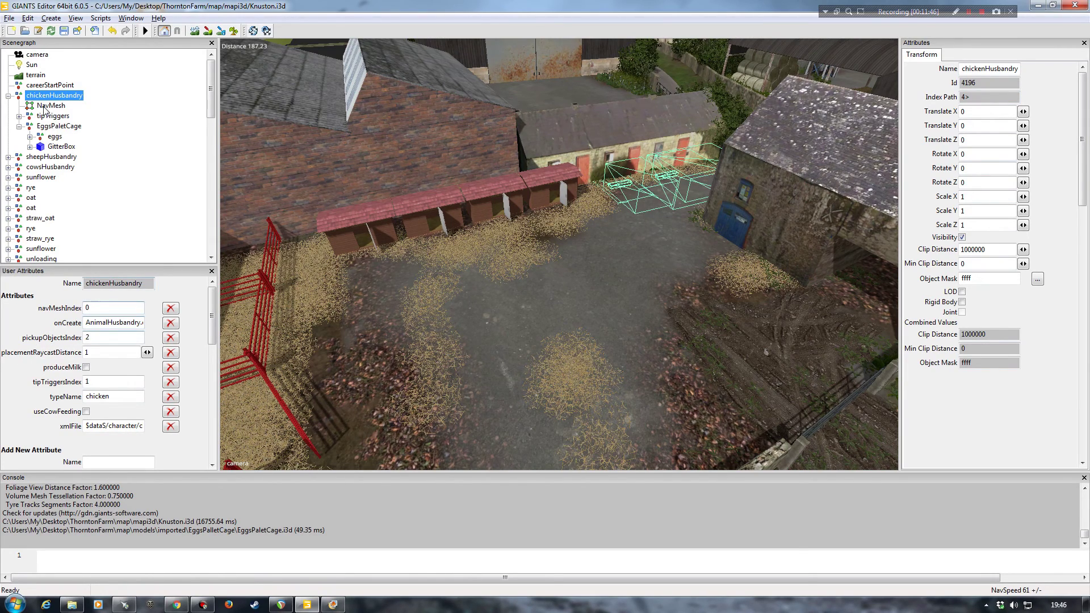
left_click(8, 96)
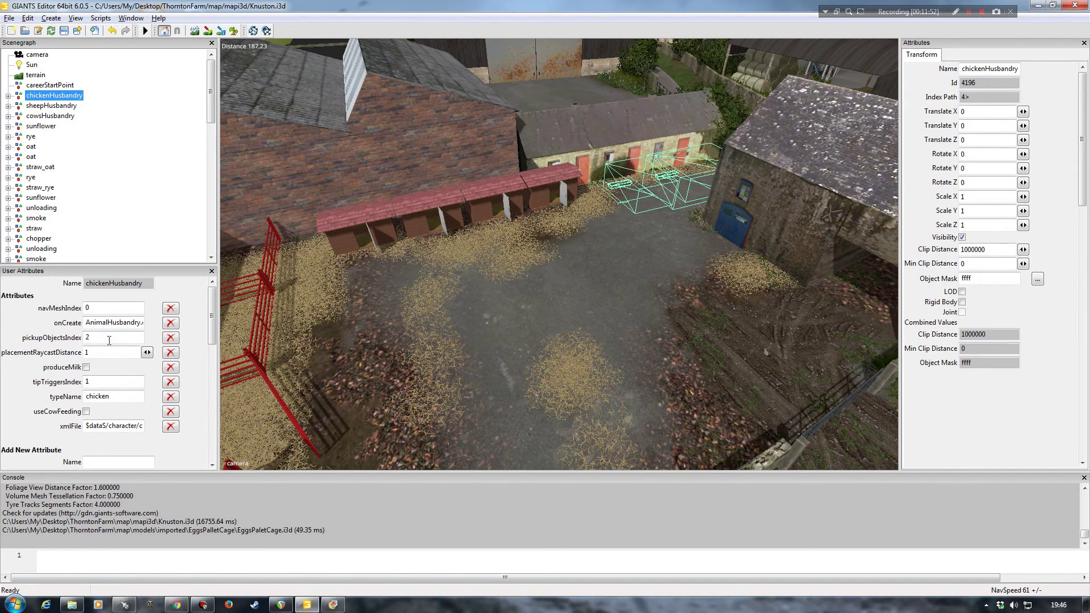
left_click(8, 96)
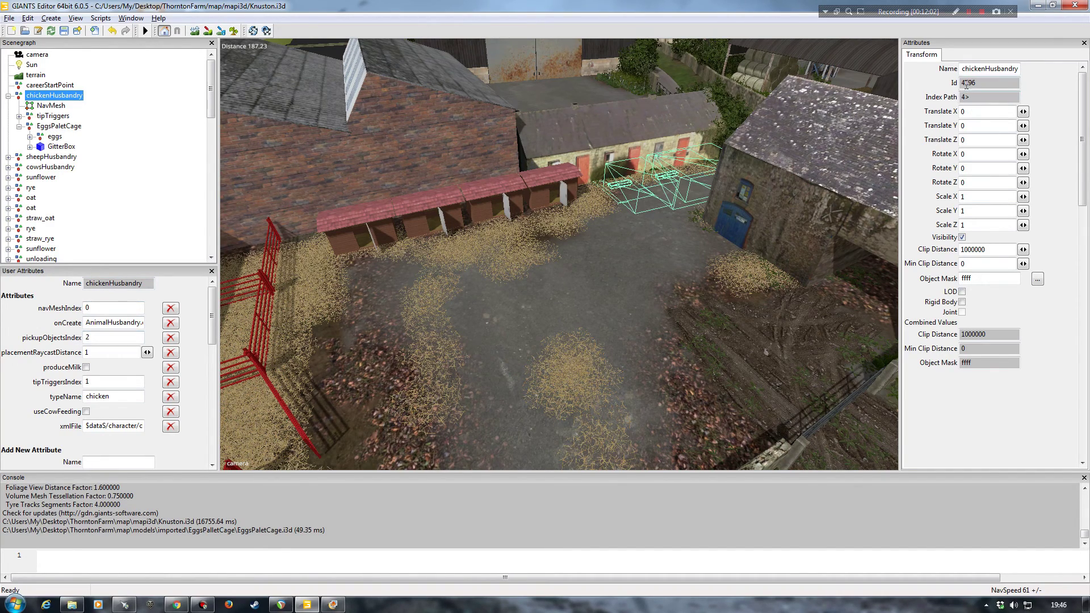
left_click(58, 127)
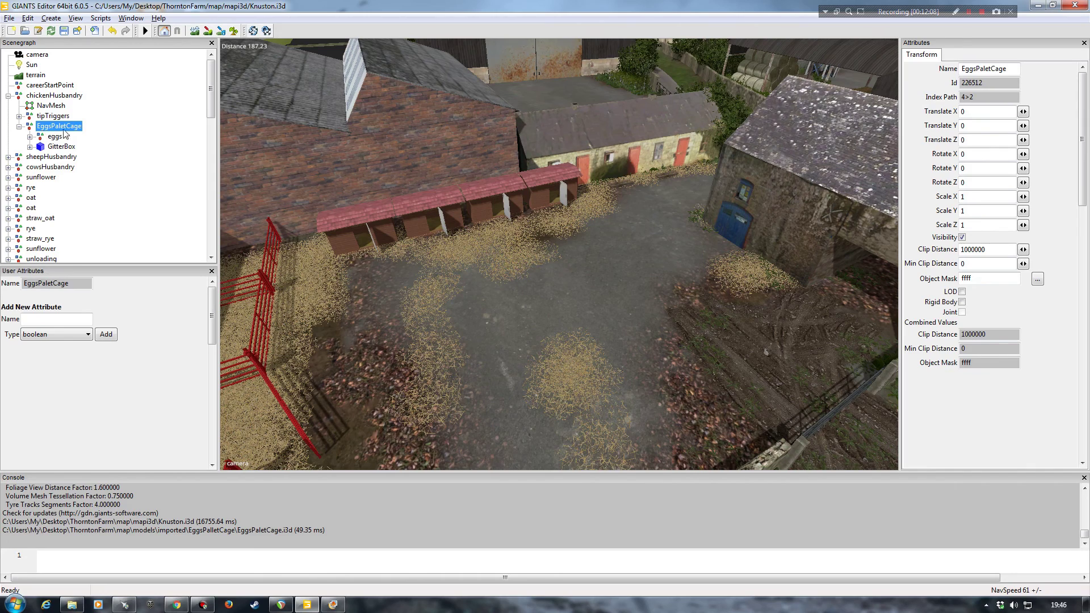
left_click(985, 99)
left_click(985, 101)
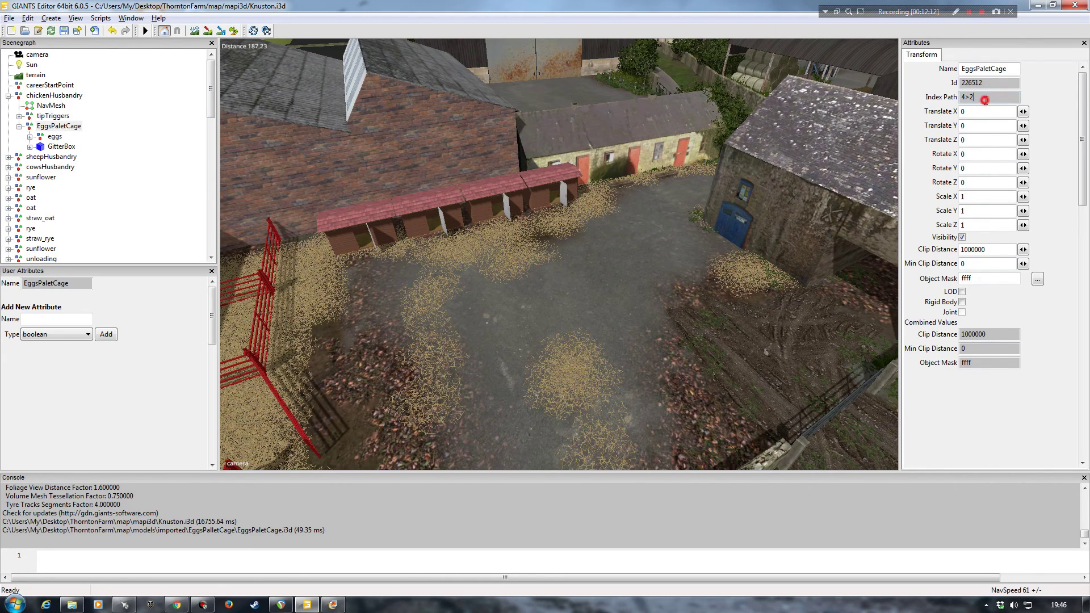
left_click(56, 138)
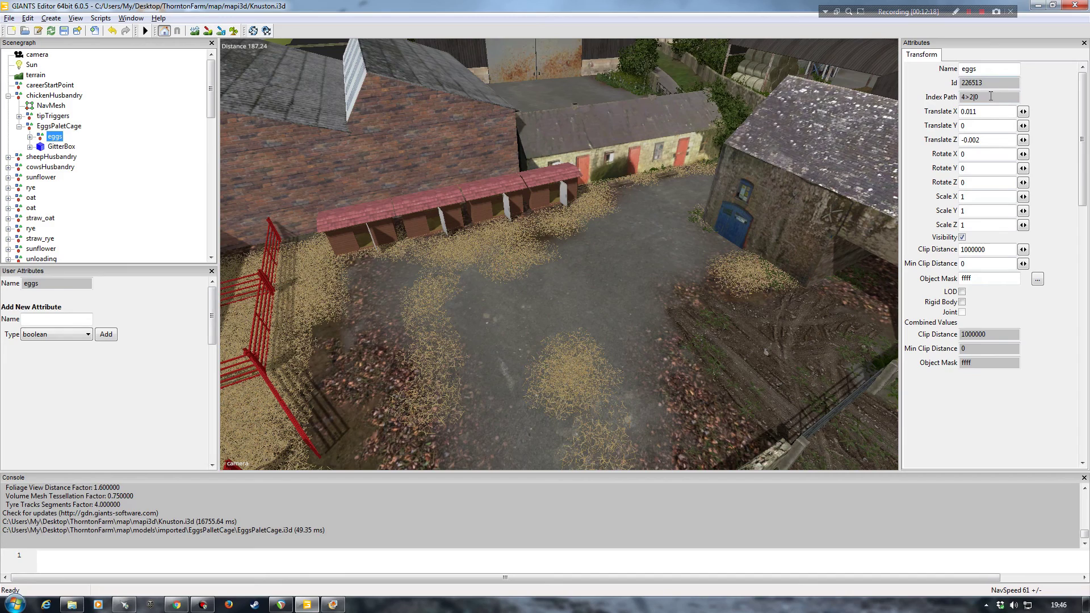
Set the pickupObjectsIndex user attribute of chickenHusbandry to 2|0
left_click(42, 97)
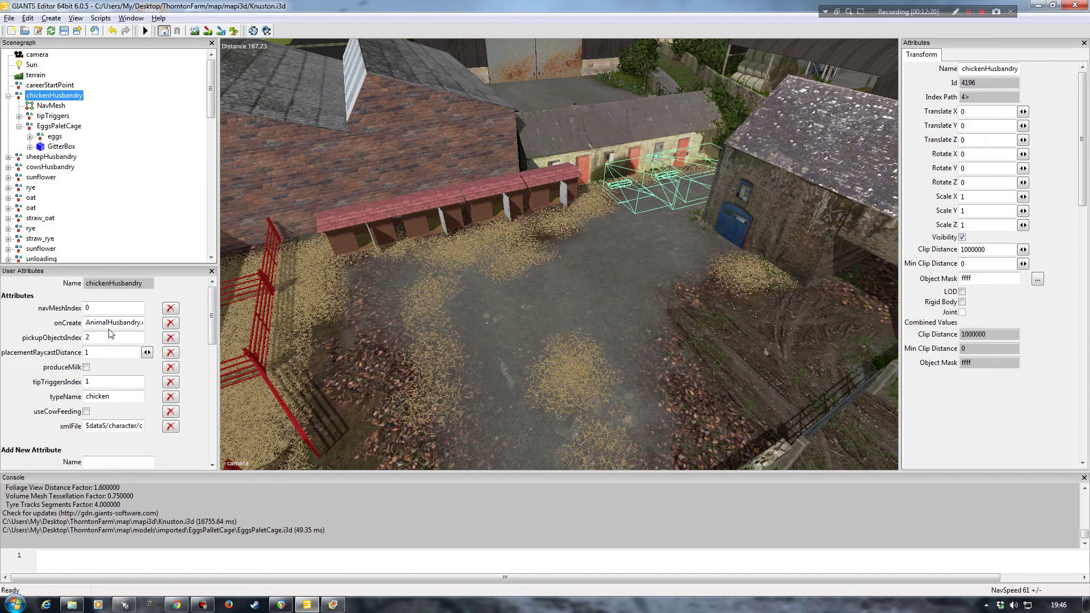
left_click(84, 338)
type("|0")
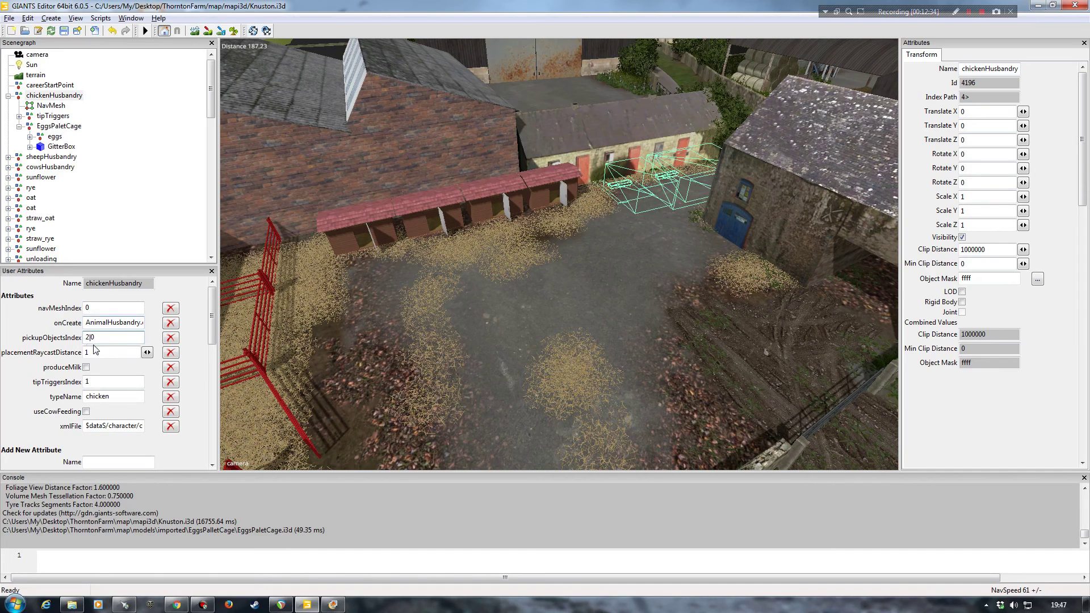
Recheck the index paths of EggsPaletCage and its eggs group against the chickenHusbandry pickupObjectsIndex
left_click(59, 126)
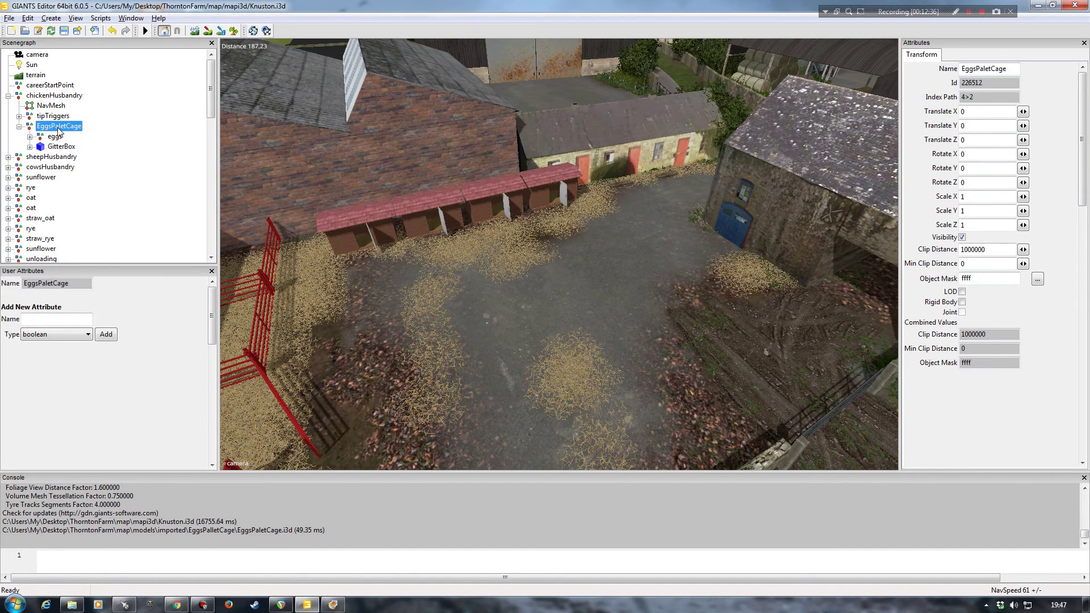
left_click(54, 137)
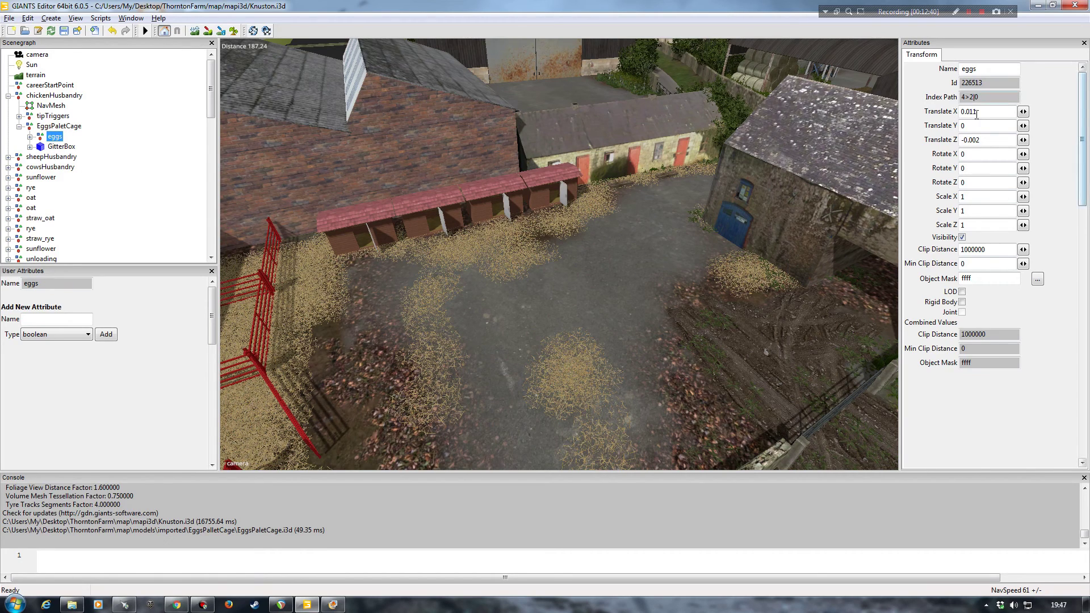
left_click(65, 95)
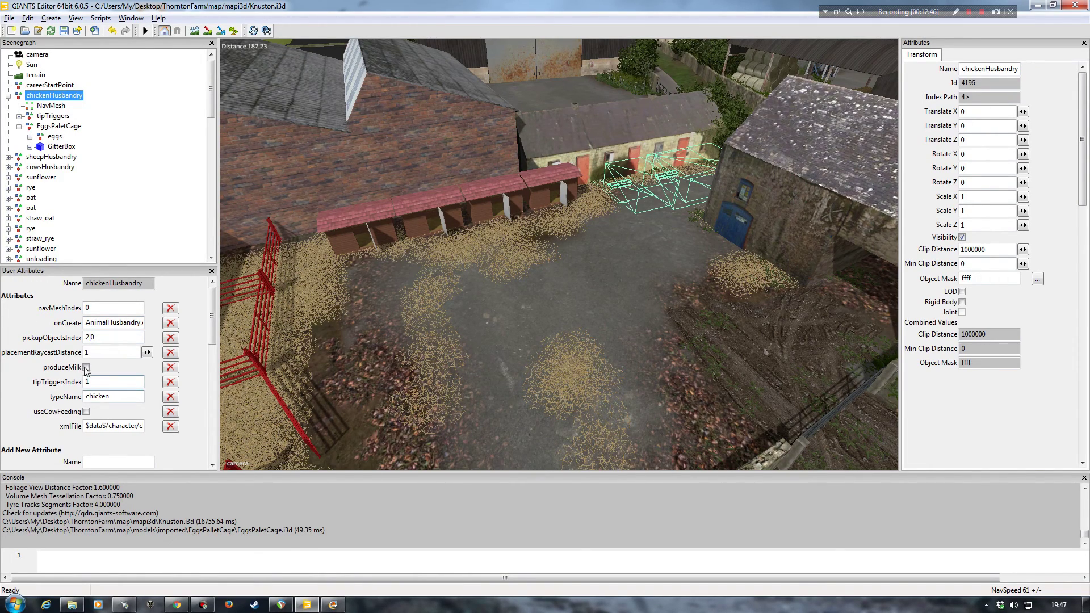
Place EggsPaletCage with Interactive Placement on the straw patch beside the stone barn, at about X -161.5, Y 91.4, Z 11.8
left_click(19, 127)
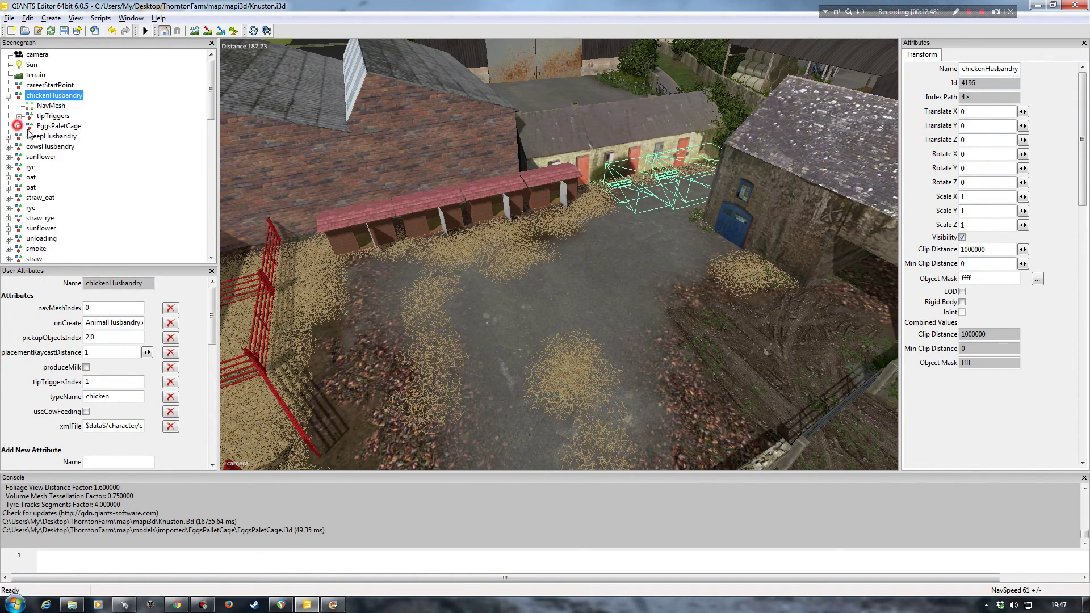
left_click(60, 127)
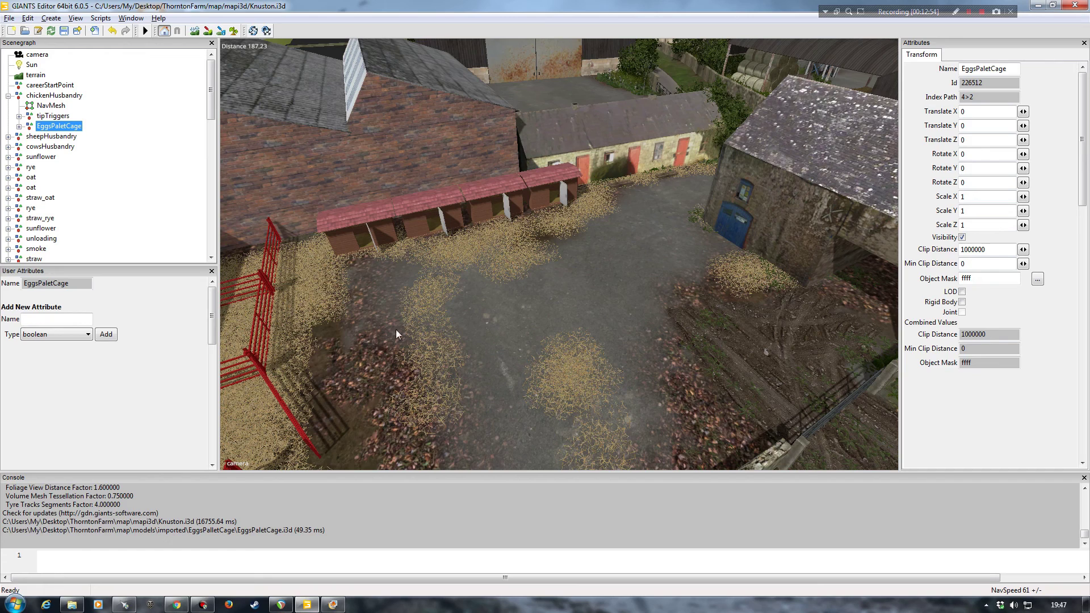
left_click(27, 18)
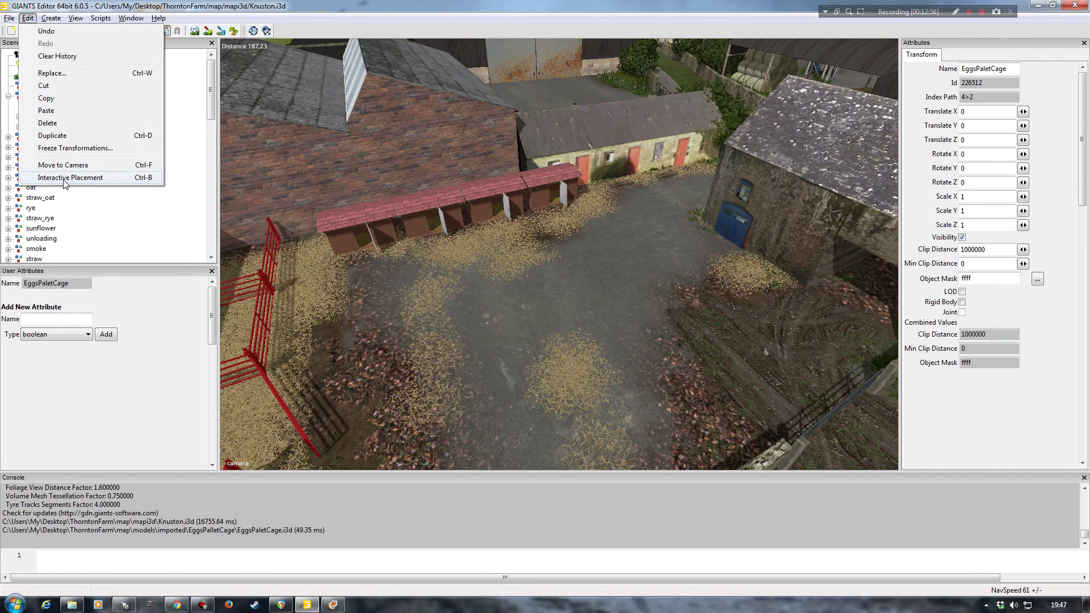
left_click(64, 178)
left_click(741, 295)
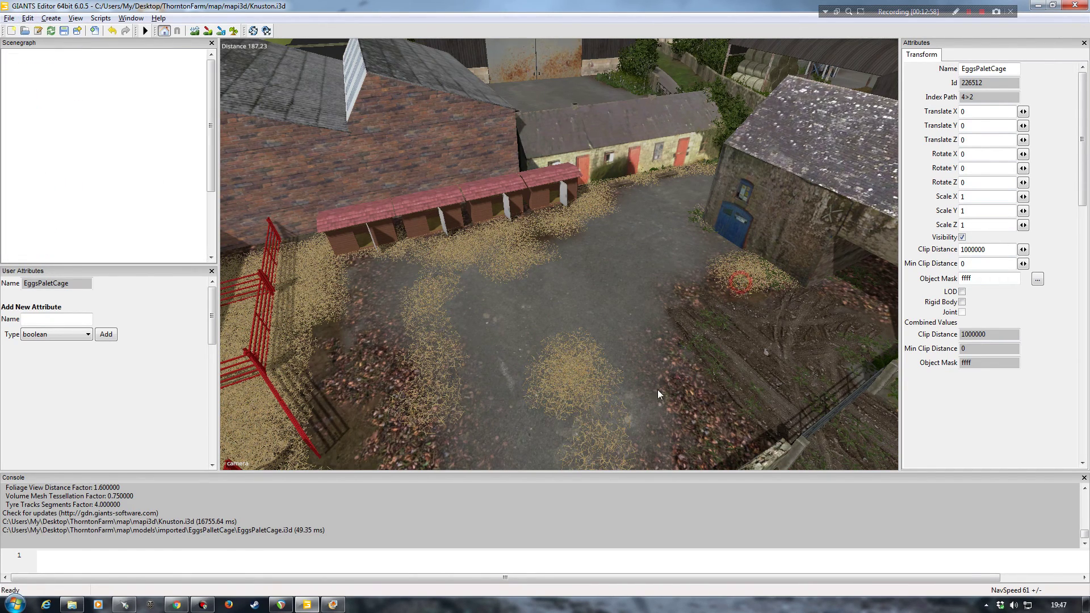
Move EggsPaletCage across the straw closer to the stone barn wall, to about X -162.07, Z 9.56
left_click_drag(459, 298, 454, 322, "alt")
left_click_drag(517, 331, 544, 346, "alt")
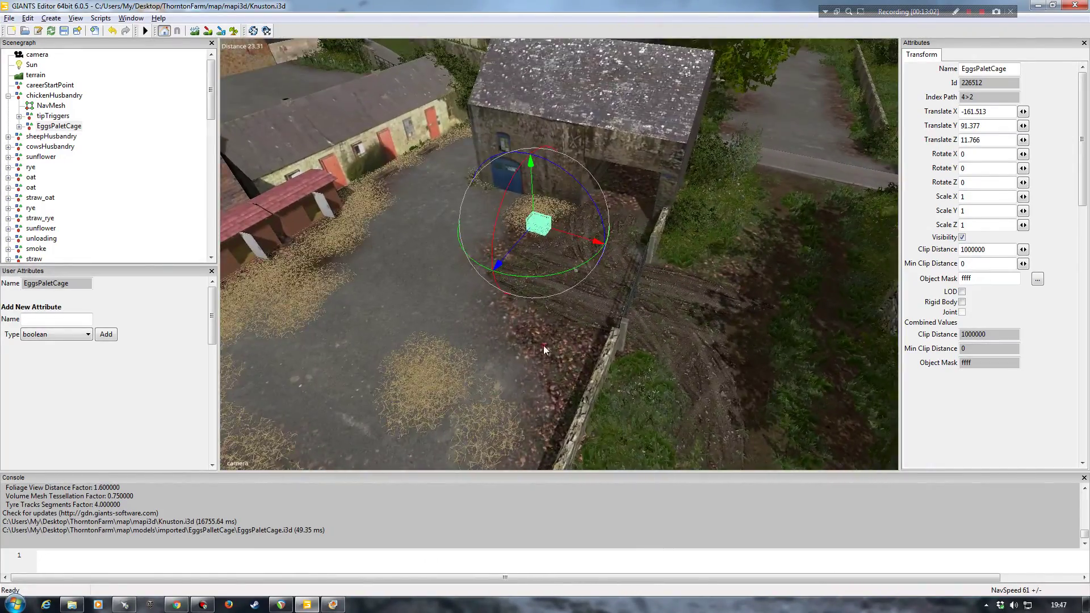
scroll(558, 300, "up", 3)
left_click_drag(557, 300, 520, 300, "alt")
scroll(421, 355, "up", 3)
left_click_drag(571, 261, 537, 358, "alt")
mouse_move(538, 358)
right_mouse_down("alt")
mouse_move(560, 344)
mouse_move(549, 341)
right_mouse_up("alt")
left_click_drag(549, 342, 509, 351, "alt")
left_click_drag(513, 267, 557, 273)
Nudge EggsPaletCage further towards the stone barn wall, to about X -162.2, Z 9.19
right_click_drag(557, 306, 607, 300, "alt")
left_click_drag(607, 300, 612, 288, "alt")
mouse_move(602, 302)
right_mouse_down("alt")
mouse_move(611, 290)
mouse_move(590, 319)
right_mouse_up("alt")
scroll(588, 313, "up", 4)
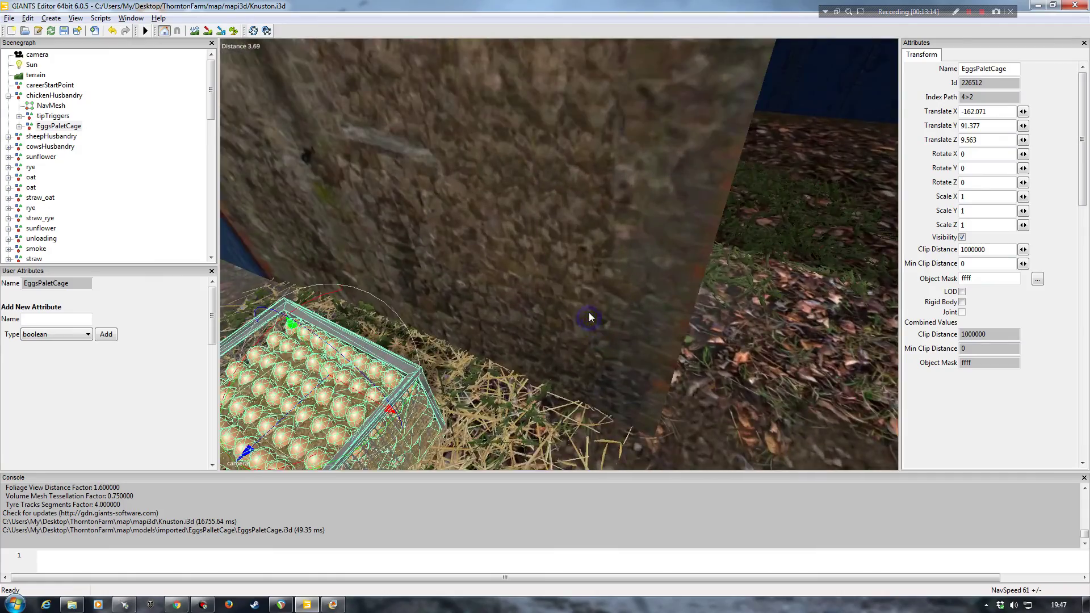
left_click_drag(589, 312, 513, 355, "alt")
scroll(513, 355, "down", 1)
left_click_drag(431, 262, 500, 295)
Deselect EggsPaletCage and examine how the cage sits on the straw against the barn wall
right_click_drag(500, 296, 553, 305, "alt")
left_click_drag(554, 307, 587, 287, "alt")
scroll(514, 320, "up", 7)
scroll(571, 262, "up", 3)
scroll(584, 378, "down", 5)
left_click_drag(584, 378, 540, 393, "alt")
scroll(541, 393, "up", 7)
scroll(533, 396, "down", 6)
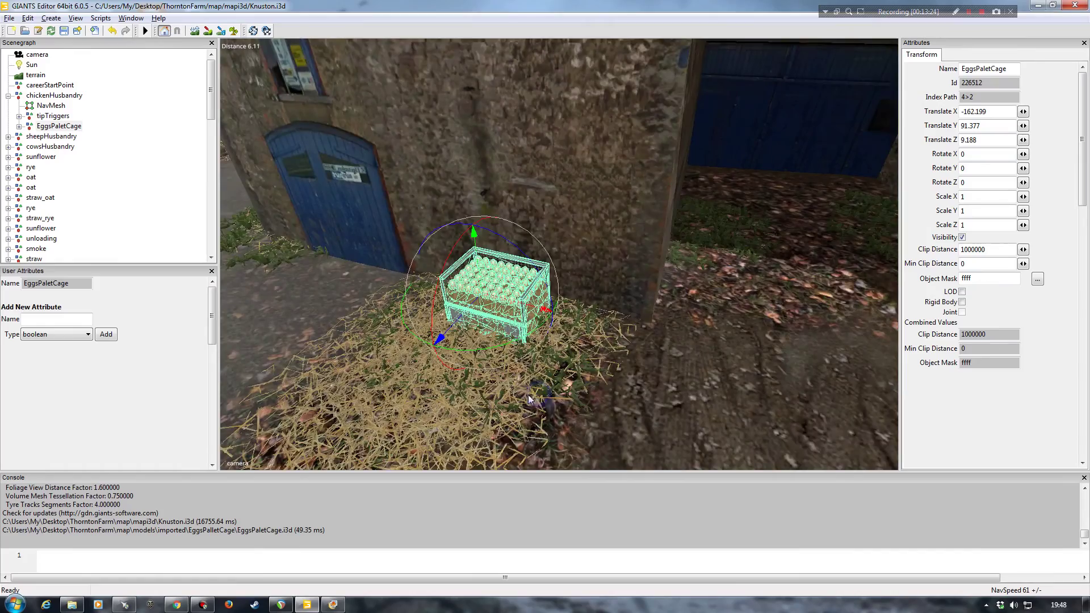
left_click(173, 193)
left_click_drag(539, 326, 596, 328, "alt")
scroll(517, 347, "up", 5)
scroll(578, 296, "down", 6)
scroll(533, 319, "up", 2)
scroll(558, 329, "up", 3)
scroll(517, 338, "down", 5)
scroll(540, 327, "down", 4)
scroll(540, 327, "up", 3)
scroll(516, 348, "up", 3)
scroll(557, 336, "up", 3)
scroll(577, 333, "down", 3)
scroll(577, 332, "down", 1)
scroll(542, 323, "up", 2)
scroll(544, 325, "up", 2)
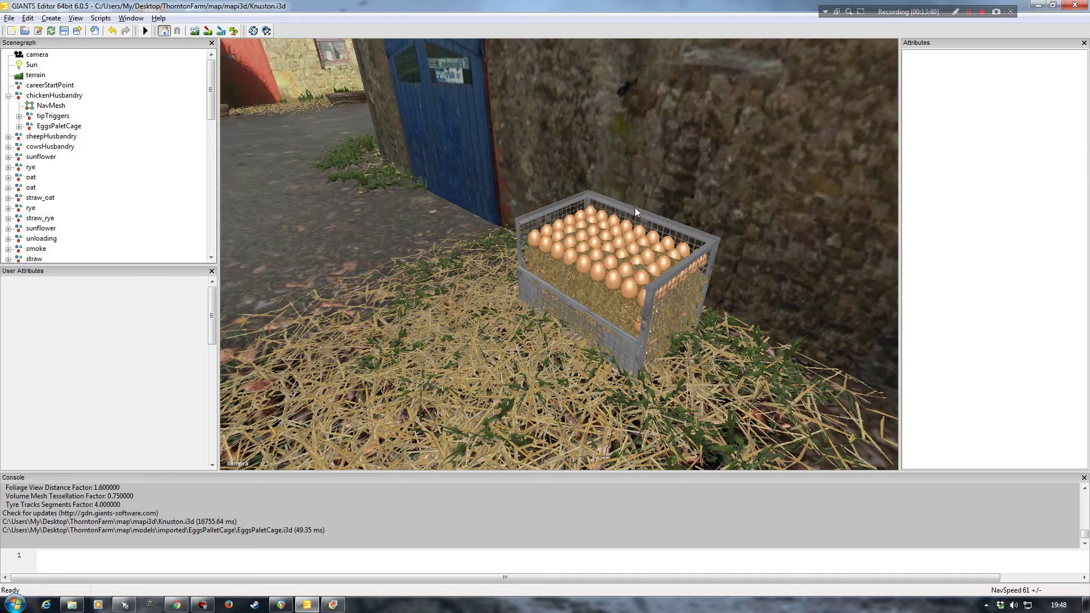
left_click_drag(579, 335, 515, 350, "alt")
scroll(545, 336, "down", 5)
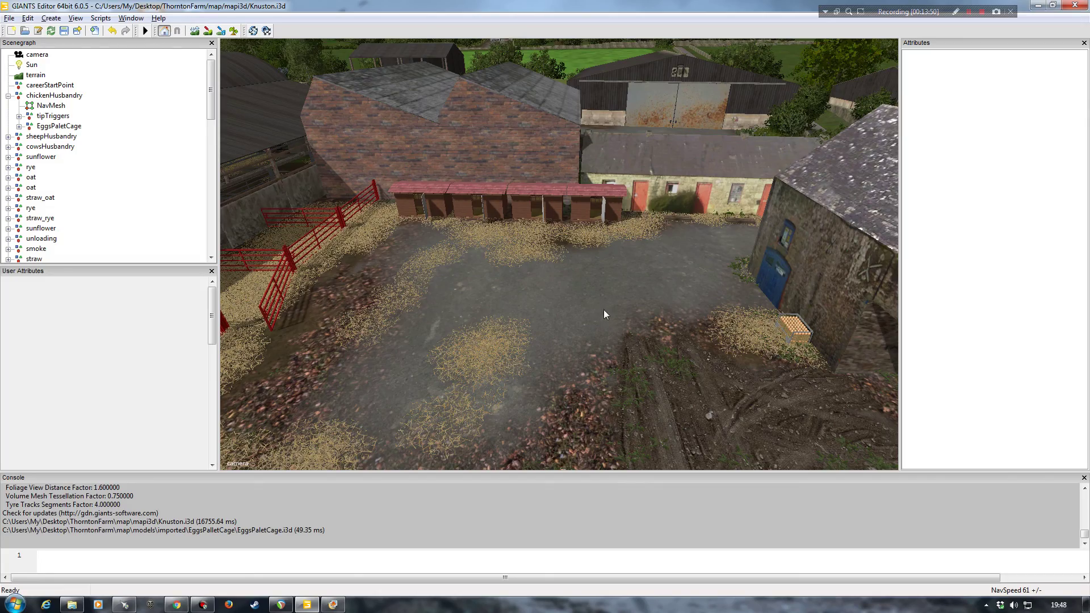
Examine the placed egg cage close up and its location within the whole chicken yard
left_click_drag(604, 309, 618, 335, "alt")
right_click_drag(619, 336, 628, 321, "alt")
mouse_move(628, 321)
left_mouse_down("alt")
mouse_move(663, 322)
mouse_move(631, 305)
left_mouse_up("alt")
right_click_drag(631, 305, 634, 297, "alt")
left_click_drag(633, 297, 619, 315, "alt")
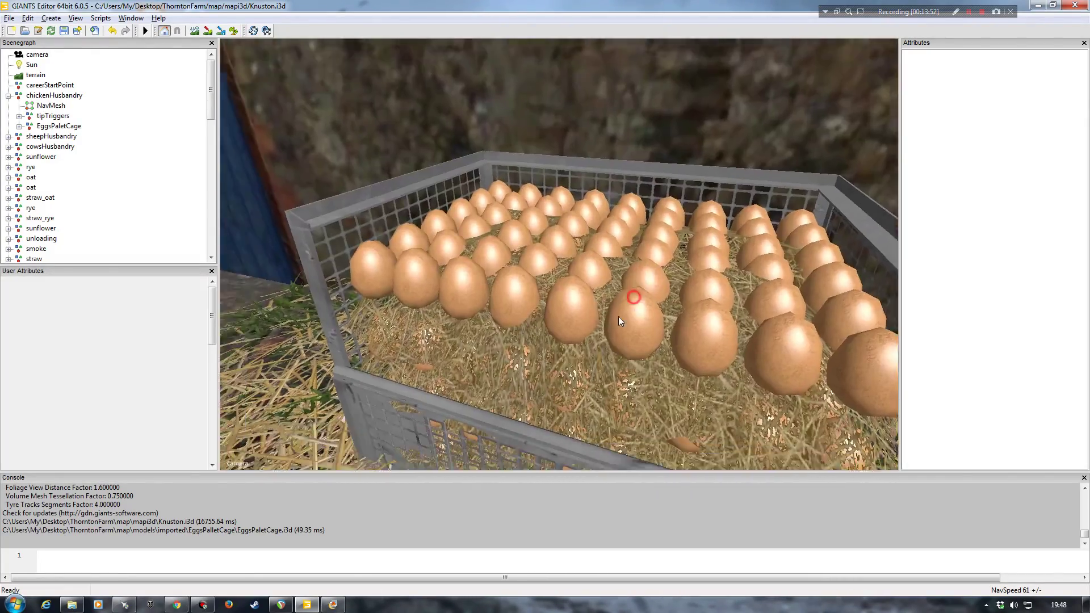
right_click_drag(577, 335, 550, 332, "alt")
left_click_drag(545, 333, 521, 348, "alt")
right_click_drag(479, 345, 438, 346, "alt")
left_click_drag(437, 345, 419, 336, "alt")
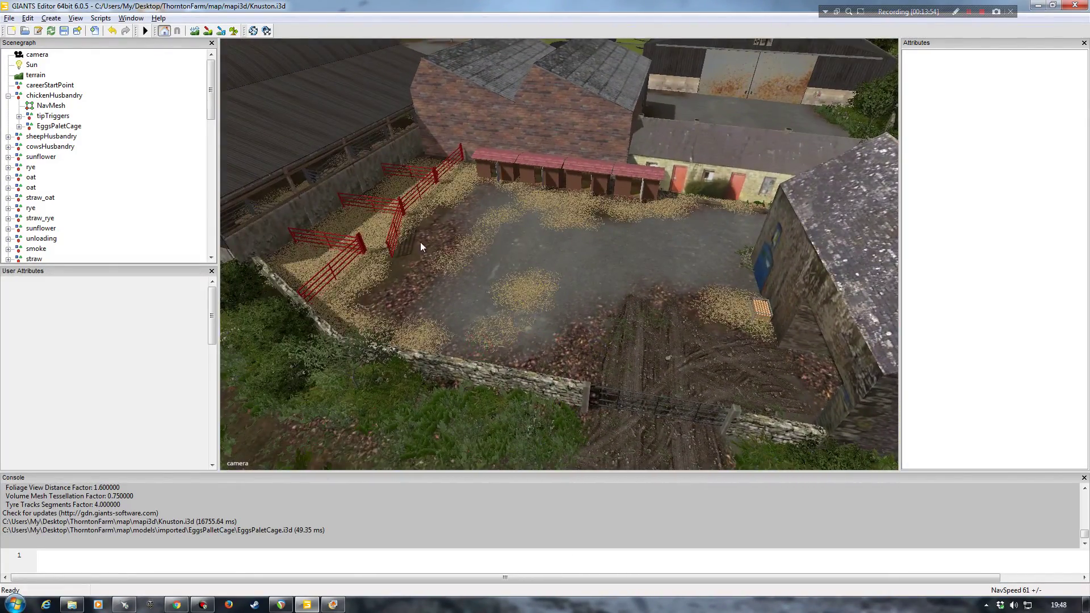
right_click_drag(521, 337, 548, 329, "alt")
left_click_drag(549, 328, 576, 326, "alt")
right_click_drag(576, 326, 640, 319, "alt")
mouse_move(641, 319)
left_mouse_down("alt")
mouse_move(587, 321)
mouse_move(641, 334)
left_mouse_up("alt")
right_click_drag(641, 334, 616, 347, "alt")
mouse_move(616, 344)
left_mouse_down("alt")
mouse_move(702, 339)
mouse_move(622, 347)
left_mouse_up("alt")
right_click_drag(621, 347, 591, 348, "alt")
left_click_drag(591, 348, 621, 351, "alt")
mouse_move(620, 351)
right_mouse_down("alt")
mouse_move(609, 353)
mouse_move(617, 332)
right_mouse_up("alt")
left_click_drag(616, 333, 556, 341, "alt")
right_click_drag(556, 341, 488, 321, "alt")
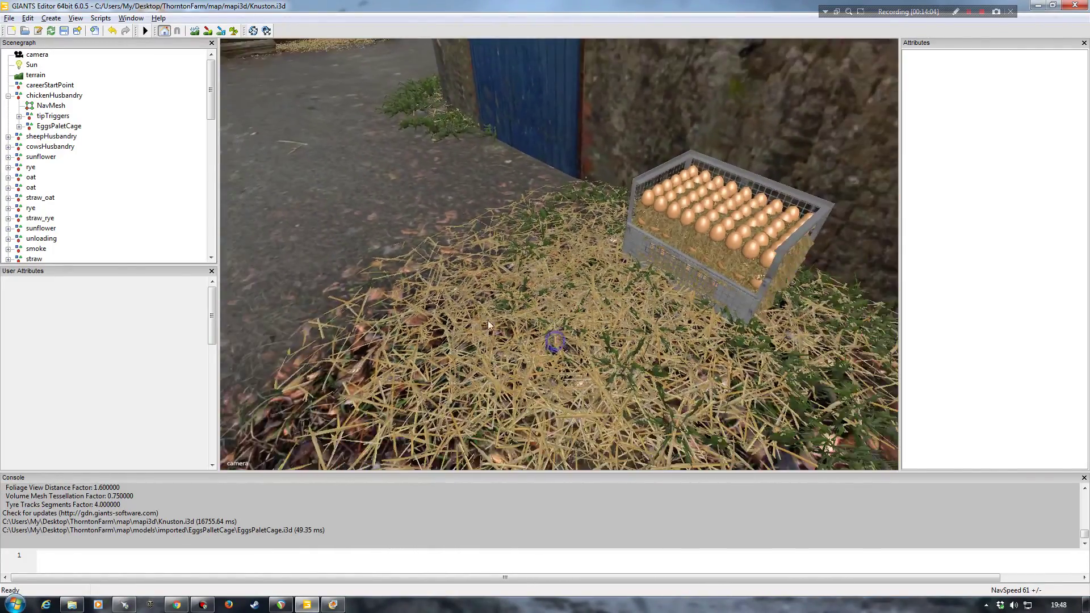
left_click_drag(489, 320, 555, 339, "alt")
right_click_drag(554, 339, 526, 321, "alt")
left_click_drag(526, 322, 489, 317, "alt")
right_click_drag(489, 317, 563, 312, "alt")
left_click_drag(563, 312, 651, 307, "alt")
right_click_drag(651, 307, 644, 322, "alt")
left_click_drag(644, 322, 654, 332, "alt")
right_click_drag(655, 331, 656, 326, "alt")
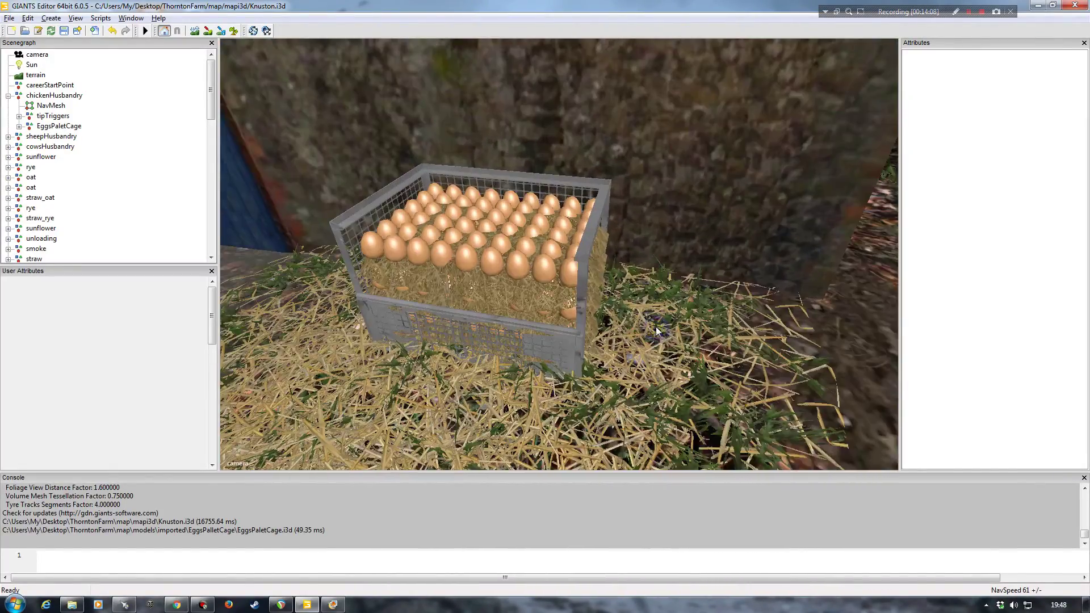
left_click_drag(656, 326, 561, 335, "alt")
right_click_drag(561, 335, 560, 343, "alt")
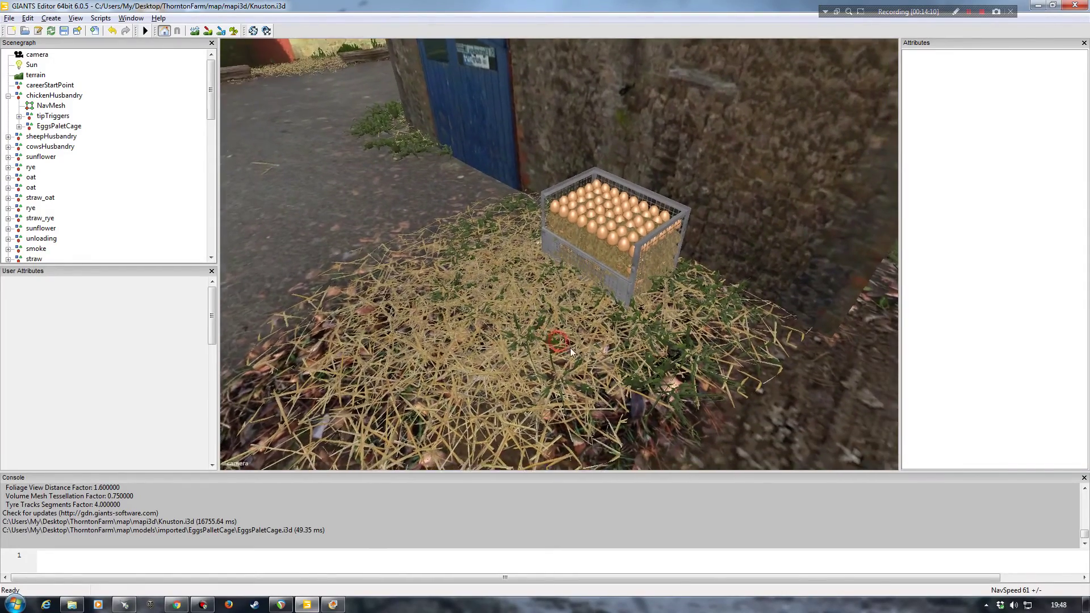
Collapse the chickenHusbandry group and examine the placed egg cage against the barn wall from several angles
left_click_drag(560, 343, 567, 346, "alt")
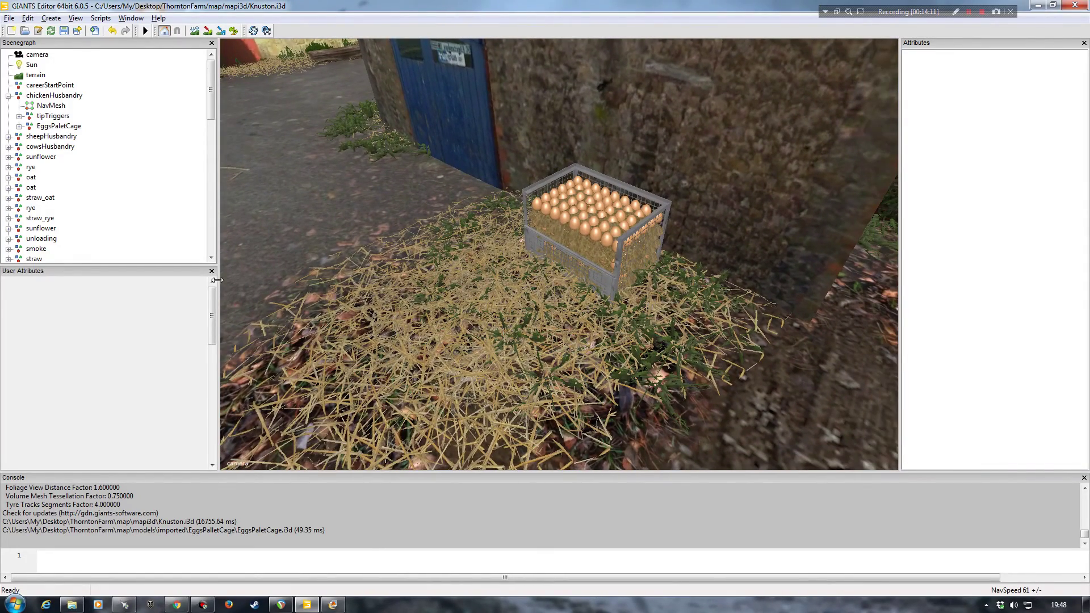
left_click(8, 96)
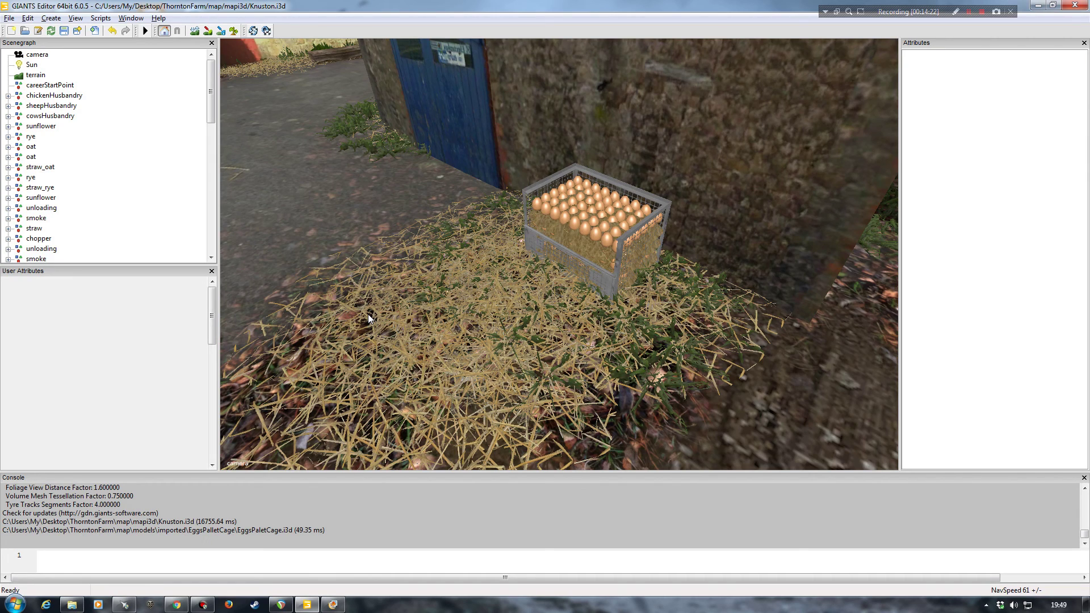
right_click_drag(512, 292, 555, 271)
right_click_drag(507, 122, 519, 295)
left_click_drag(519, 295, 531, 292, "alt")
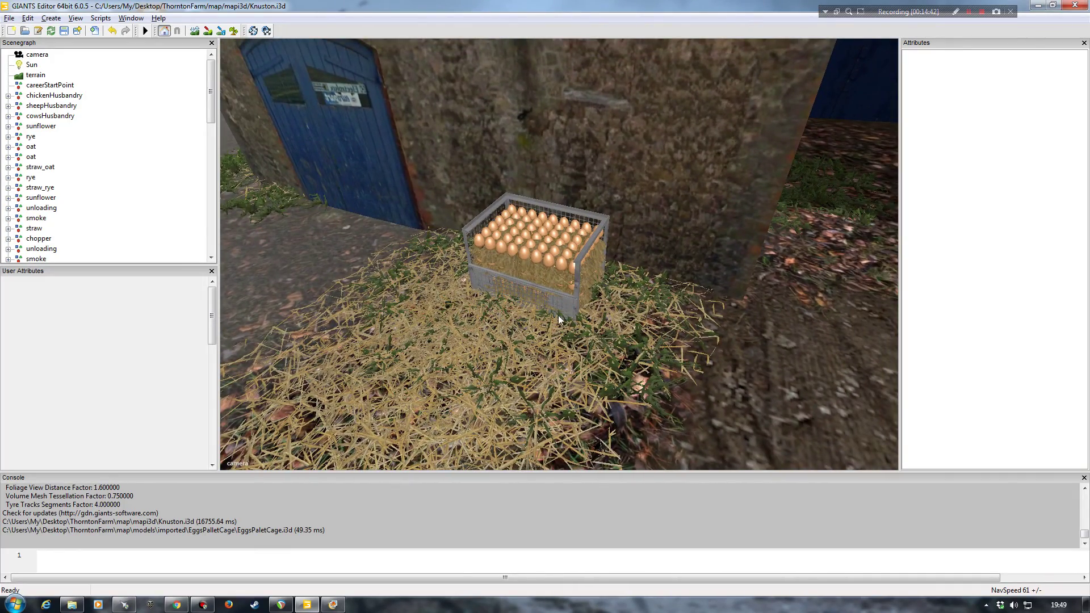
scroll(559, 316, "down", 3)
left_click_drag(484, 290, 510, 311, "alt")
scroll(520, 308, "down", 4)
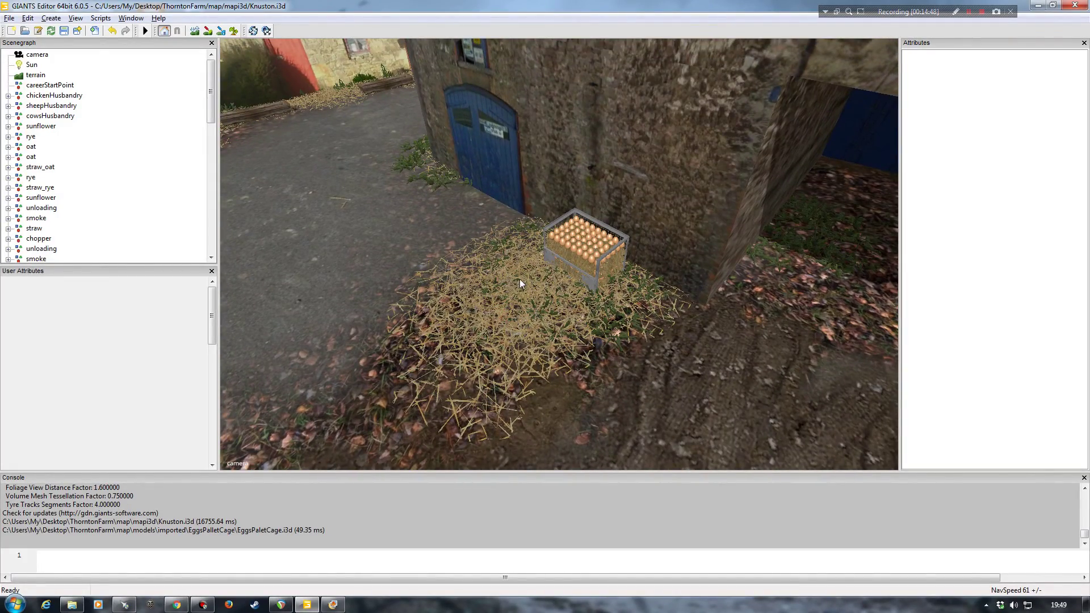
left_click_drag(588, 314, 427, 307, "alt")
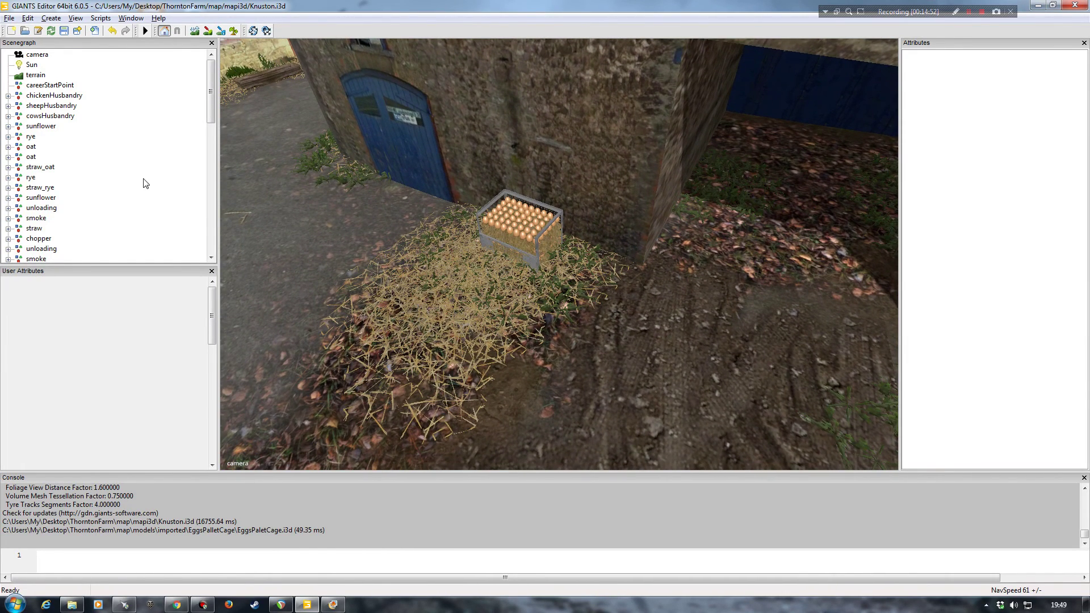
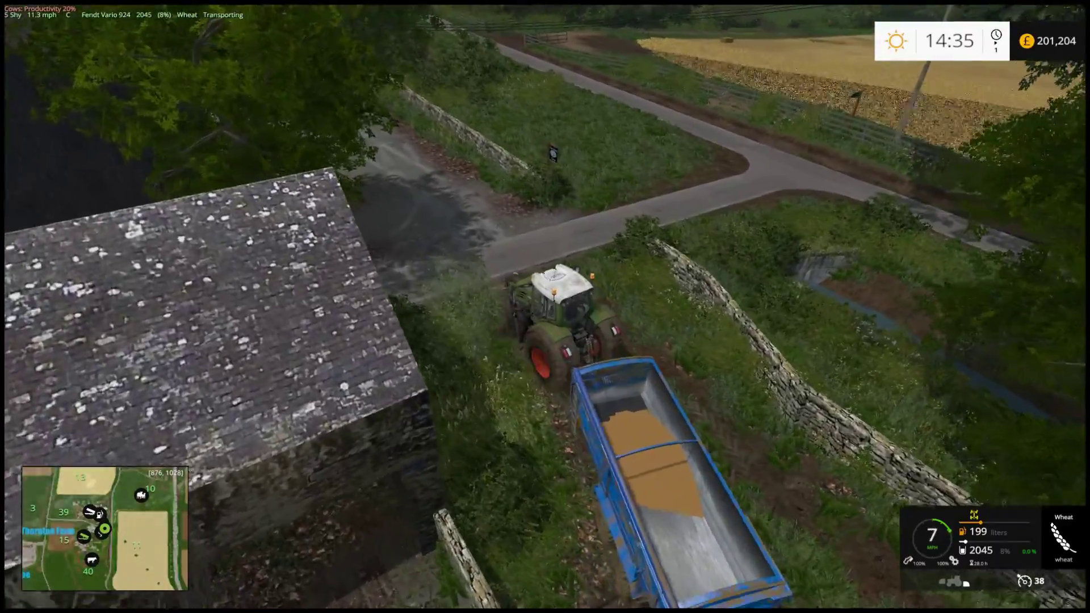
In the game, leave the tractor and walk to the chicken sheds in the farmyard
key("e")
key("w")
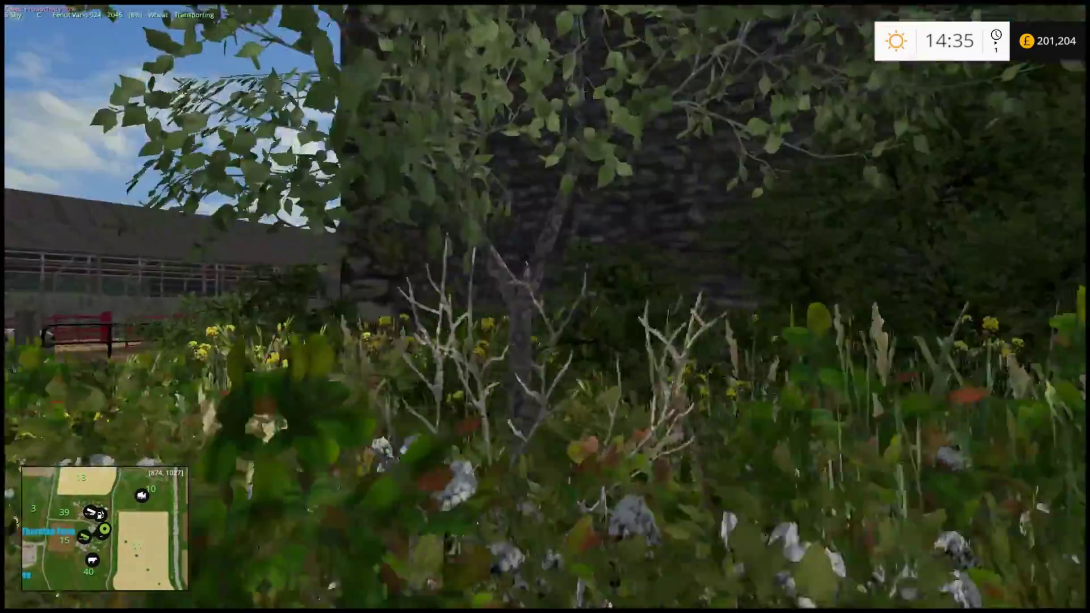
key("w")
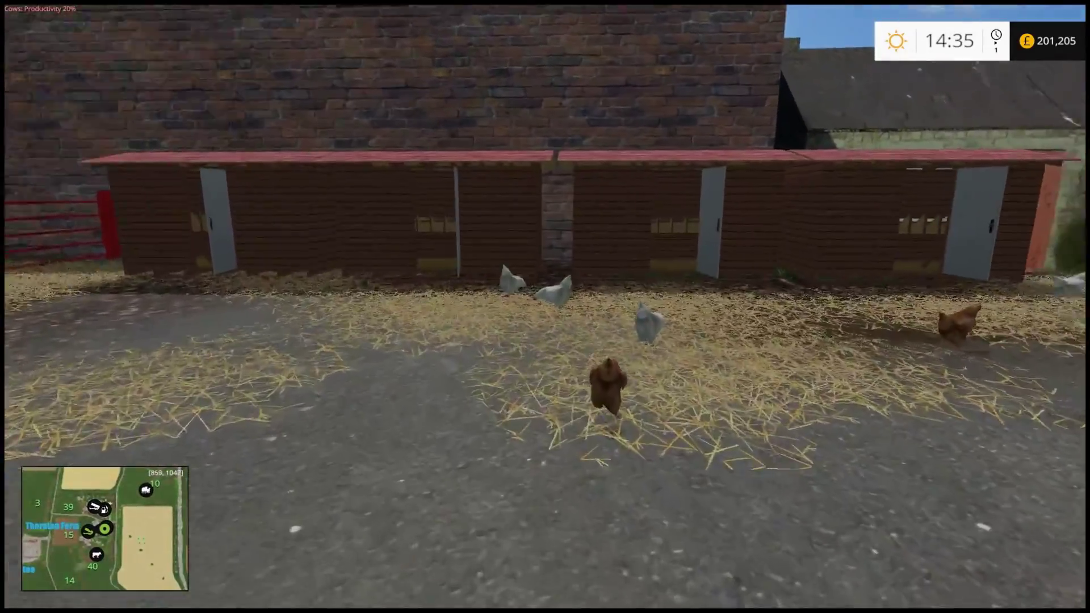
Check the chickens' productivity, feed and egg figures on the Animals overview page, and return to the farmyard
key("Escape")
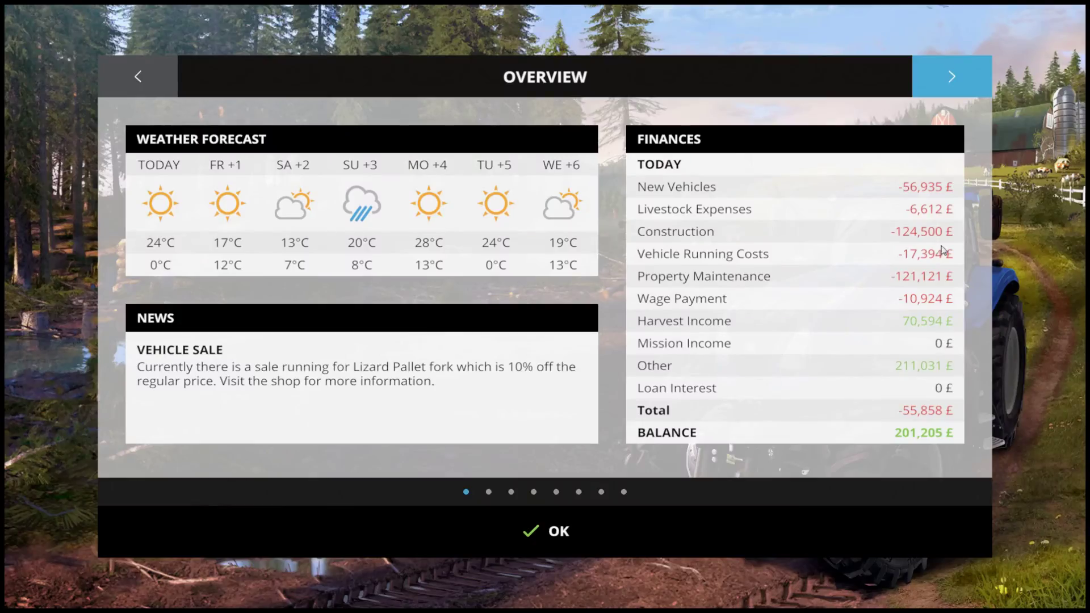
left_click(943, 78)
left_click(942, 78)
left_click(943, 77)
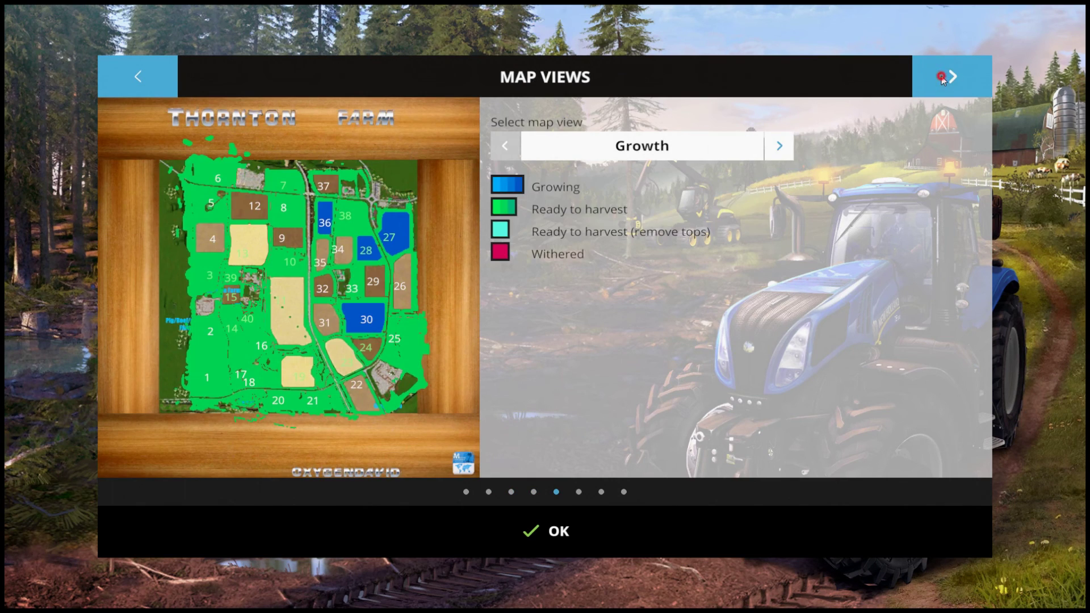
left_click(943, 78)
left_click(942, 77)
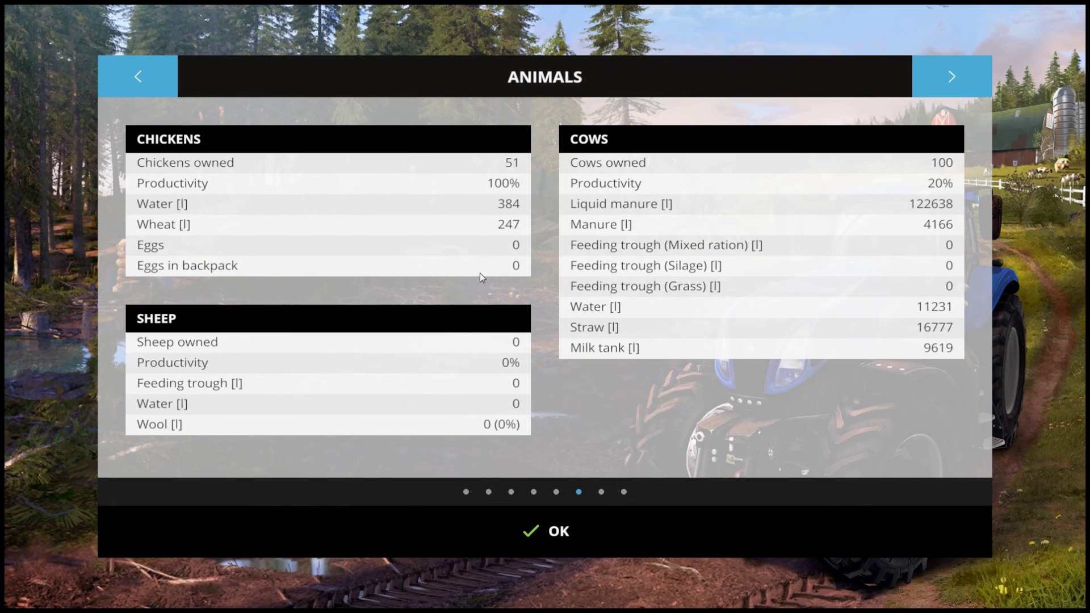
left_click(521, 525)
Walk to the egg cage beside the blue barn door and inspect it close up and from several sides
key("w")
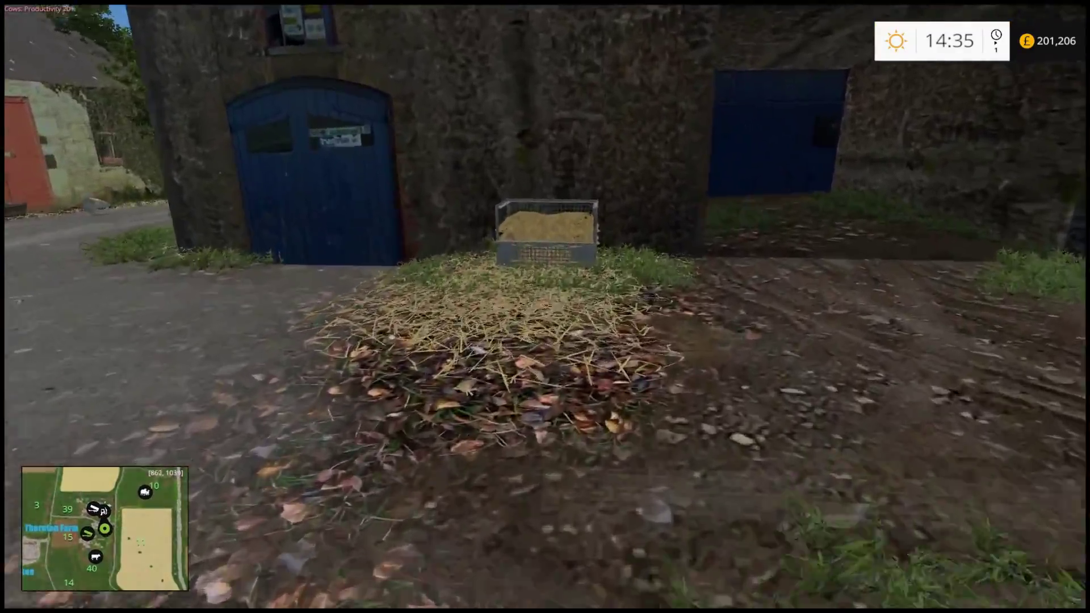
key("w")
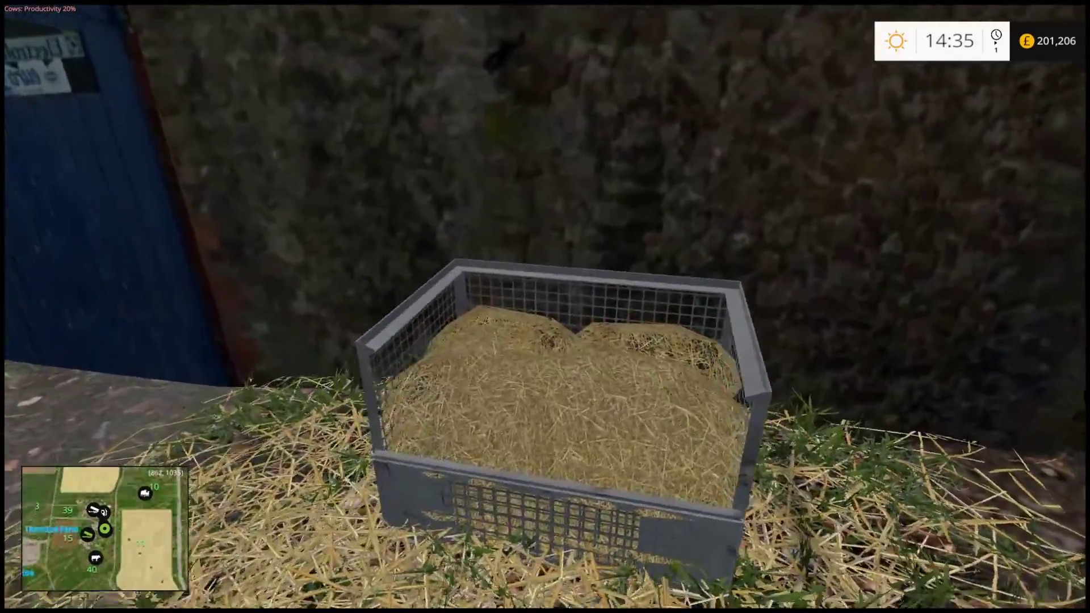
key("s")
key("w")
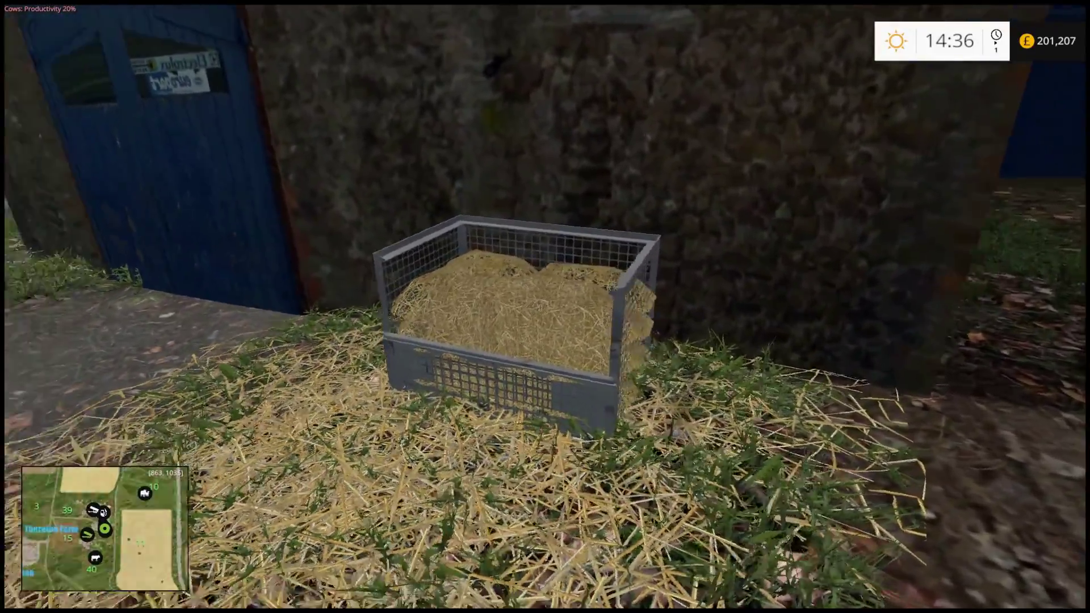
key("s")
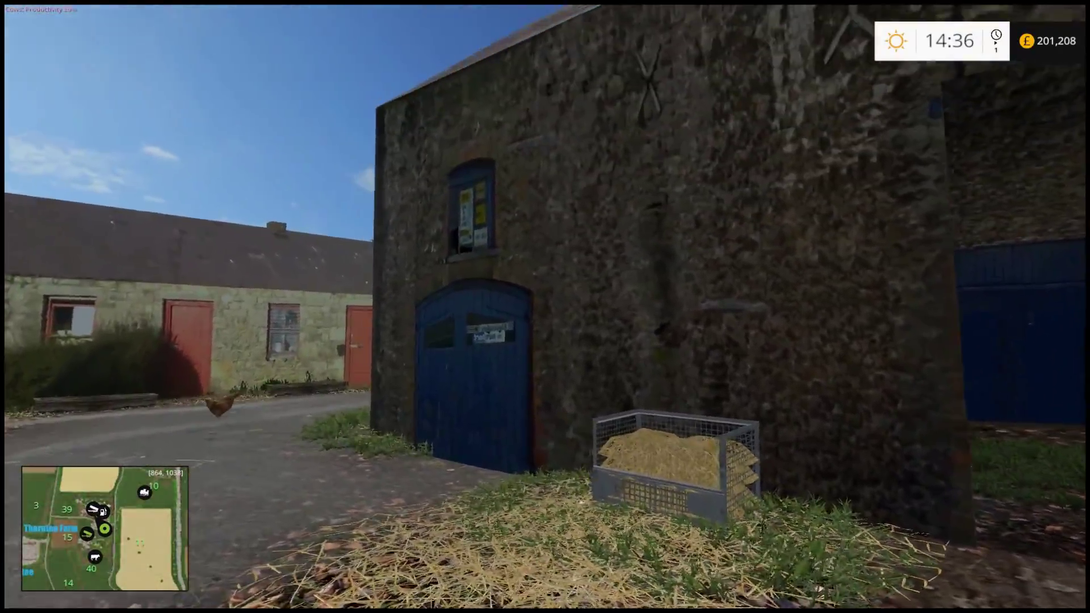
key("w")
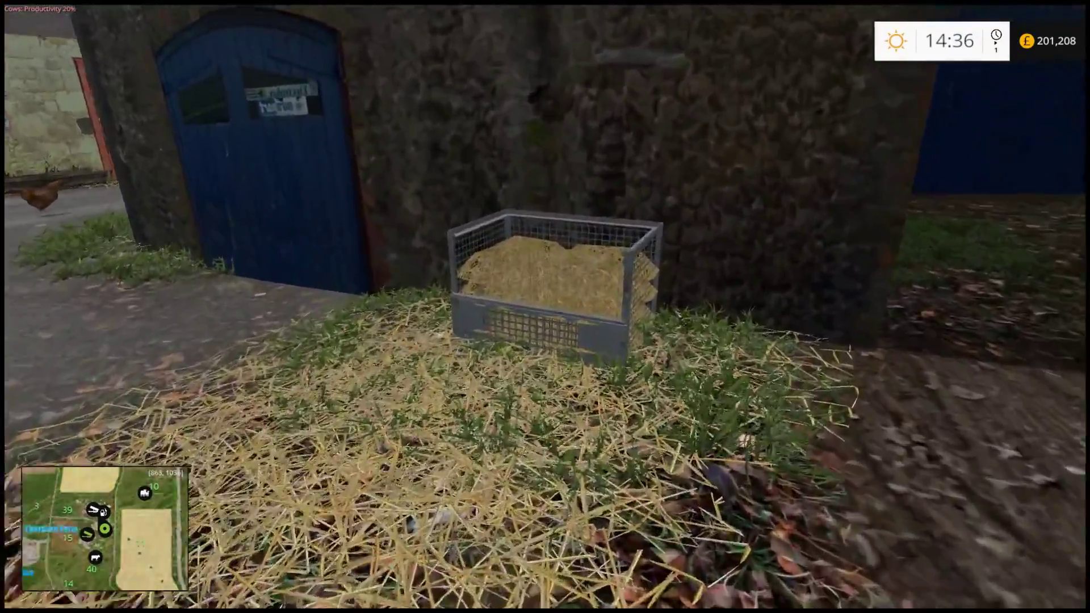
key("w")
key("w")
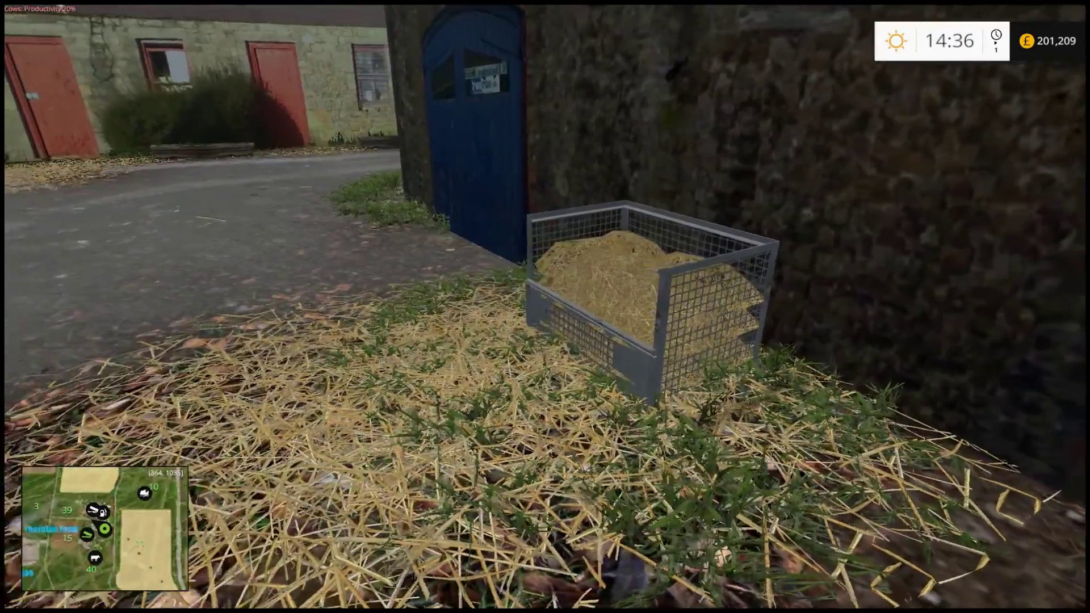
Look over the chickens in the yard and return to the egg cage at the barn wall
key("w")
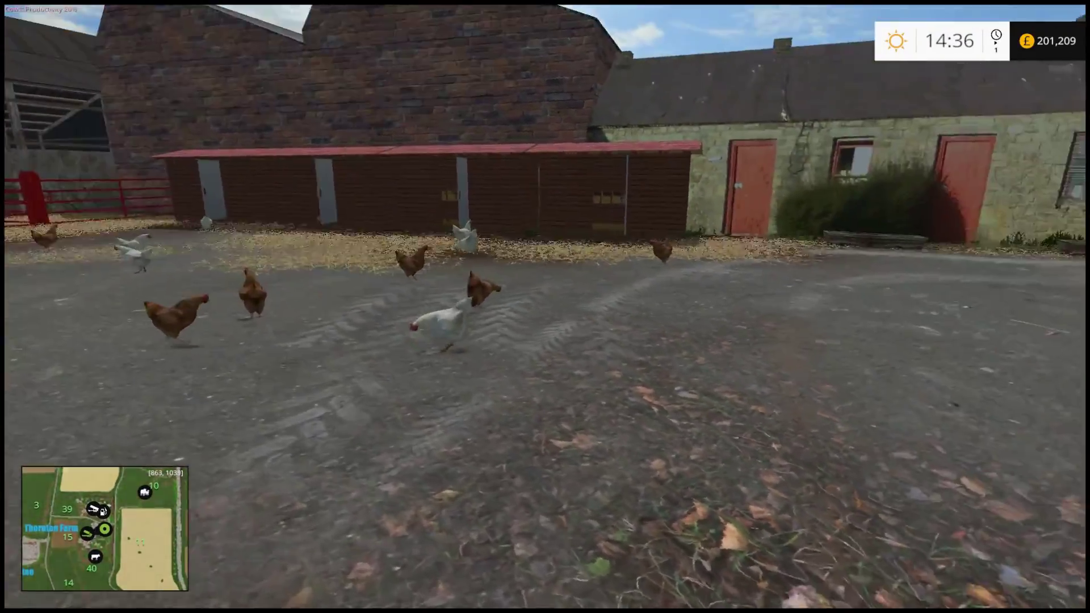
key("w")
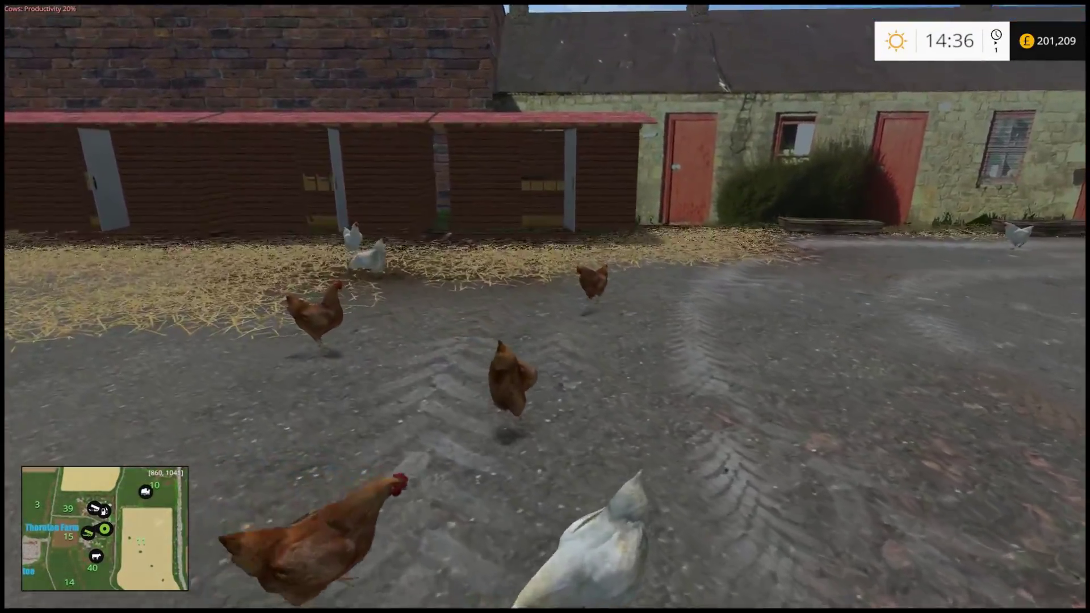
key("w")
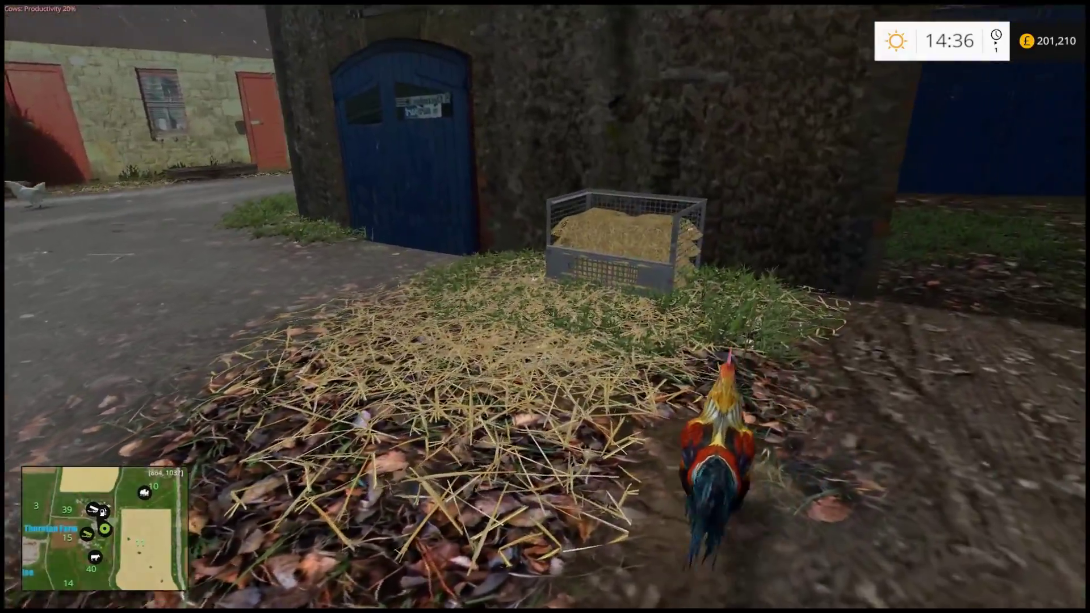
key("w")
key("s")
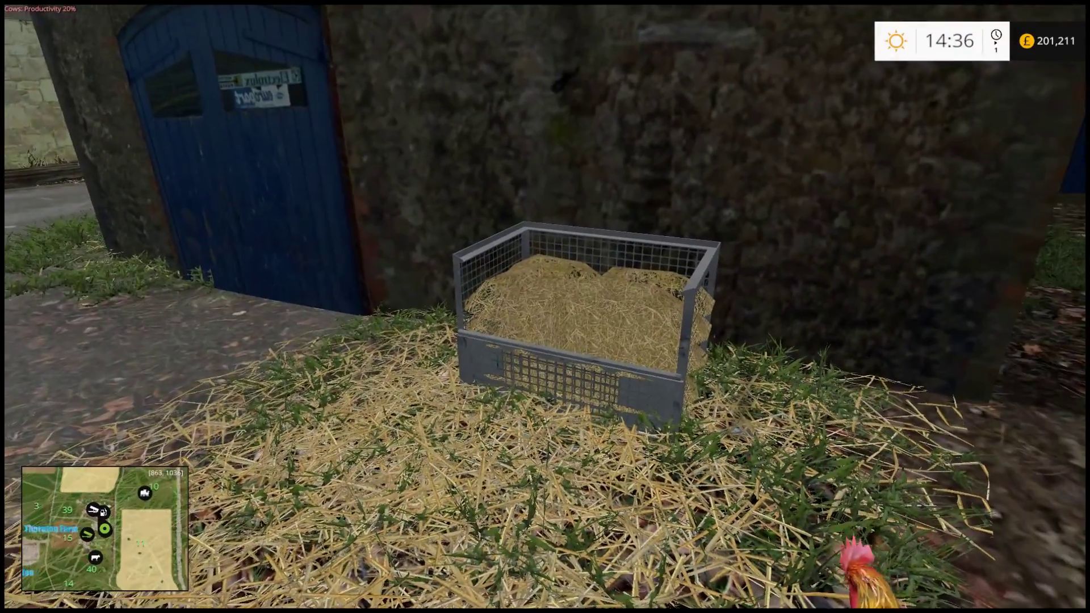
Speed up game time to 12000 until eggs collect in the cage, and restore the time scale to 1
key("c")
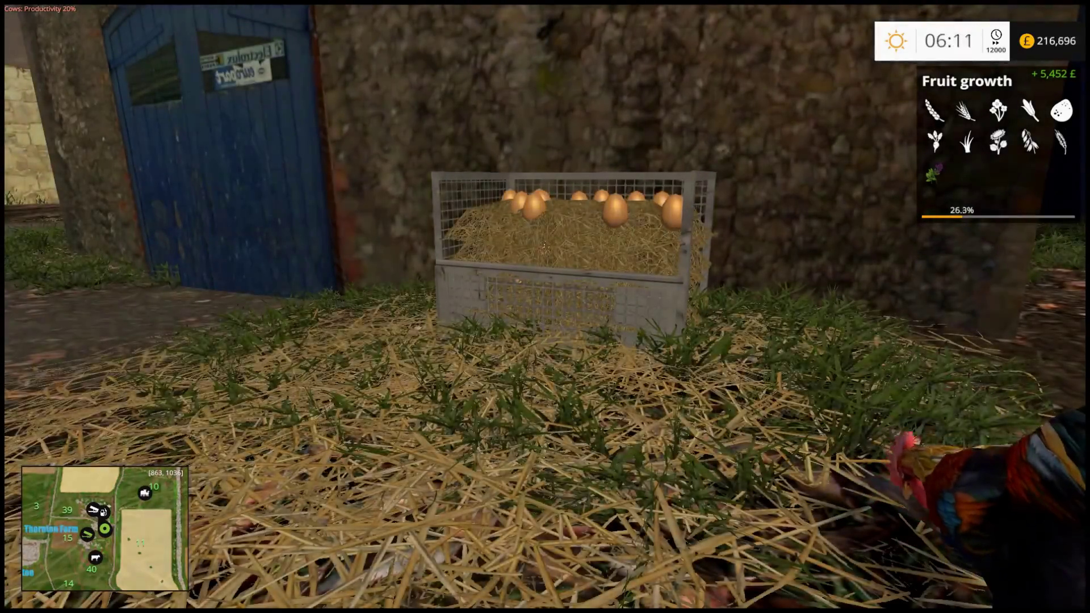
key("7")
key("w")
key("s")
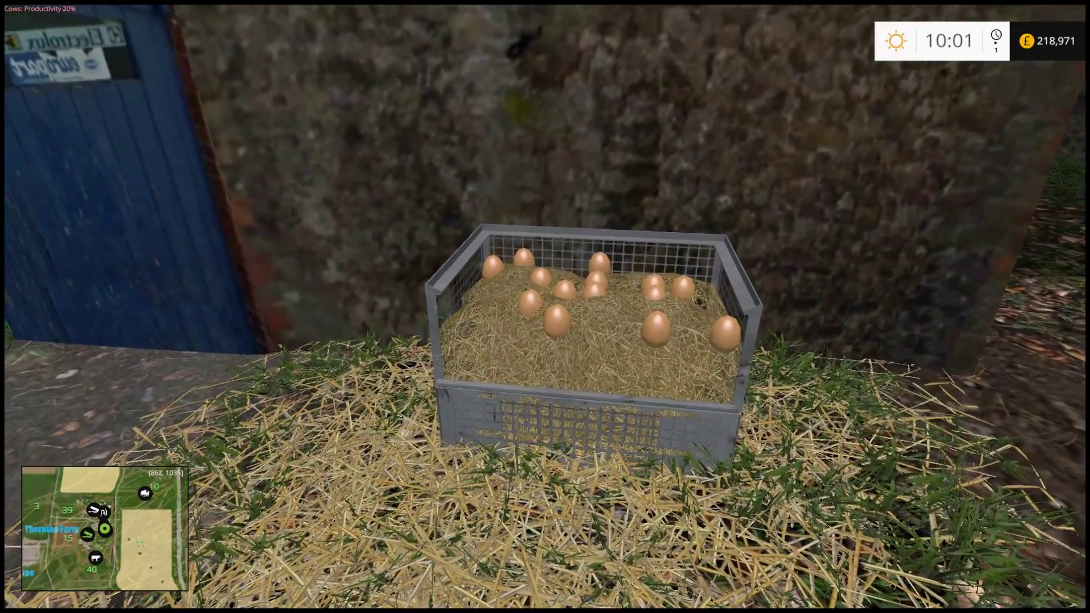
Walk across the yard and check the ground in and around the chicken sheds for loose eggs
key("w")
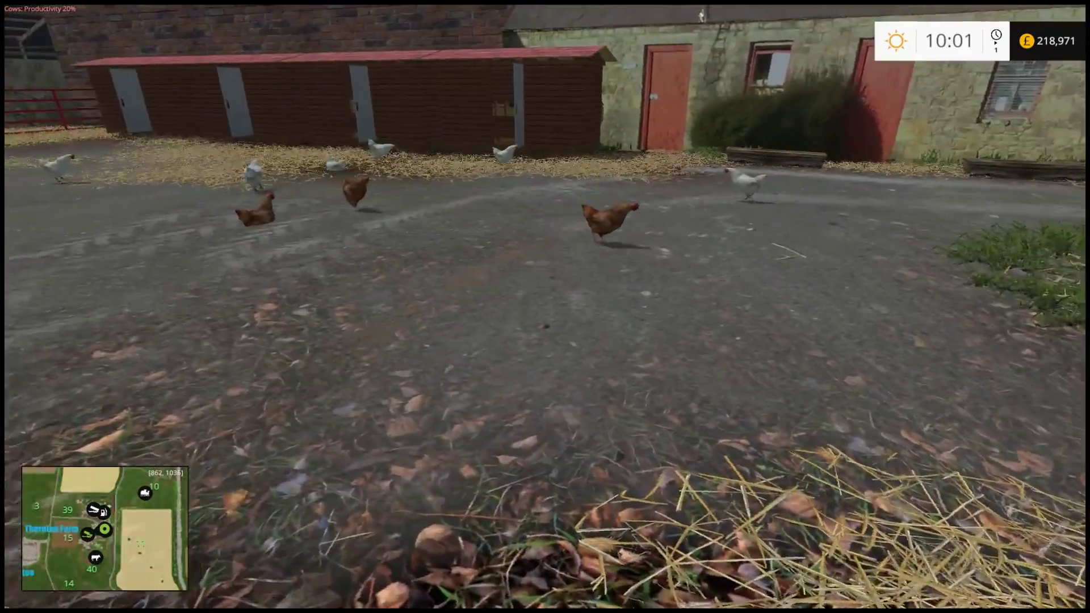
key("w")
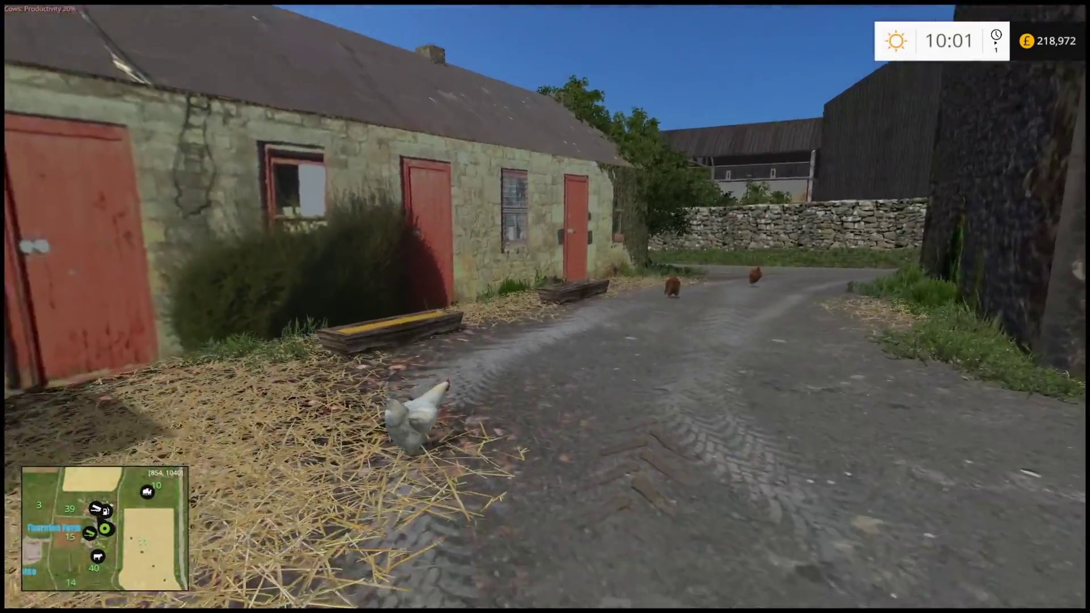
key("w")
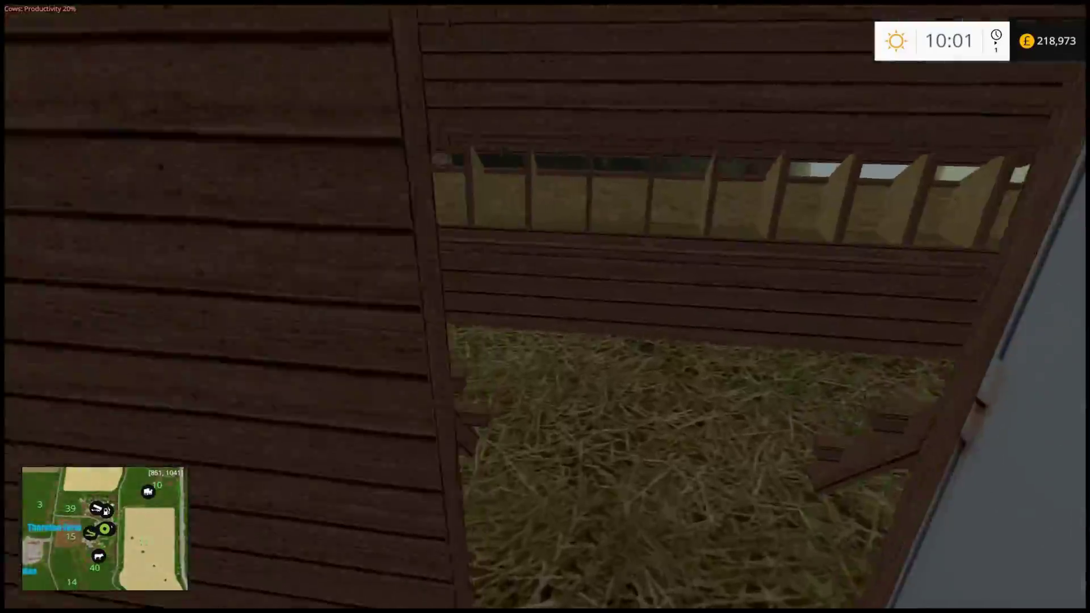
key("w")
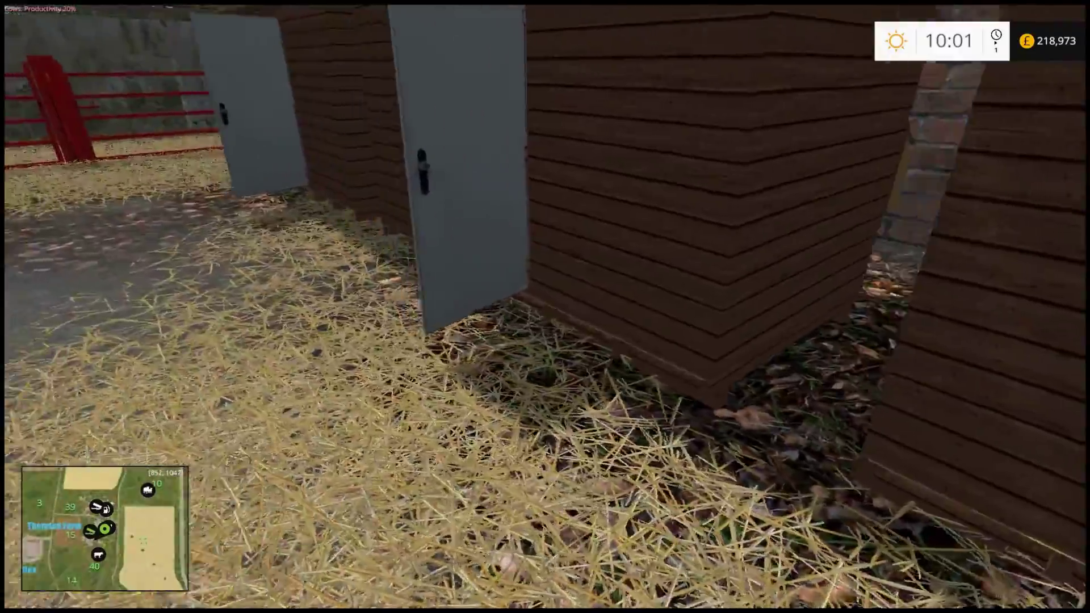
key("w")
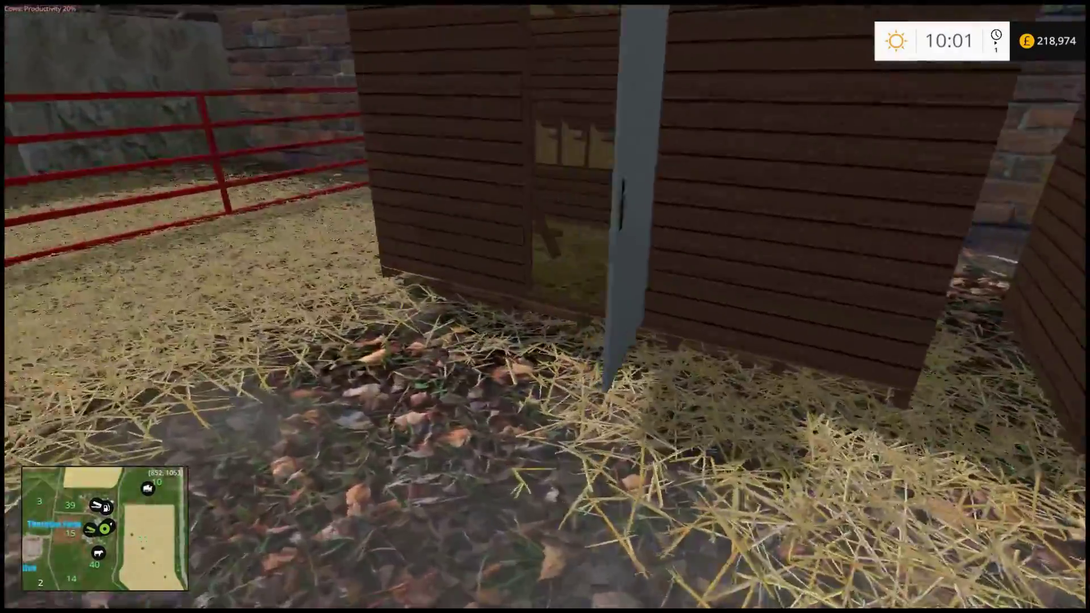
key("w")
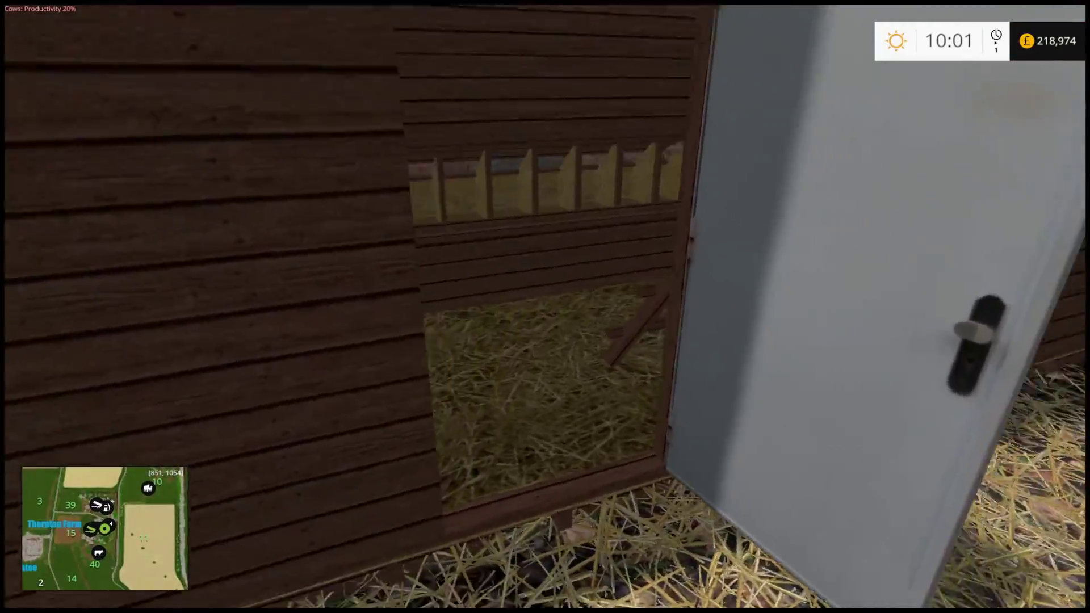
key("s")
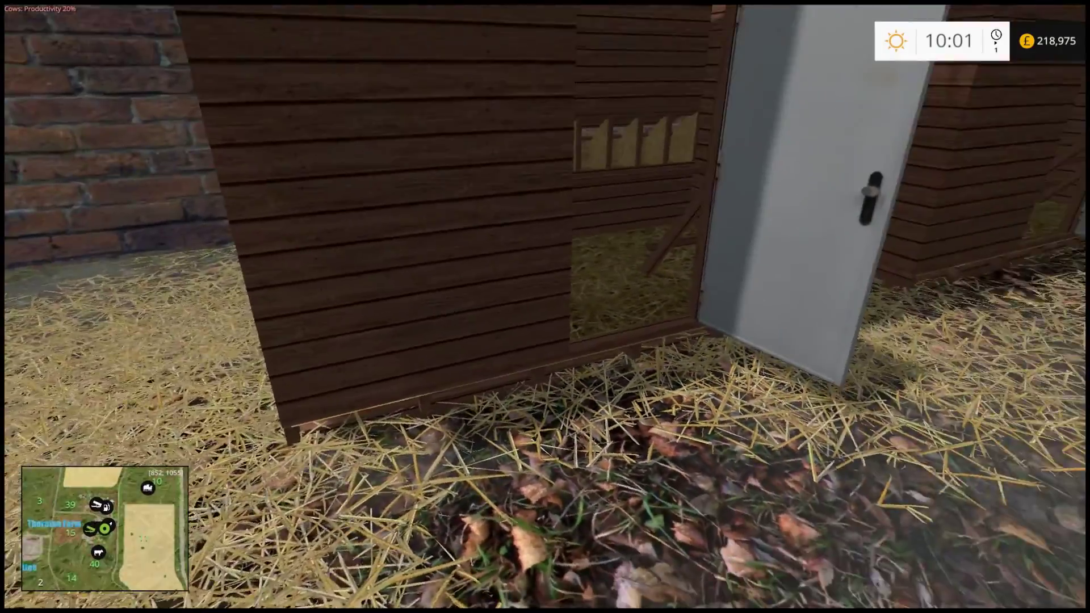
Survey the rest of the chicken yard and revisit the egg cage by the blue barn door
key("w")
key("w")
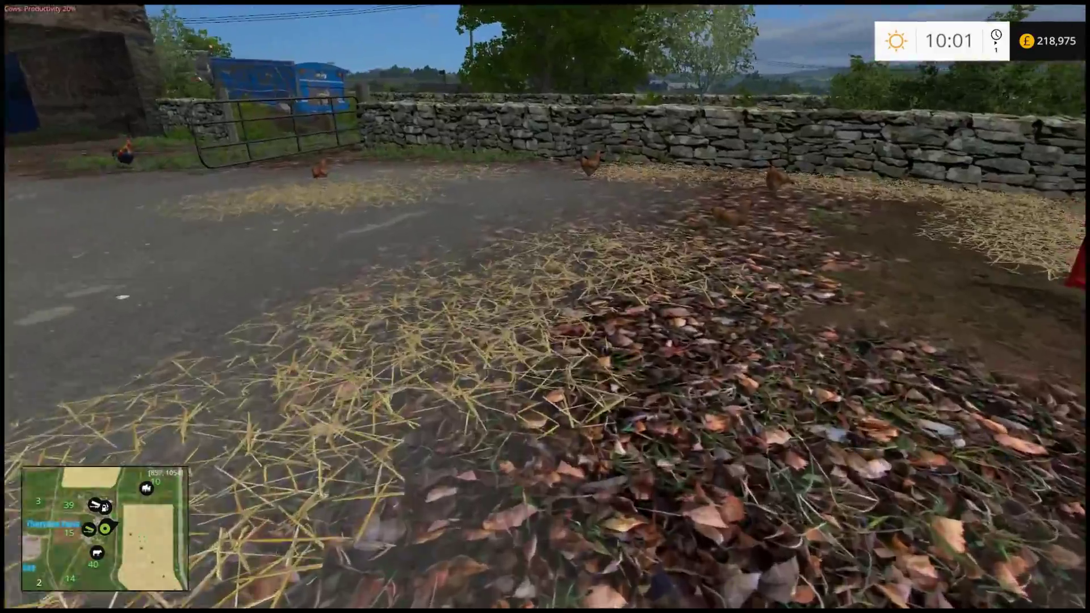
key("w")
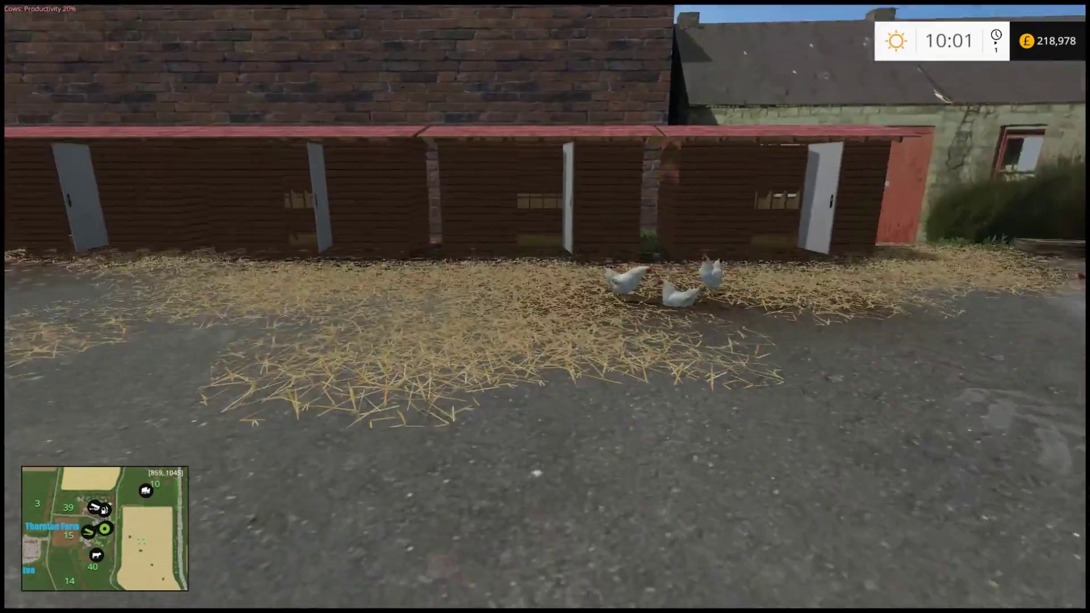
key("w")
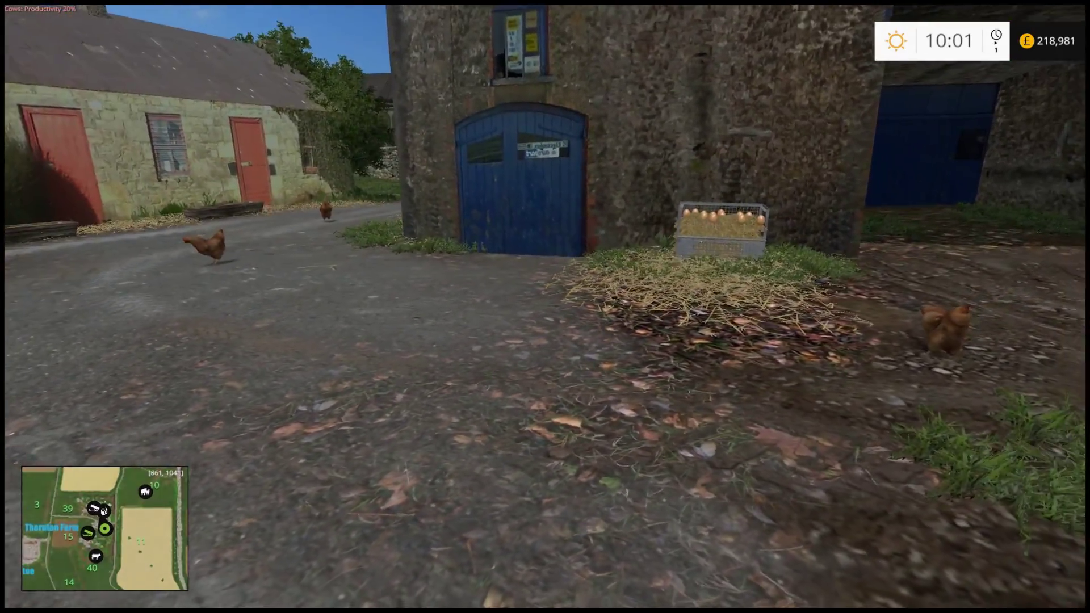
key("w")
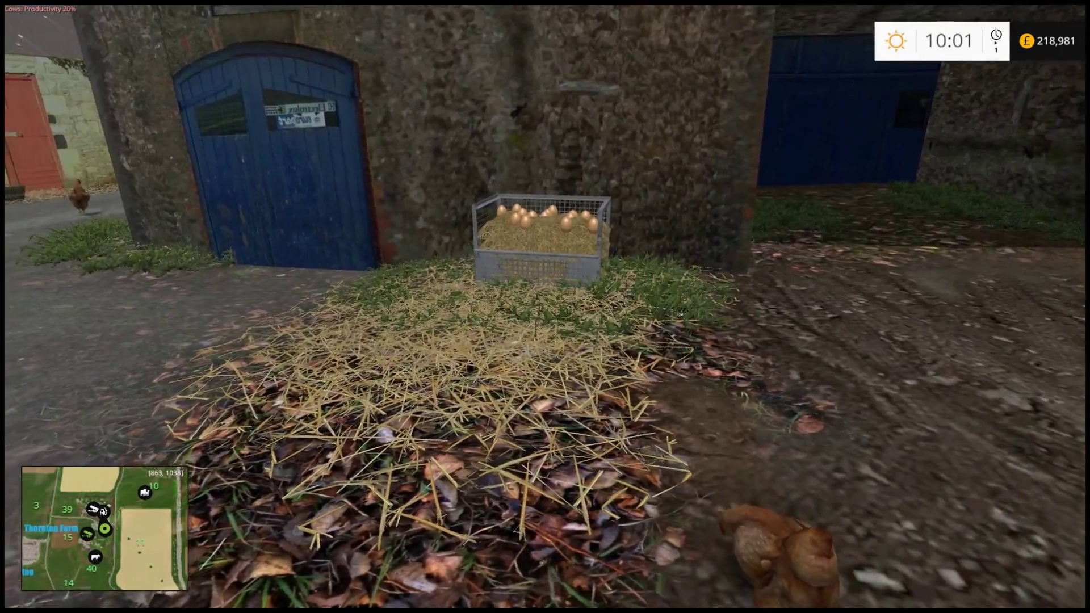
key("s")
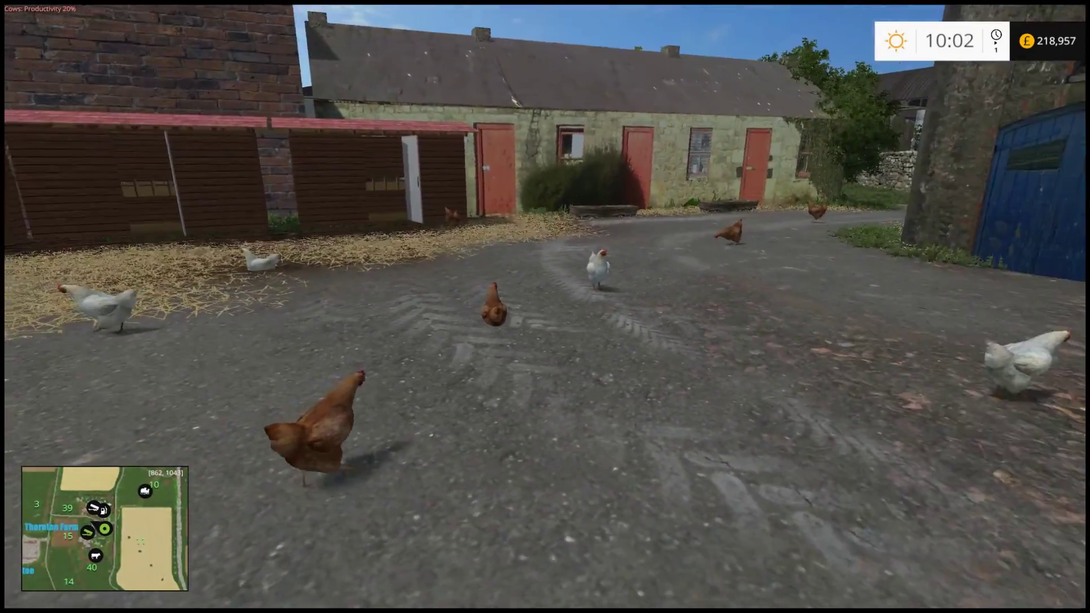
Check the straw and yard in front of the chicken sheds and the red-fenced pens for loose eggs
key("a")
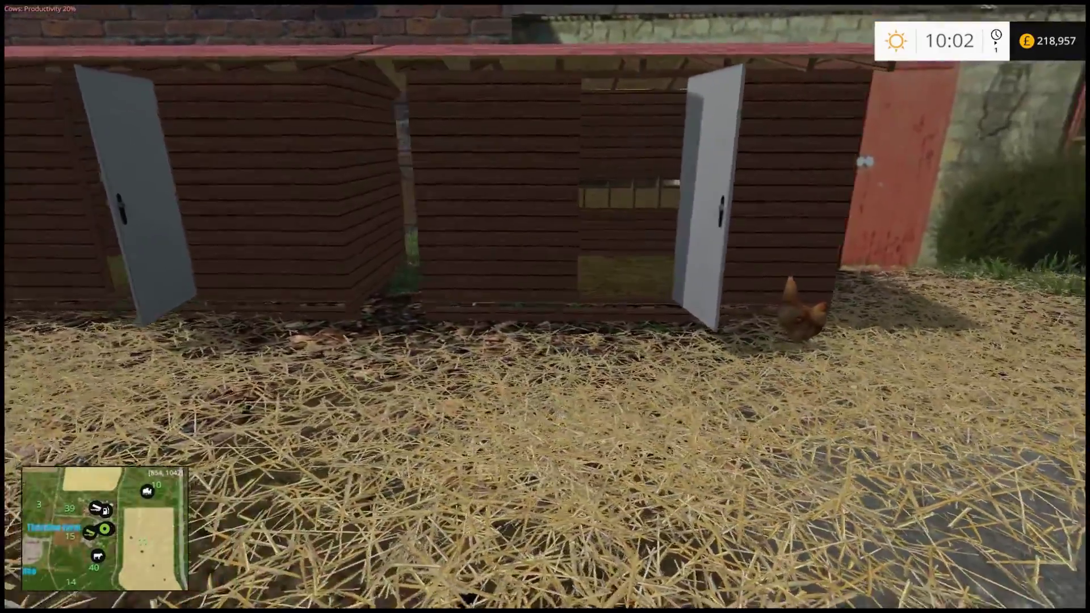
key("s")
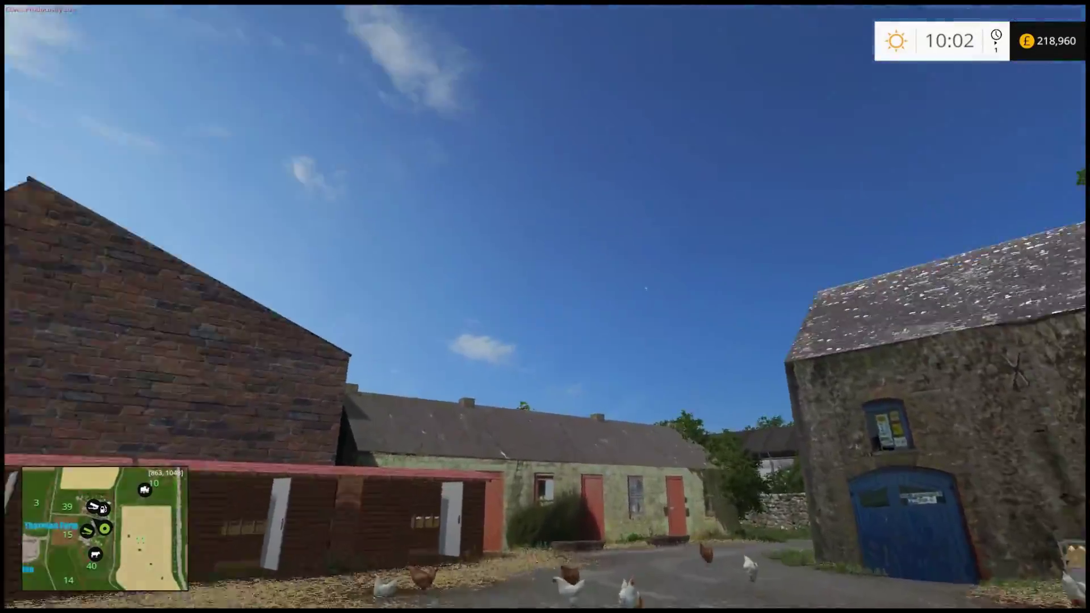
key("w")
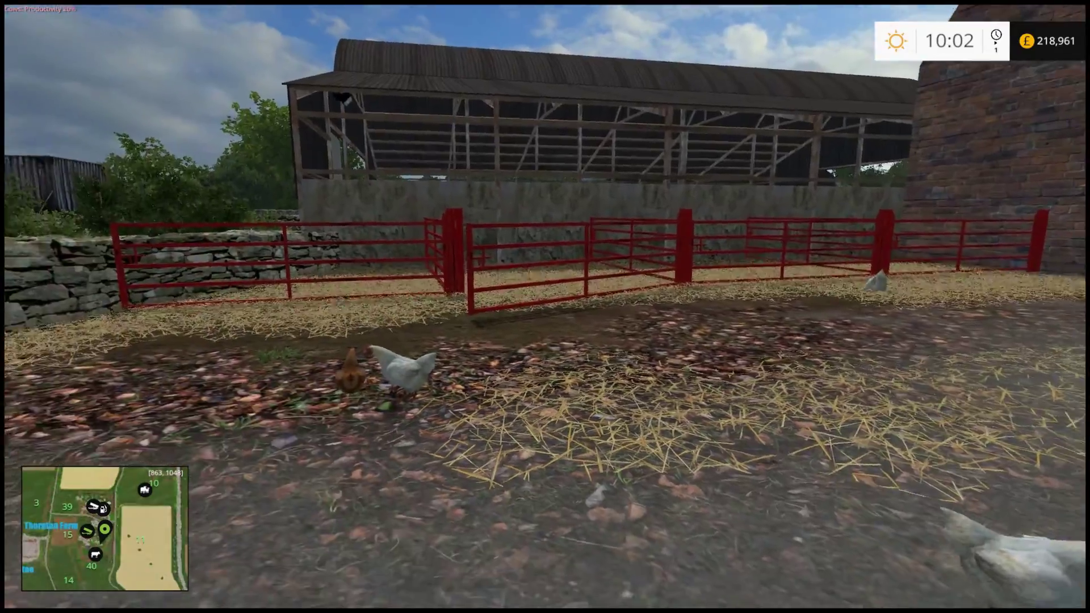
key("w")
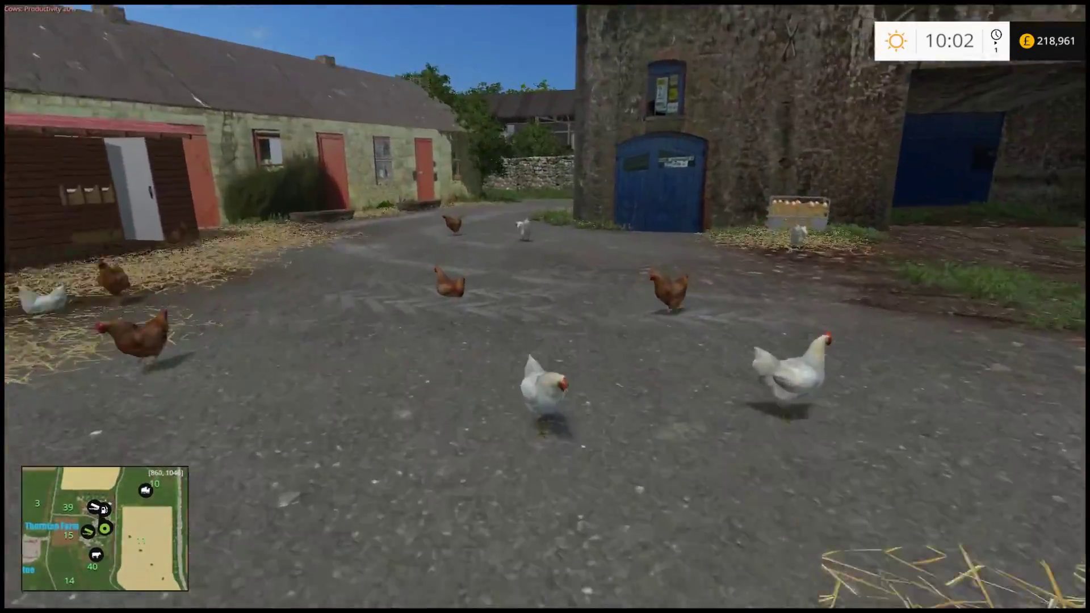
key("w")
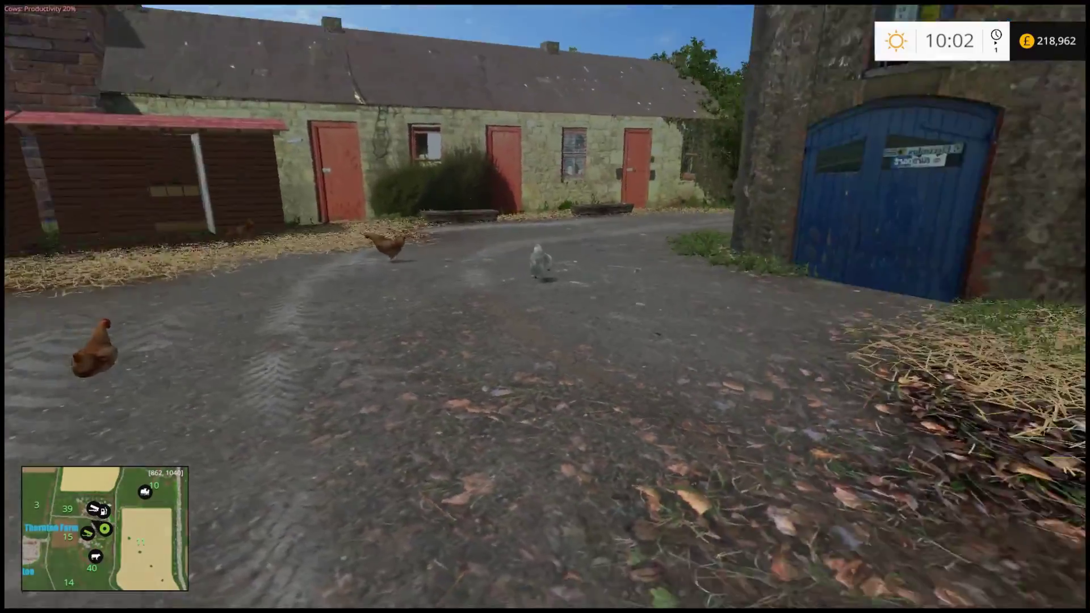
Collect the eggs from the cage beside the blue barn door and check the chicken figures in the Animals statistics
key("w")
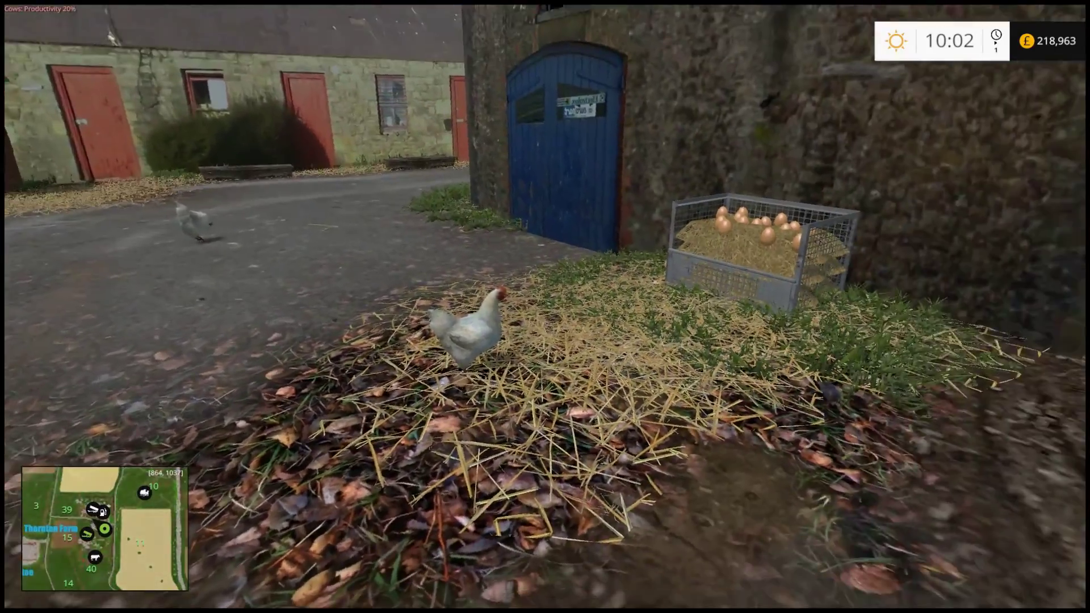
key("w")
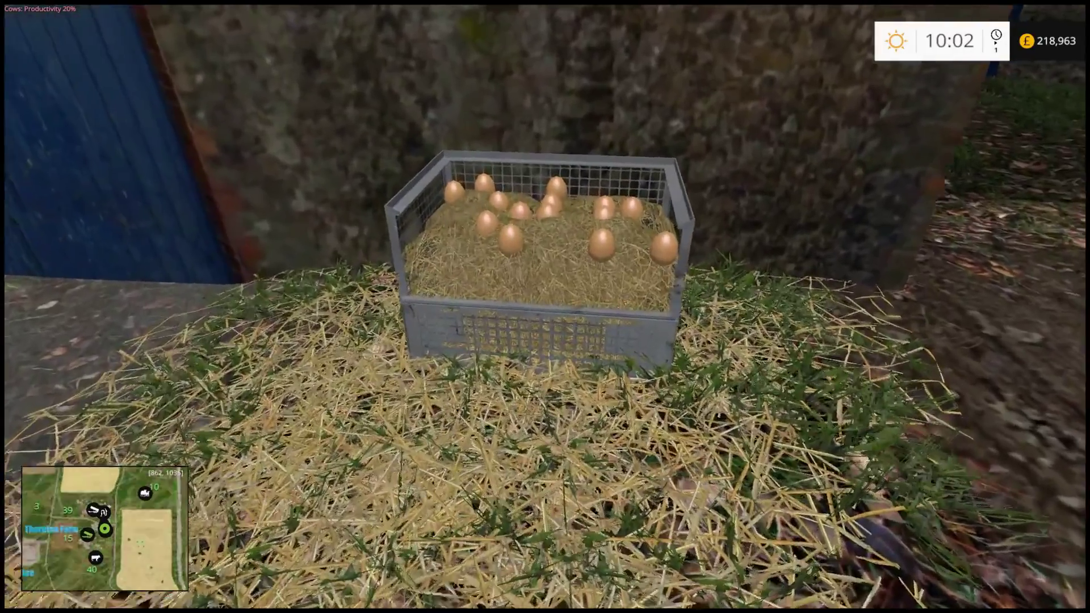
key("s")
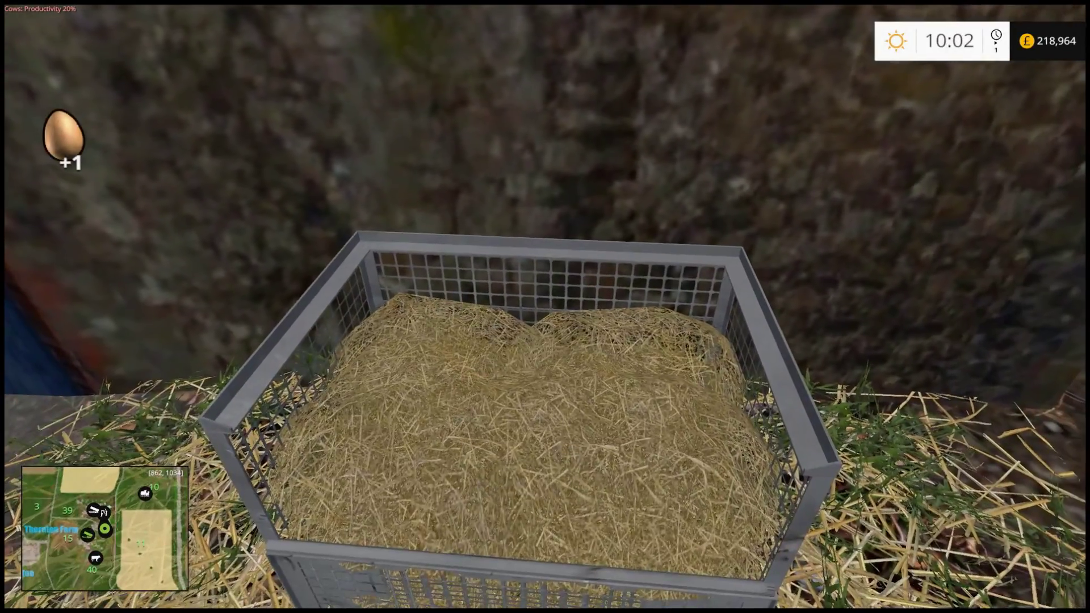
key("Escape")
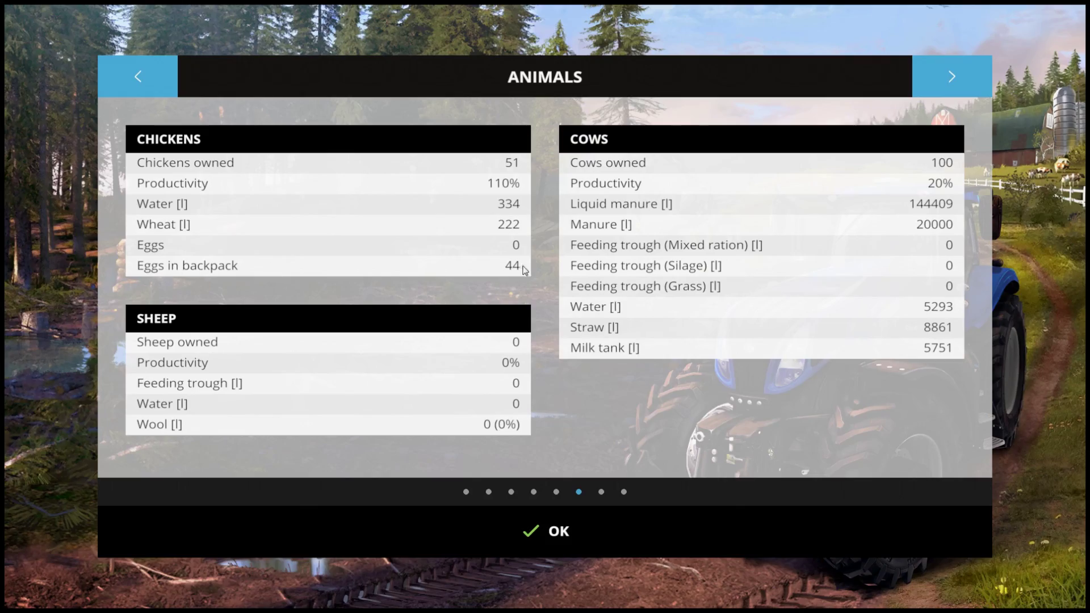
left_click(598, 538)
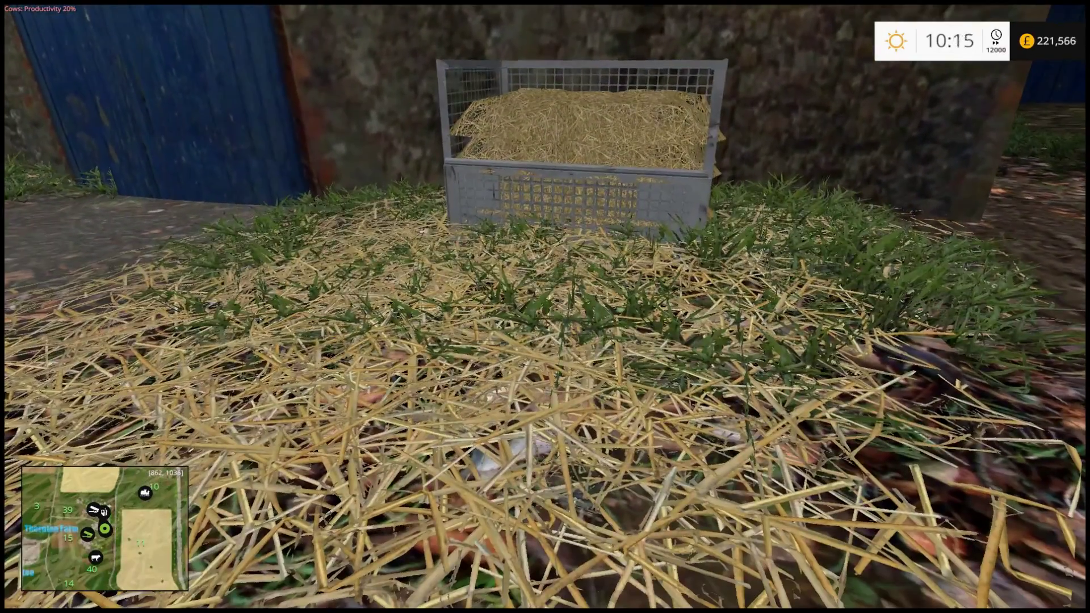
Run game time at 12000 until new eggs lie in the cage, restore the time scale to 1, and check the egg statistics
left_click(545, 307)
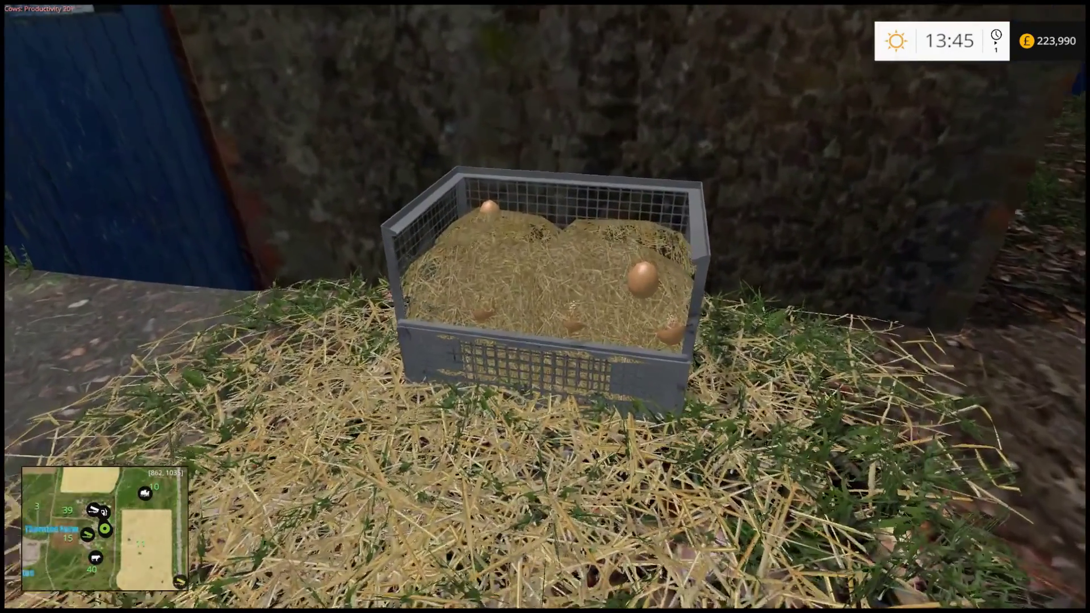
key("Escape")
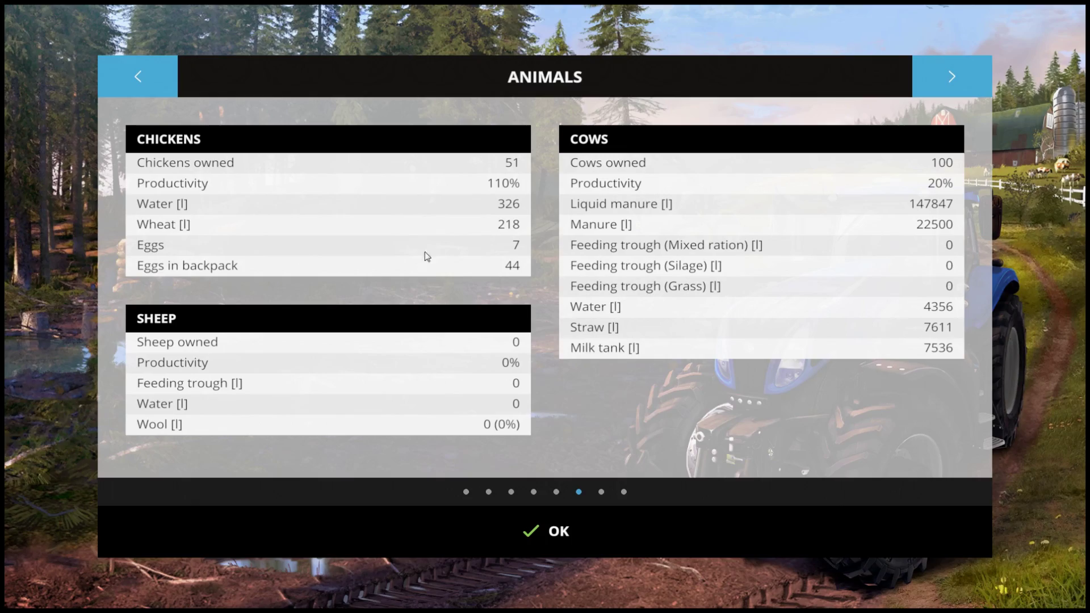
left_click(561, 520)
Pick up the new eggs from the cage and review the backpack egg count in the Animals statistics
key("w")
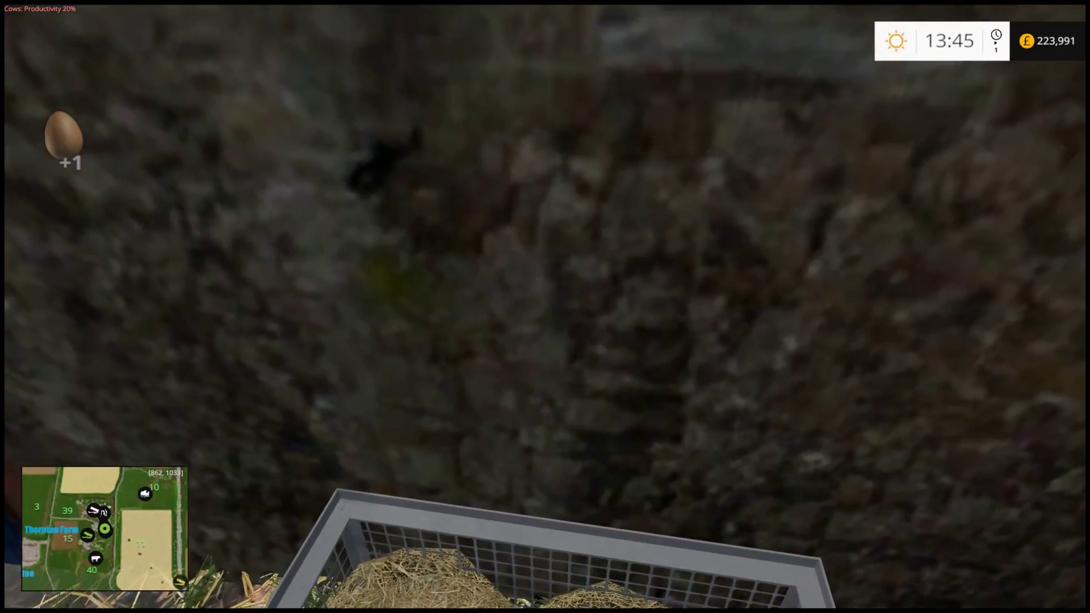
key("s")
key("Escape")
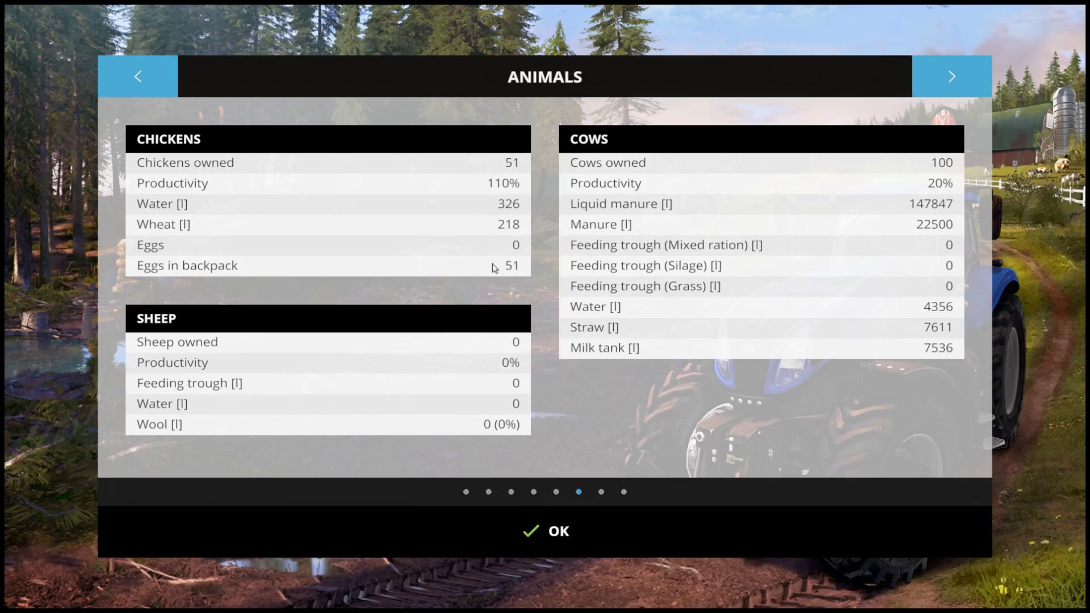
left_click(577, 531)
key("s")
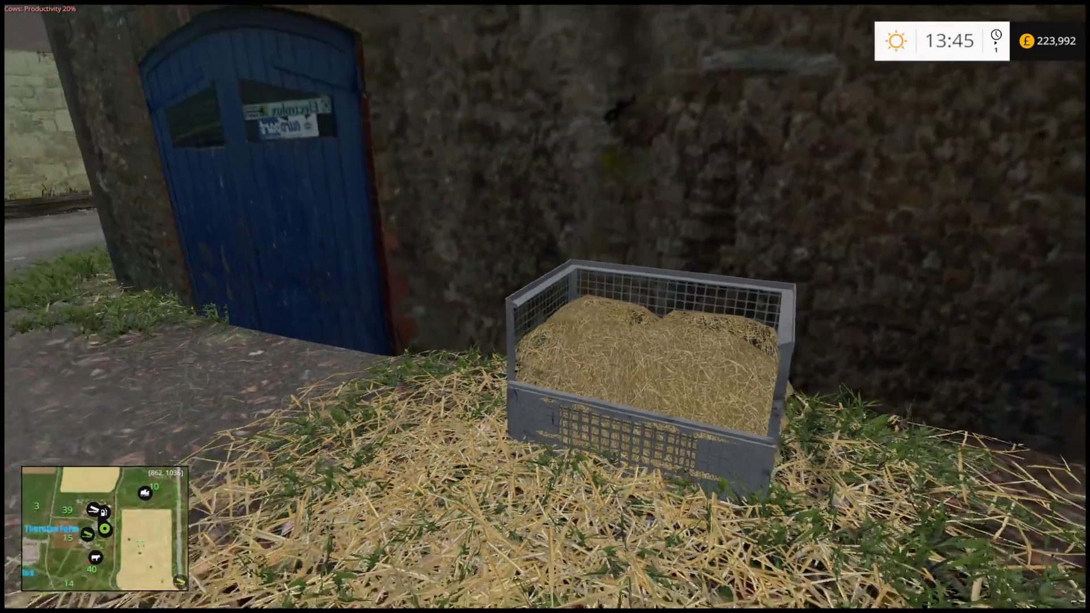
Inspect the emptied egg cage and the yard between the blue barn door and the chicken sheds
key("w")
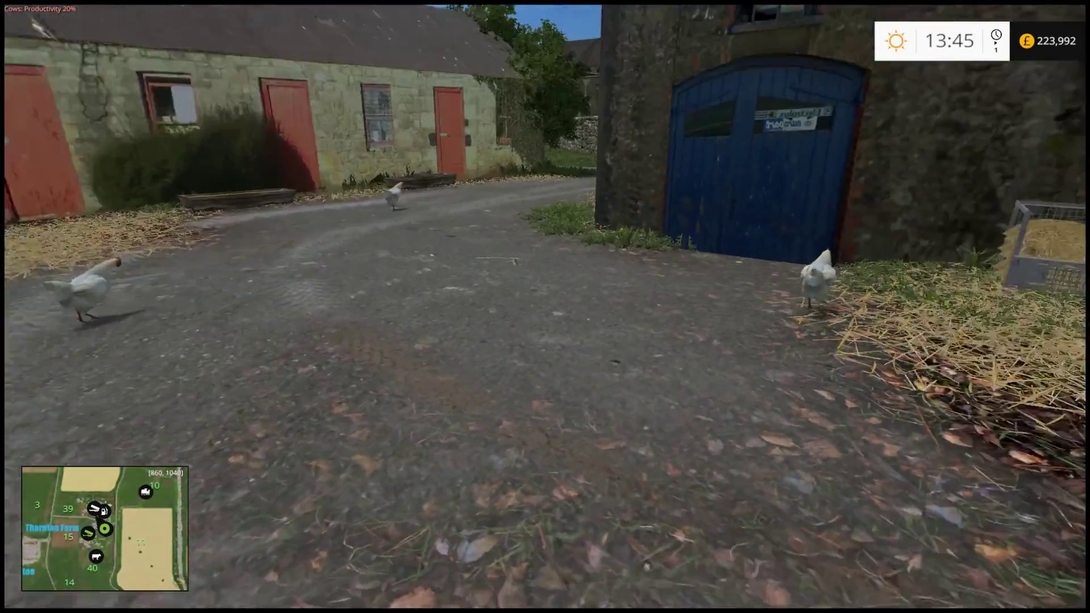
key("w")
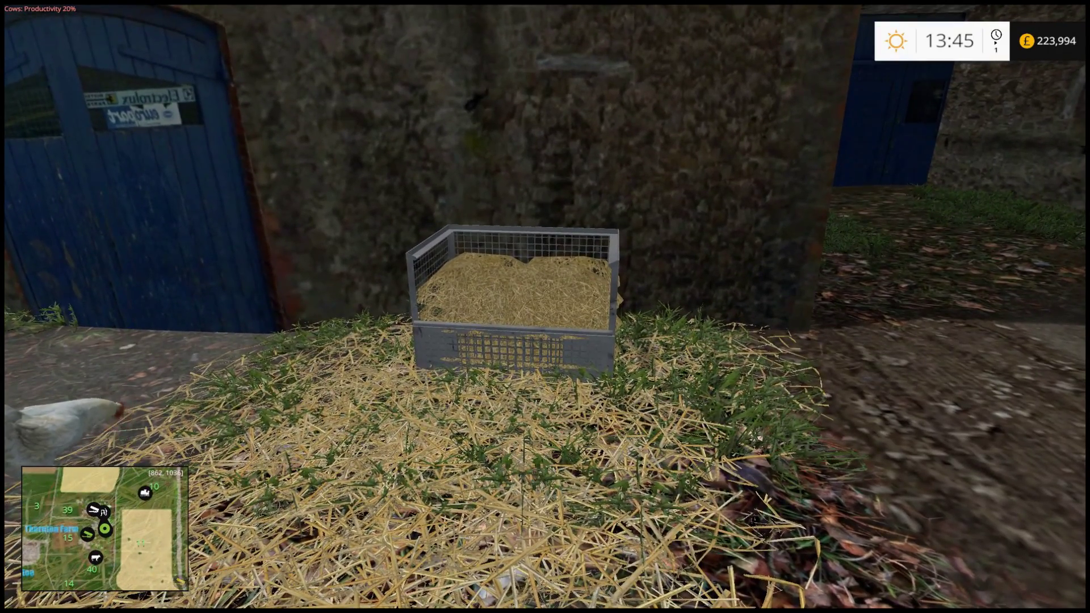
key("w")
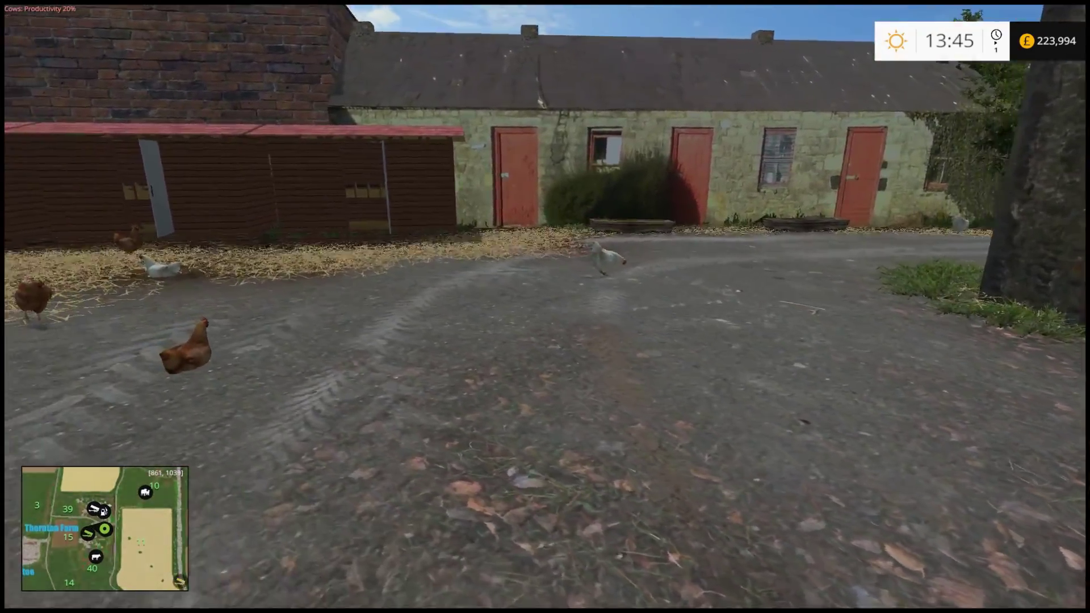
key("w")
key("s")
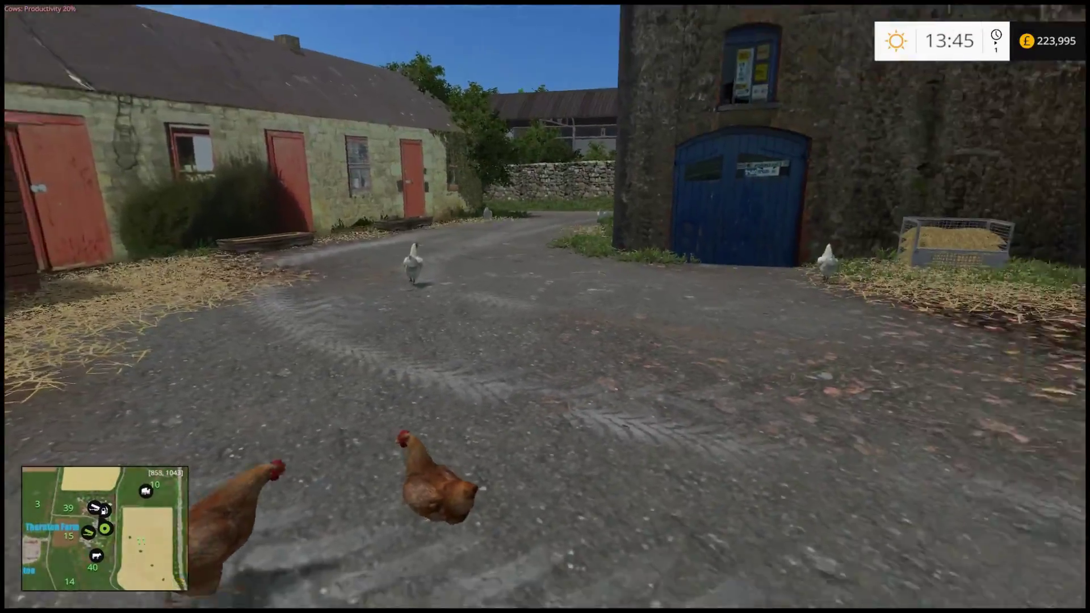
key("w")
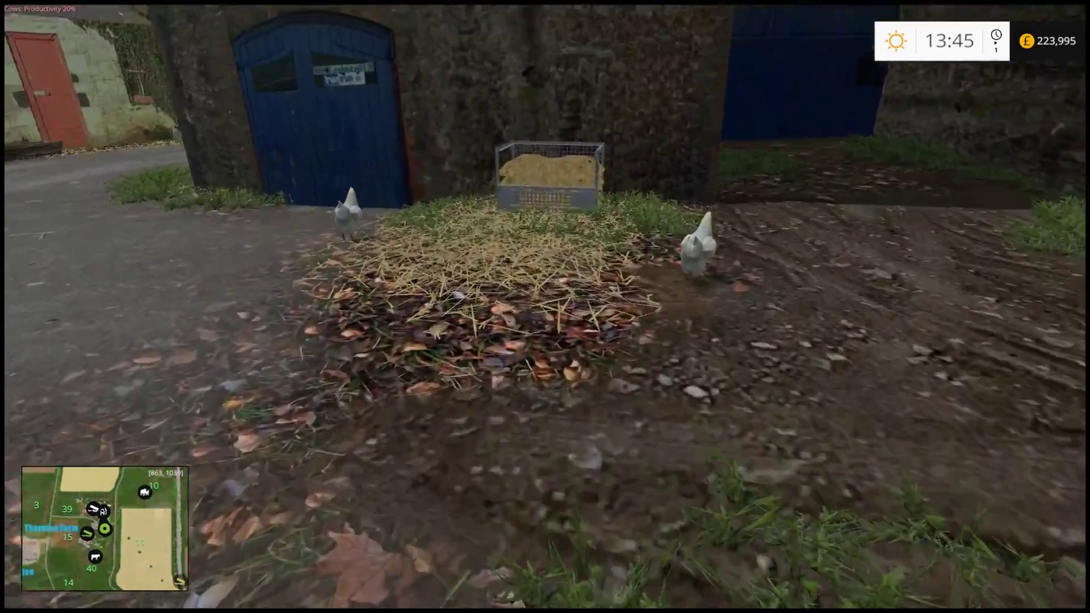
key("w")
key("s")
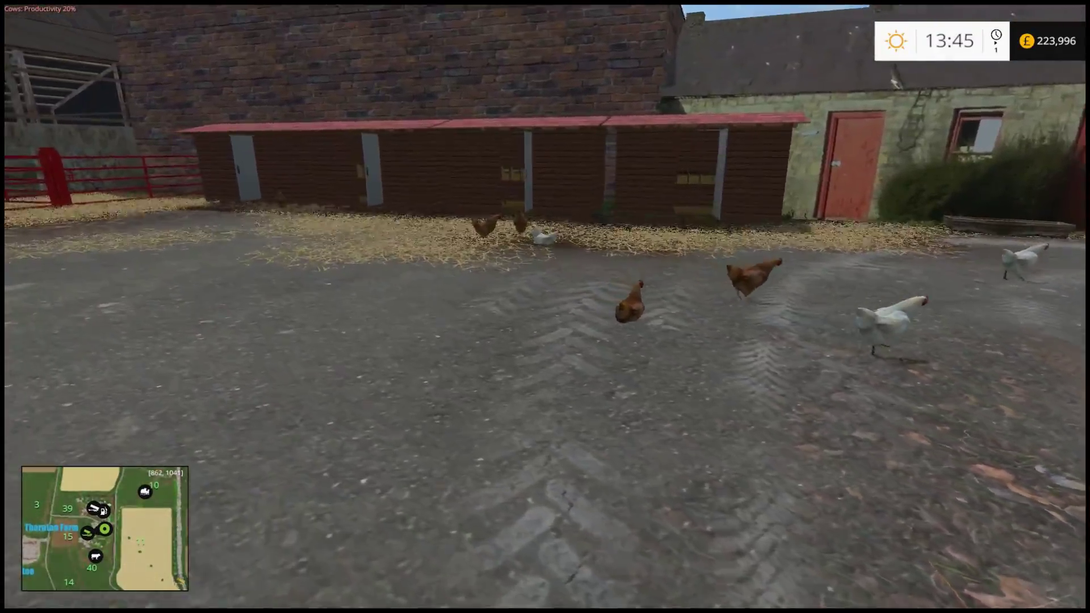
Survey the chickens along the sheds and across the yard, and return to the cage for a close look
key("a")
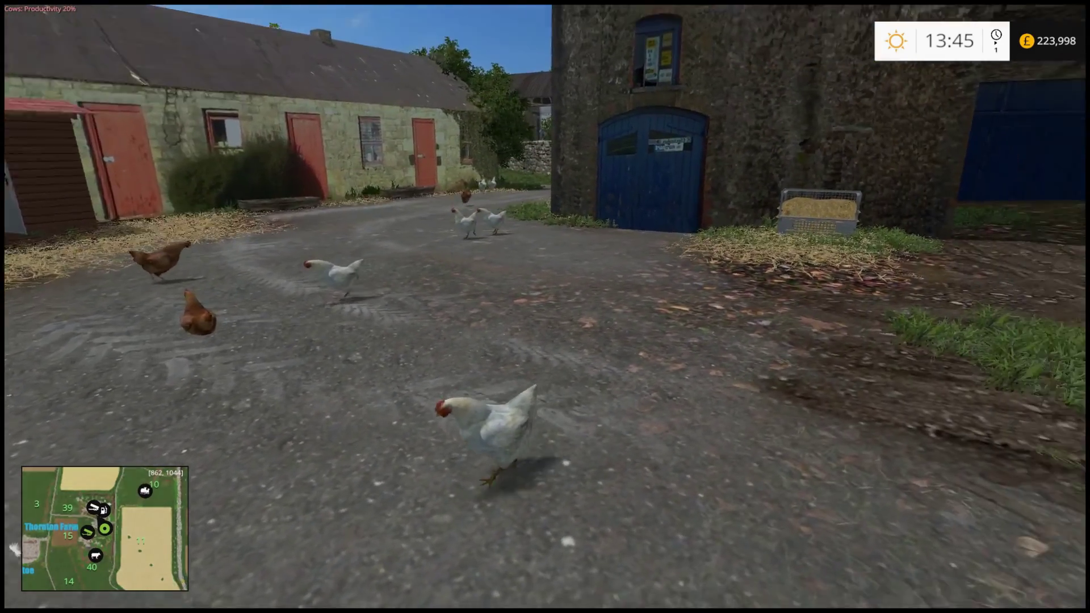
key("w")
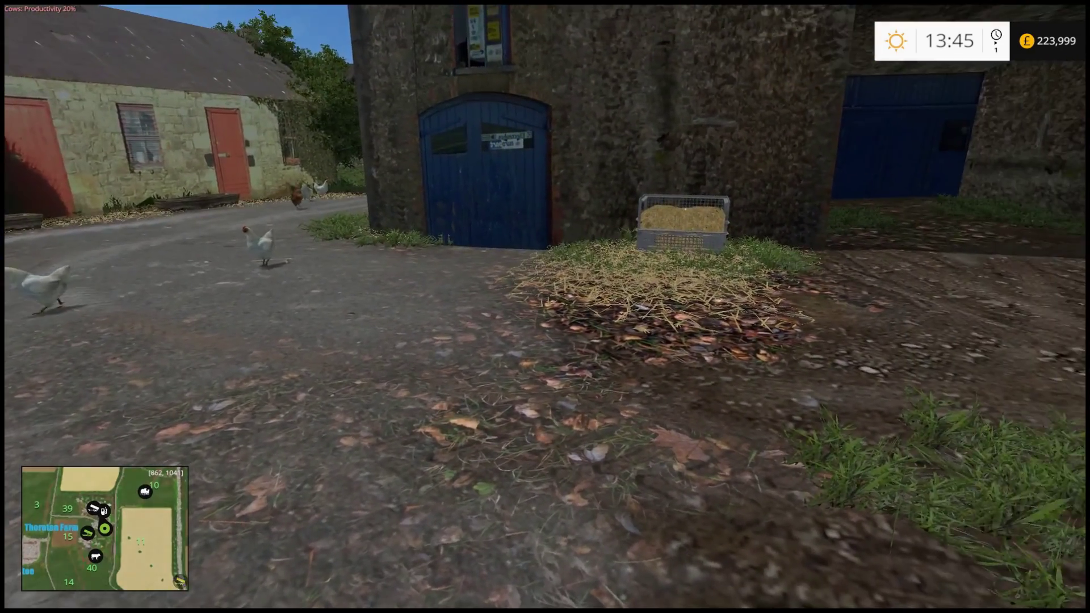
key("w")
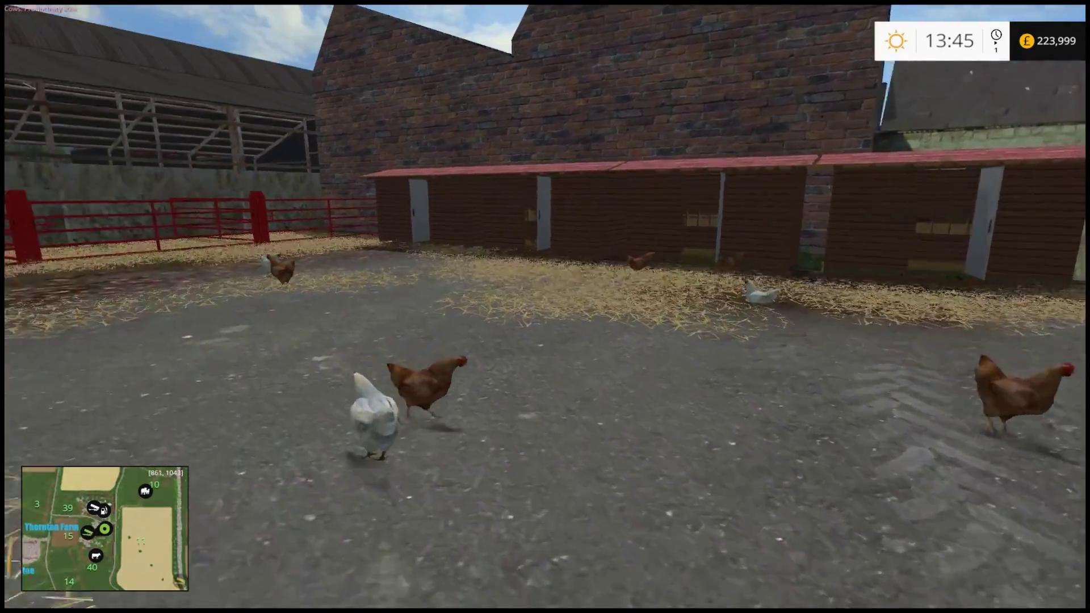
key("w")
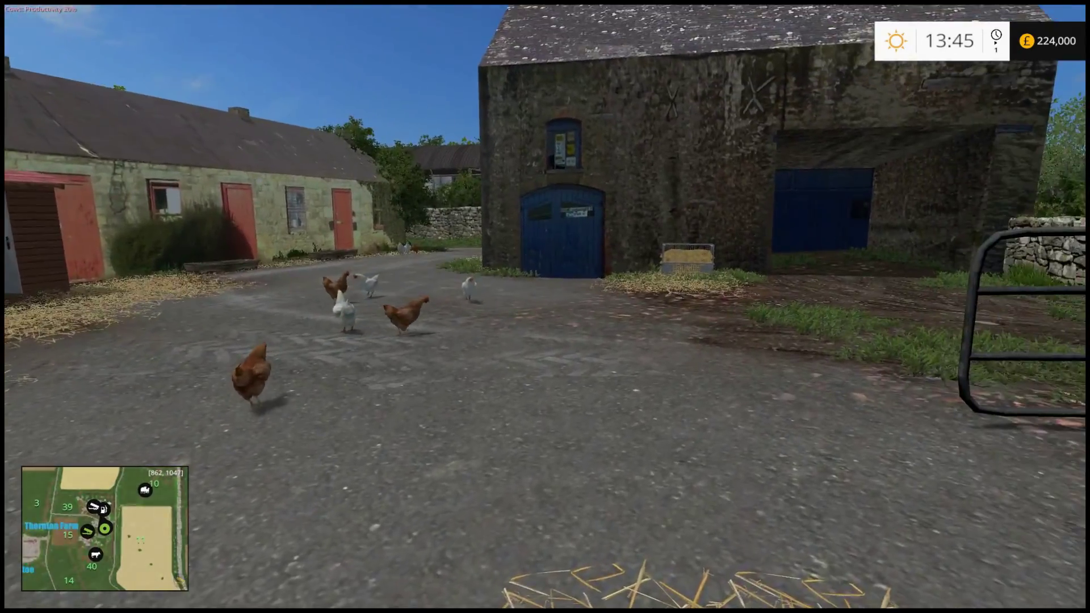
key("w")
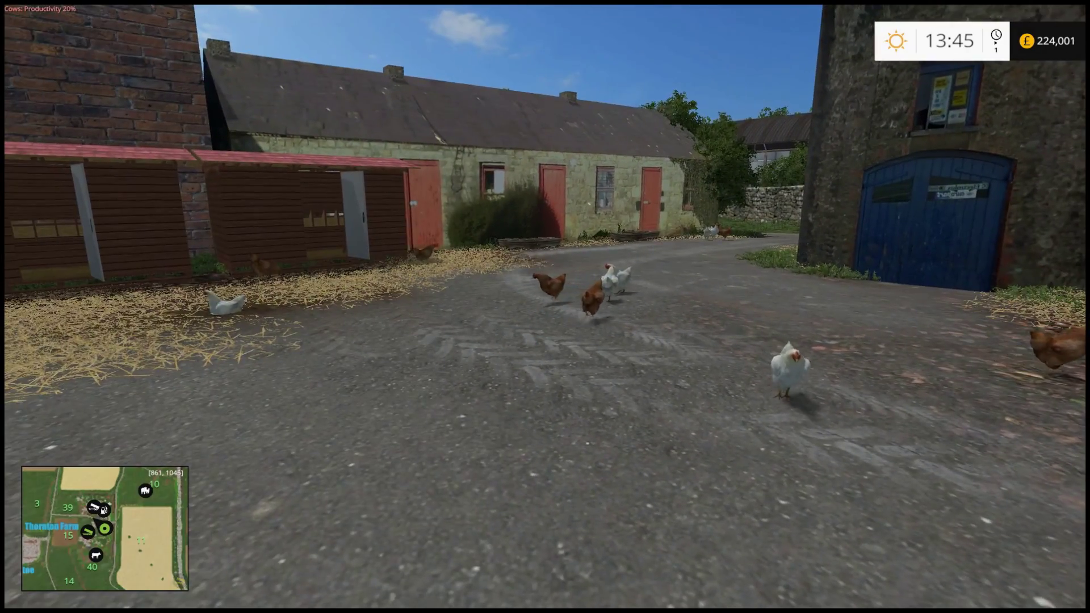
key("w")
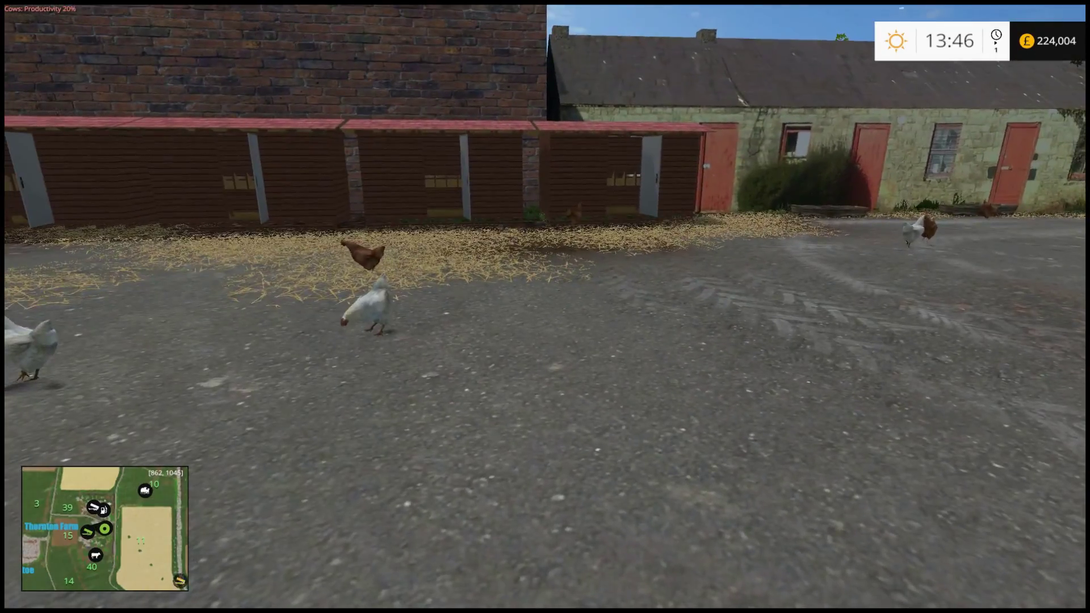
key("w")
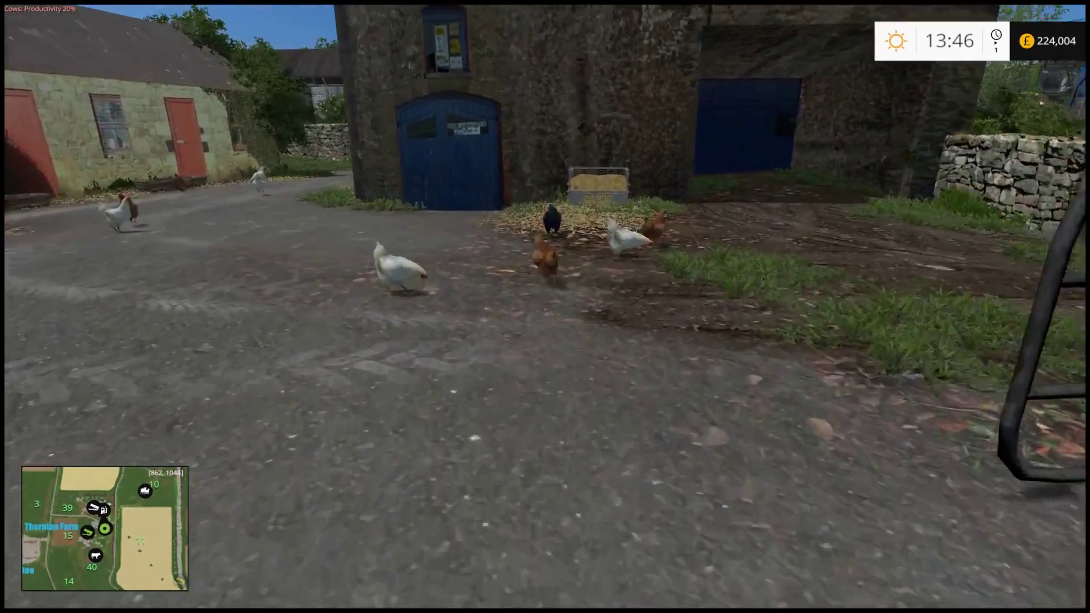
key("s")
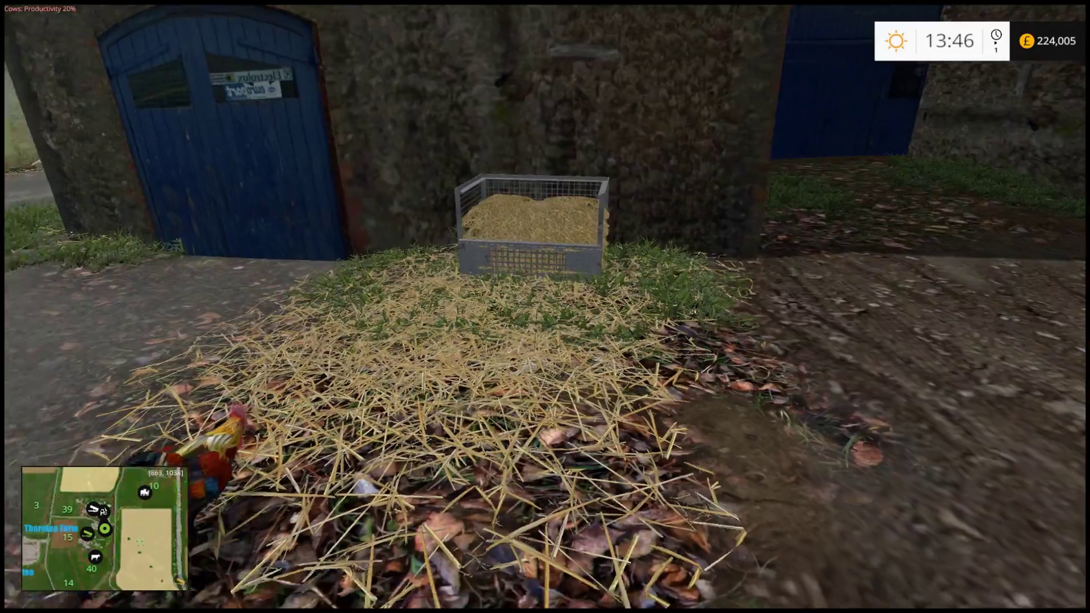
Back away across the yard and look over the straw and open doors of the chicken sheds
key("s")
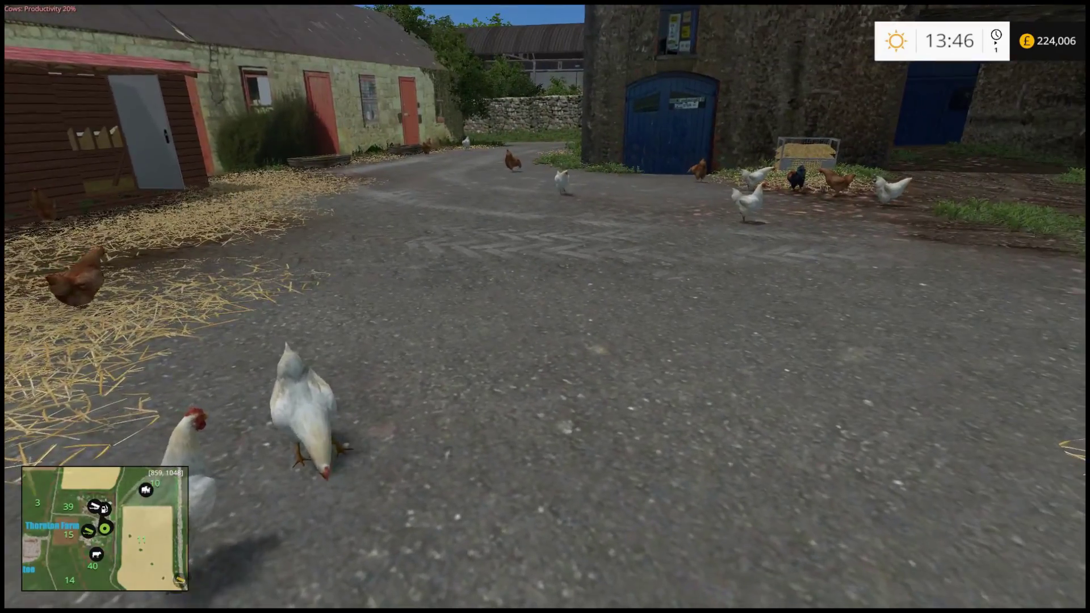
key("d")
key("s")
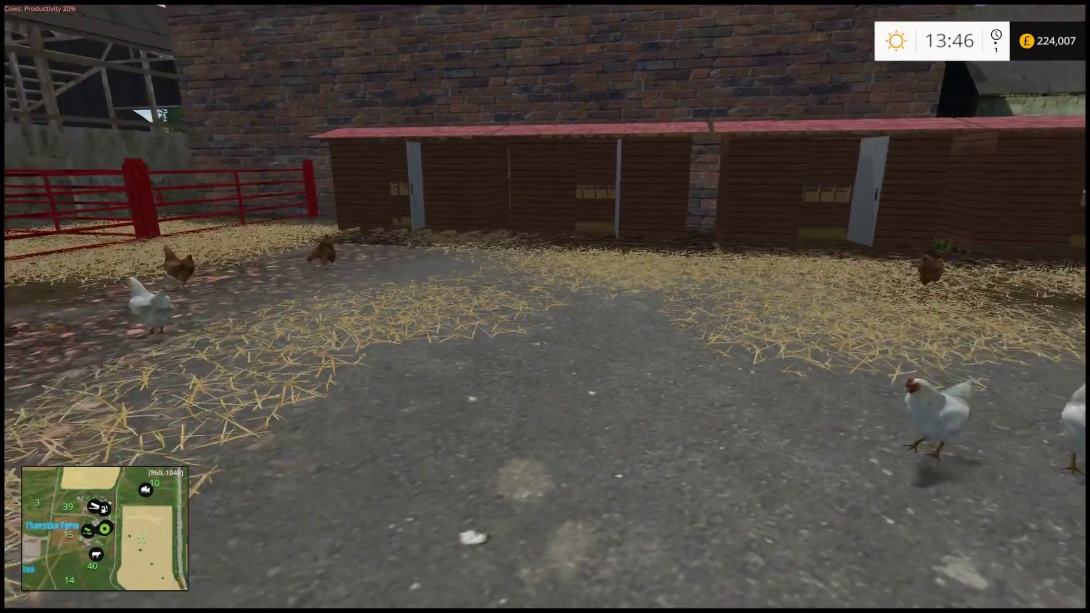
key("w")
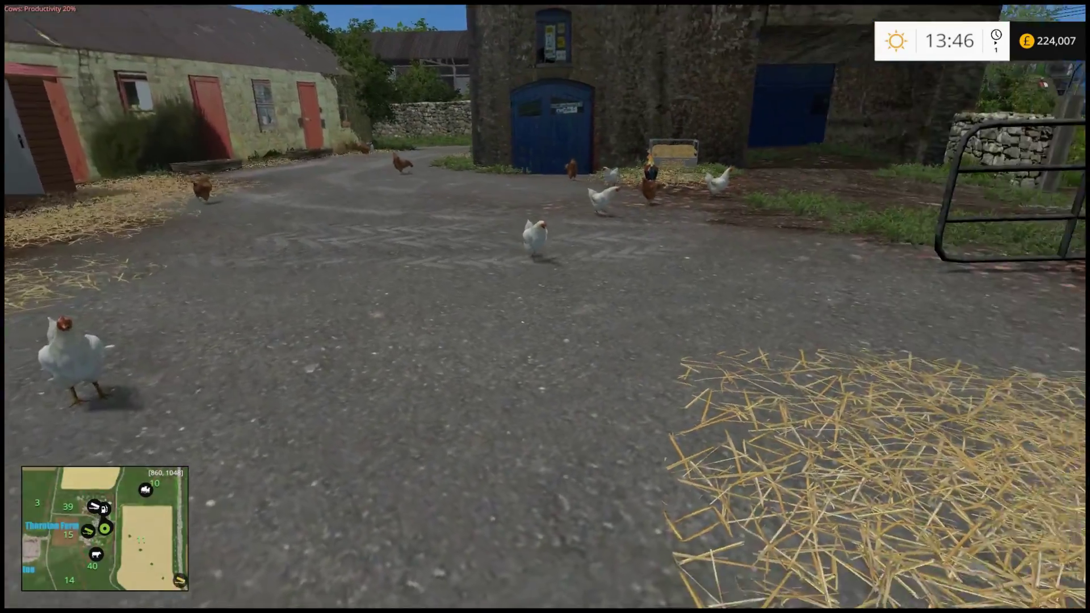
key("s")
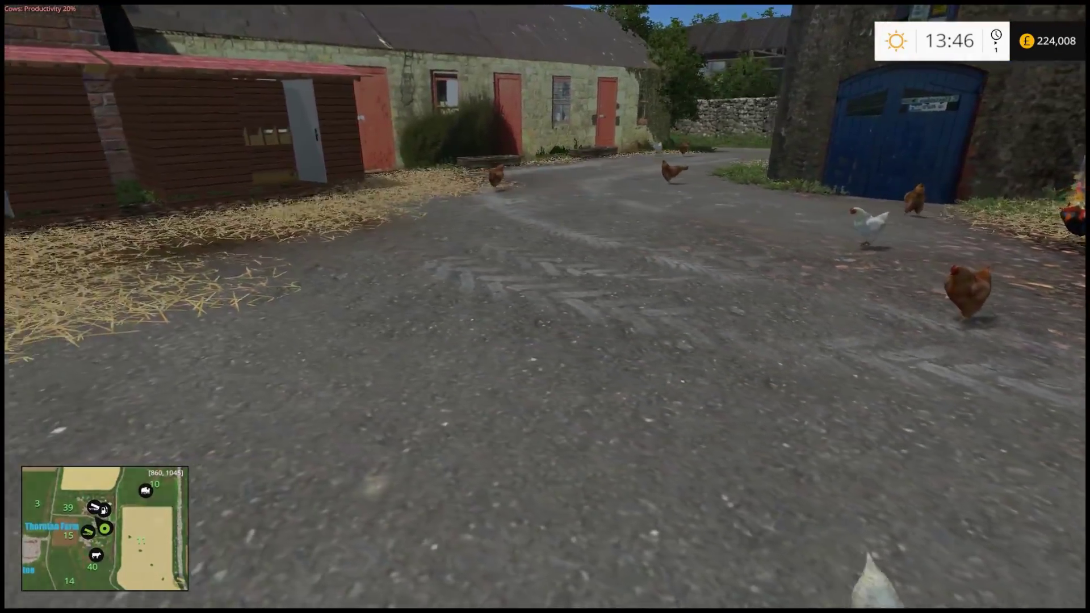
key("s")
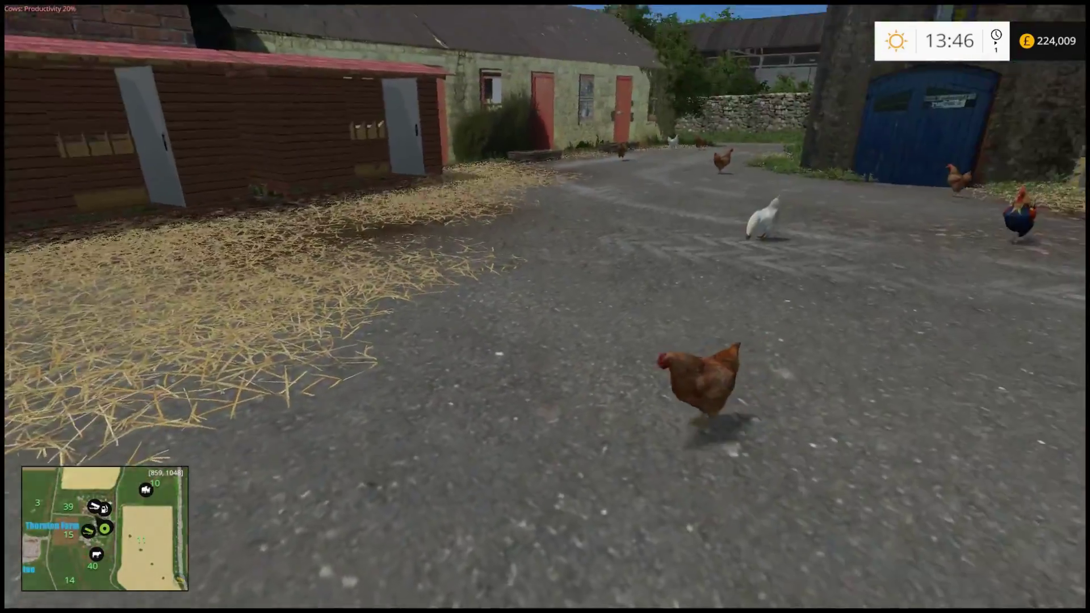
Look at the rooster and hens roaming the yard and view the egg cage from a distance
key("w")
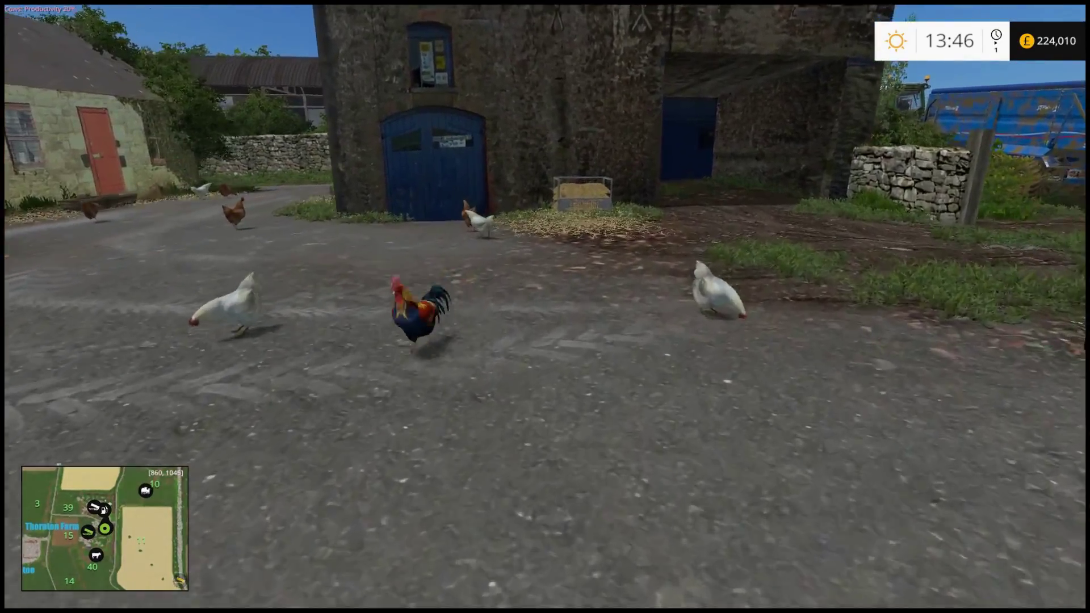
key("a")
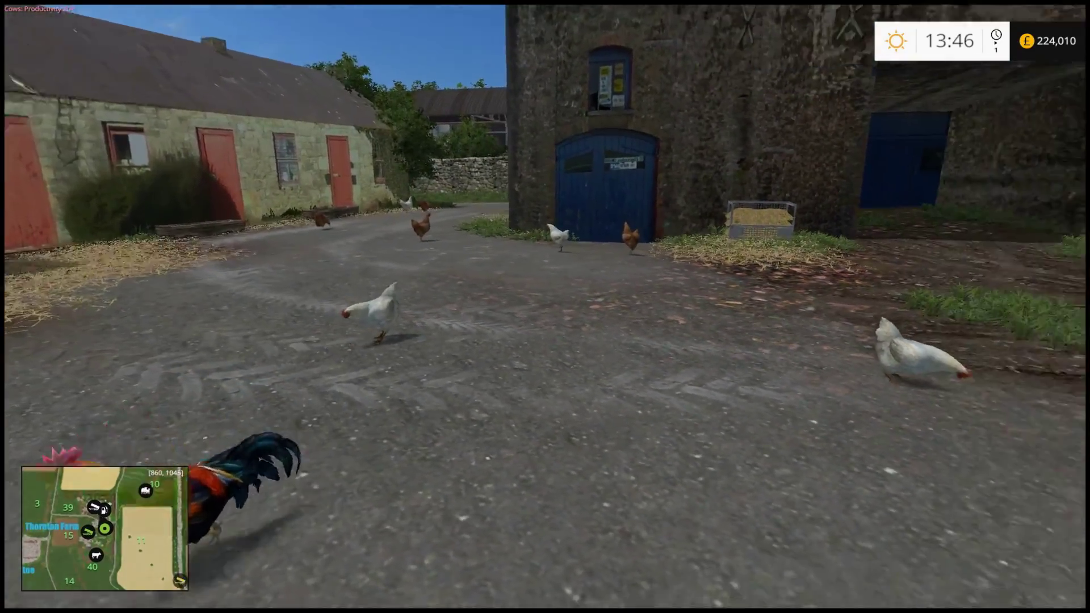
key("w")
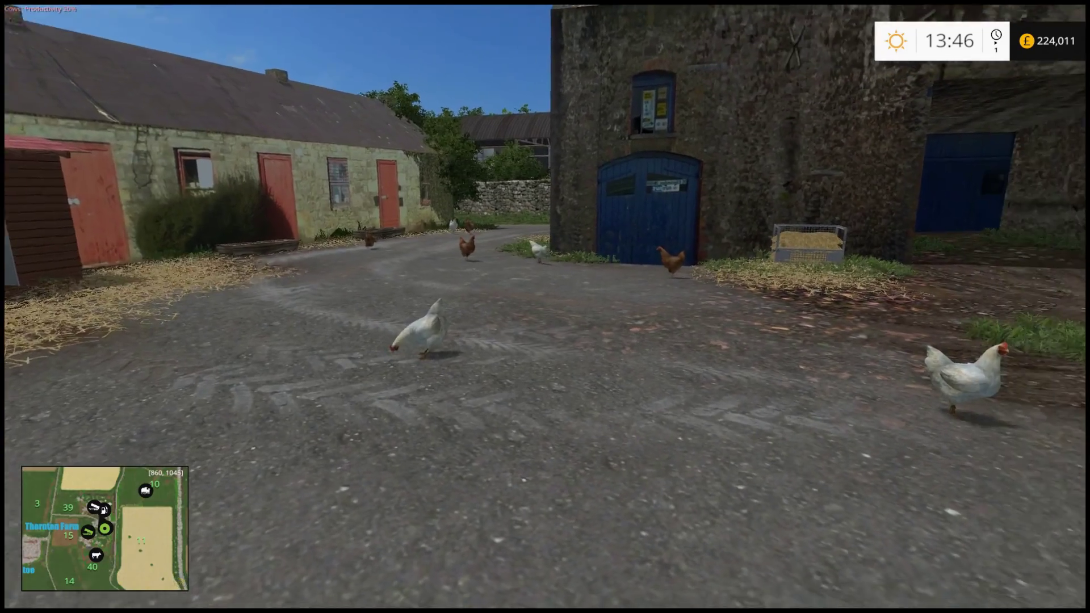
key("w")
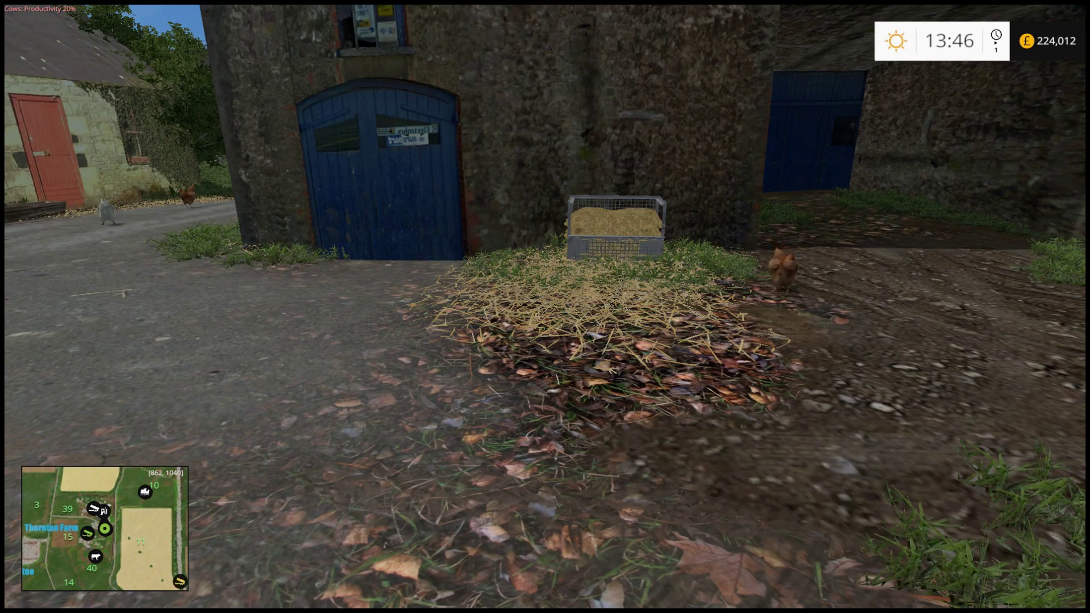
key("s")
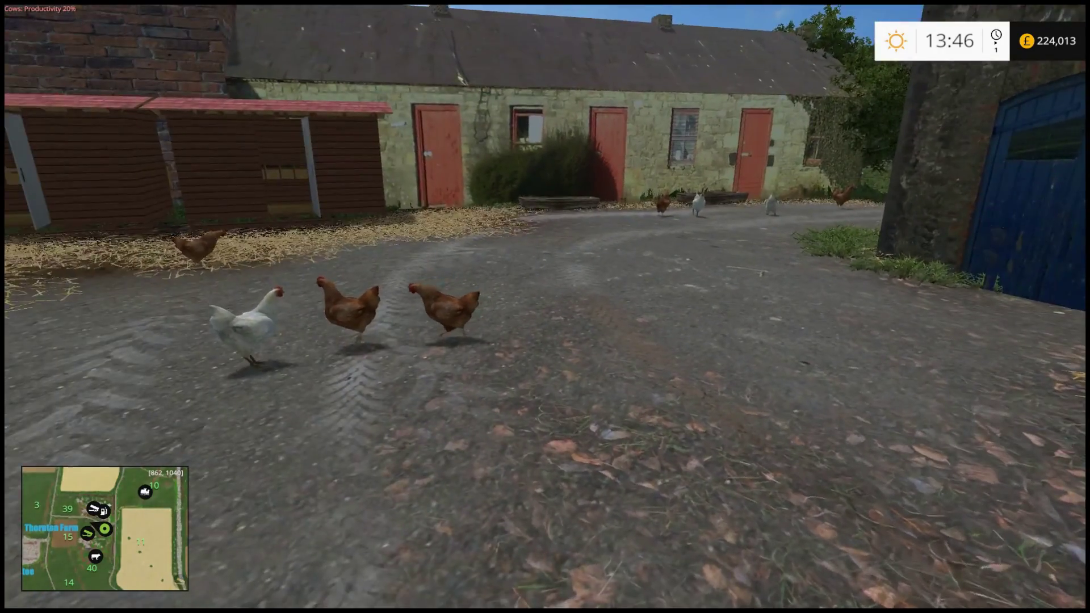
key("s")
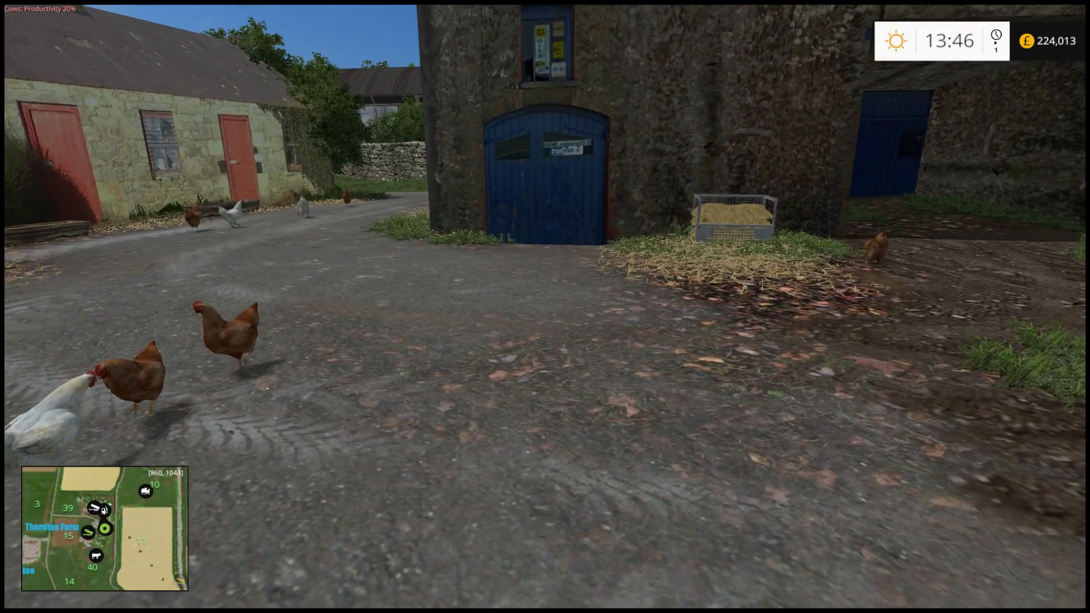